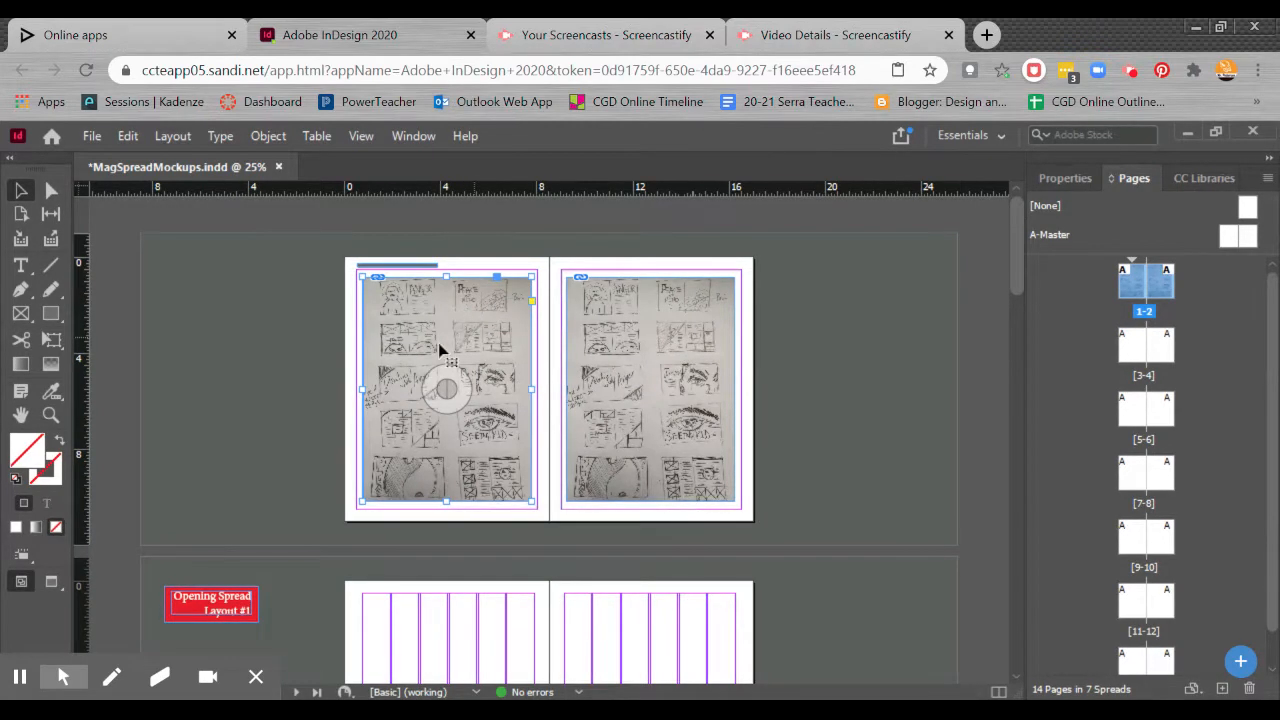
Examine the hand-drawn layout sketches on the first spread up close, with guides and frame edges hidden
click(808, 379)
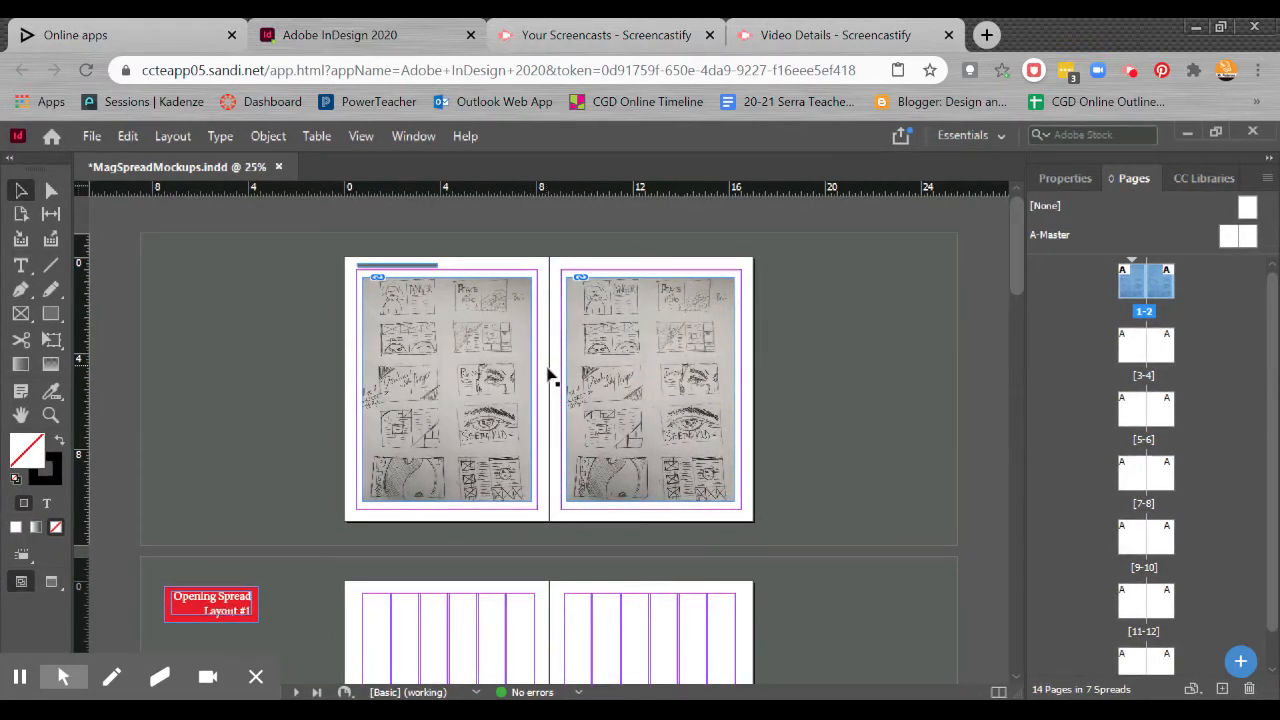
click(874, 295)
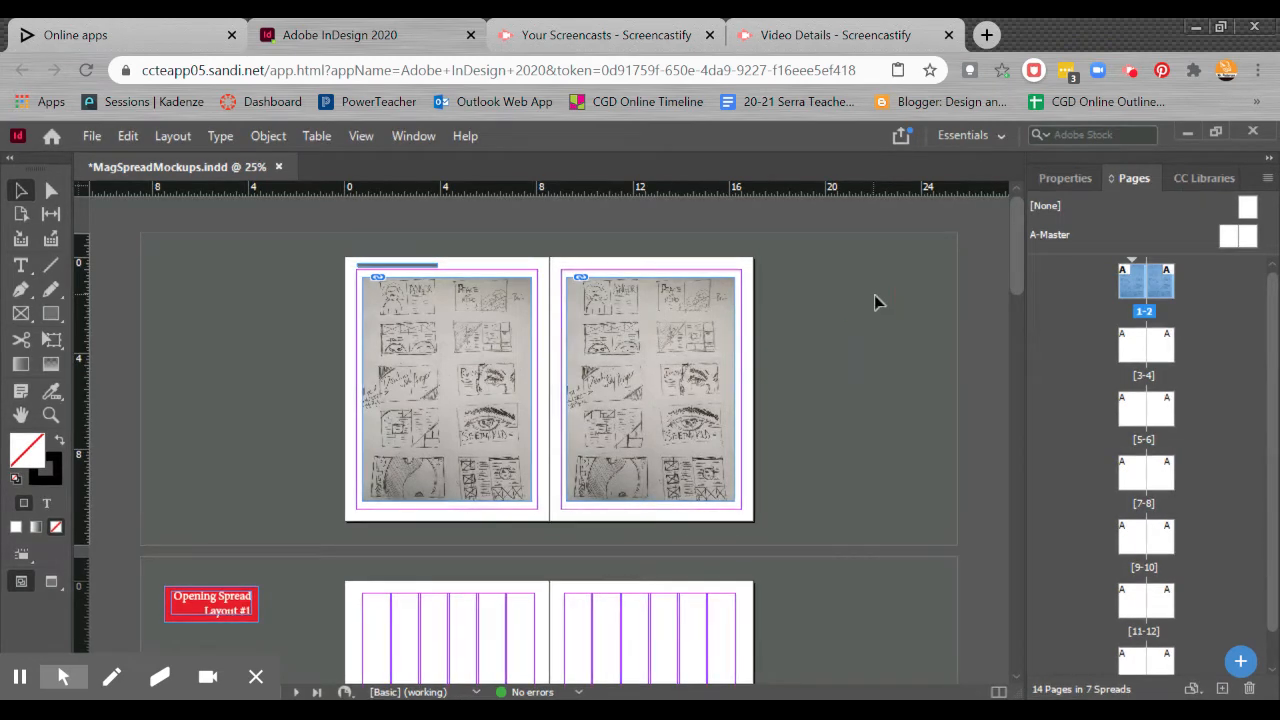
key(ctrl+equal)
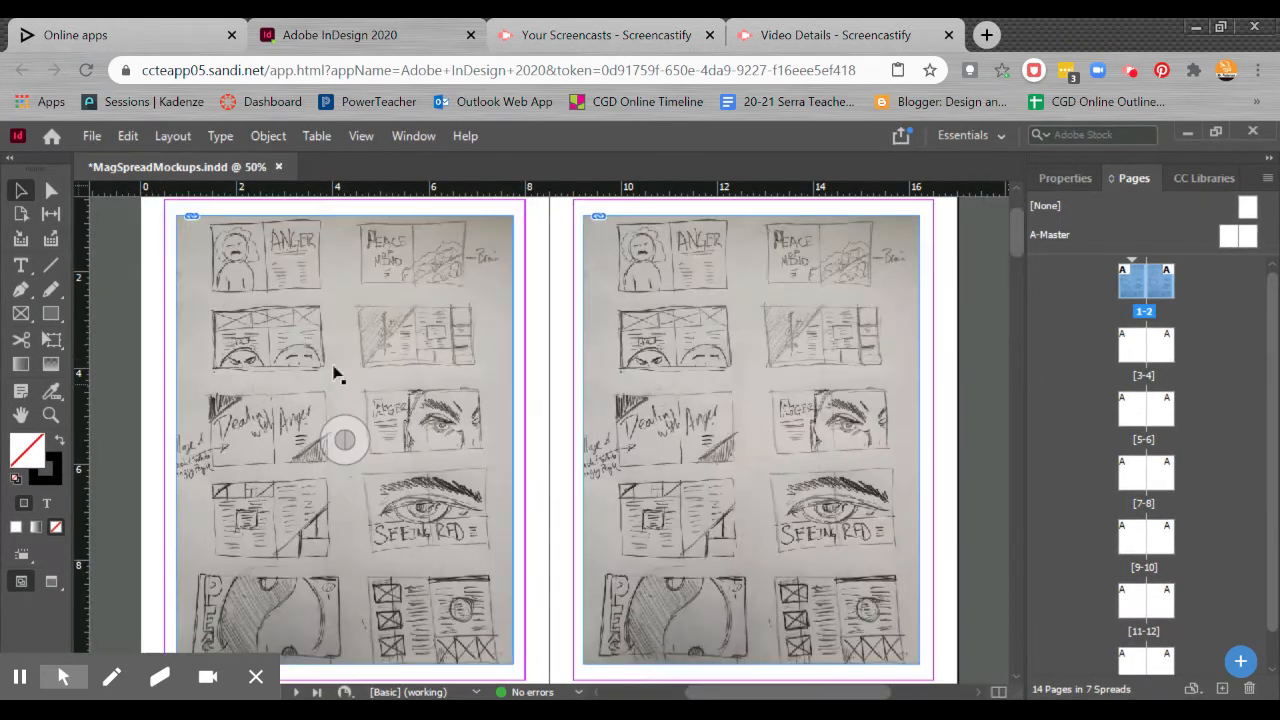
drag(336, 355, 494, 422)
key(w)
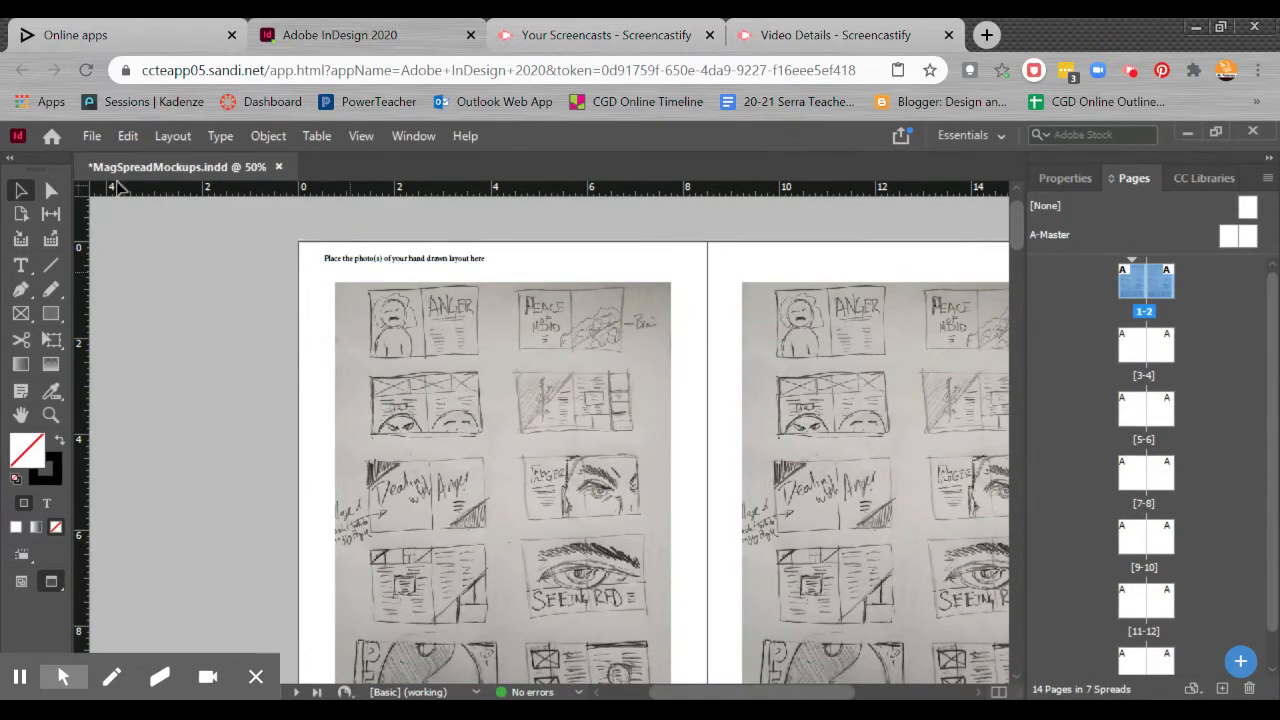
click(91, 135)
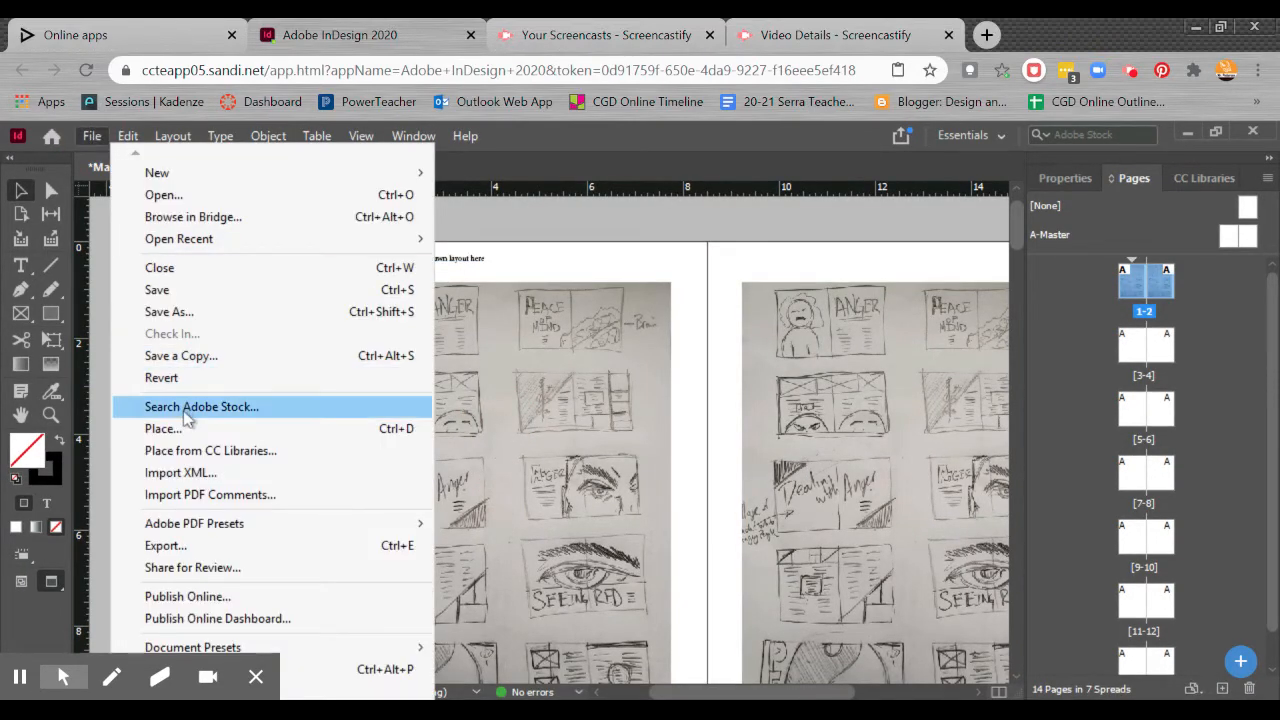
click(718, 235)
click(502, 483)
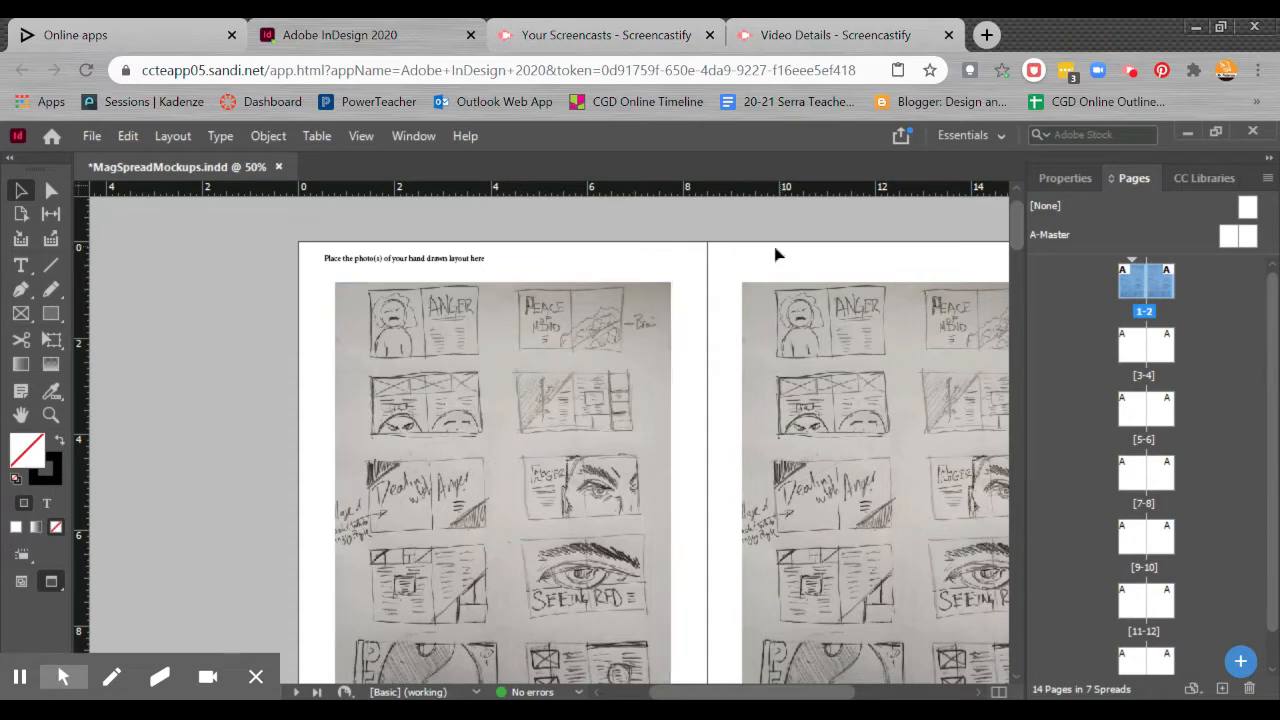
Look through all the opening and article spreads with their column guides shown, ending back at the first spread
key(ctrl+minus)
key(ctrl+minus)
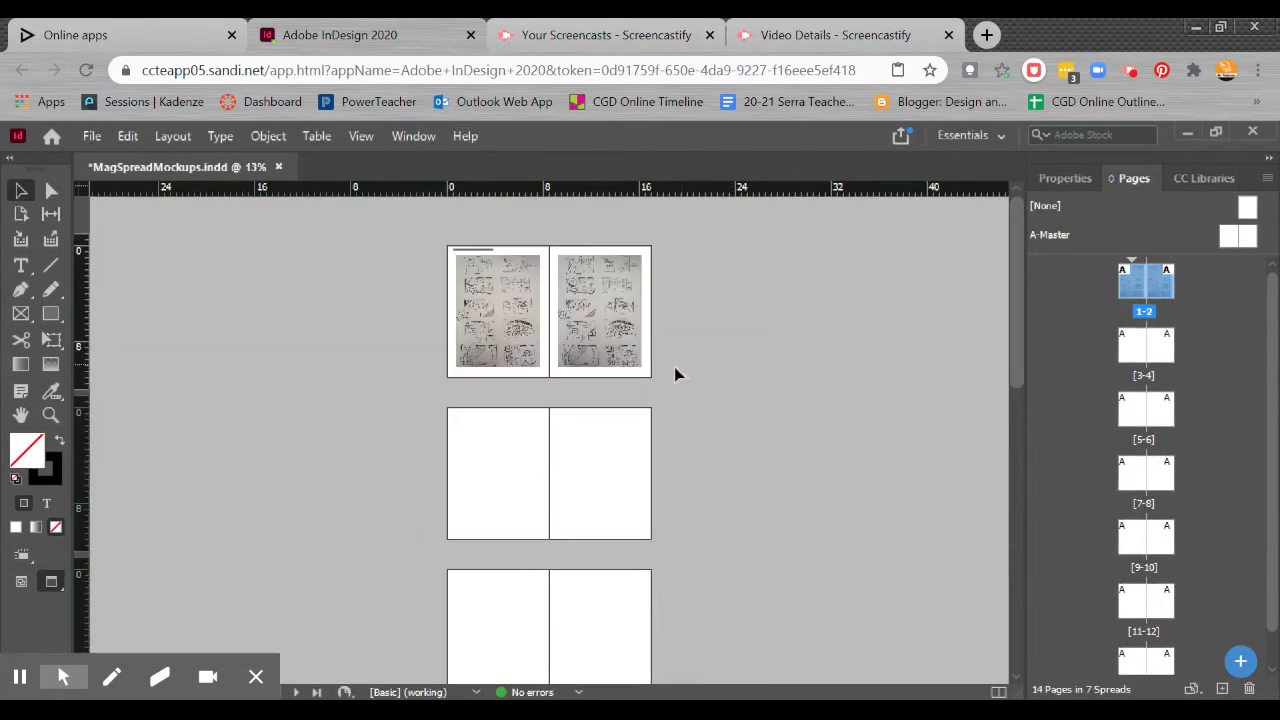
key(w)
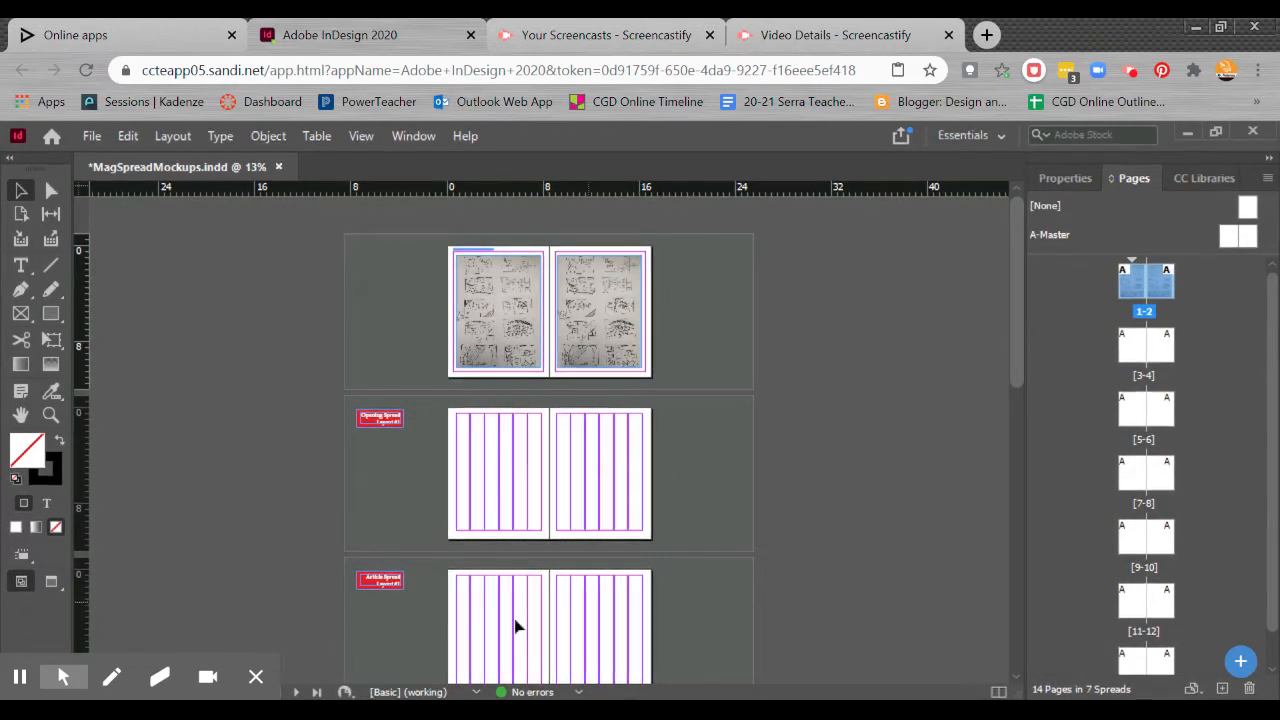
scroll(718, 571, down, 2)
drag(718, 571, 732, 259)
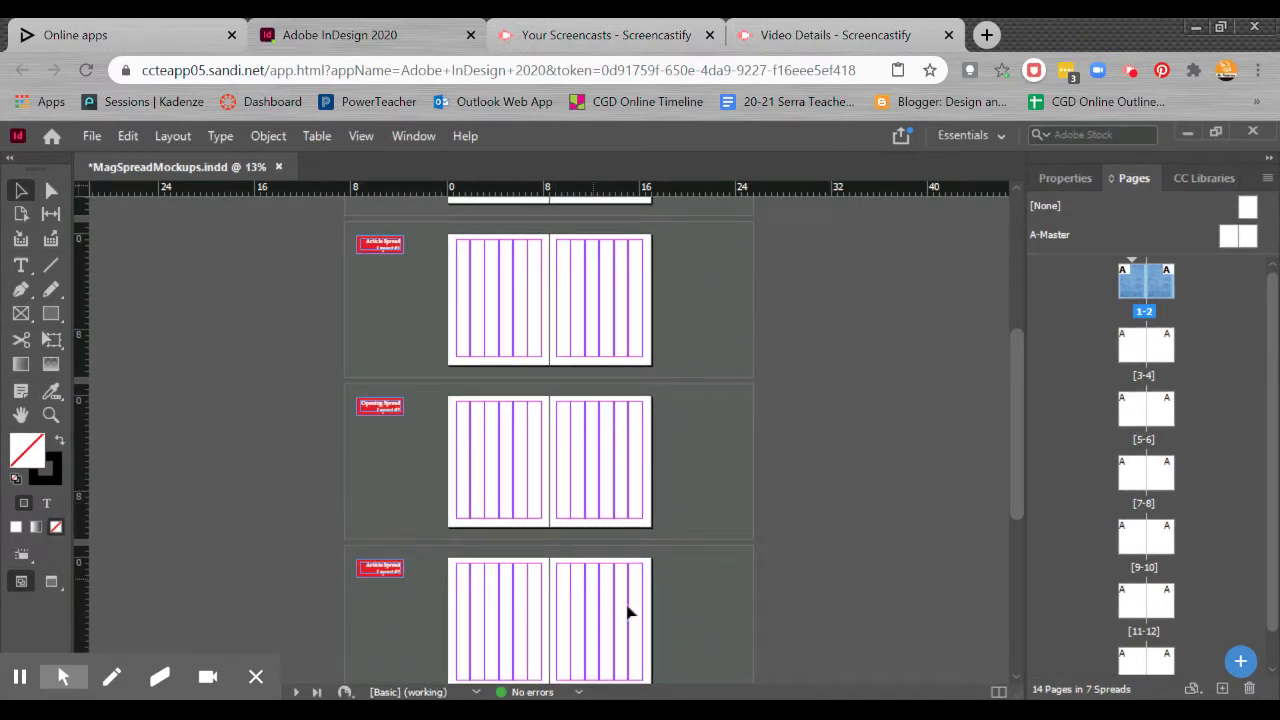
drag(694, 560, 687, 434)
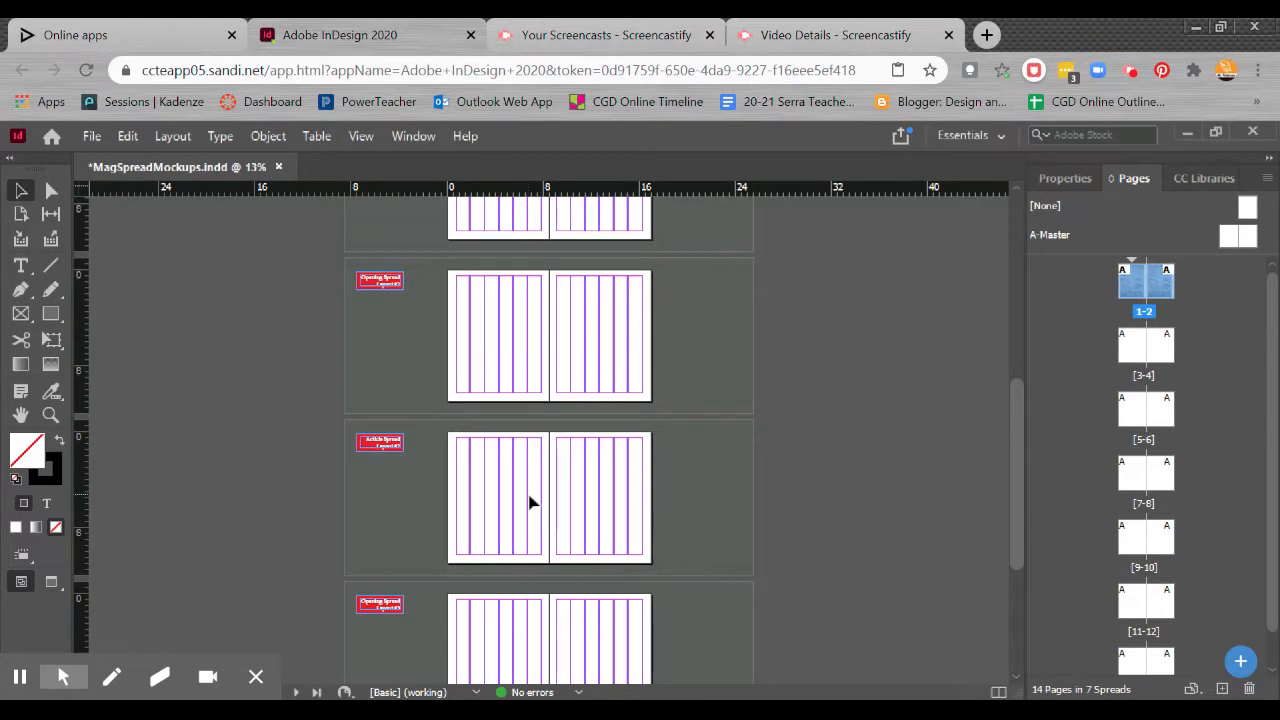
drag(657, 614, 676, 433)
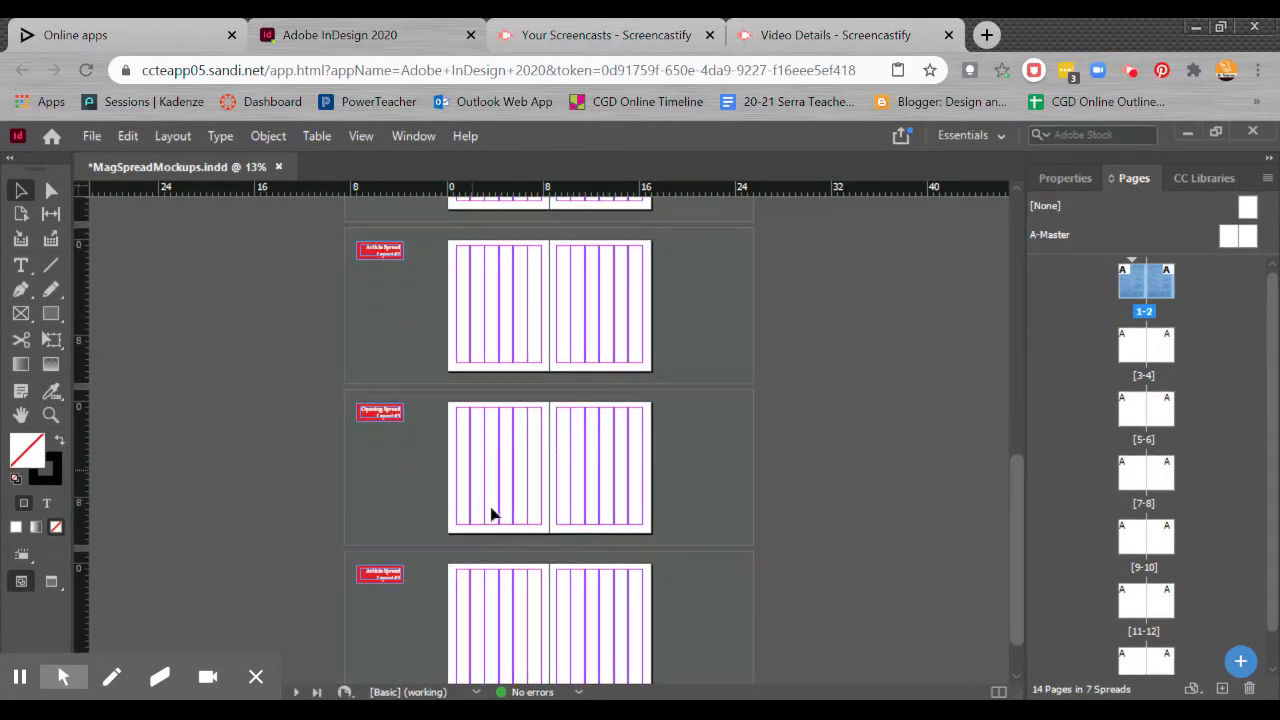
drag(539, 626, 530, 539)
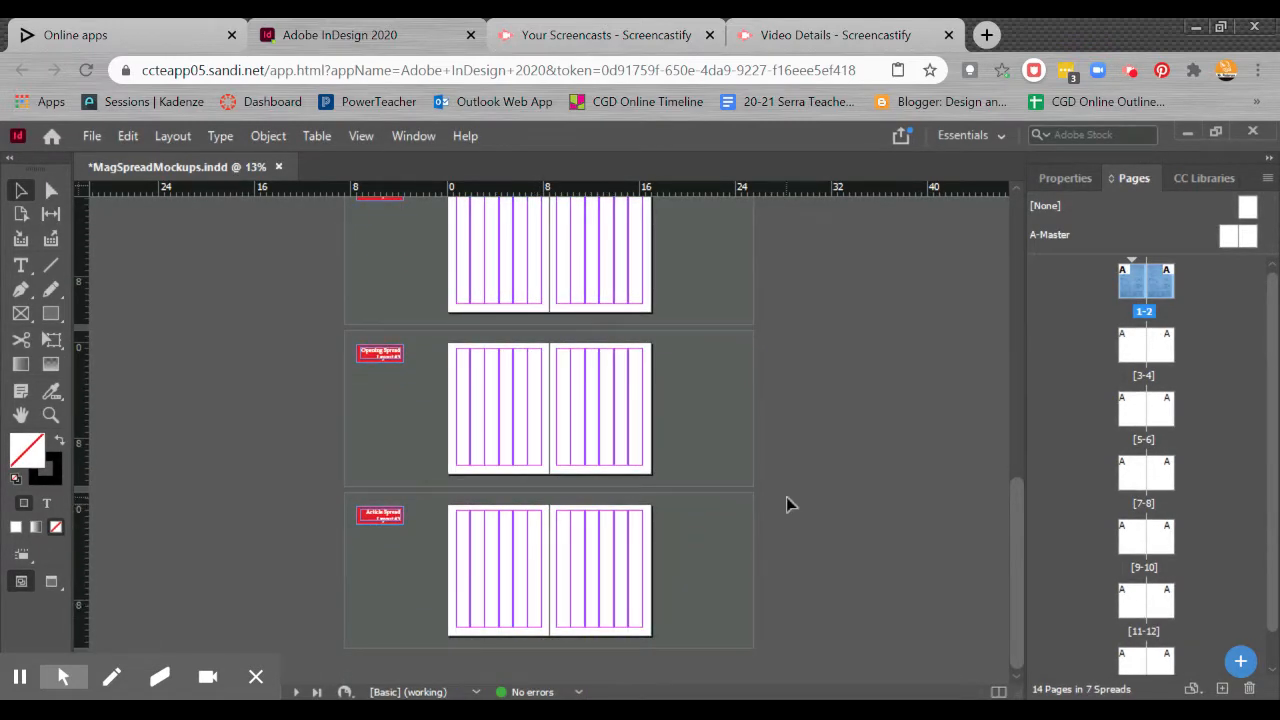
drag(800, 334, 788, 551)
key(ctrl+equal)
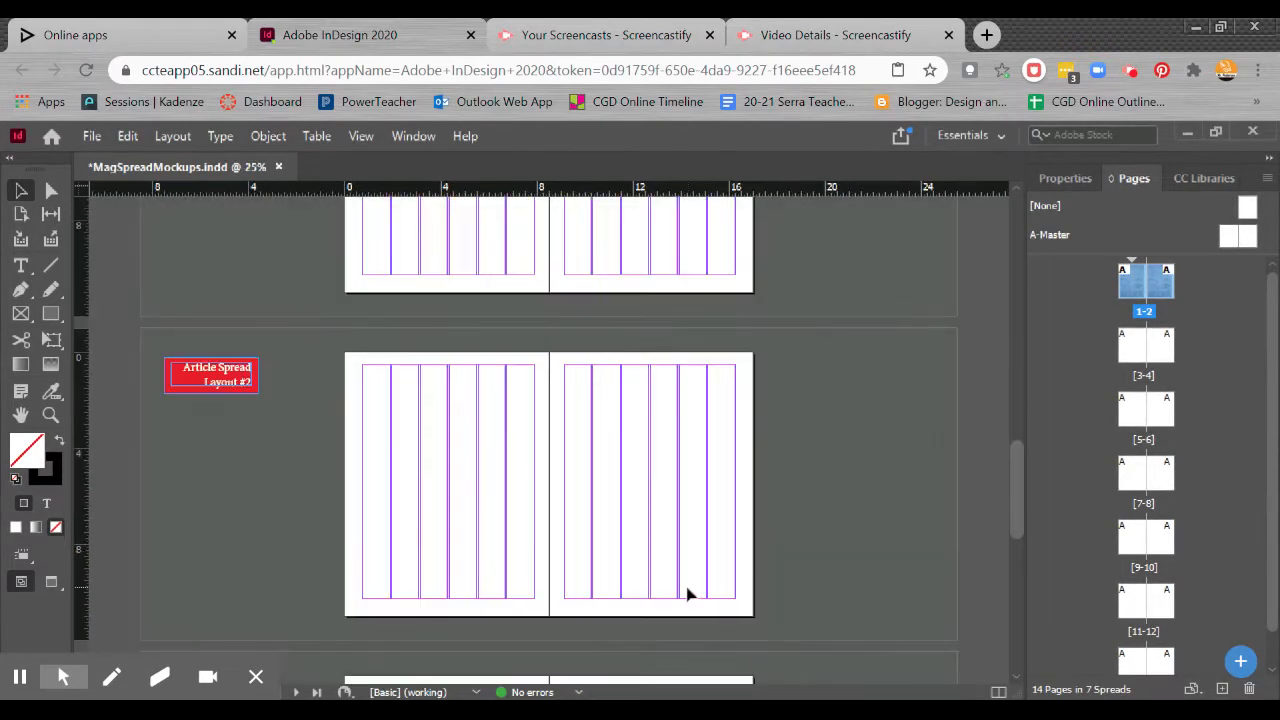
drag(587, 402, 584, 711)
drag(603, 434, 617, 666)
key(ctrl+equal)
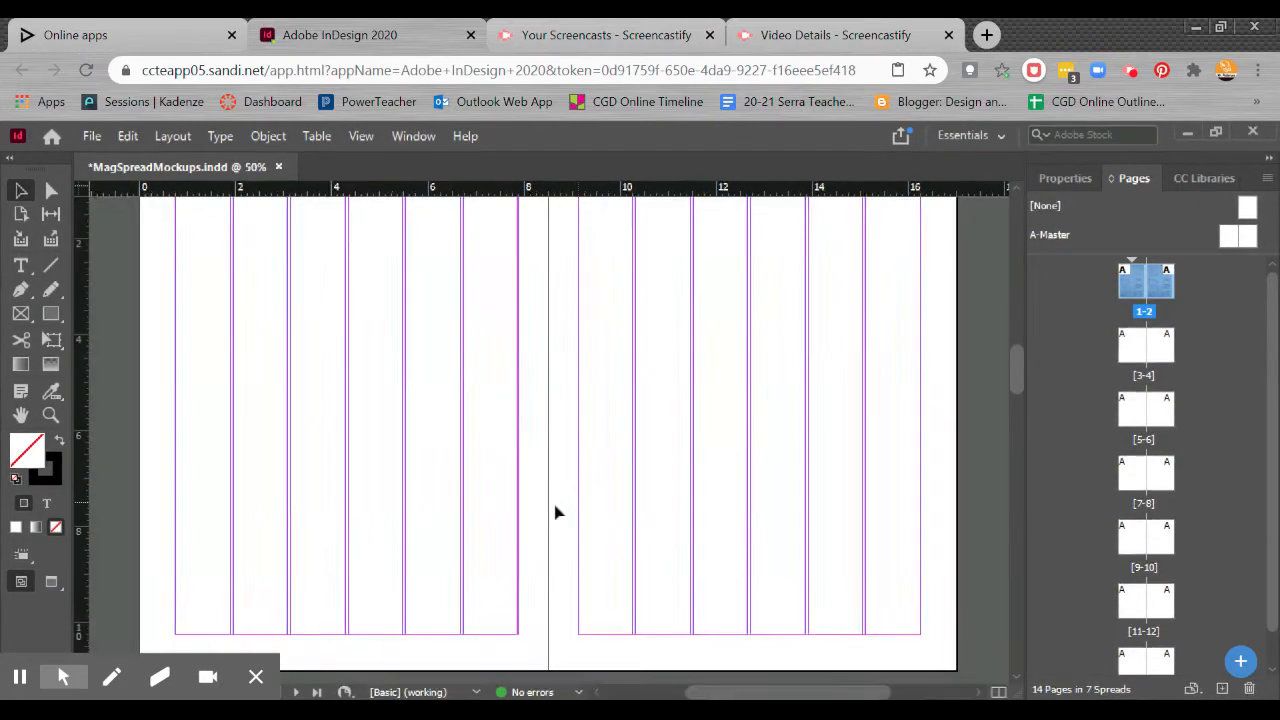
mouse_move(562, 346)
mouse_down()
mouse_move(543, 598)
mouse_move(580, 643)
mouse_up()
key(ctrl+minus)
drag(554, 345, 544, 610)
Duplicate the sketch photo from page 1 onto the Opening Spread Layout #1 spread
click(446, 388)
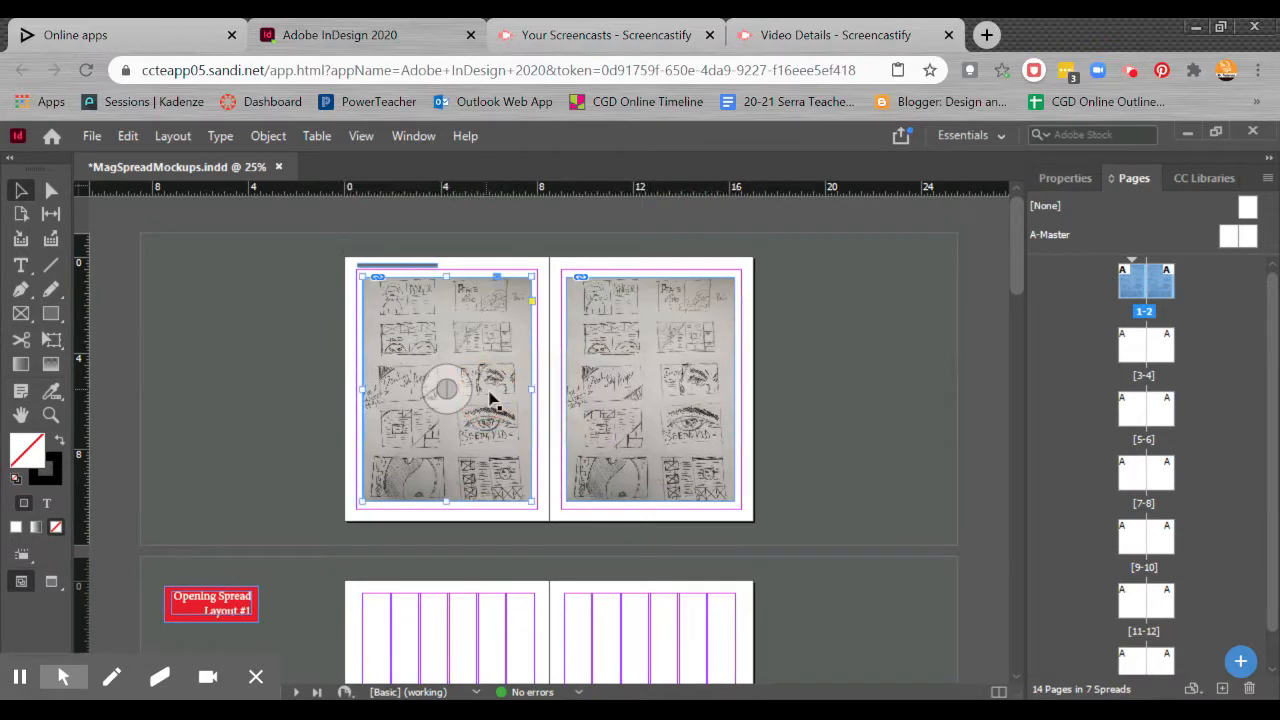
mouse_move(465, 328)
mouse_down()
mouse_move(310, 553)
mouse_move(443, 671)
mouse_move(500, 655)
mouse_up()
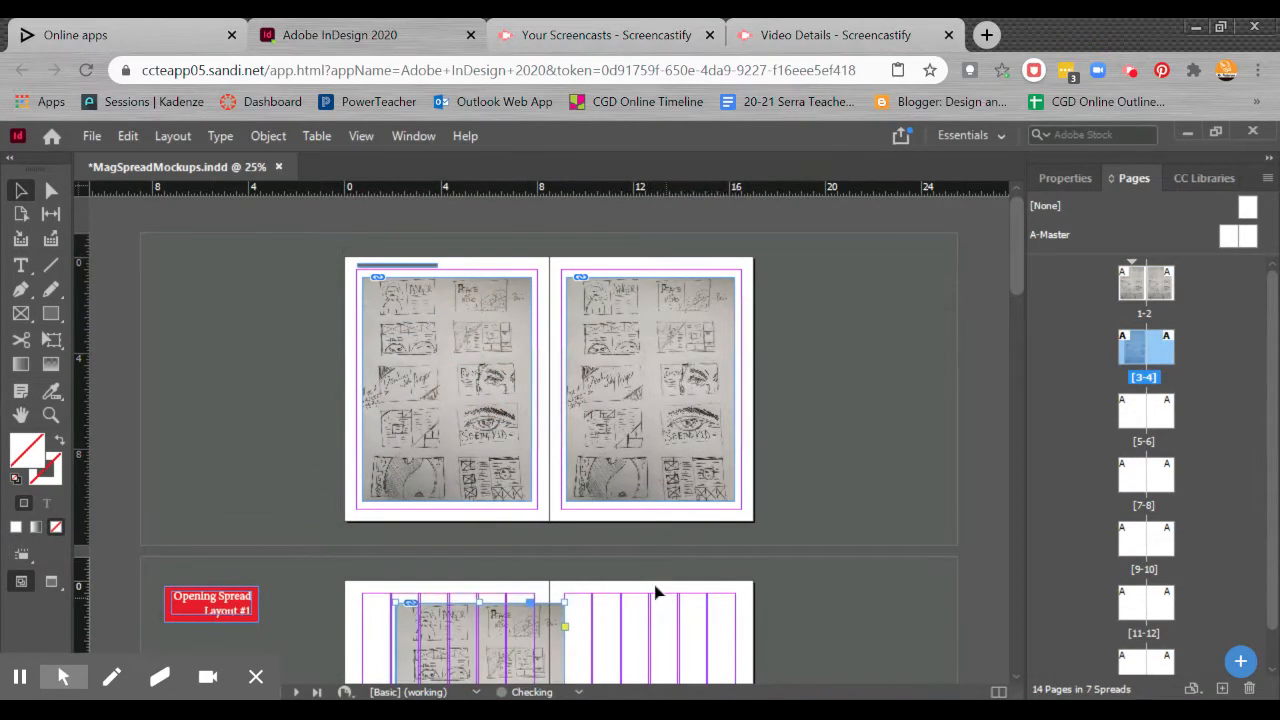
drag(648, 562, 684, 343)
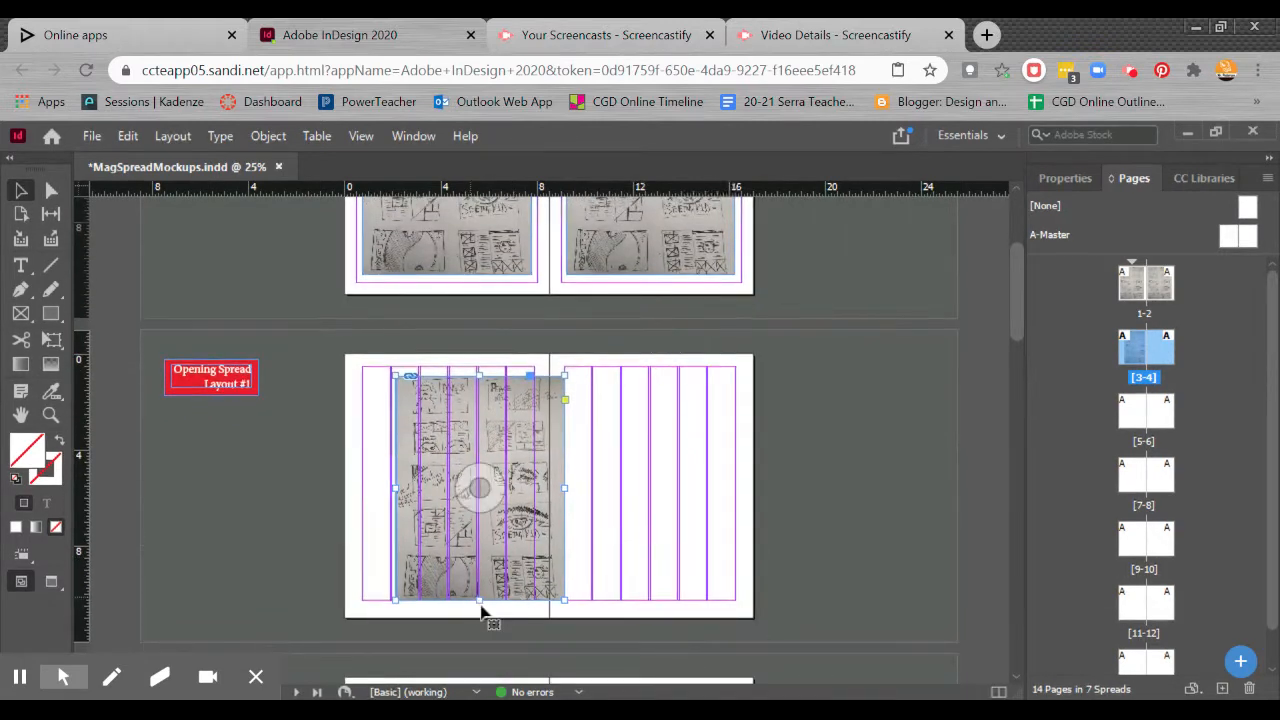
Crop the duplicated photo to just the ANGER sketch and place it on the pasteboard below the red Opening Spread label
drag(481, 601, 485, 420)
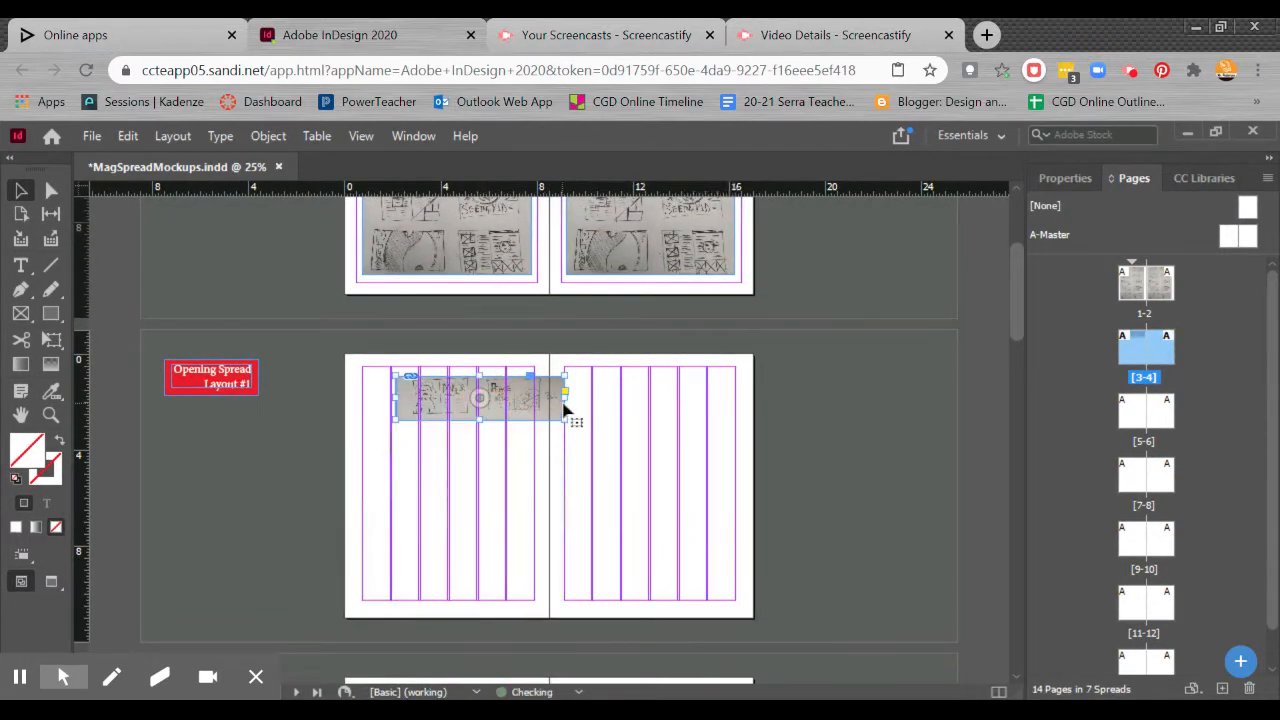
drag(563, 405, 283, 491)
key(ctrl+=)
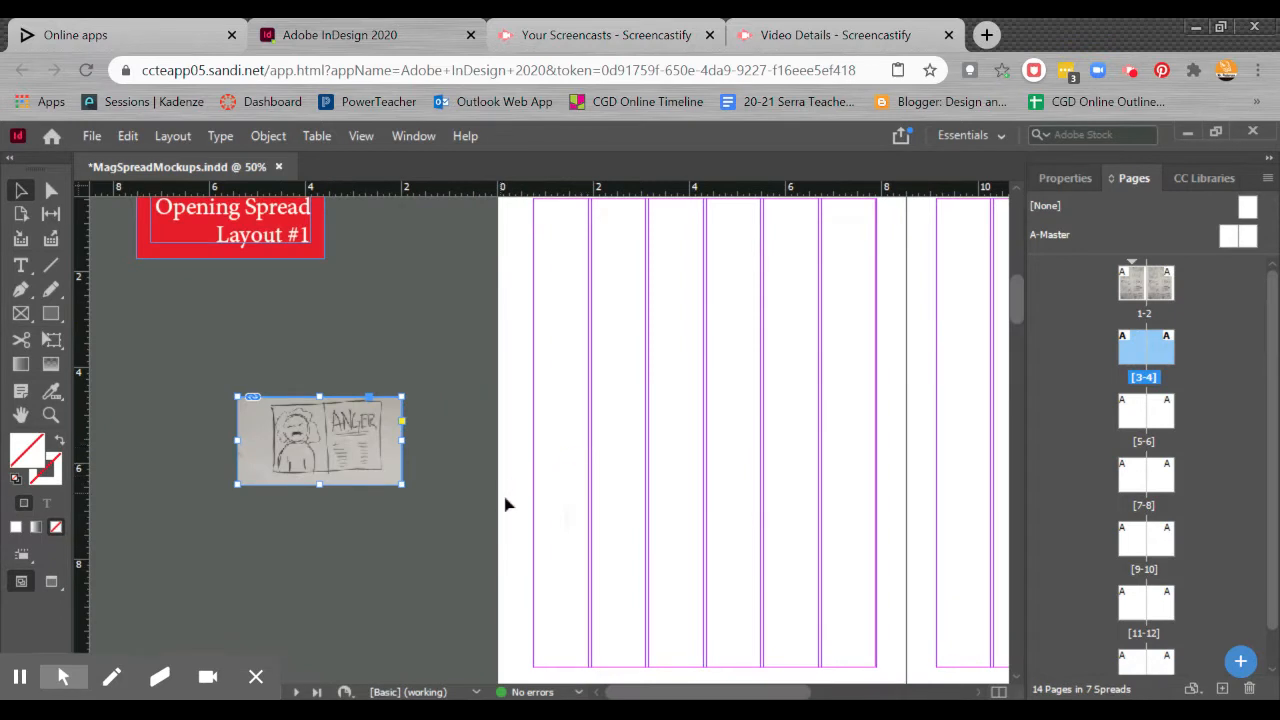
drag(420, 512, 236, 564)
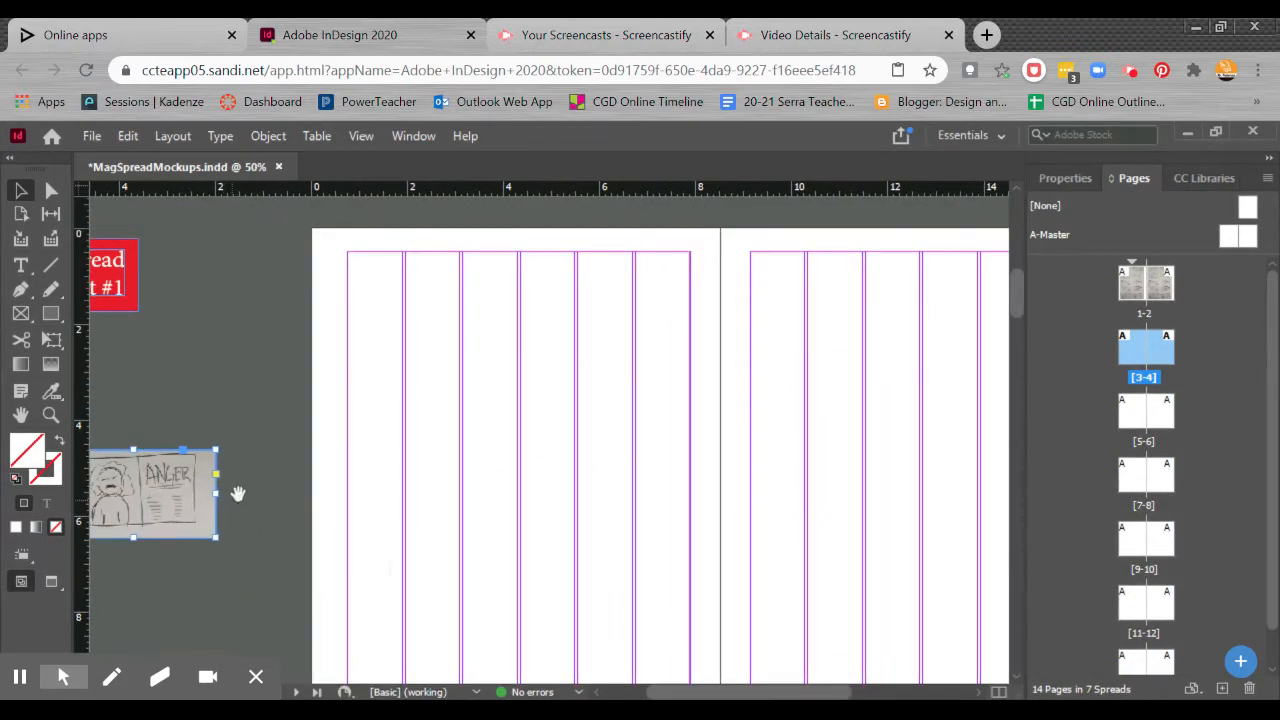
drag(214, 478, 279, 376)
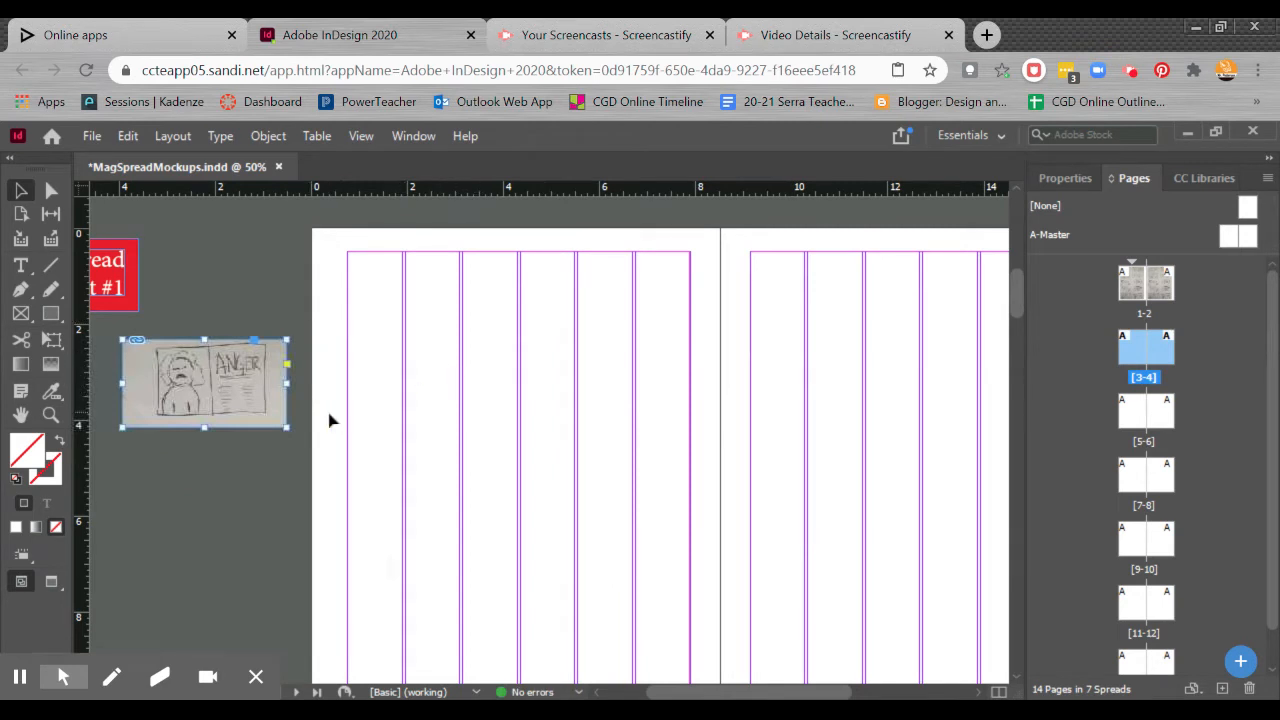
key(ctrl+minus)
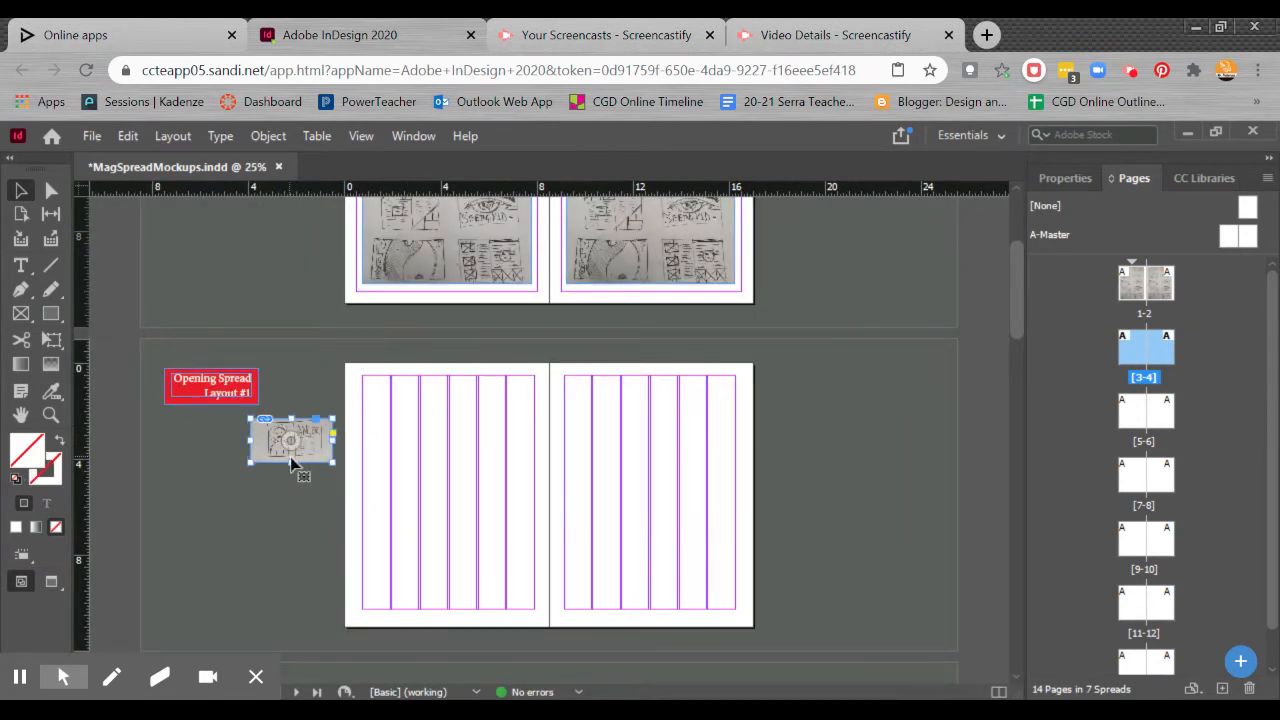
key(ctrl+equal)
drag(457, 477, 331, 406)
key(ctrl+minus)
drag(305, 452, 269, 462)
Draw a rectangle covering the whole left page of the opening spread and give it a light gray stroke with C, M and Y at 0
click(49, 315)
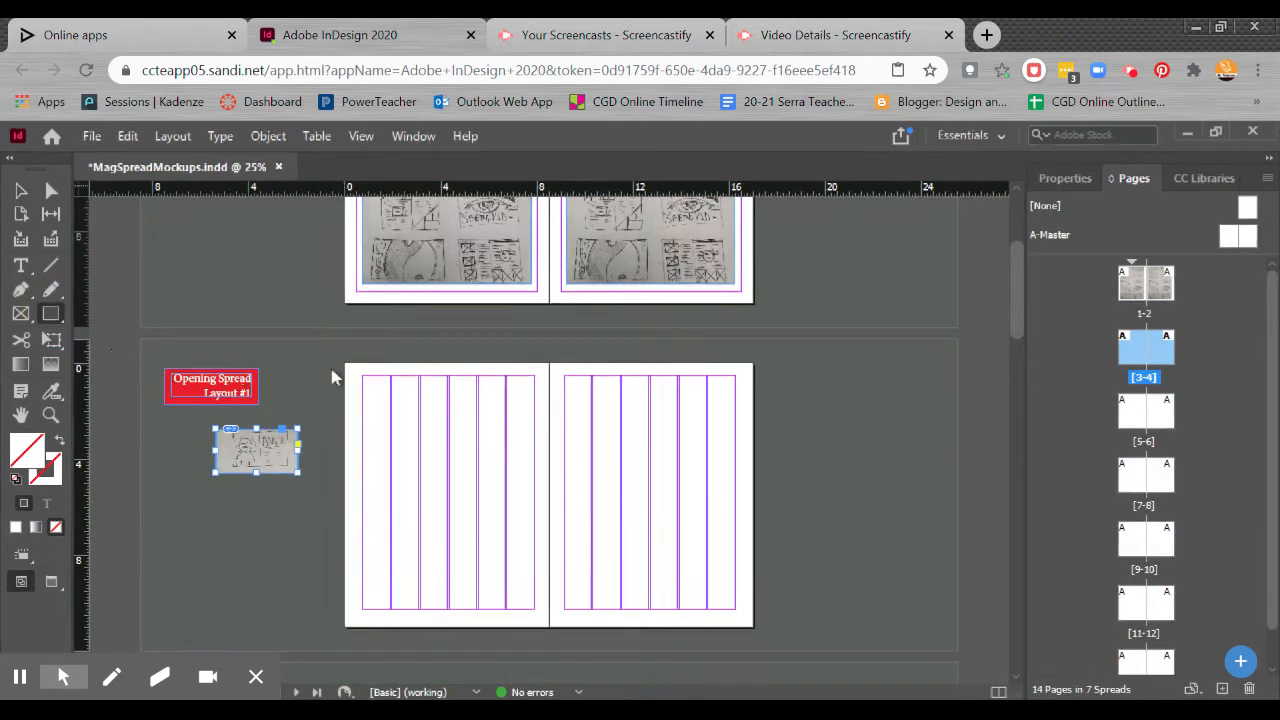
drag(343, 364, 549, 627)
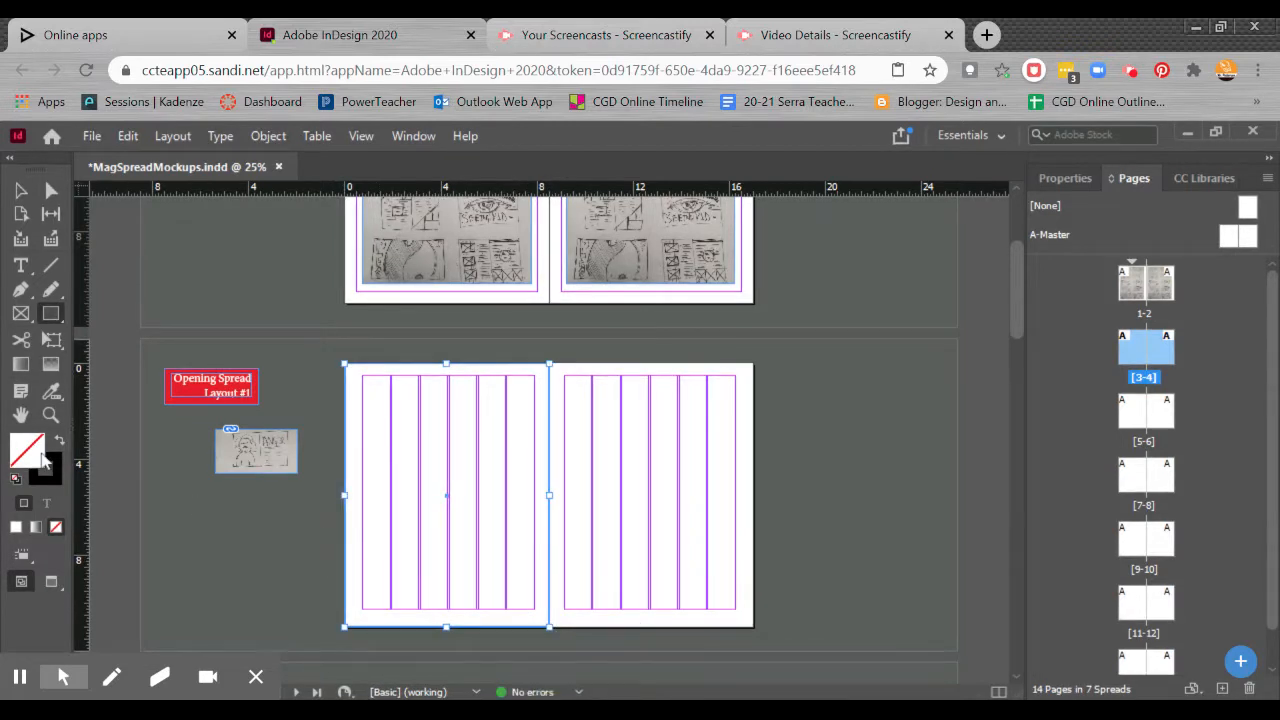
double_click(57, 472)
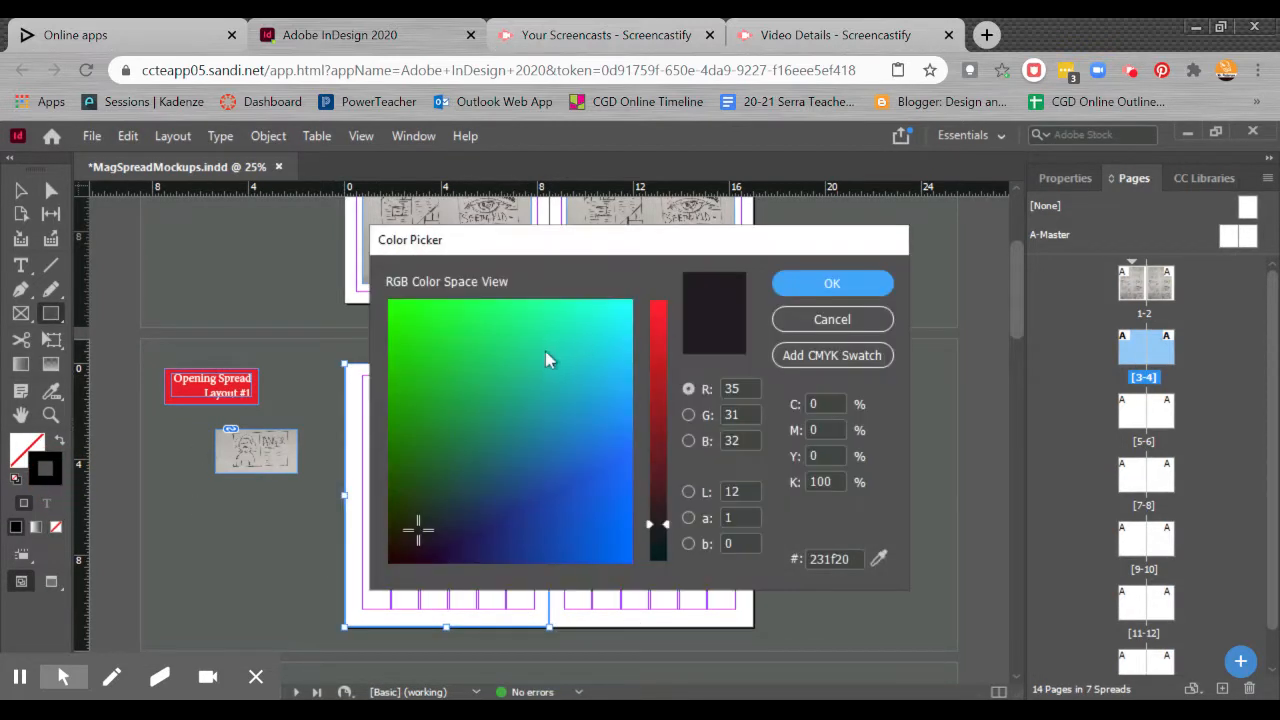
drag(547, 360, 366, 585)
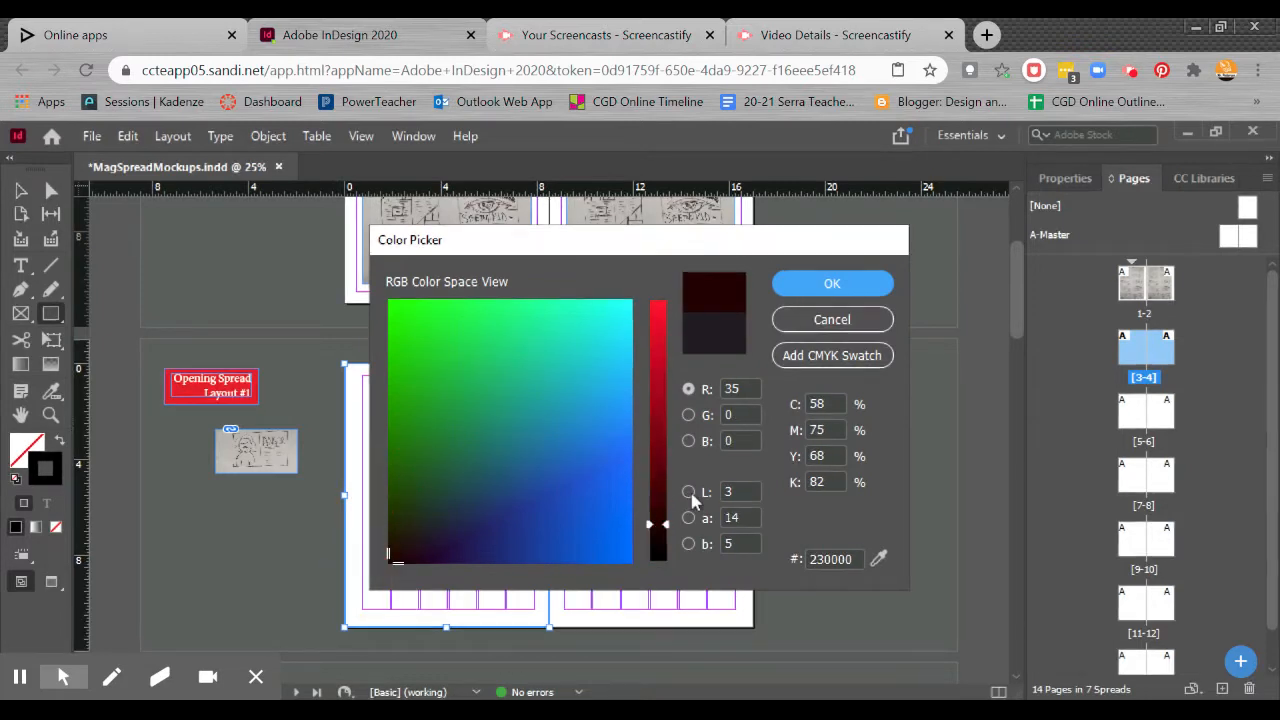
click(826, 404)
text(0)
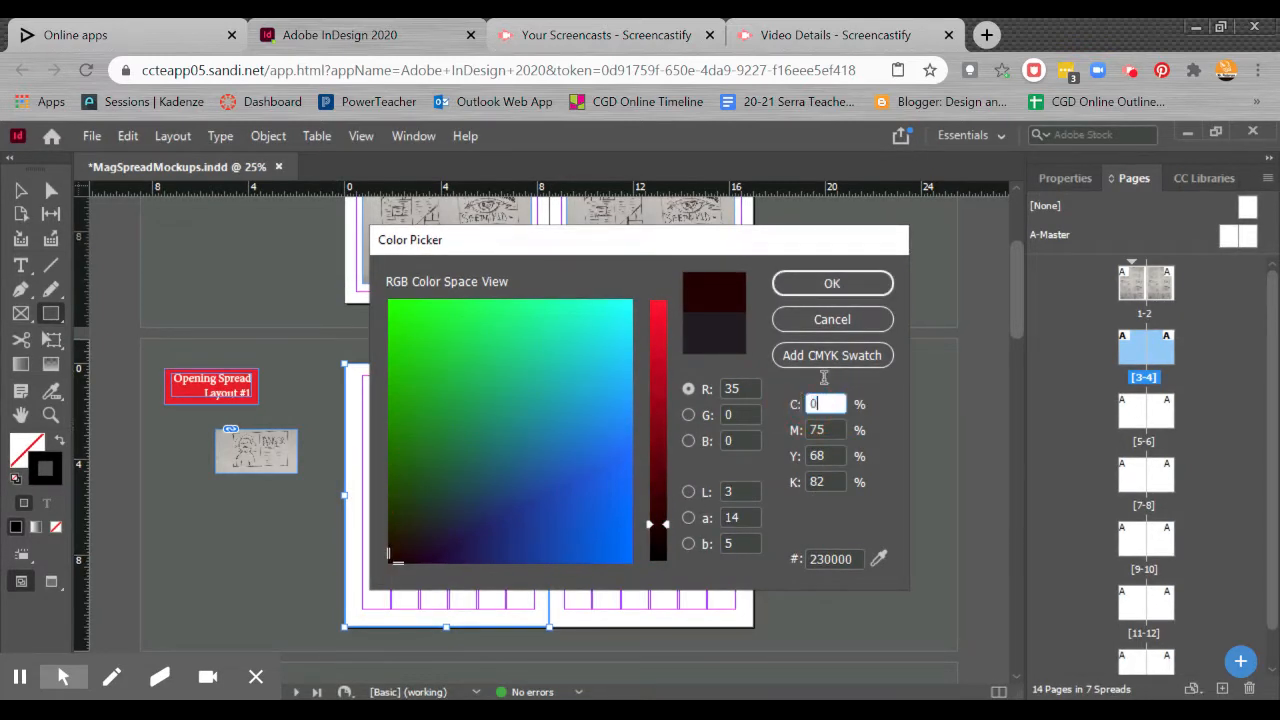
key(Tab)
text(0)
key(Tab)
text(0)
key(Tab)
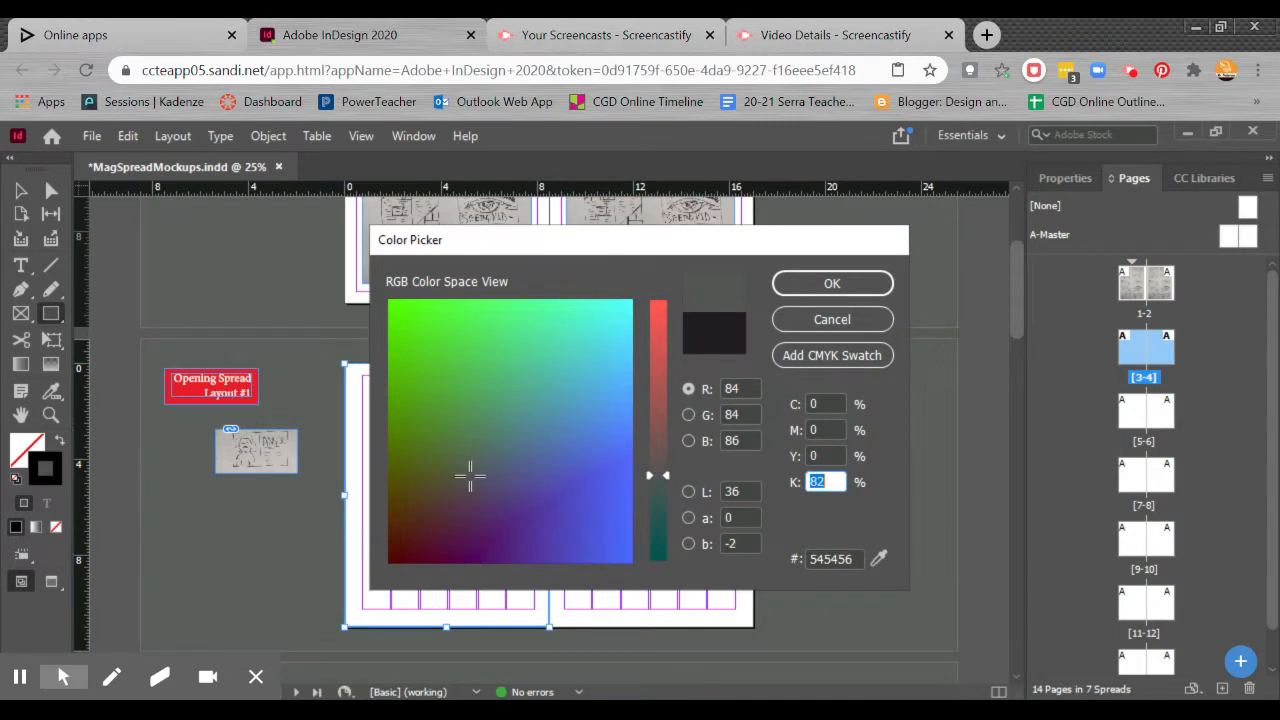
key(Return)
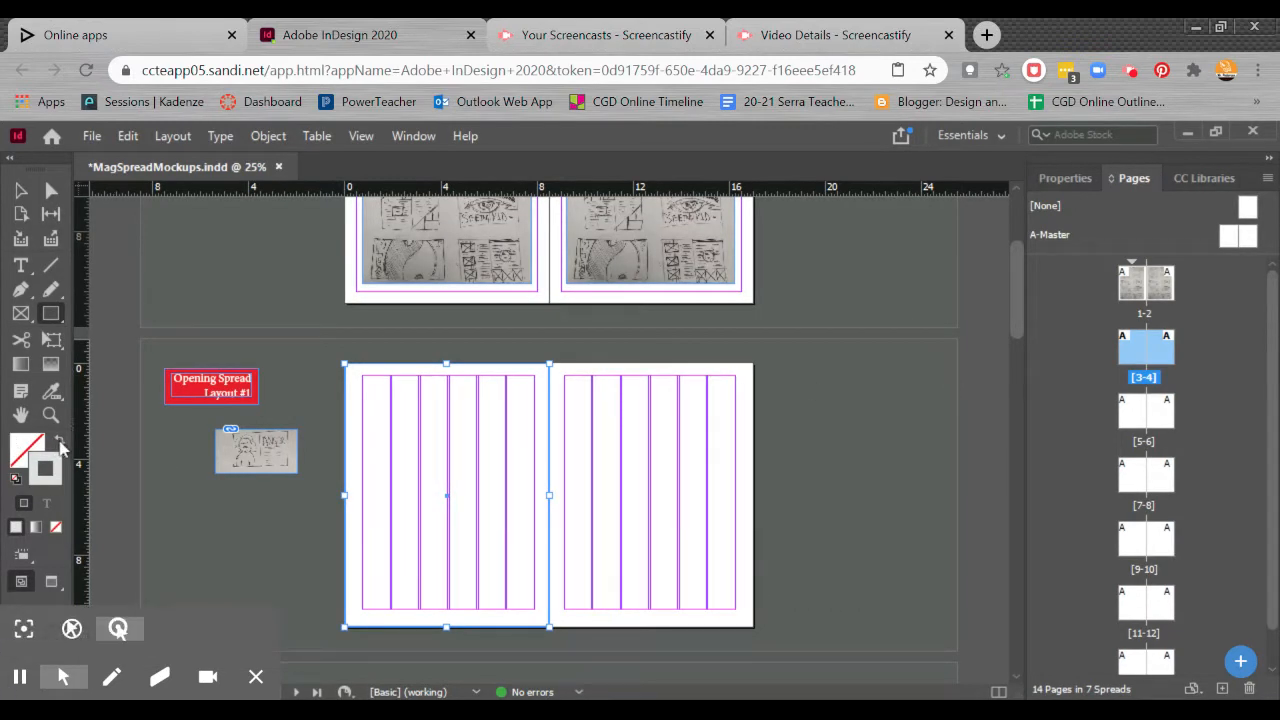
Swap the rectangle's fill and stroke to fill it light gray with no outline, leaving nothing selected
click(60, 441)
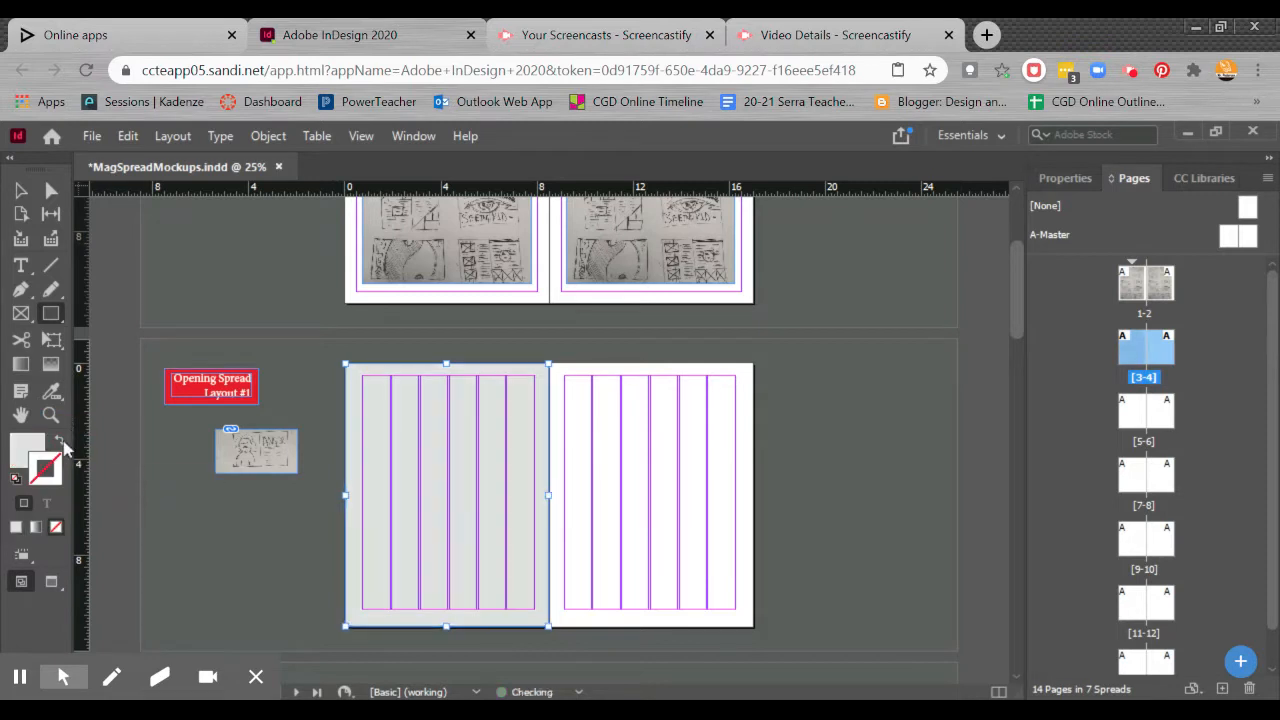
click(21, 190)
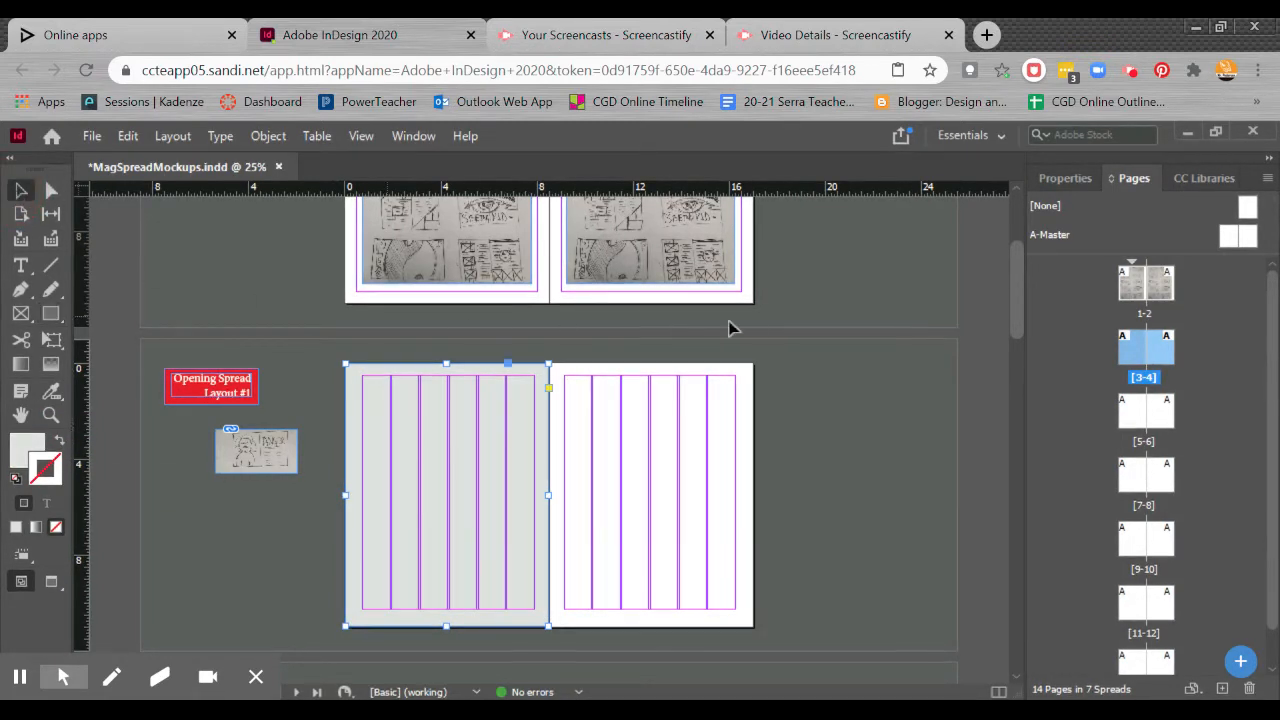
click(332, 462)
Create a wide text frame across the upper part of the right page and enter placeholder headline text in capitals
click(21, 265)
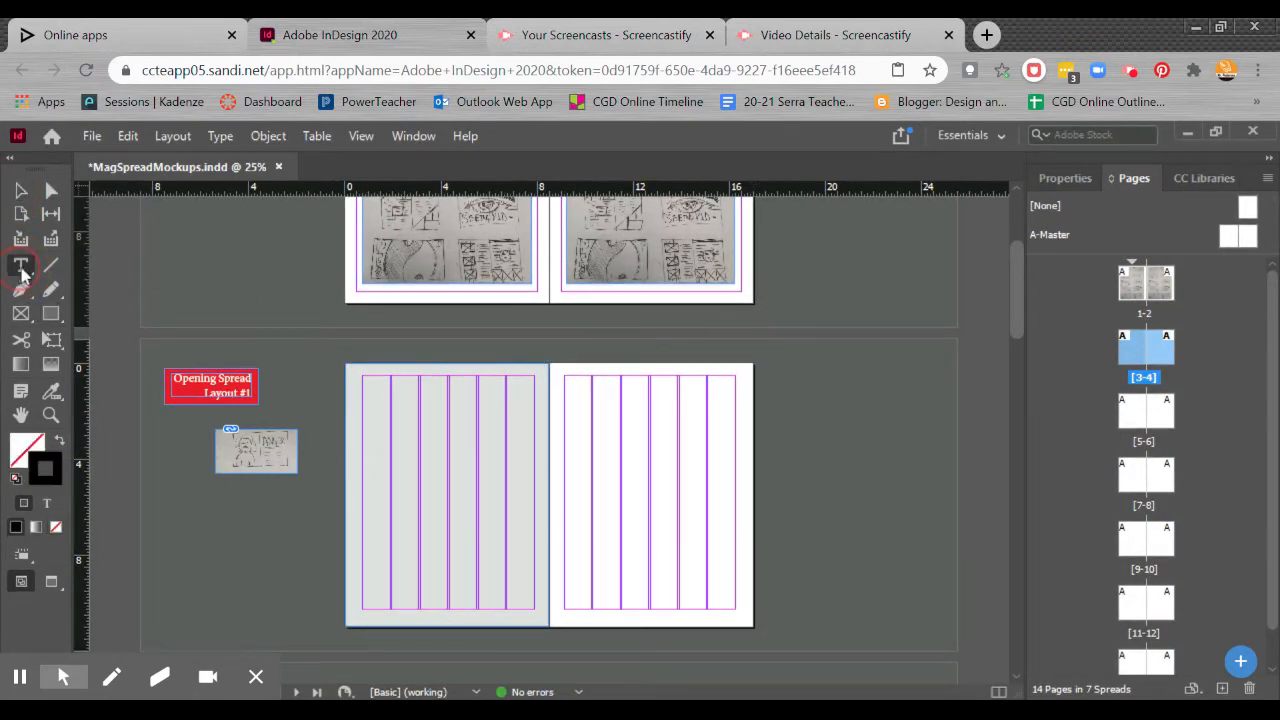
drag(573, 401, 727, 461)
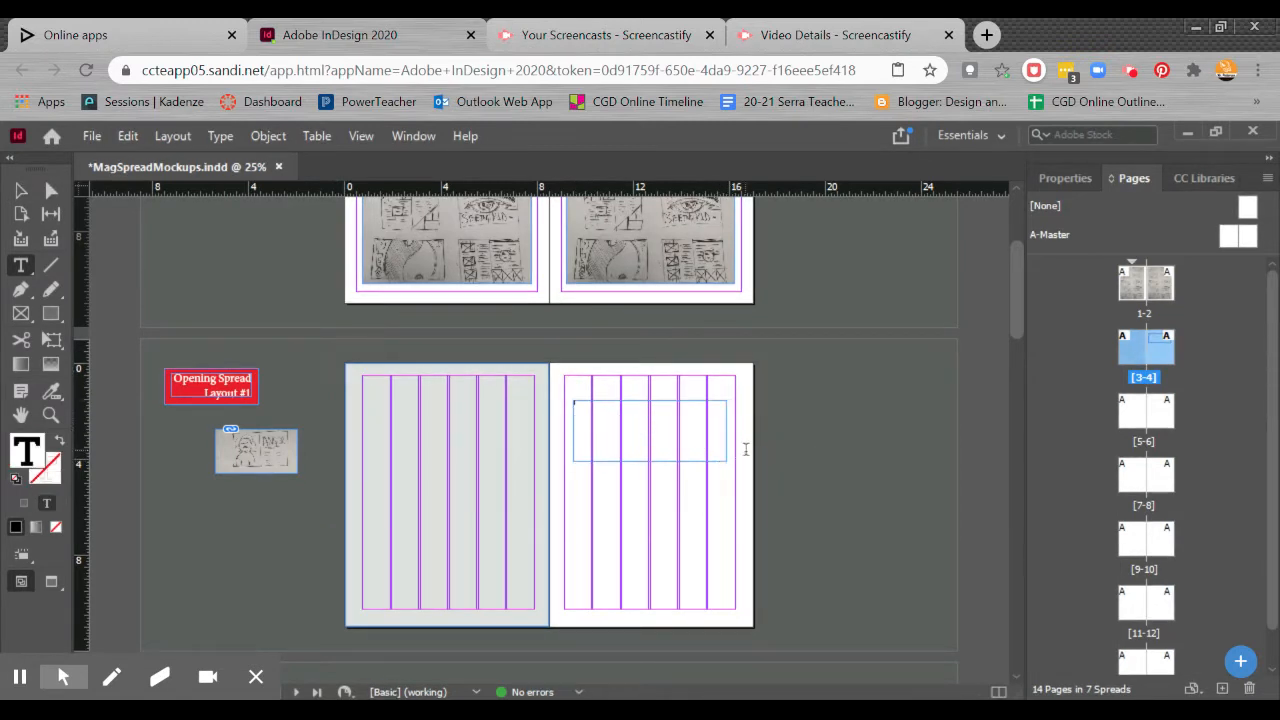
text(HEAD)
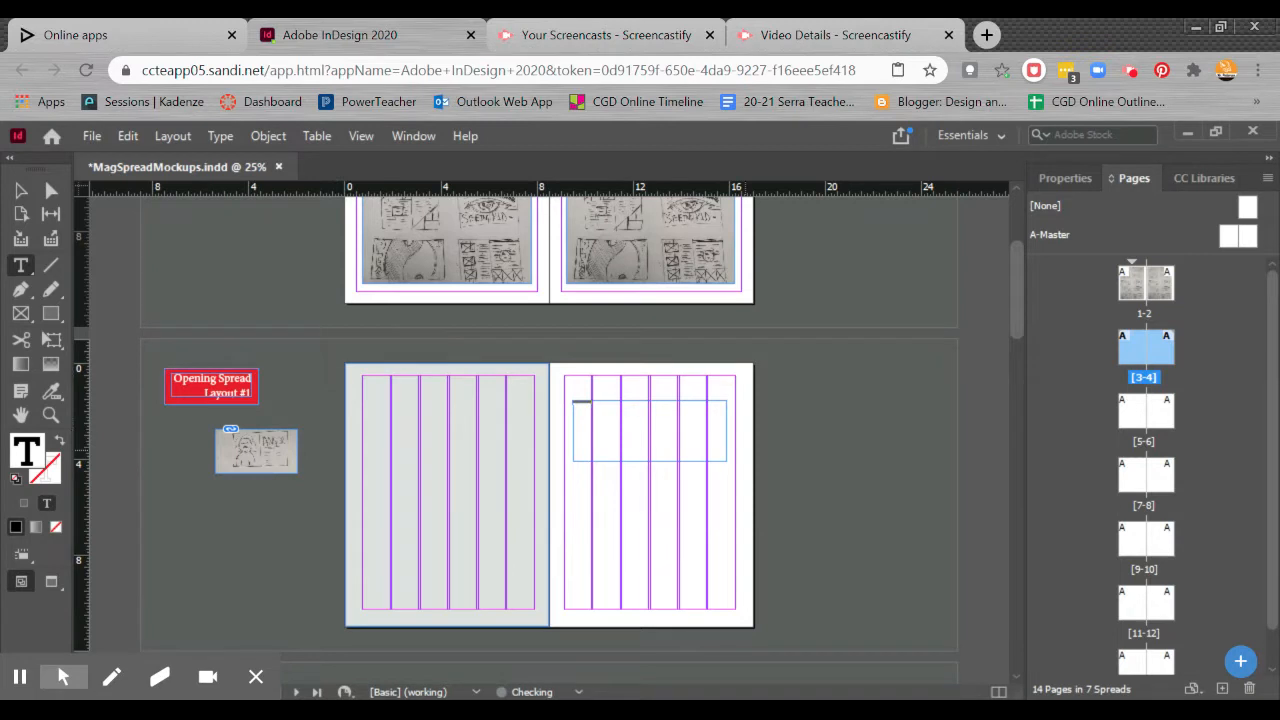
text(ES HERE)
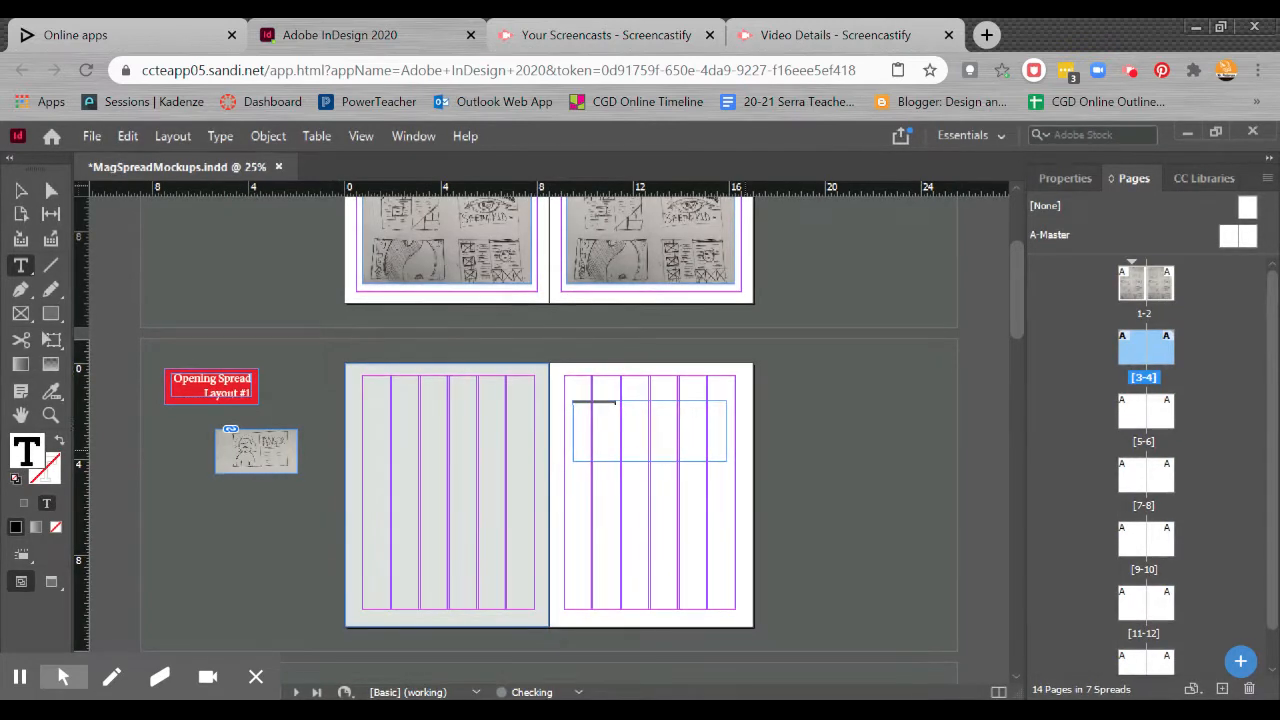
Set all of the headline text on the right page to 72 pt
key(ctrl+a)
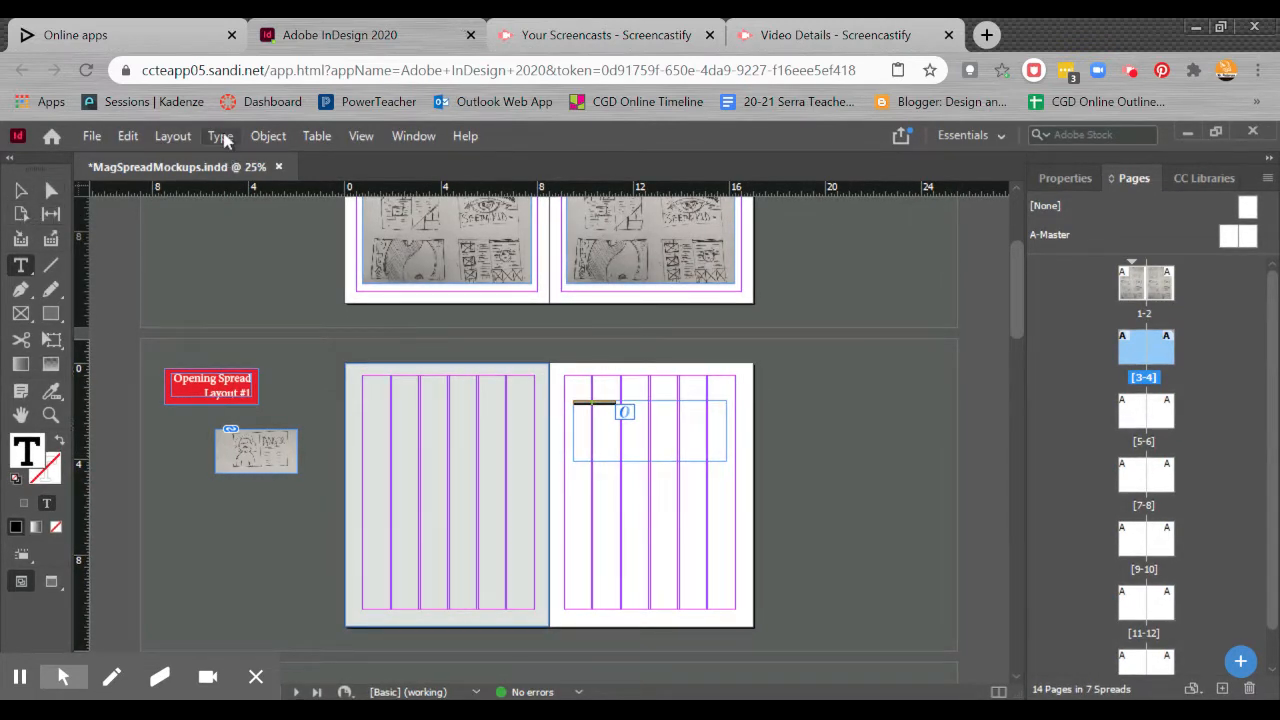
click(1063, 180)
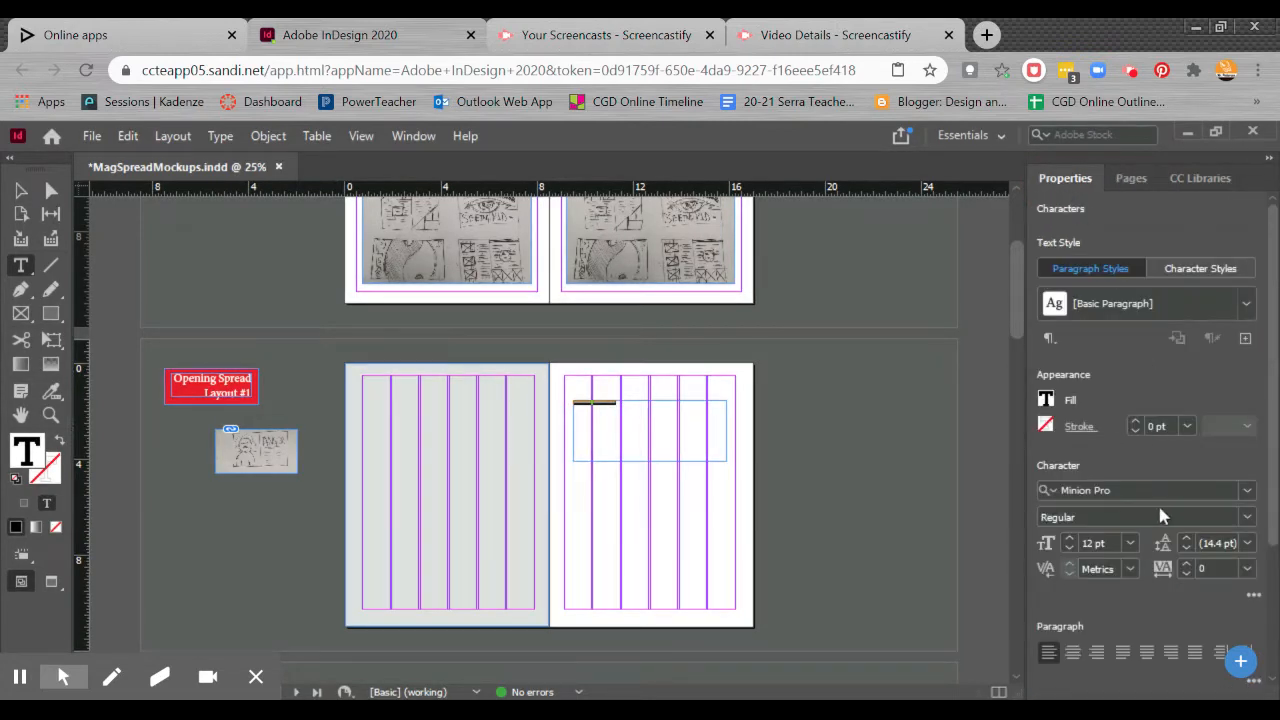
click(1131, 545)
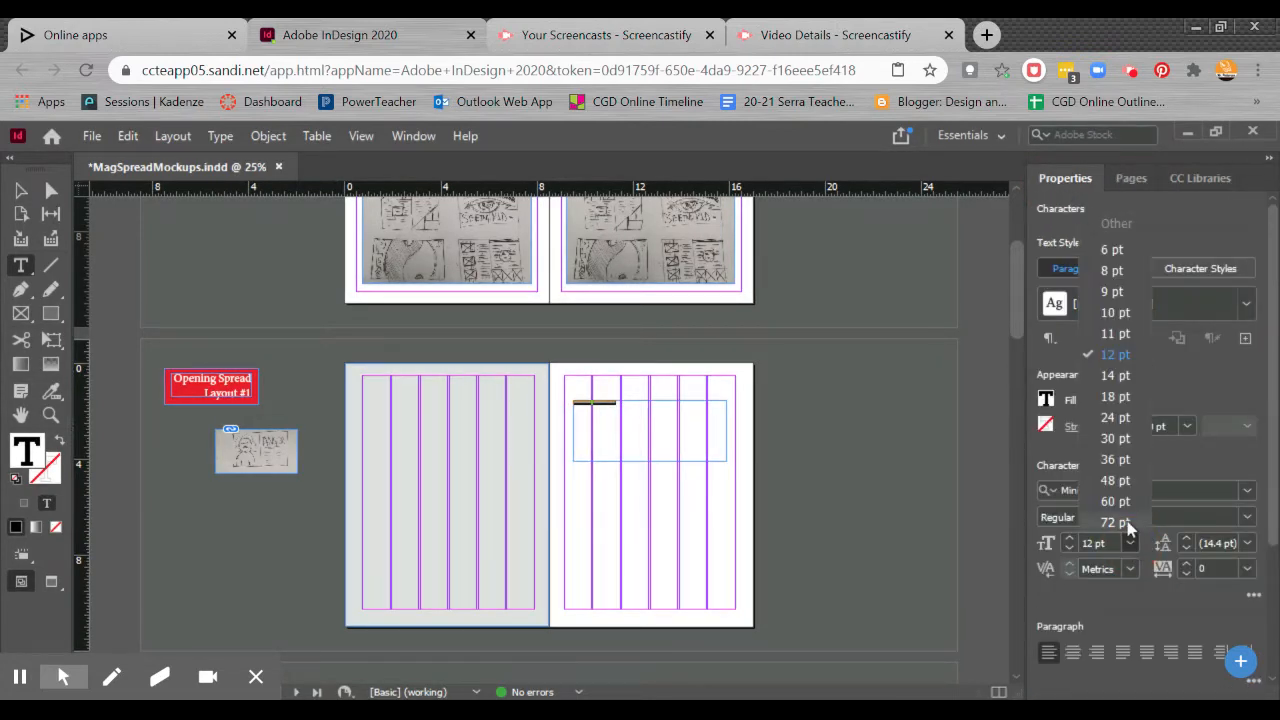
click(1127, 524)
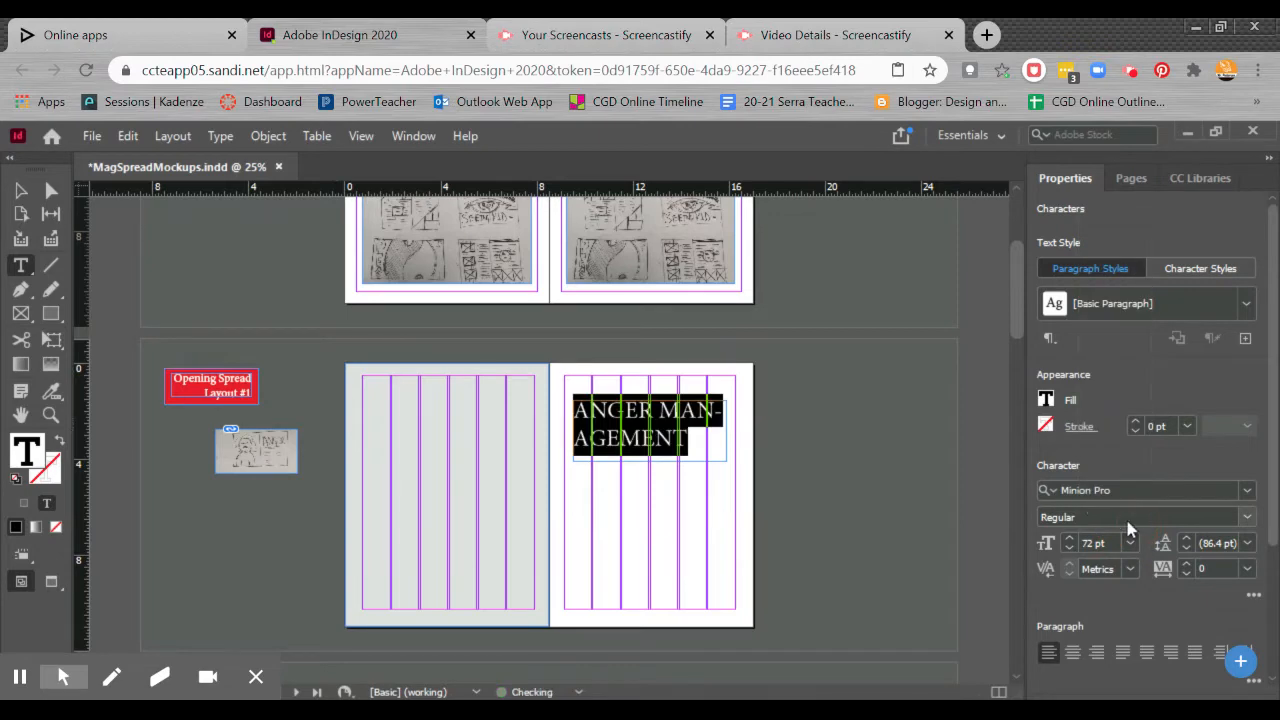
Try Arial, then look for Century Gothic, as the headline's typeface
click(1248, 518)
click(1250, 514)
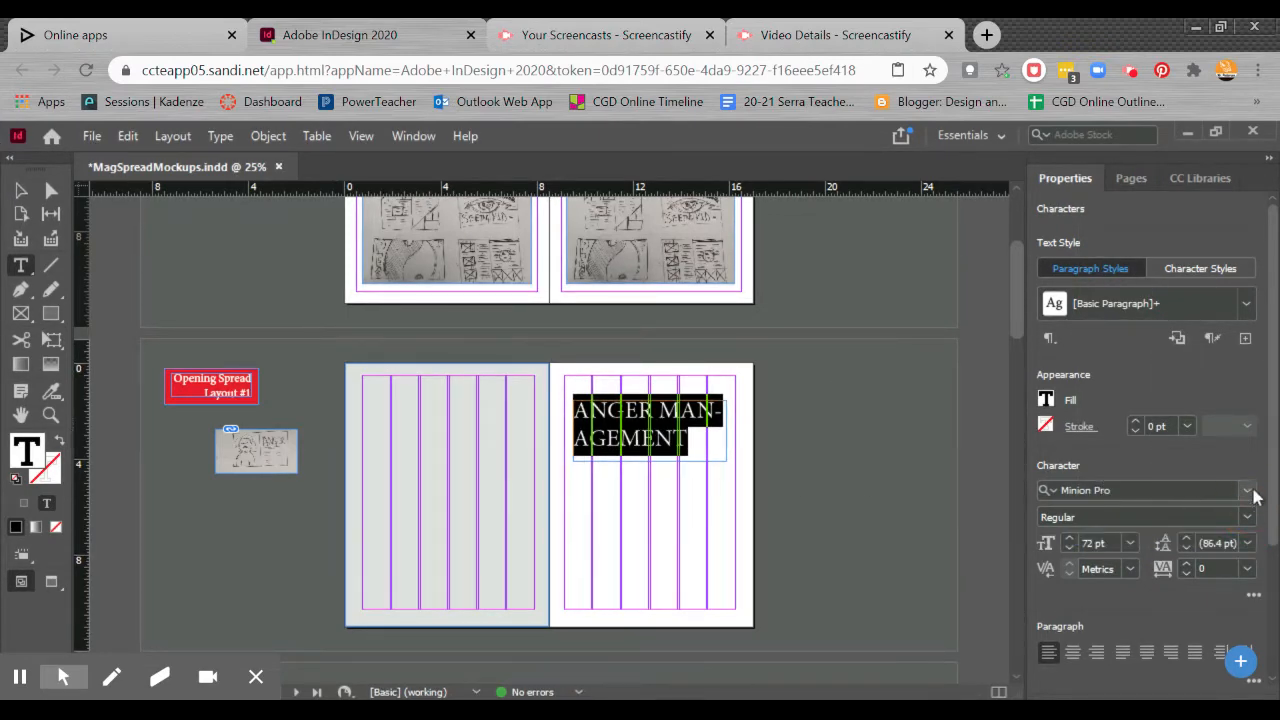
click(1250, 491)
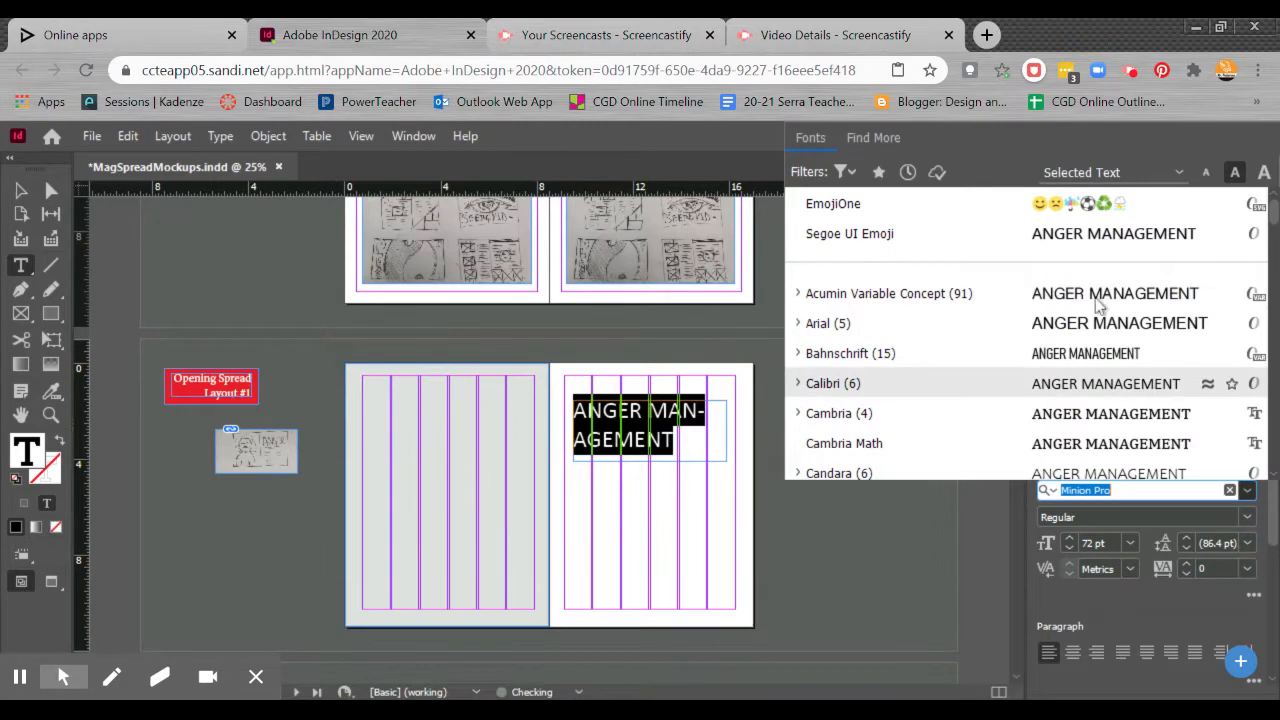
click(1094, 323)
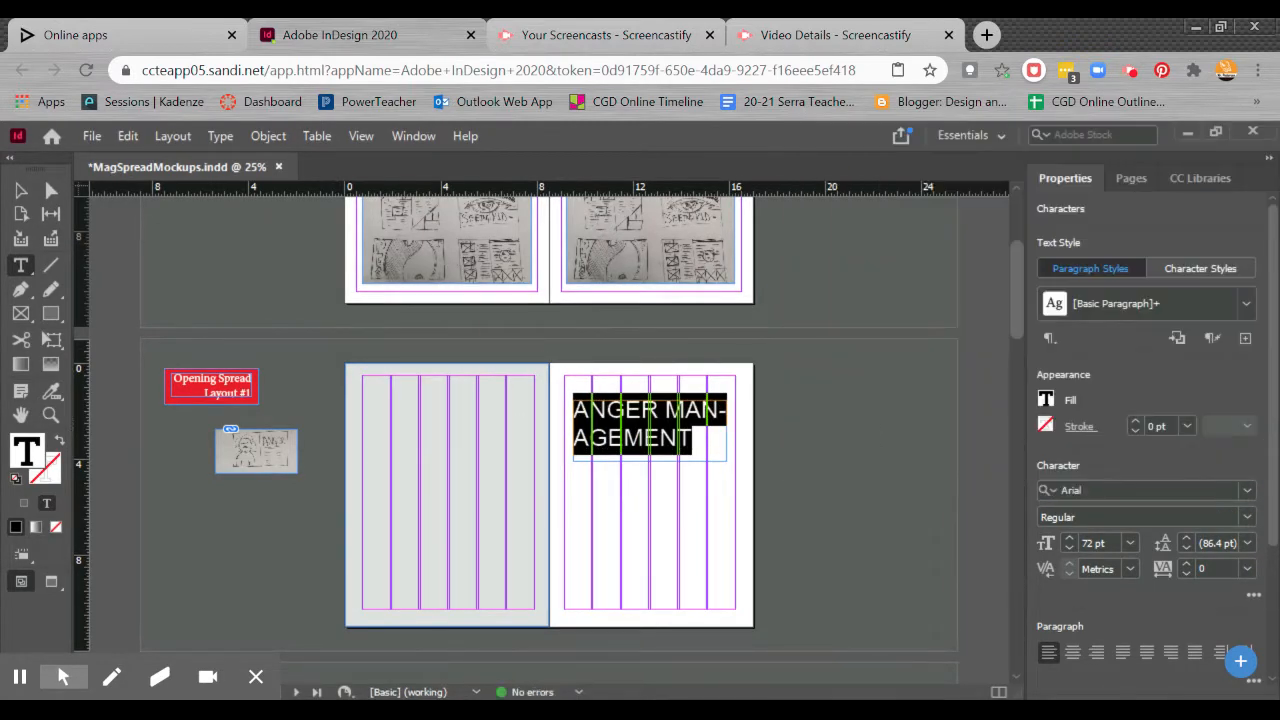
click(1028, 486)
text(ce)
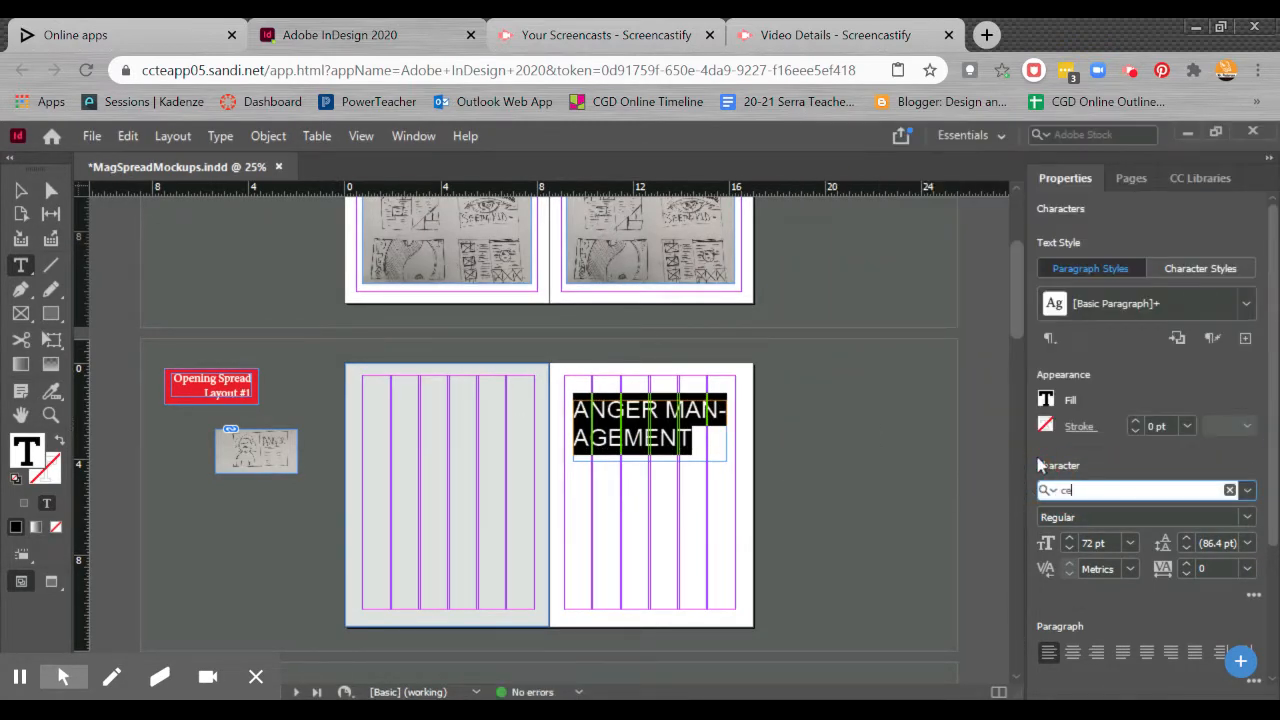
text(ntury Gothic)
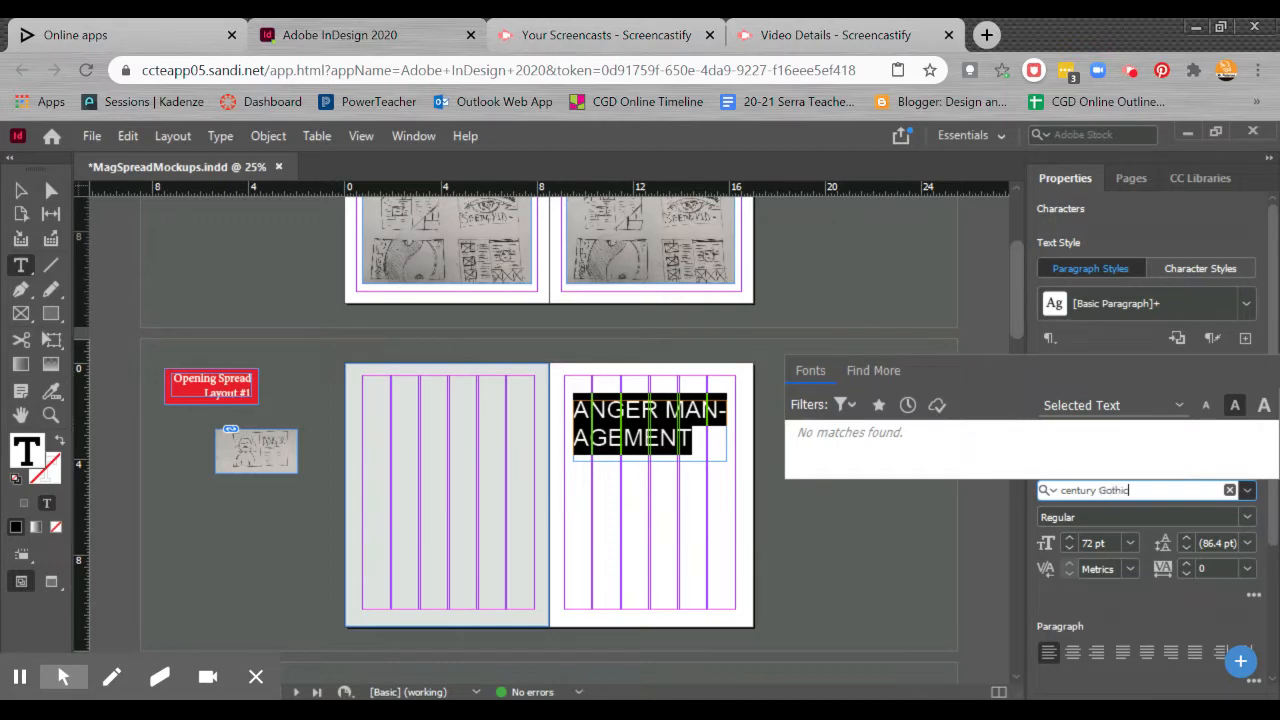
key(Return)
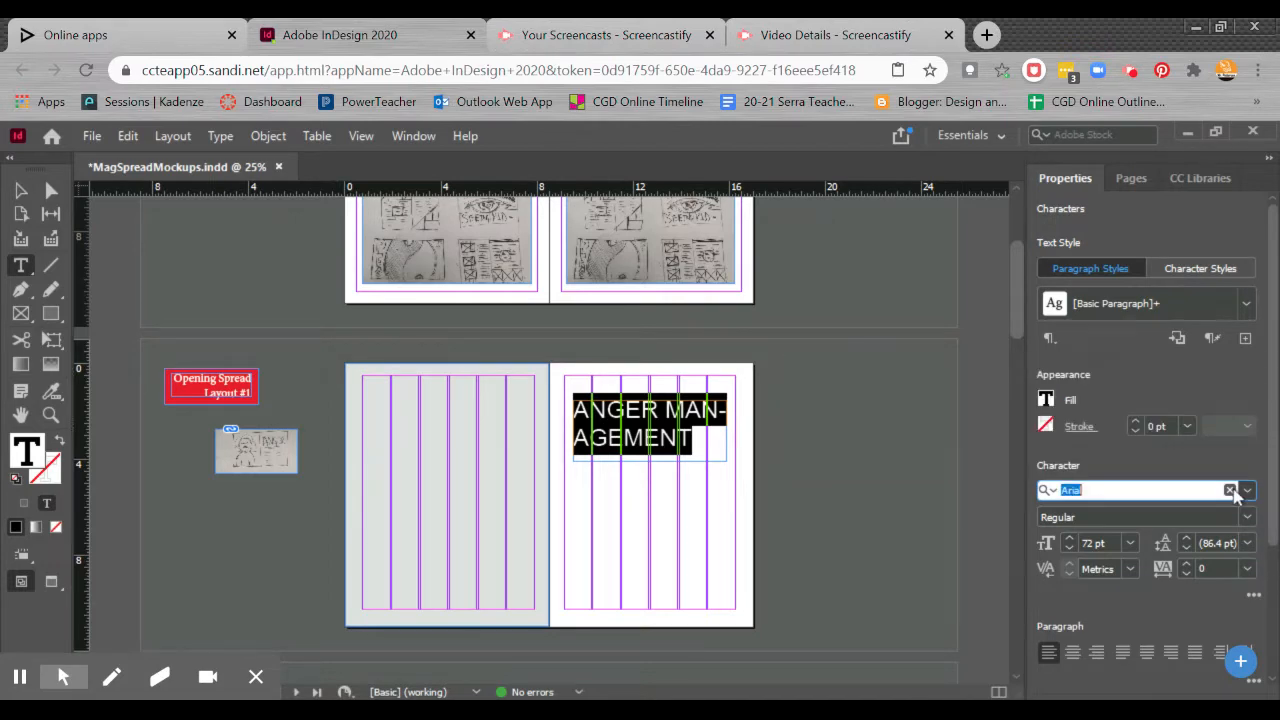
Set the headline's font to Franklin Gothic Medium in the Regular style
click(1247, 490)
scroll(980, 380, down, 3)
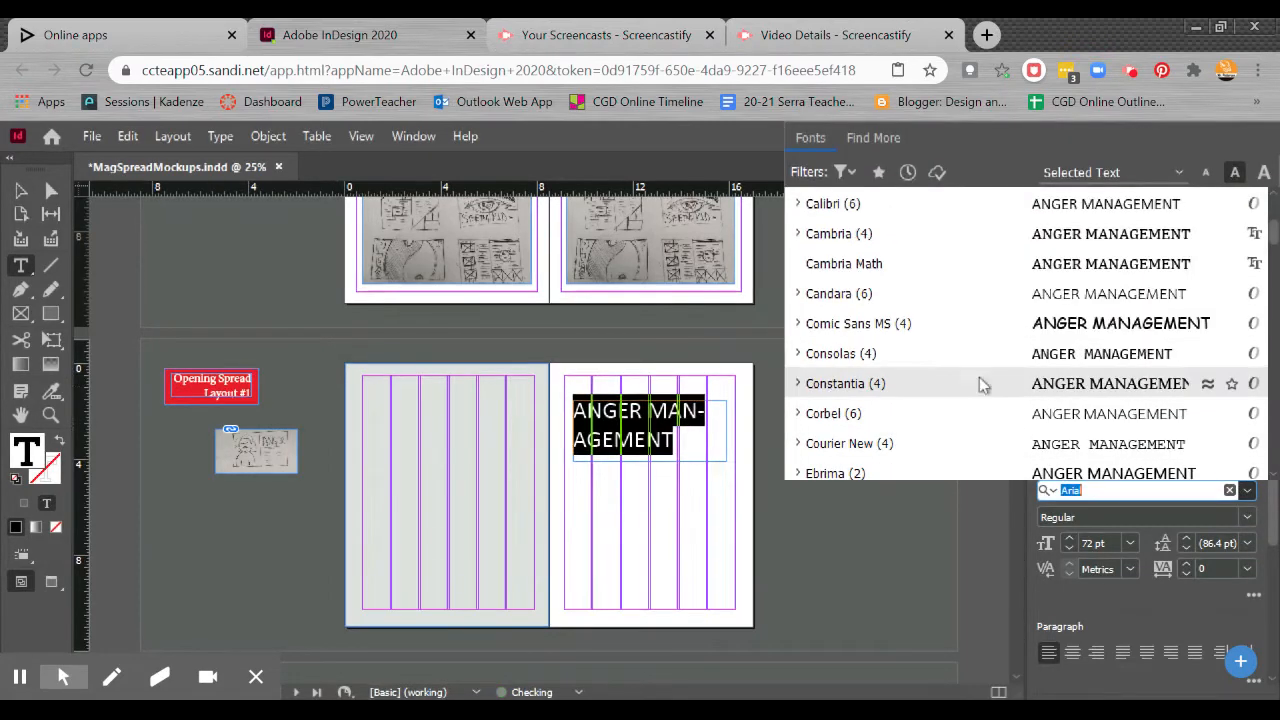
scroll(843, 375, down, 2)
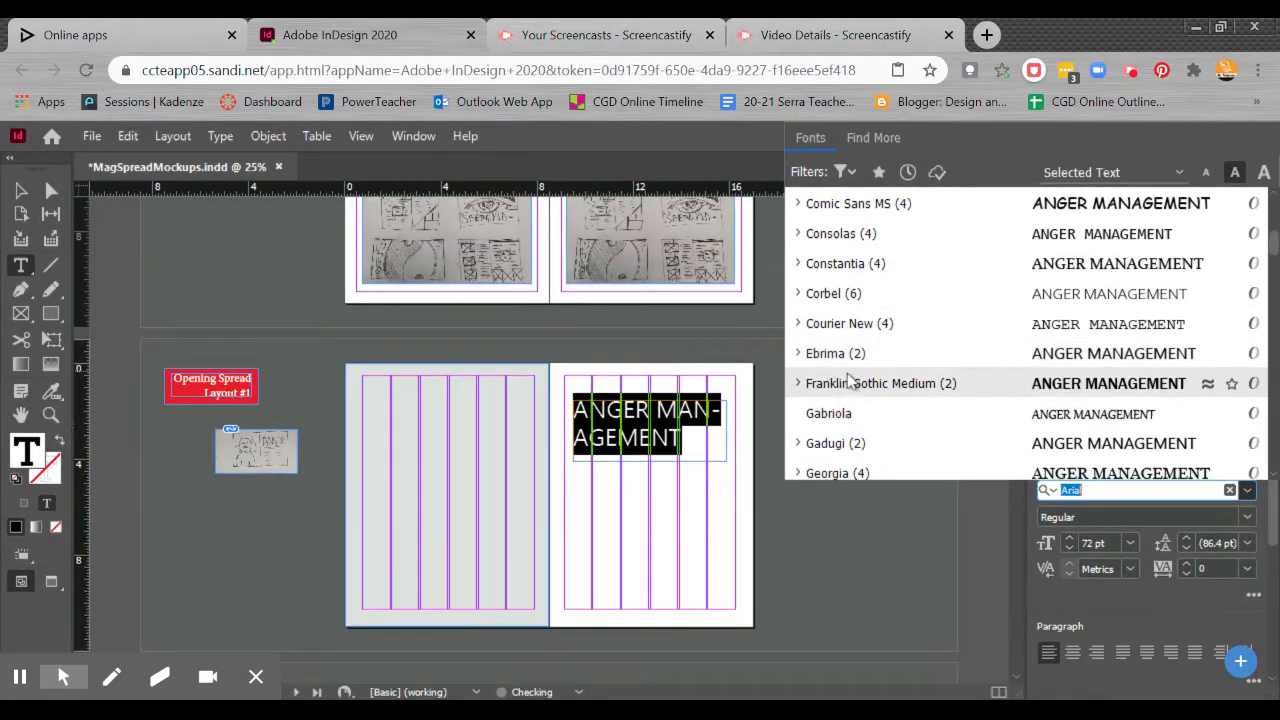
click(878, 386)
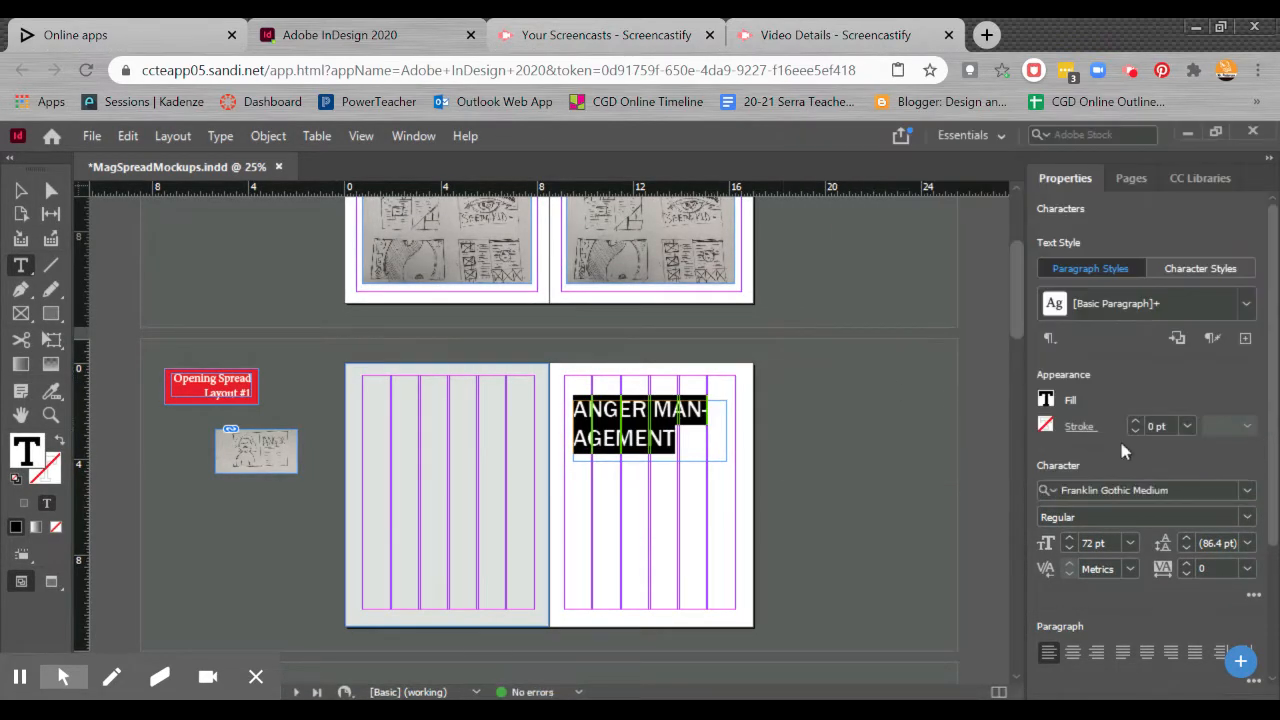
click(1247, 517)
click(1252, 519)
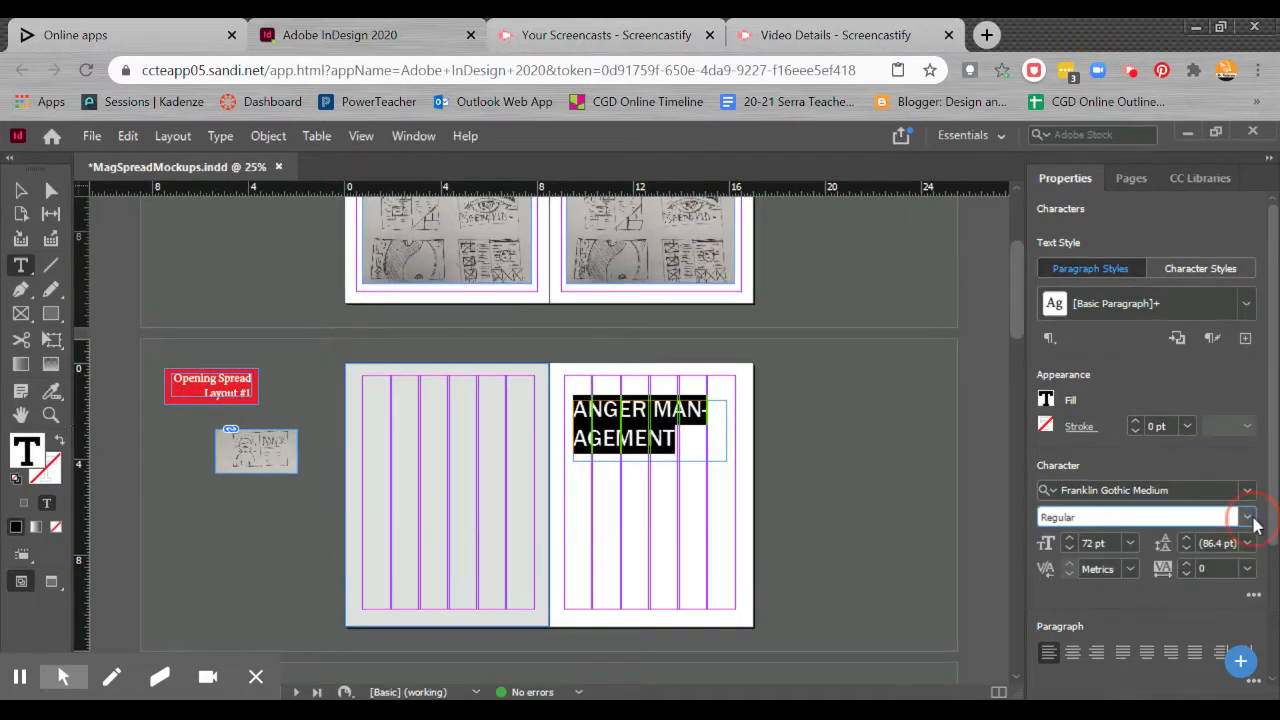
click(1247, 518)
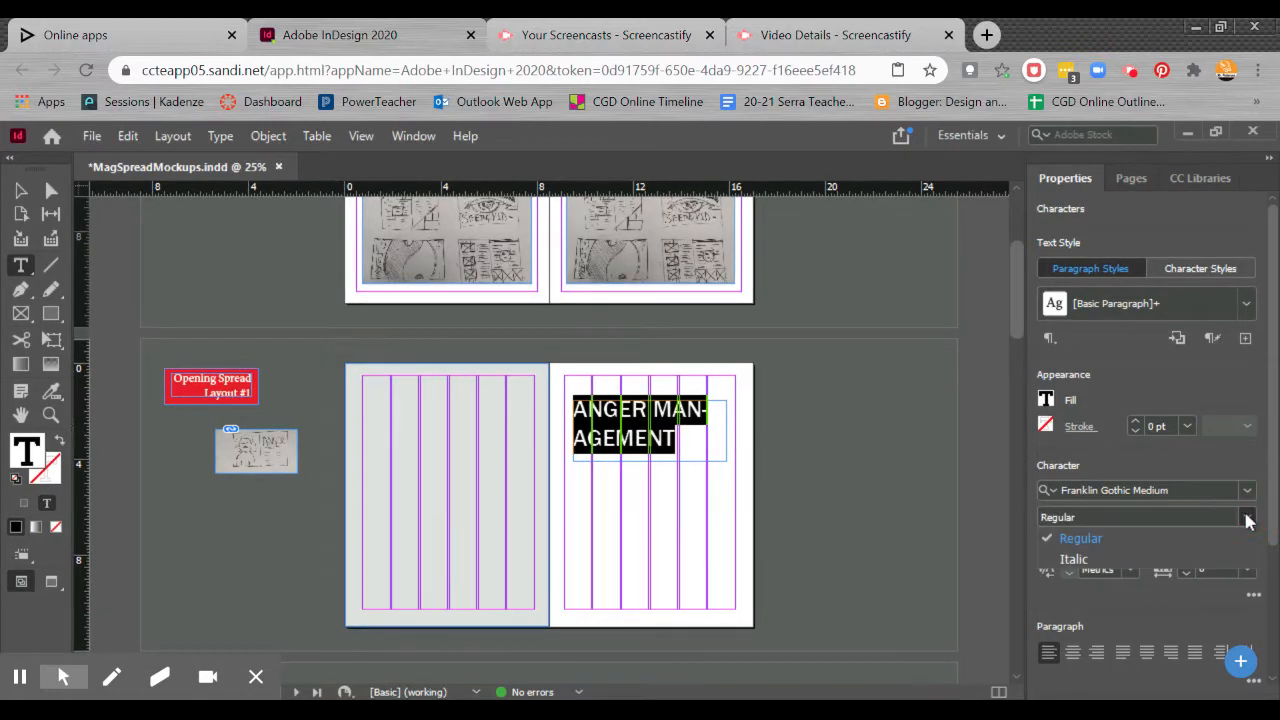
click(1080, 540)
Move the word MANAGEMENT out of the headline into its own text frame below ANGER on the right page
click(650, 410)
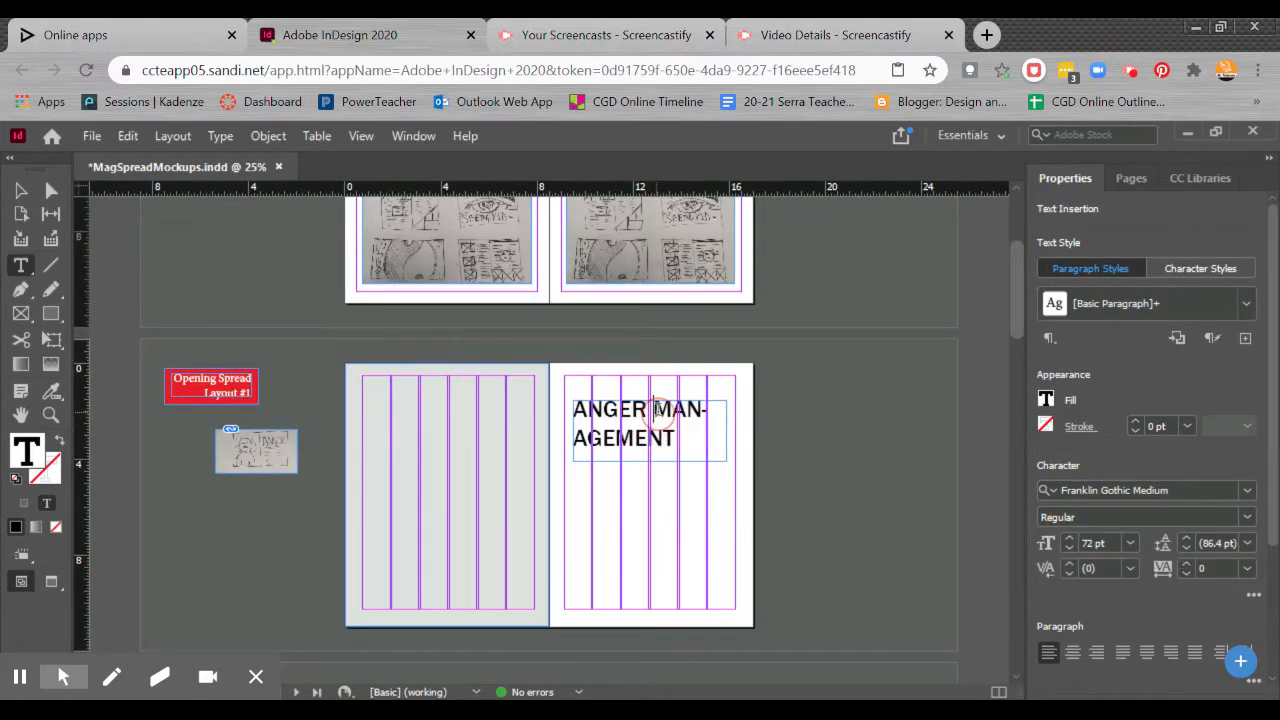
key(Return)
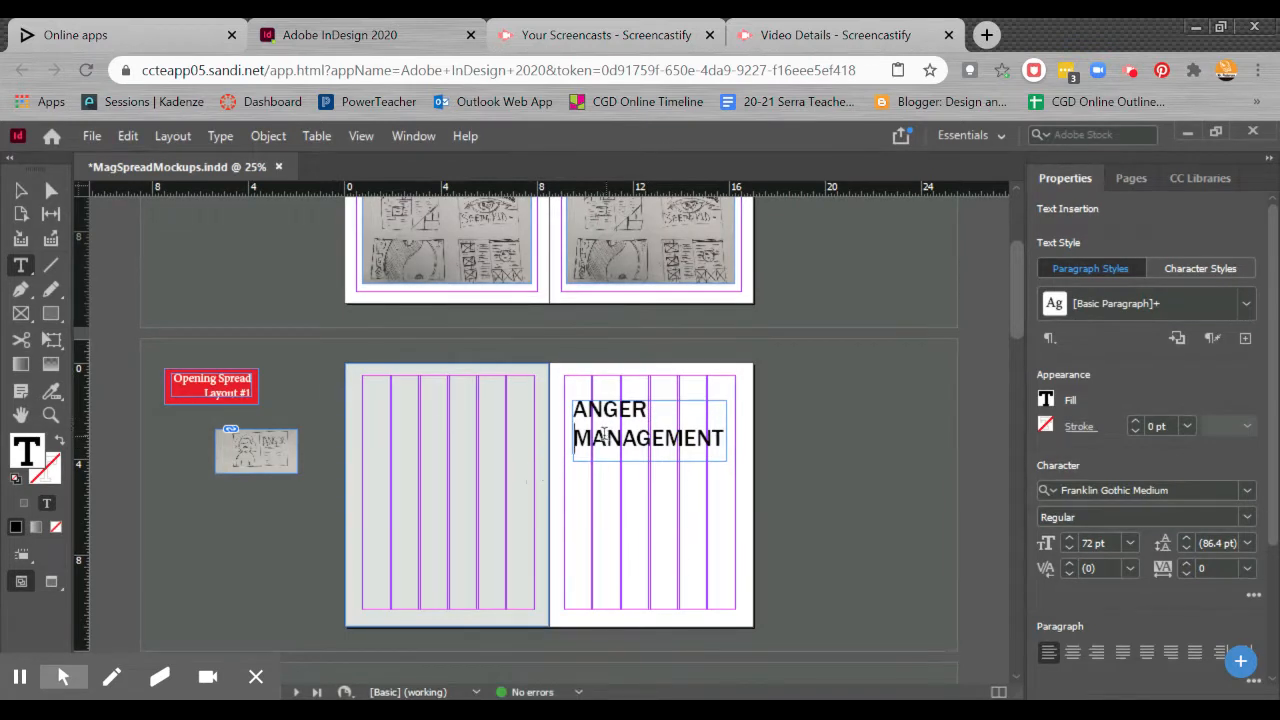
double_click(604, 437)
key(ctrl+c)
key(BackSpace)
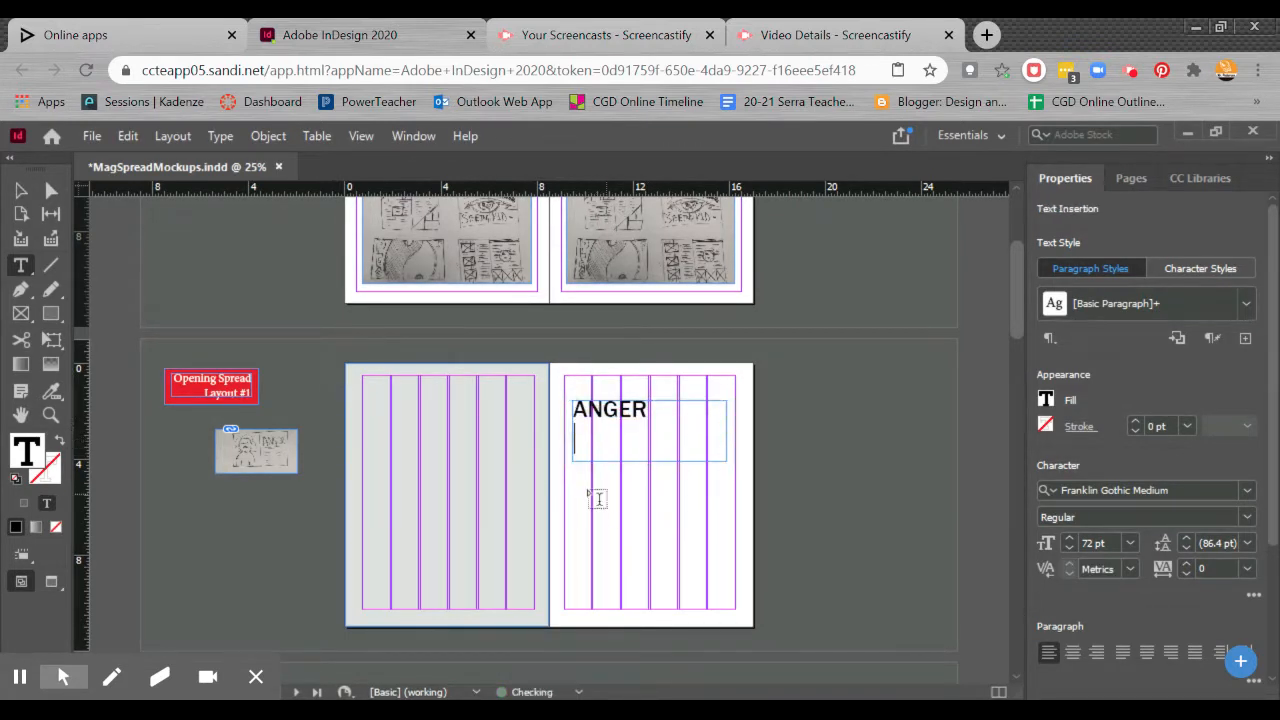
drag(582, 488, 804, 565)
key(ctrl+v)
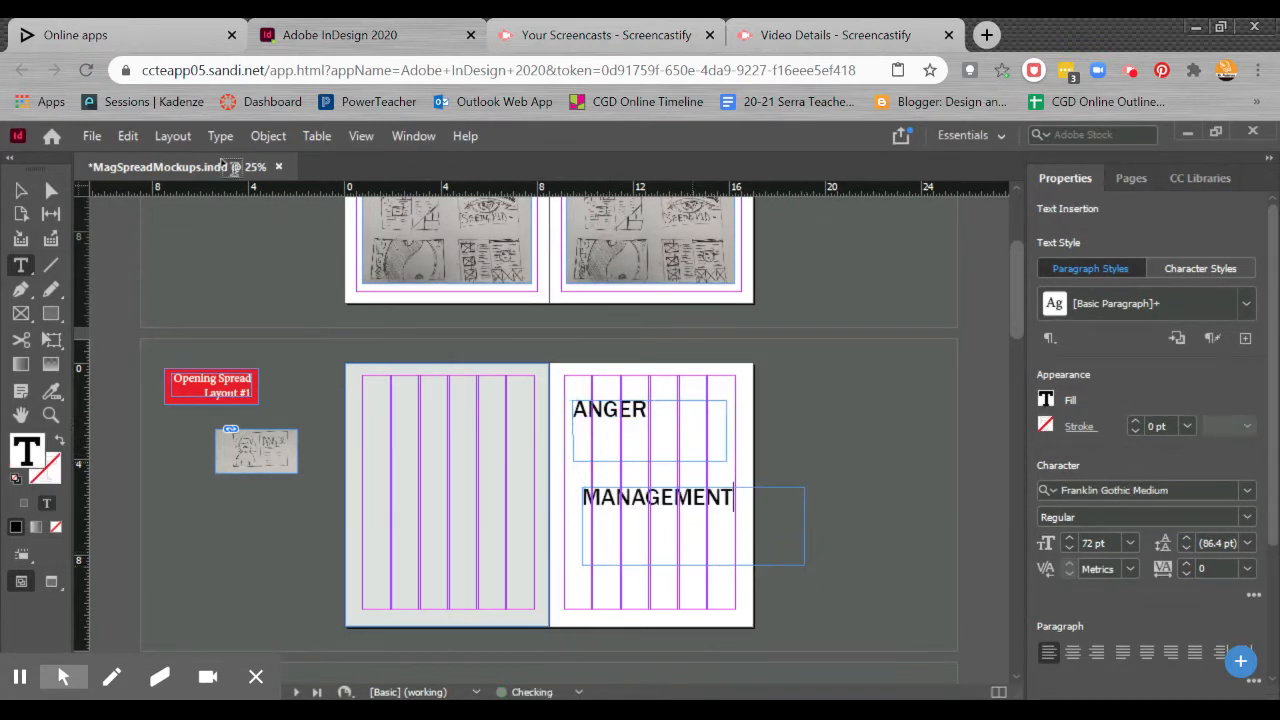
Select the ANGER and MANAGEMENT text frames and fit both frames to their content
key(Escape)
drag(889, 407, 698, 531)
right_click(678, 514)
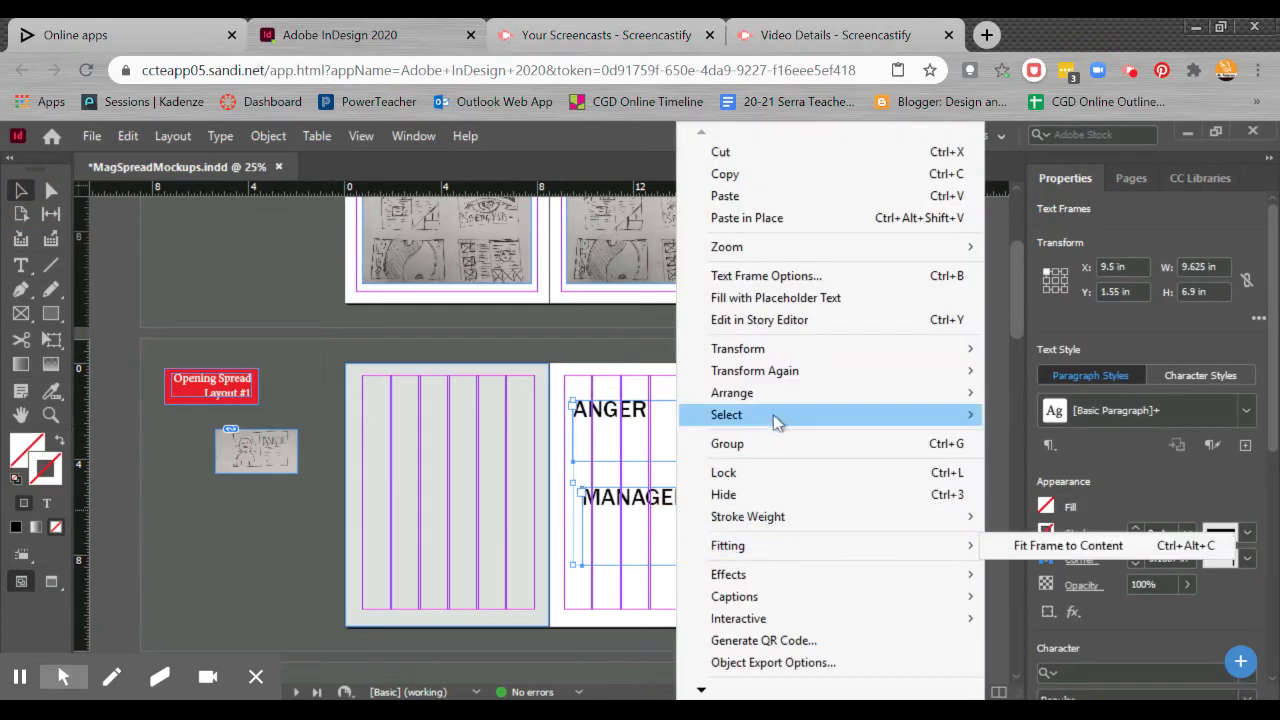
mouse_move(790, 555)
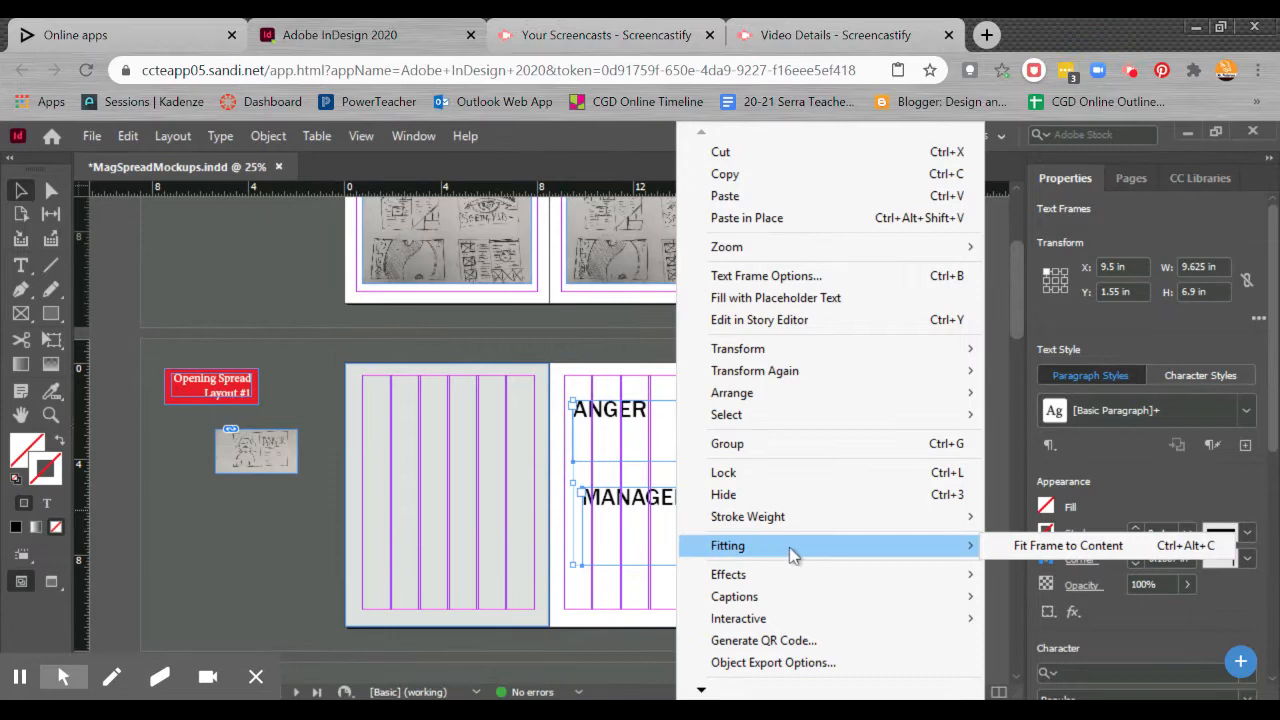
click(1025, 545)
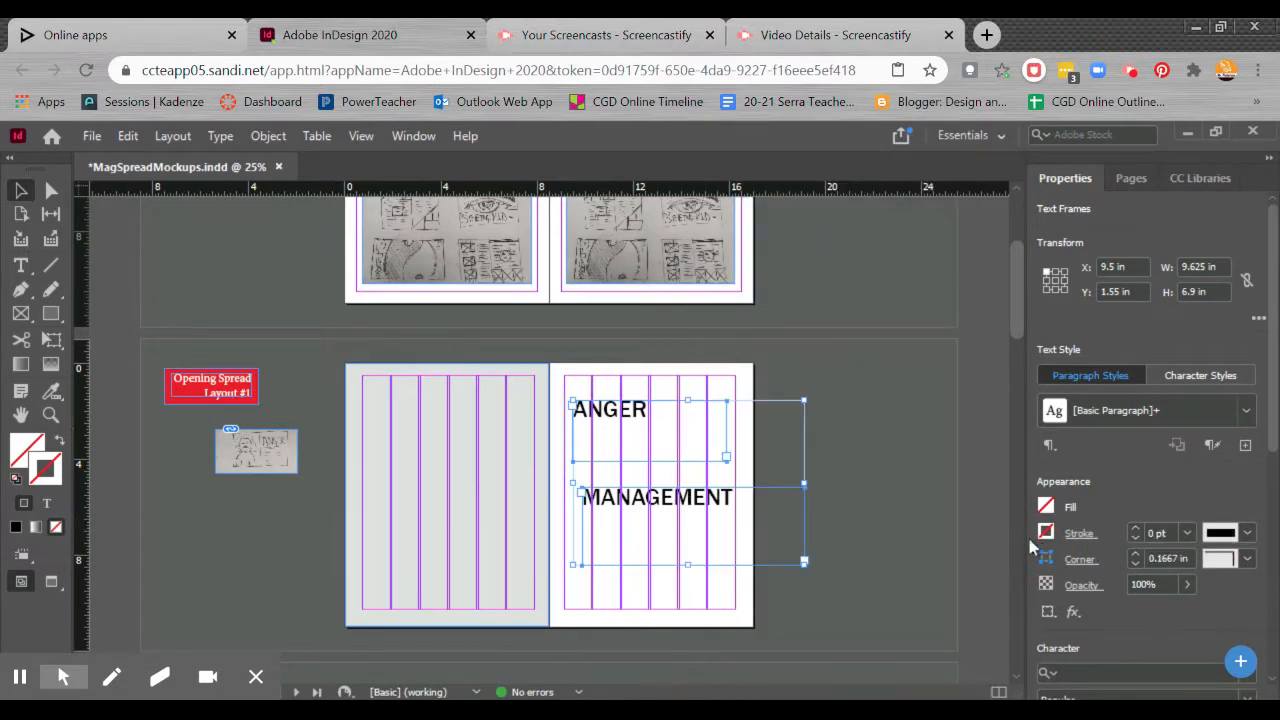
right_click(712, 514)
mouse_move(871, 549)
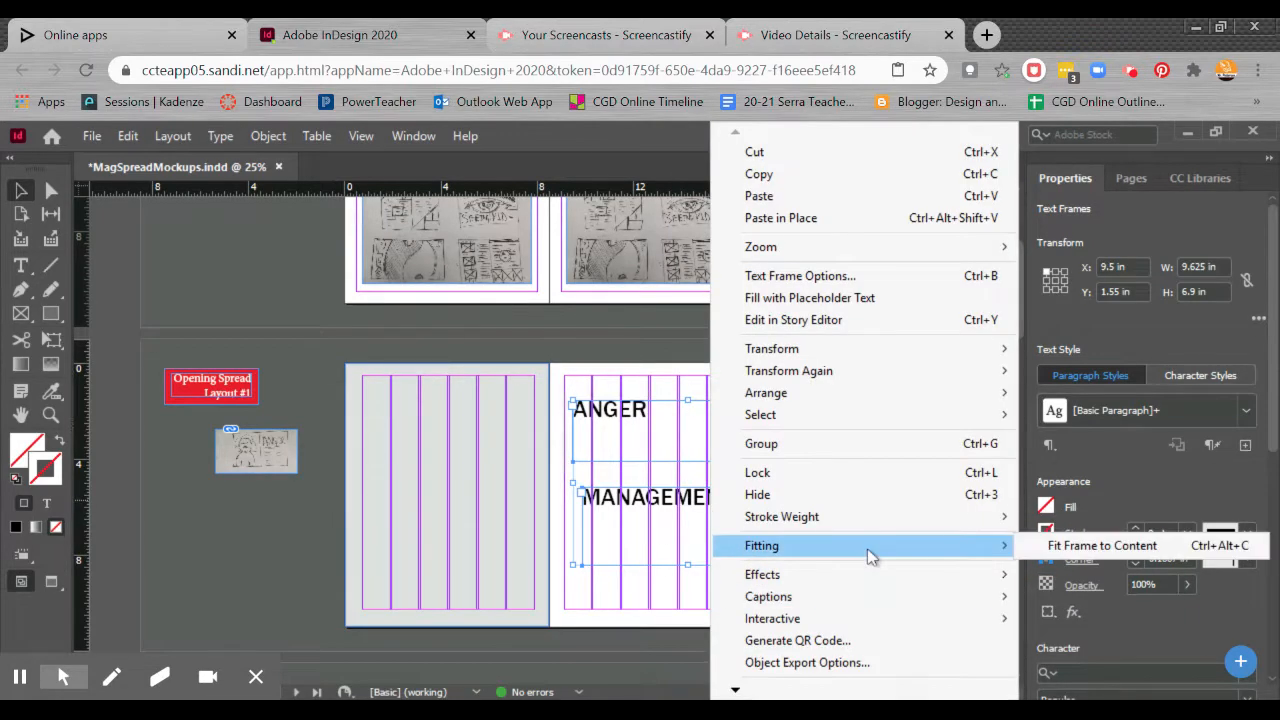
click(1072, 548)
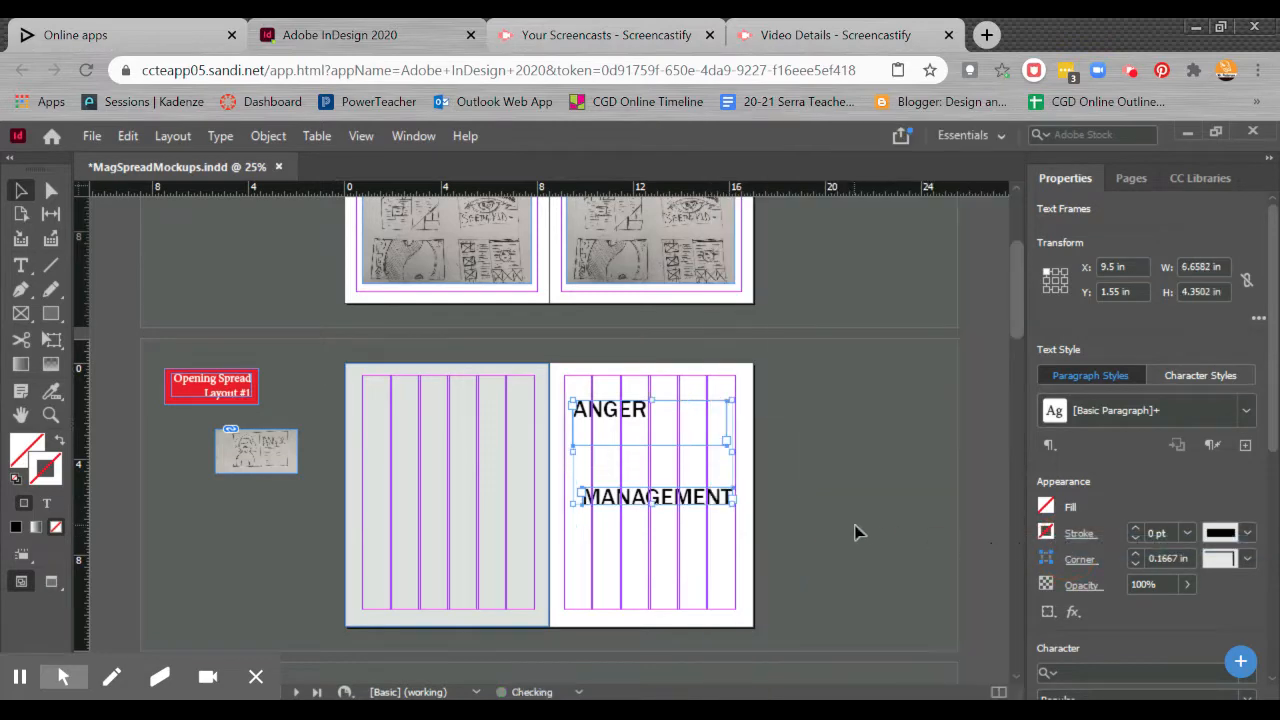
Tighten the ANGER text frame around its word to about 3.16 in wide and 0.81 in high
click(752, 492)
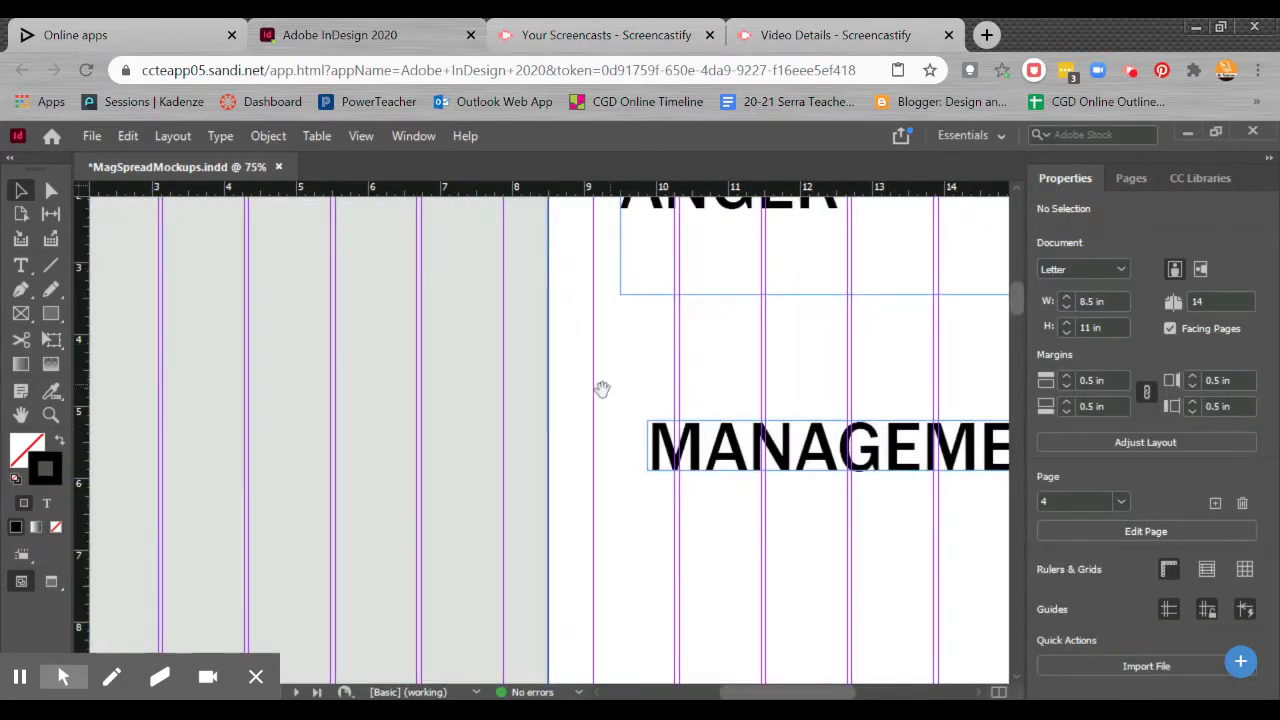
drag(602, 389, 318, 601)
key(t)
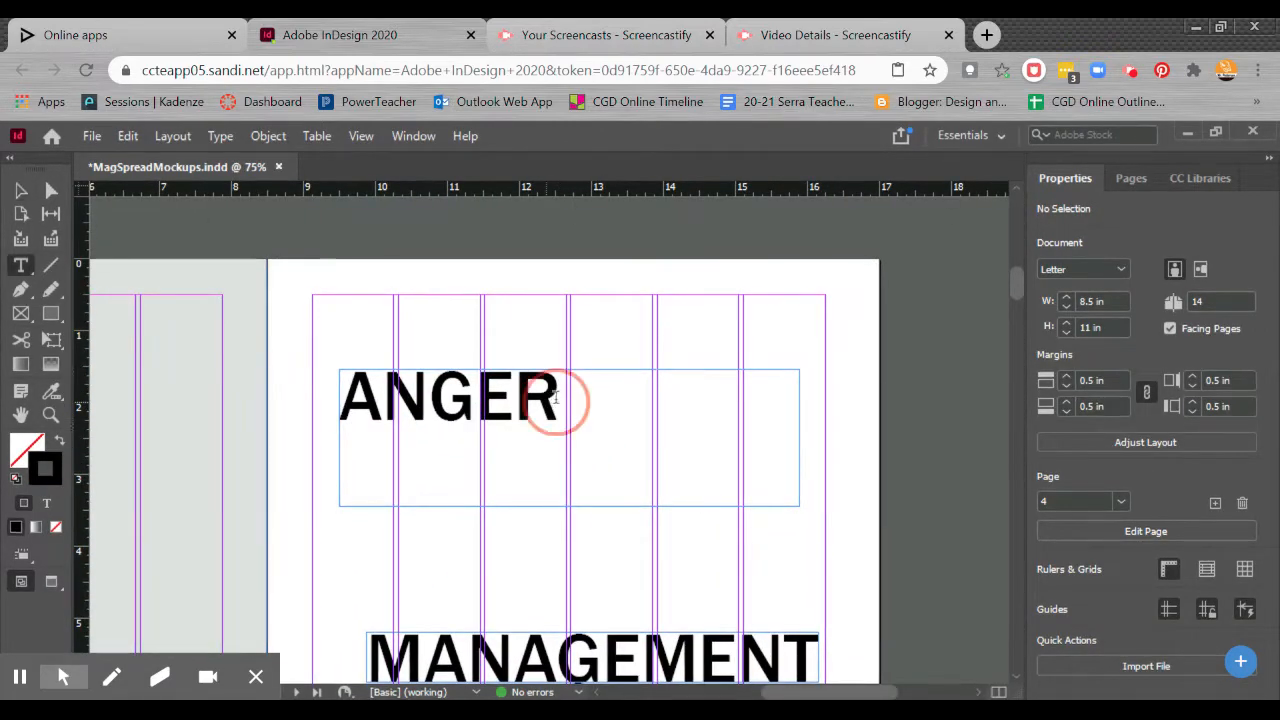
click(556, 397)
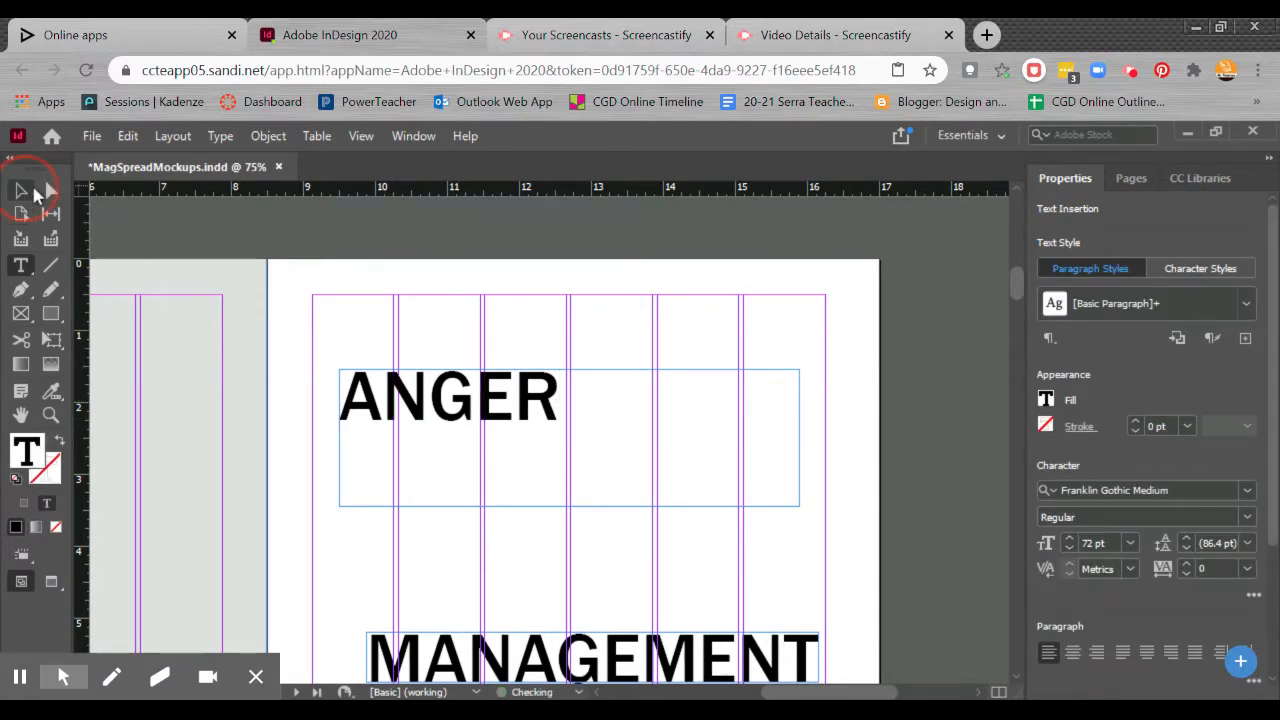
click(33, 190)
drag(800, 505, 570, 428)
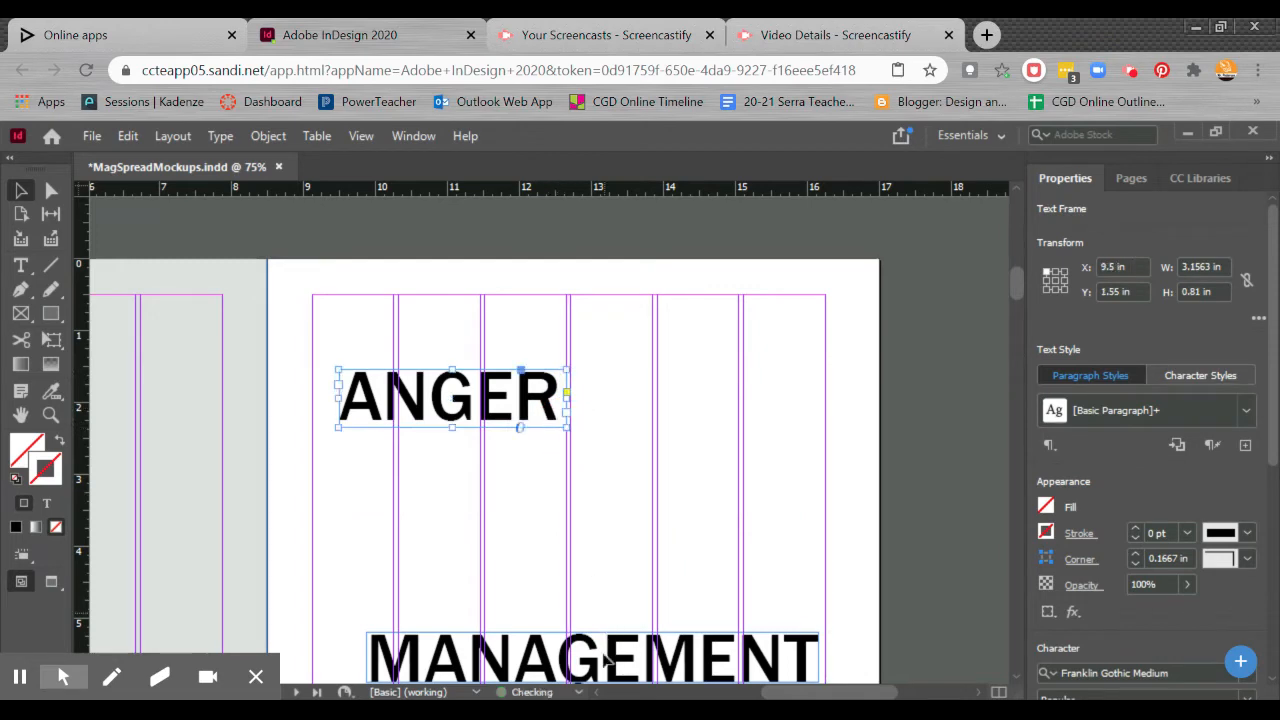
Stack ANGER directly above MANAGEMENT, with both words centered across the right page's columns
drag(605, 660, 583, 528)
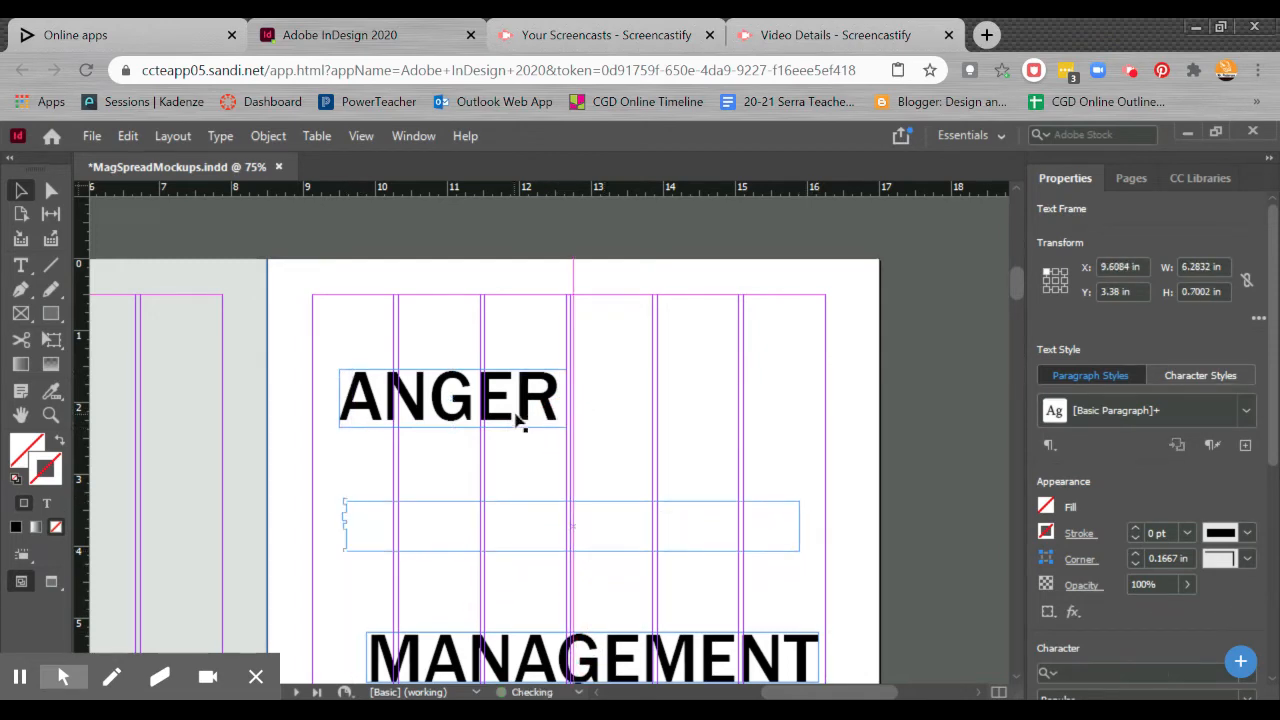
drag(516, 409, 629, 478)
mouse_move(629, 526)
mouse_down()
mouse_move(640, 537)
mouse_move(618, 530)
mouse_up()
Scale the ANGER and MANAGEMENT frames up together from their center until MANAGEMENT nearly spans the right page, leaving nothing selected
shift+click(614, 470)
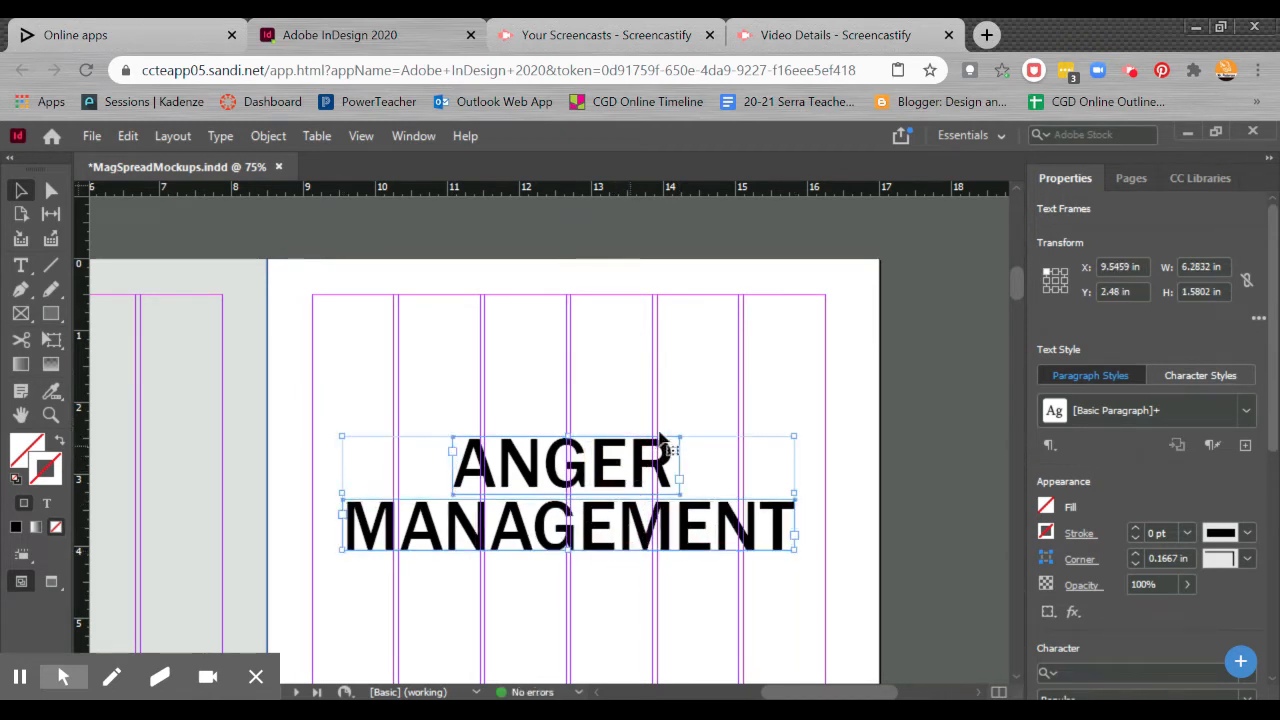
key(ctrl+t)
click(304, 40)
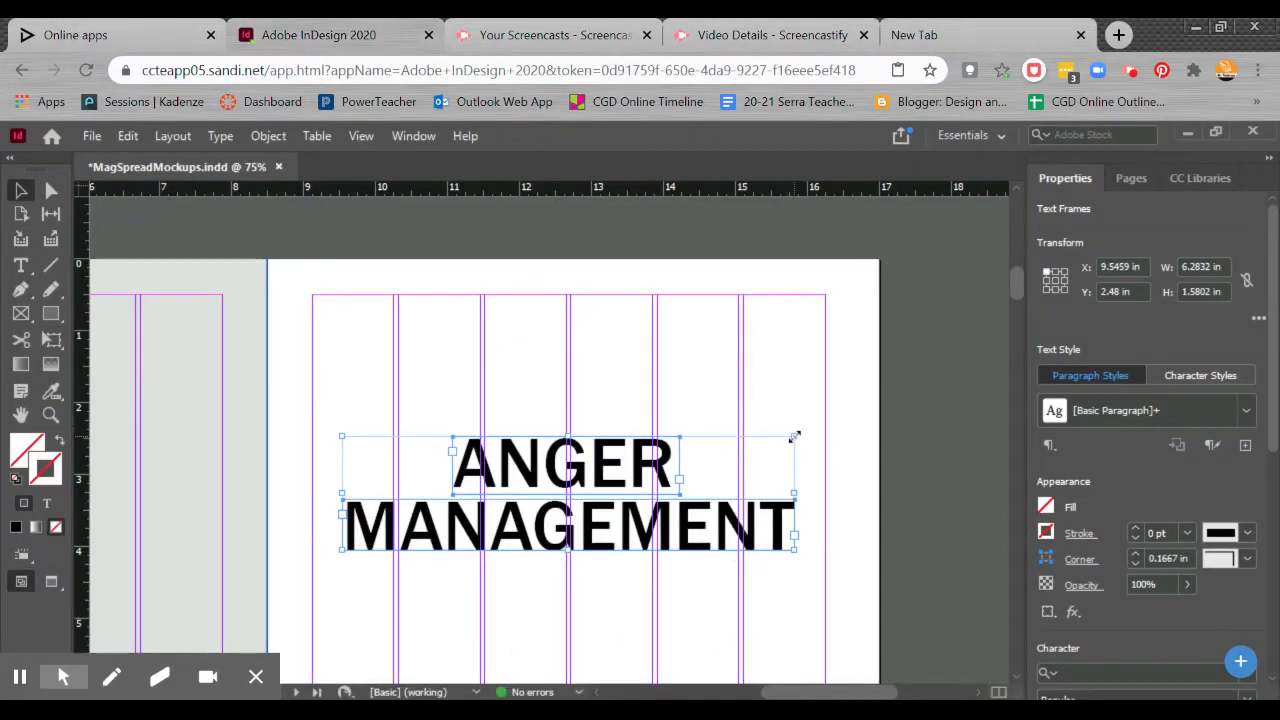
mouse_move(794, 437)
mouse_down()
mouse_move(820, 417)
mouse_move(800, 421)
mouse_up()
click(765, 372)
Enlarge ANGER to a frame about 8 in wide, matching MANAGEMENT, and shift it up clear of that word
click(686, 457)
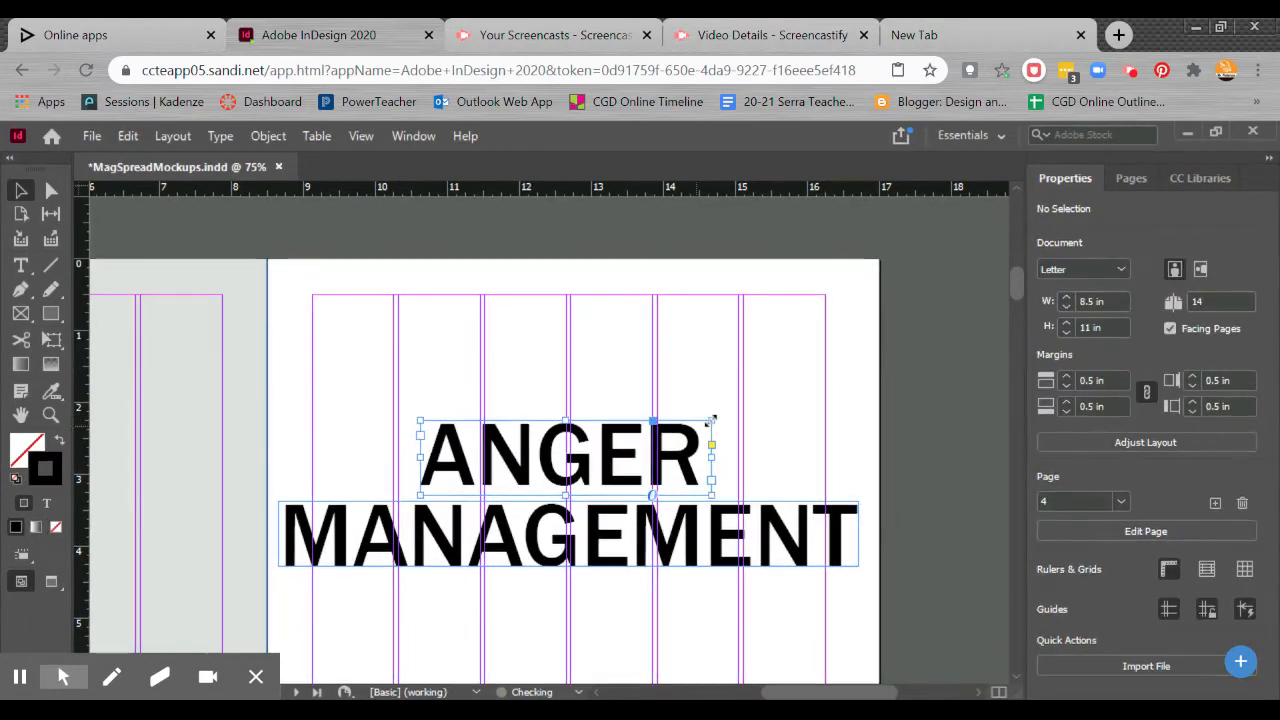
drag(711, 420, 797, 389)
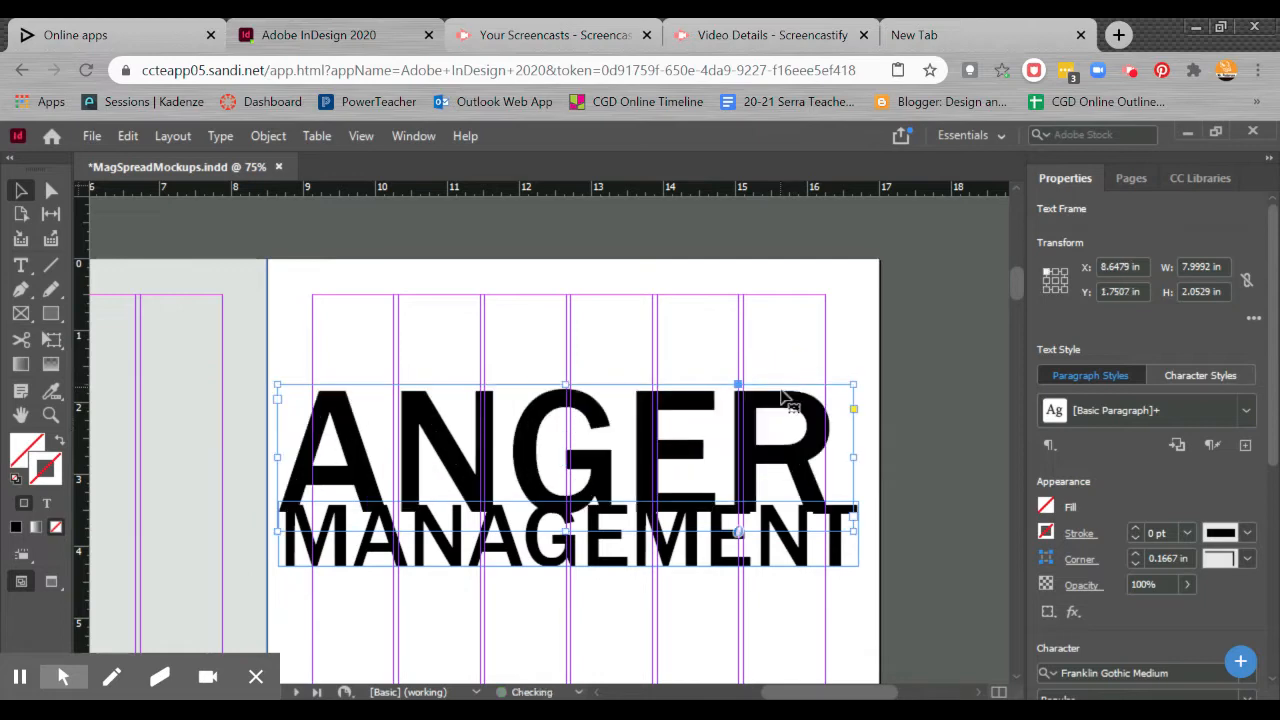
key(shift+Up)
key(shift+Up)
key(shift+Up)
key(shift+Up)
key(shift+Up)
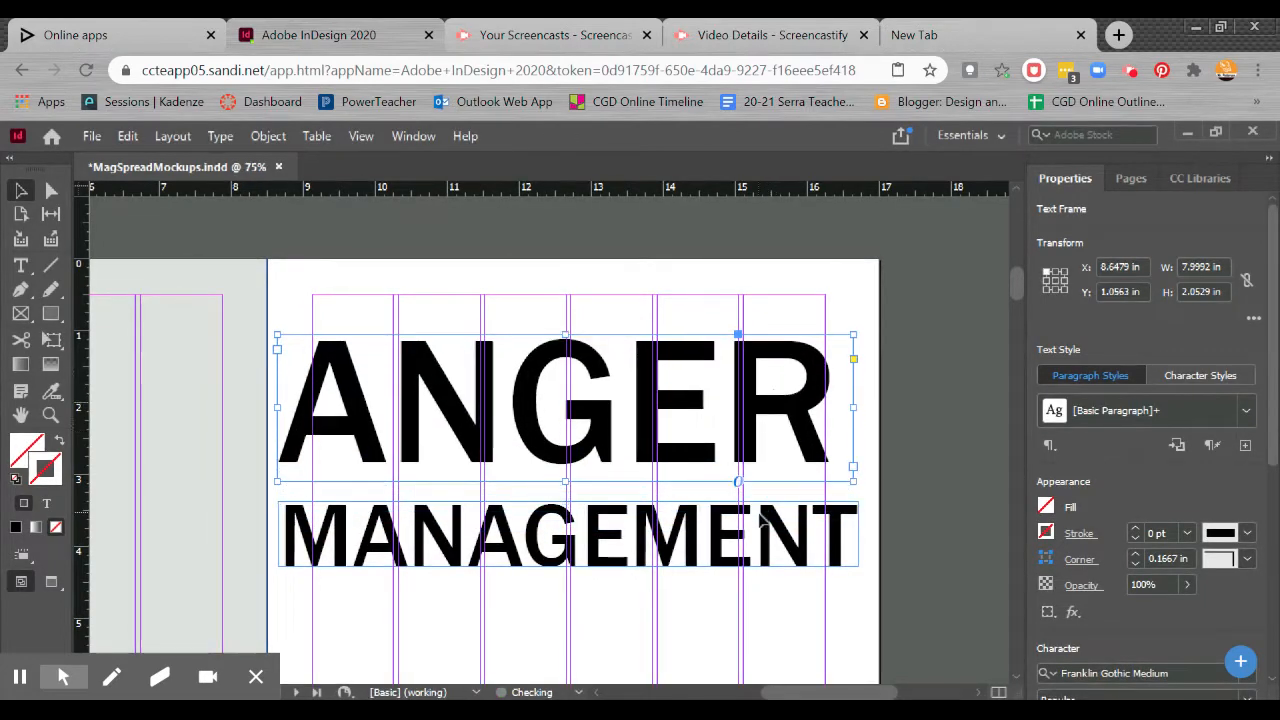
Scale MANAGEMENT down from its center to about 7.36 in wide
click(768, 519)
drag(858, 565, 834, 563)
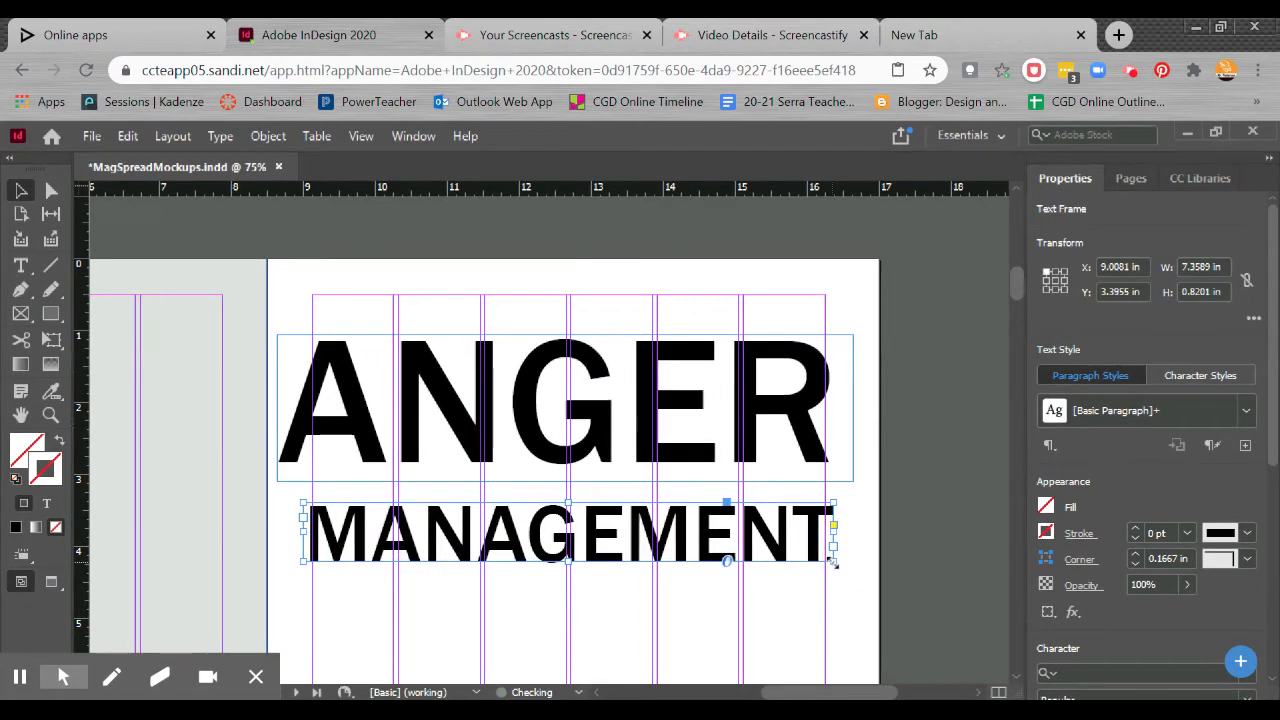
Move MANAGEMENT up and slightly left so it sits close beneath ANGER, at about X 8.97 in and Y 3.11 in
key(shift+Up)
key(Left)
key(Left)
key(Left)
key(Left)
key(Page_Up)
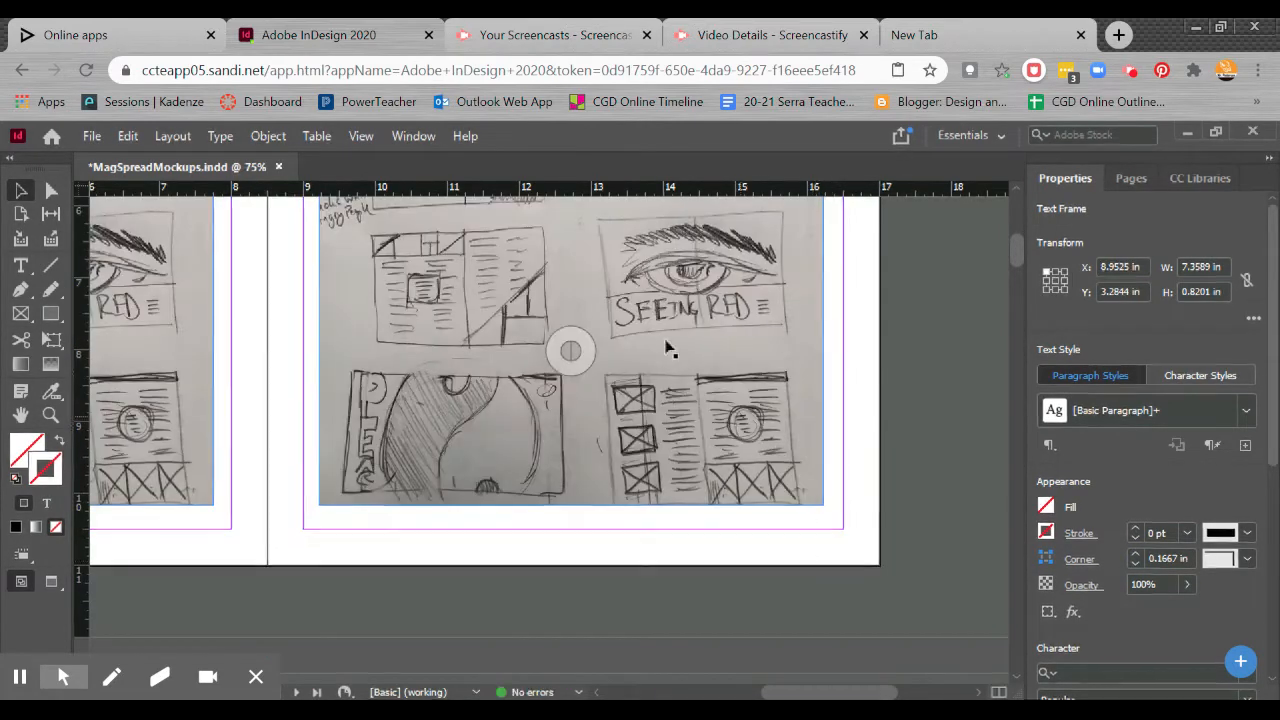
drag(596, 436, 710, 276)
drag(735, 522, 690, 390)
key(ctrl+minus)
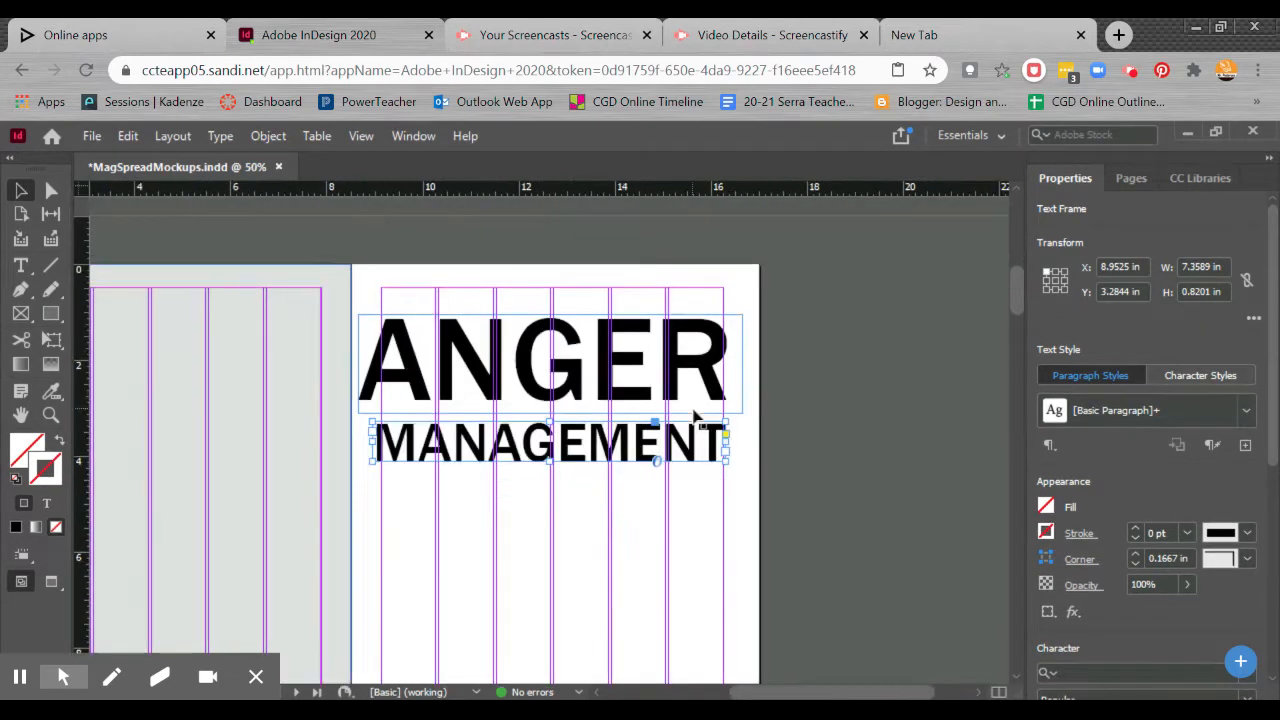
drag(668, 448, 669, 440)
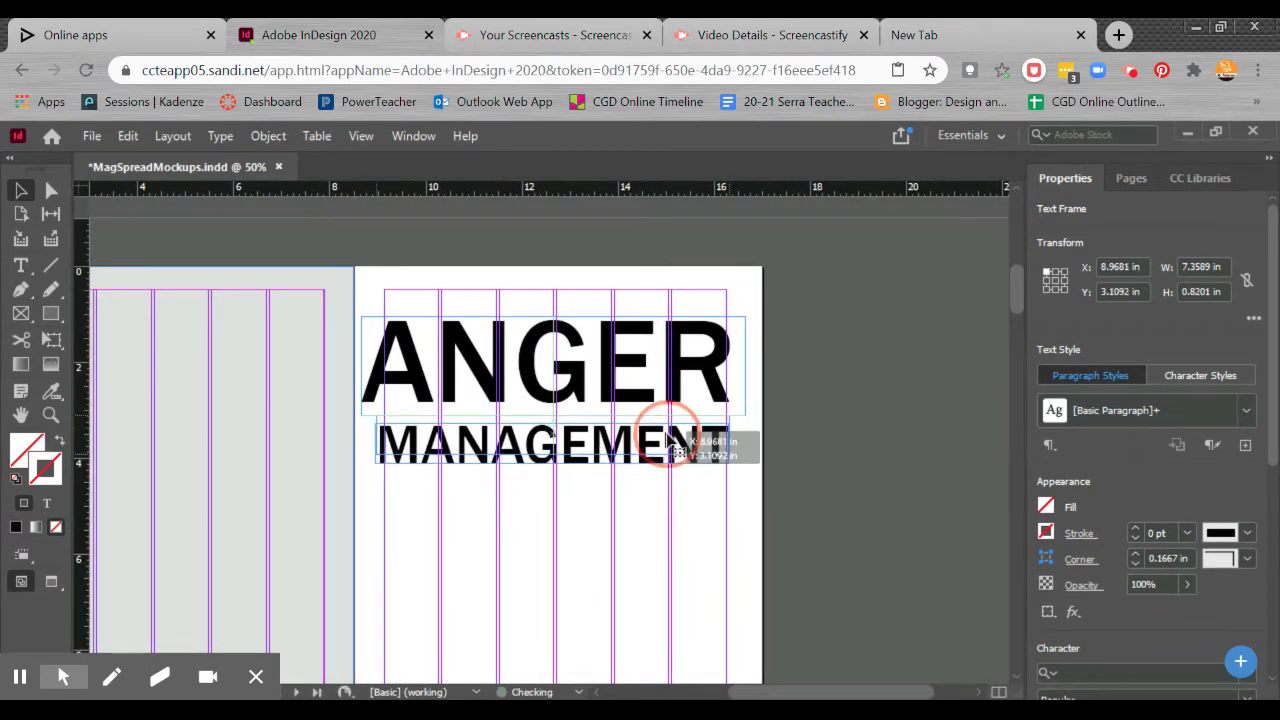
Compare the spread with the ANGER sketch on the pasteboard and preview it without guides
drag(449, 569, 815, 540)
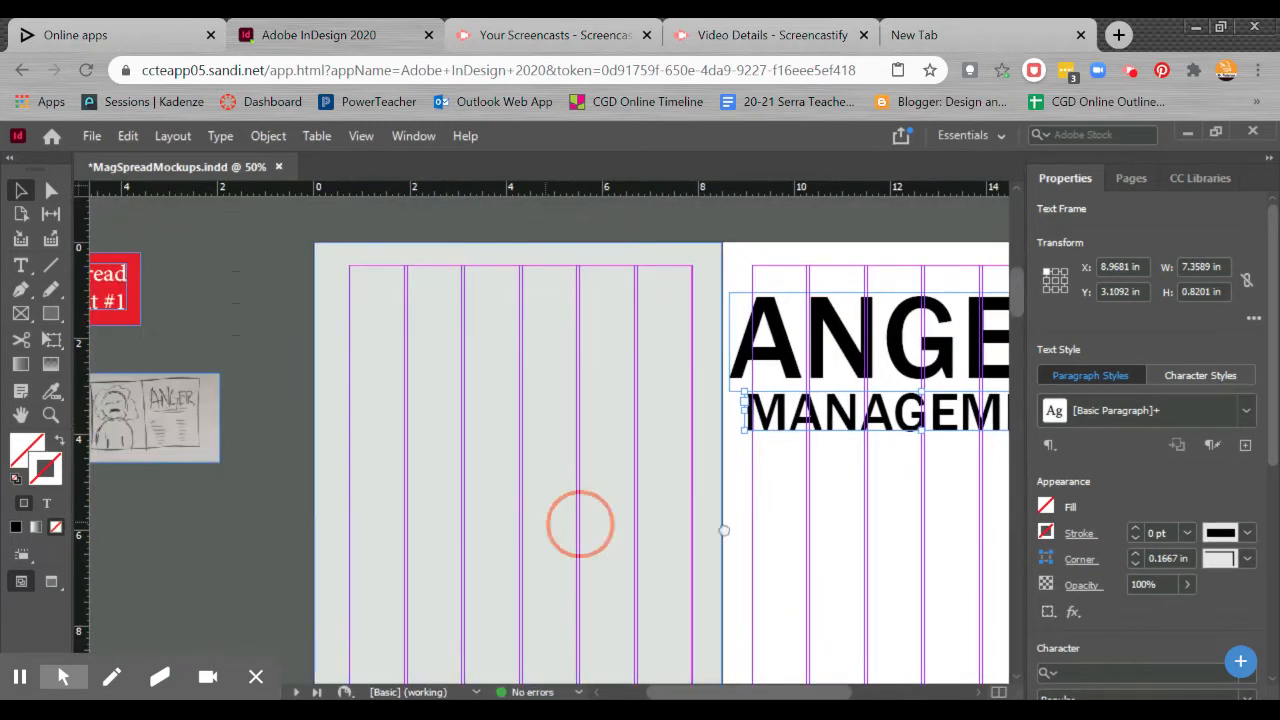
drag(580, 523, 723, 529)
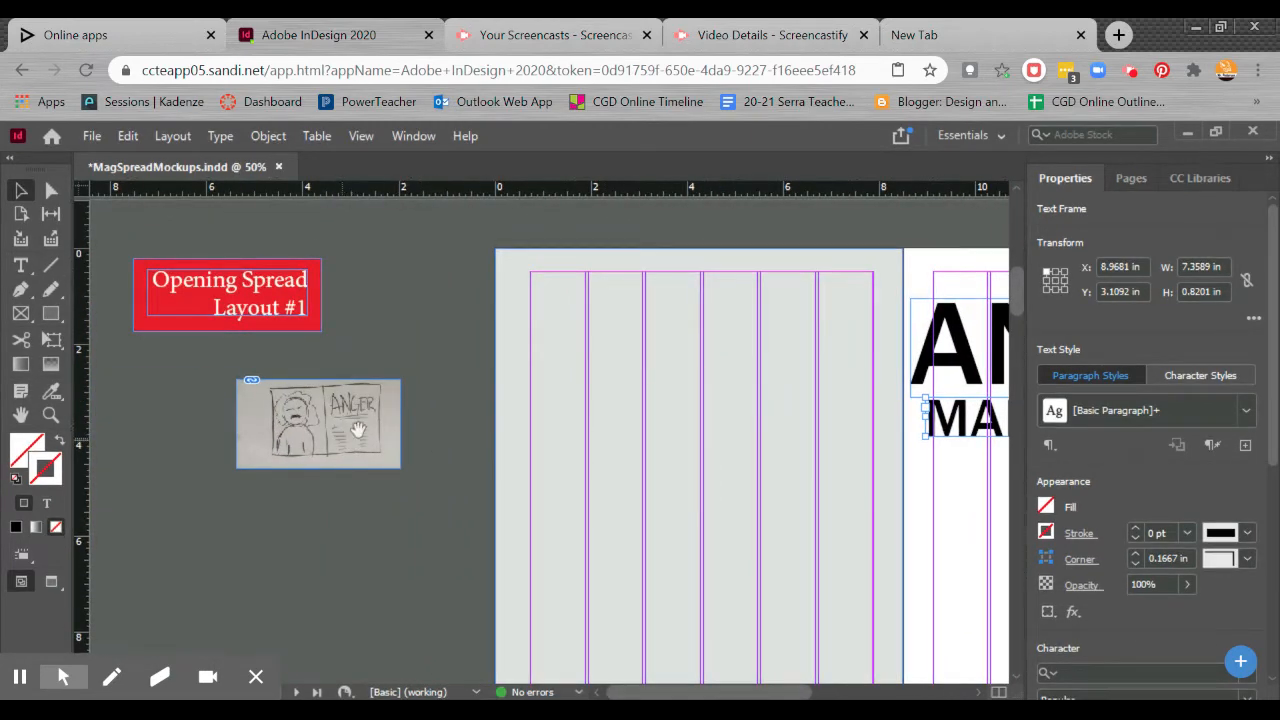
drag(619, 490, 372, 491)
drag(622, 510, 514, 388)
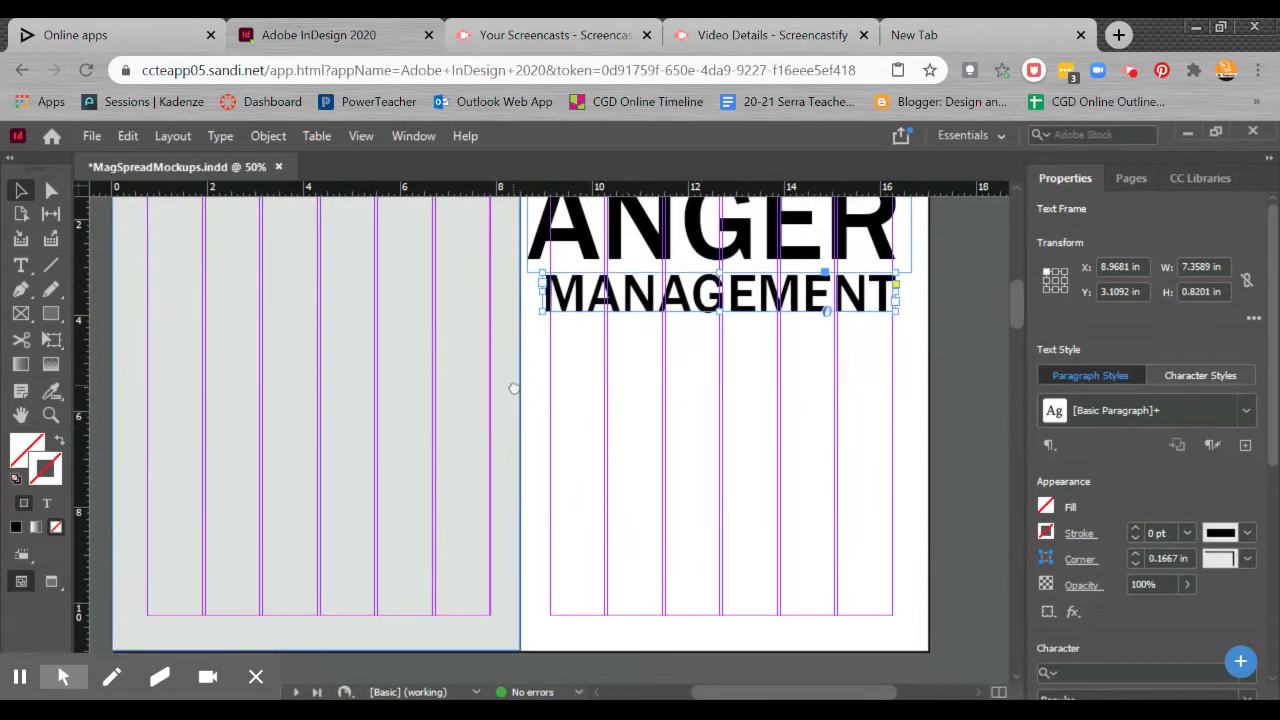
key(ctrl+minus)
drag(613, 529, 614, 549)
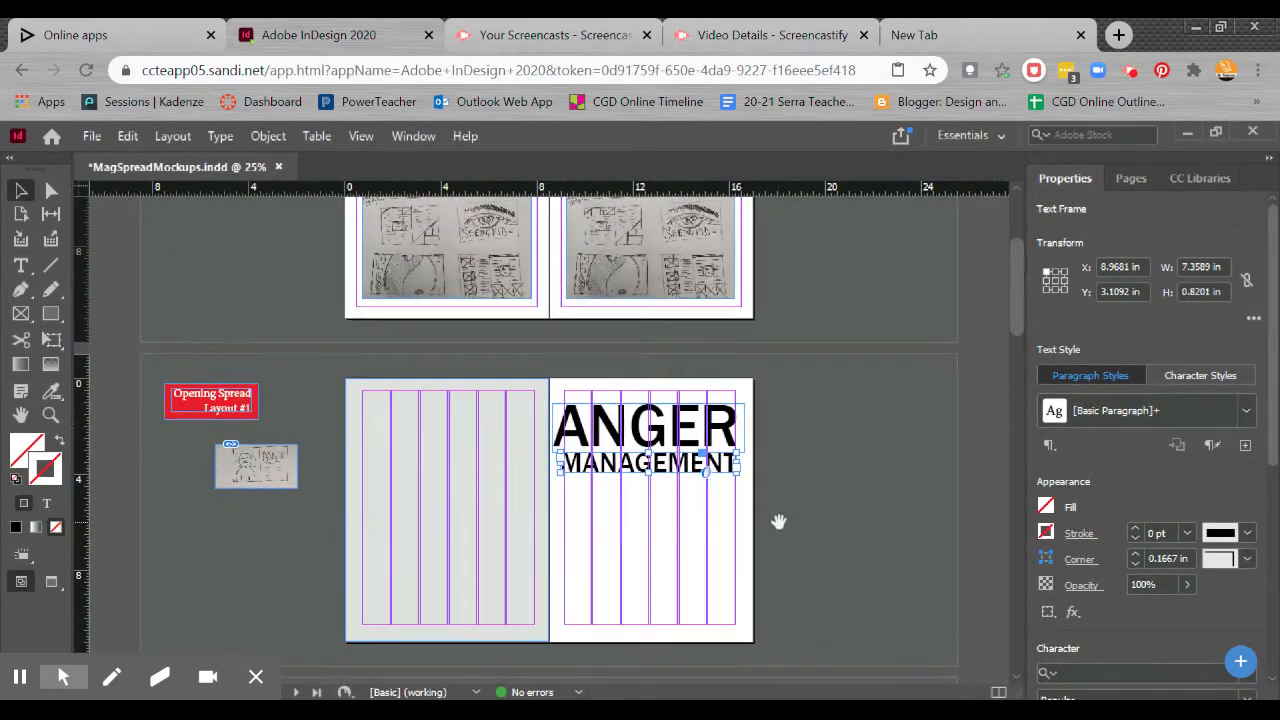
key(w)
click(817, 477)
Nudge ANGER and MANAGEMENT together slightly to the right on the page, leaving nothing selected
drag(732, 513, 624, 408)
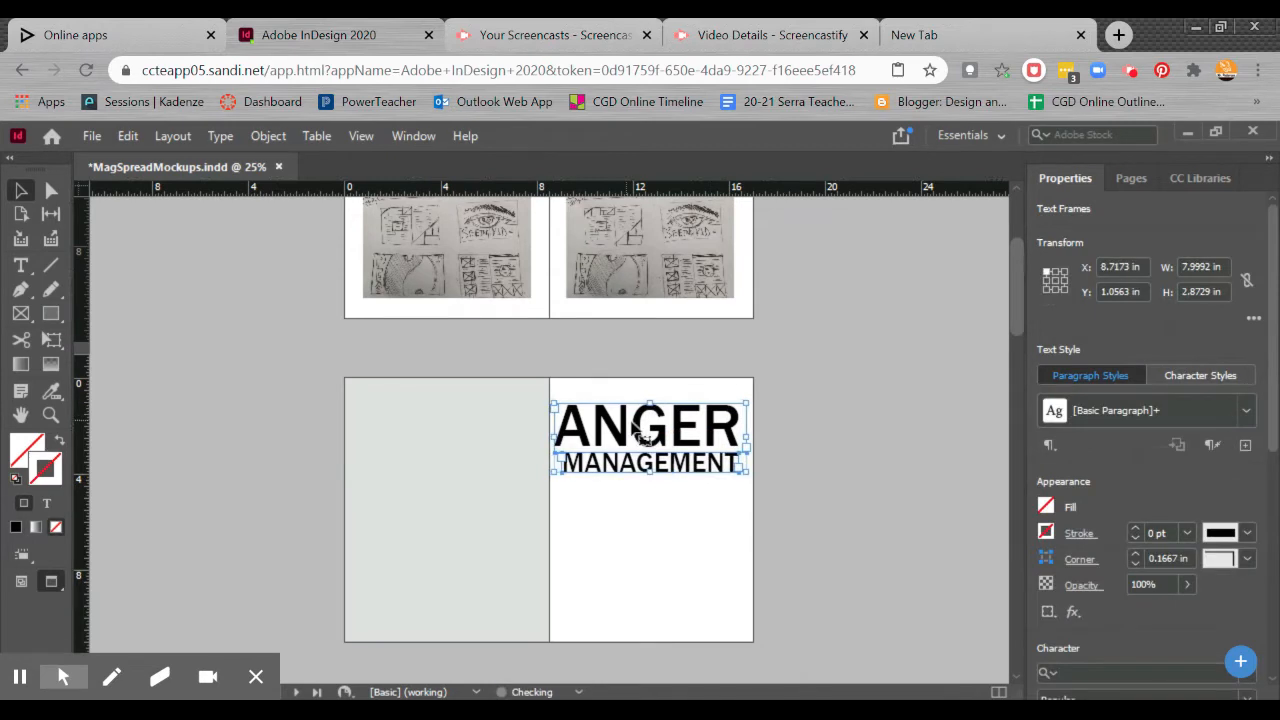
key(Right)
key(Right)
click(801, 525)
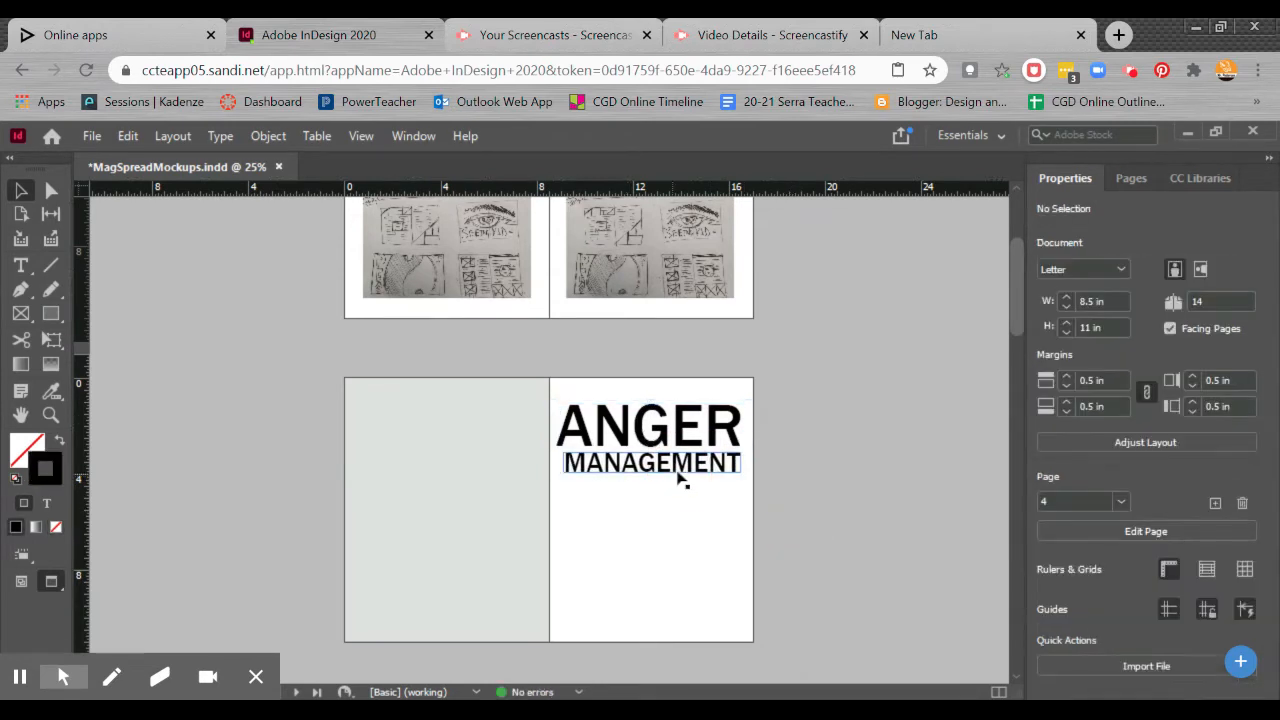
Nudge MANAGEMENT alone to the left to center it under ANGER, at about X 8.98 in
key(Left)
key(Left)
key(Left)
key(Left)
key(Left)
key(Left)
key(Left)
key(Left)
key(Left)
key(Left)
key(Left)
key(Left)
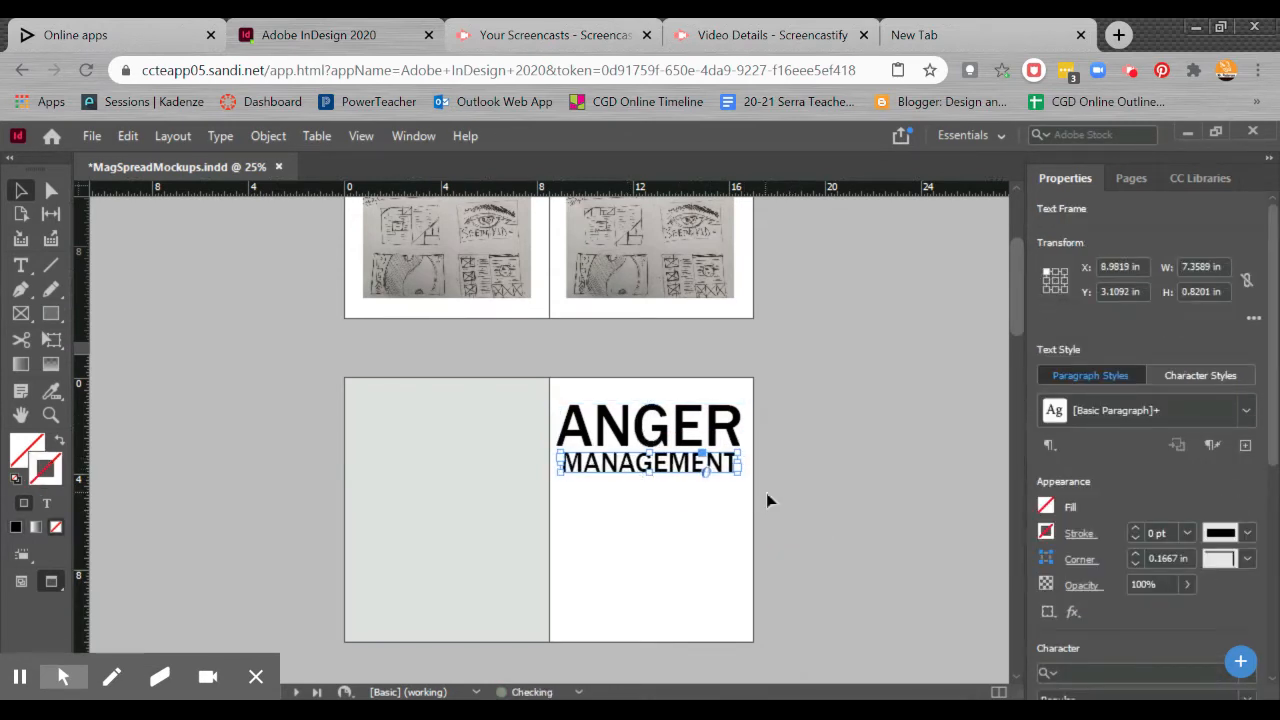
Widen the MANAGEMENT frame from its center to about 7.75 in and set the word's tracking to 20
drag(737, 466, 743, 461)
triple_click(641, 458)
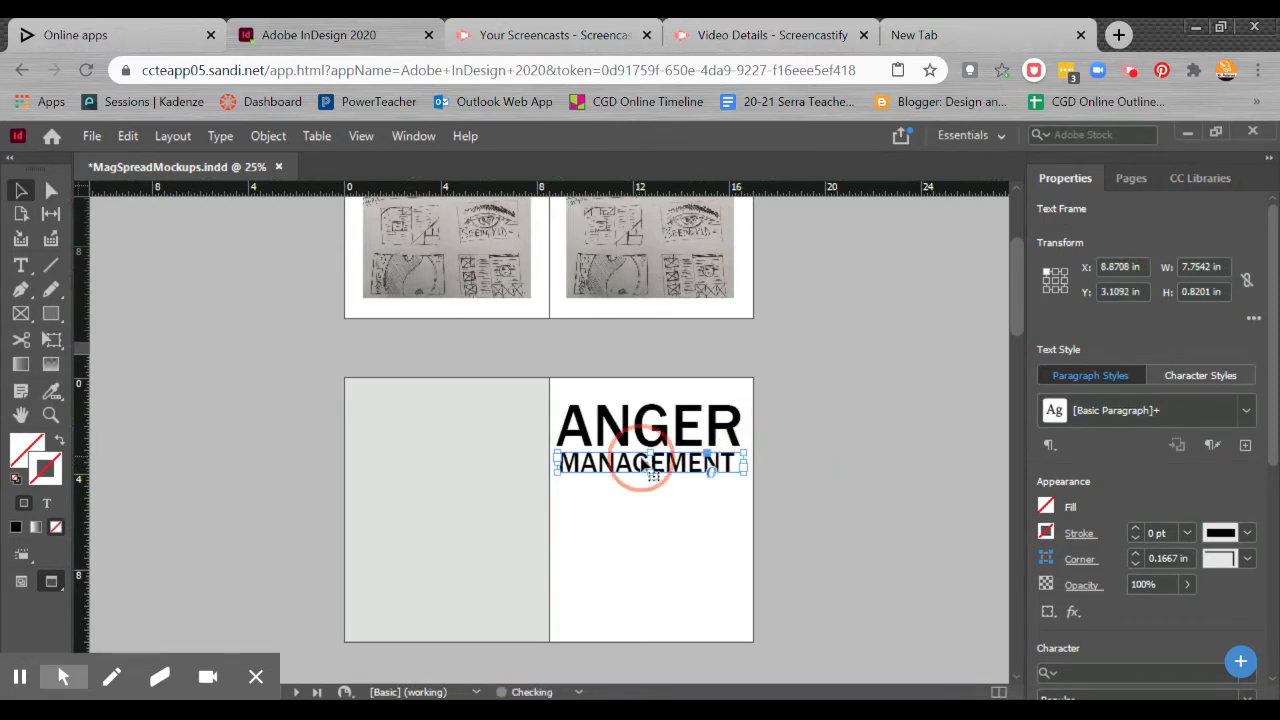
key(alt+Right)
key(alt+Right)
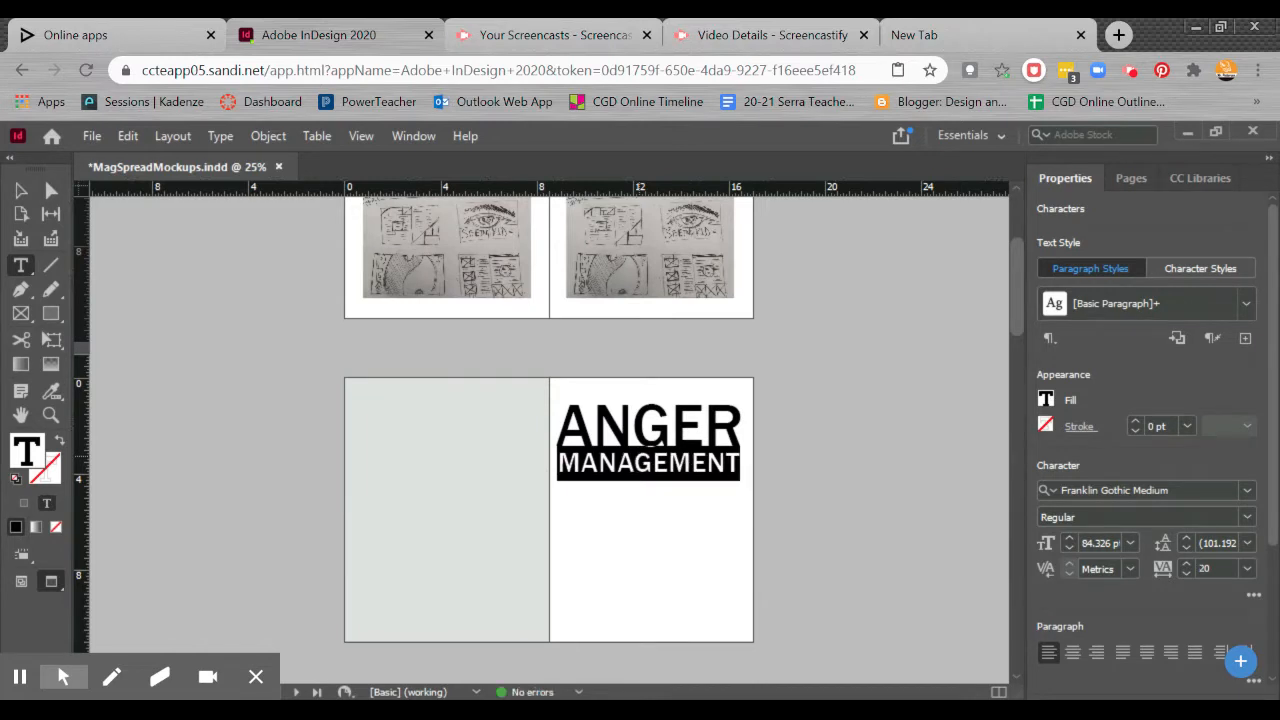
click(20, 190)
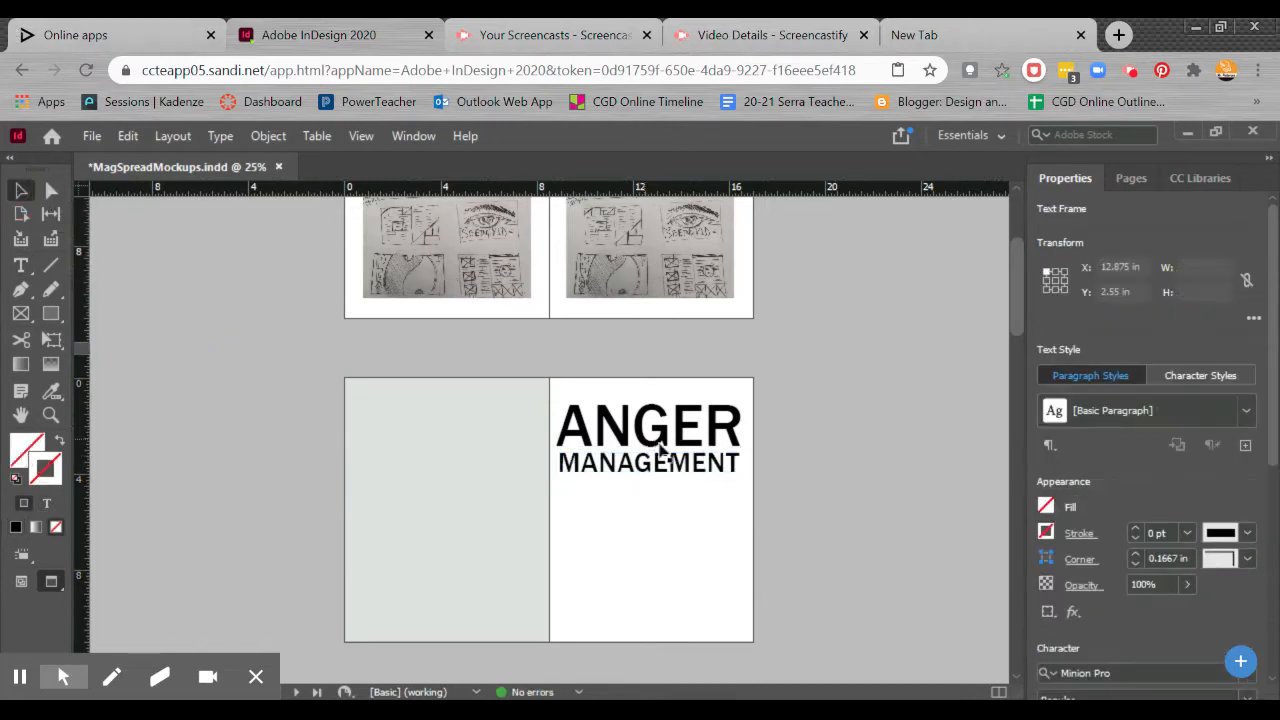
click(640, 489)
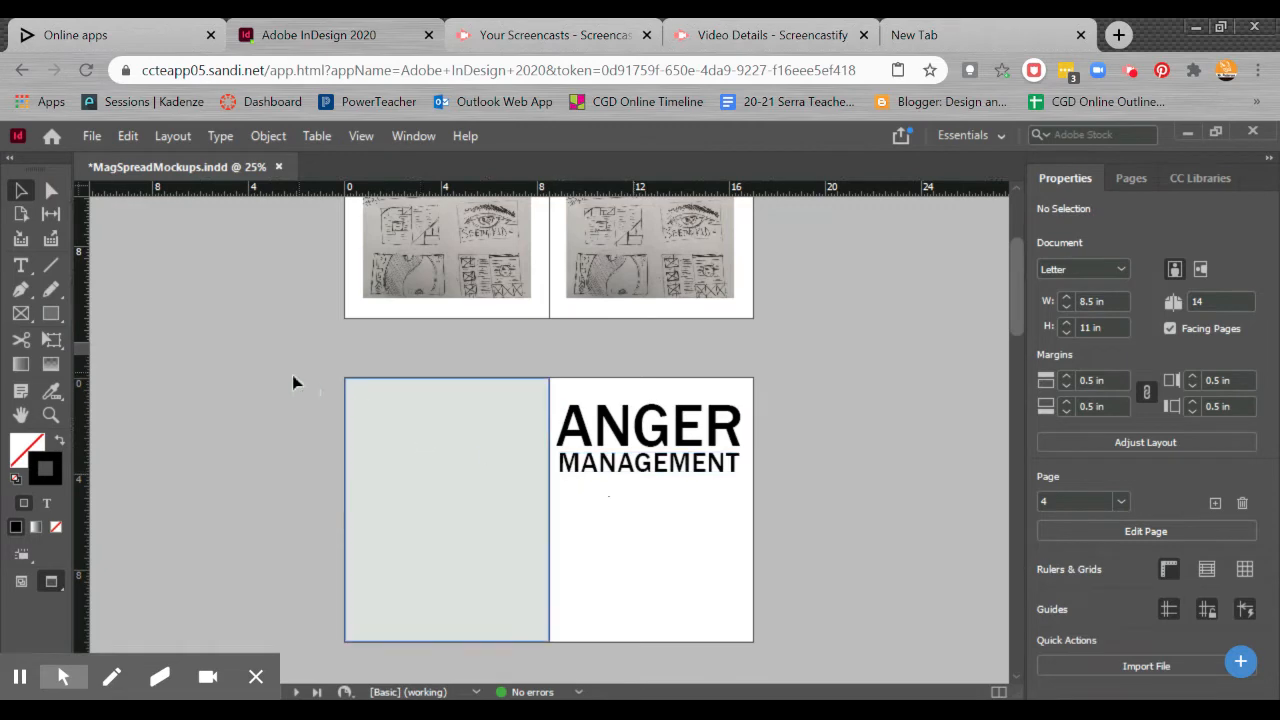
With guides shown, add a text frame below MANAGEMENT at the right page's first column and widen it to span three columns
key(w)
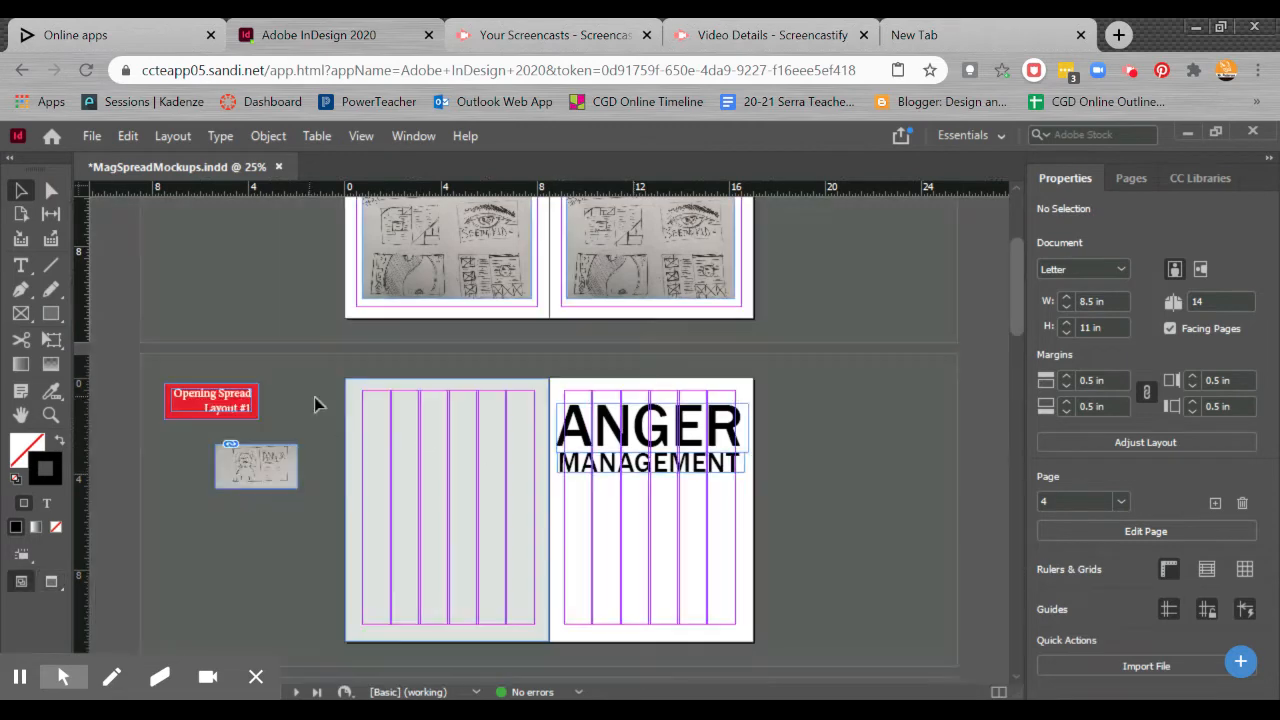
click(21, 270)
key(ctrl+equal)
drag(668, 569, 549, 378)
drag(463, 352, 514, 388)
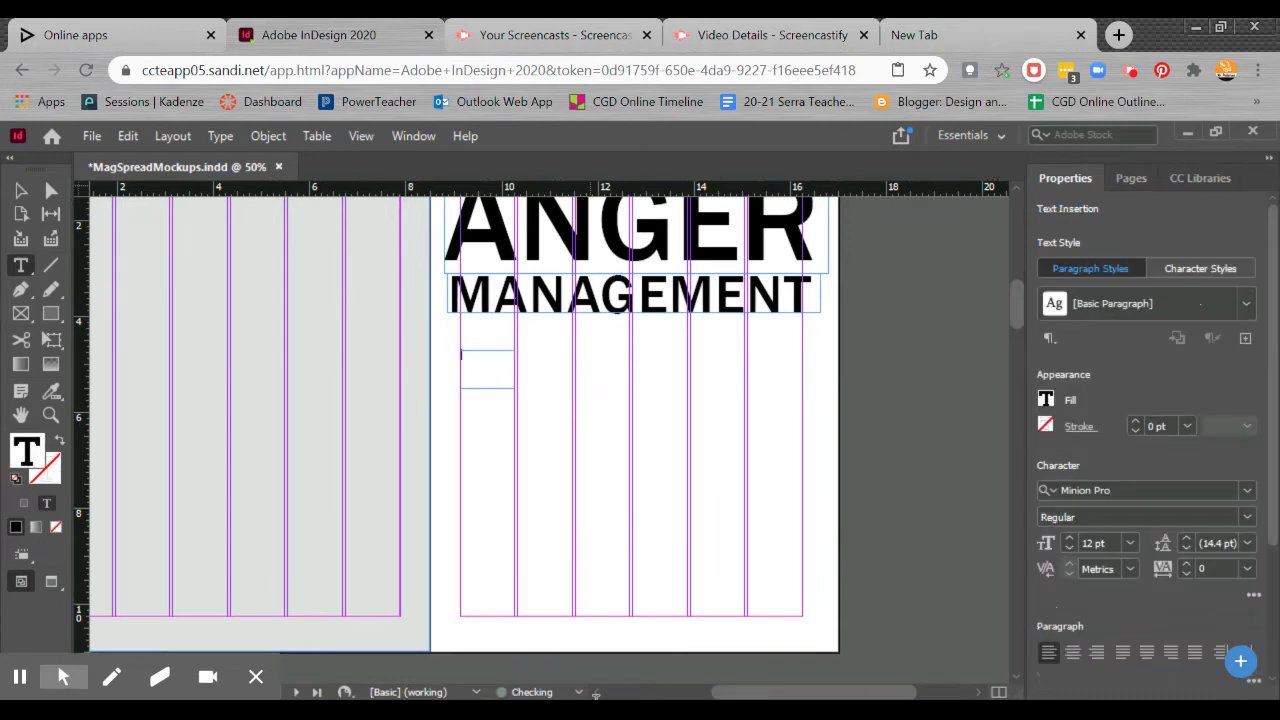
click(22, 192)
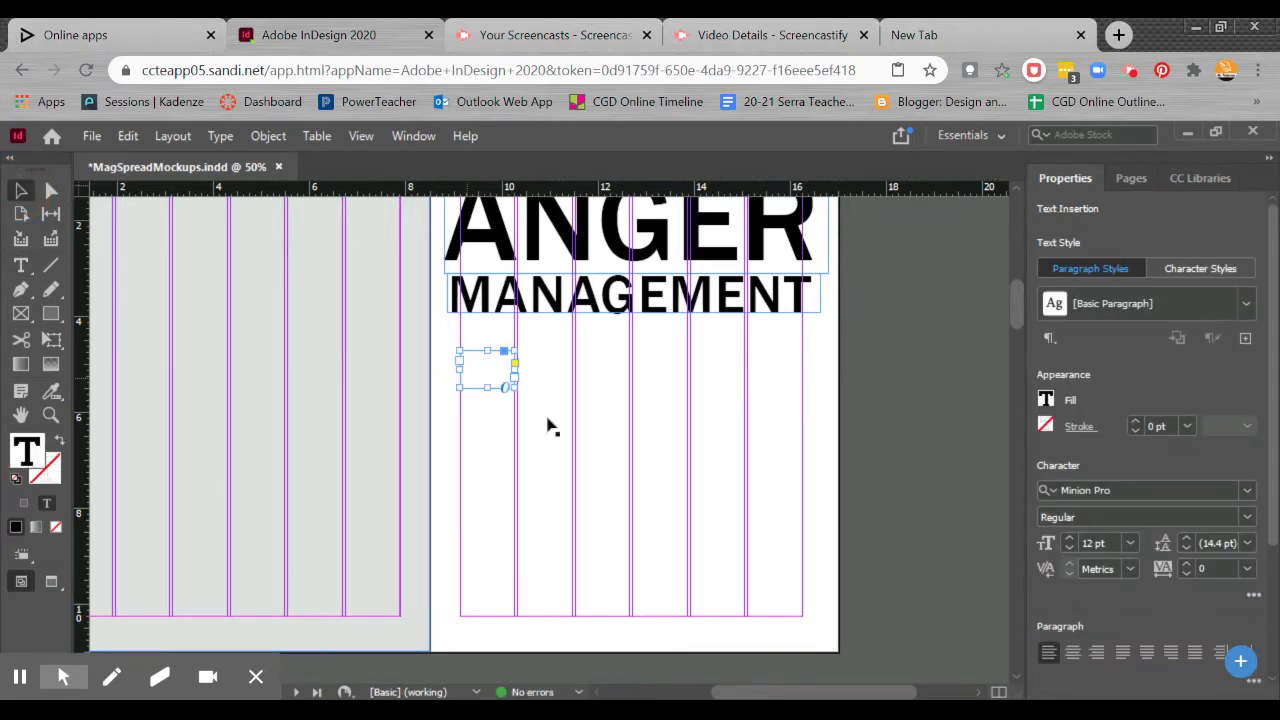
click(516, 394)
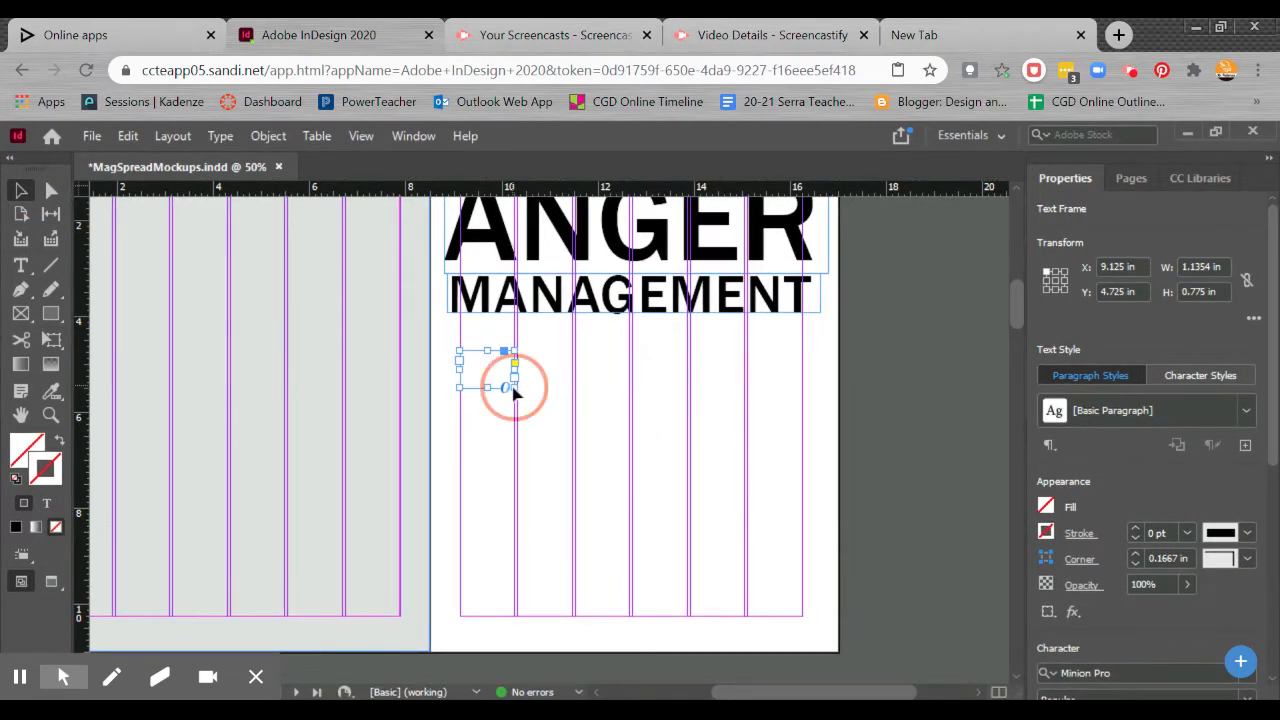
drag(512, 352, 631, 366)
click(657, 423)
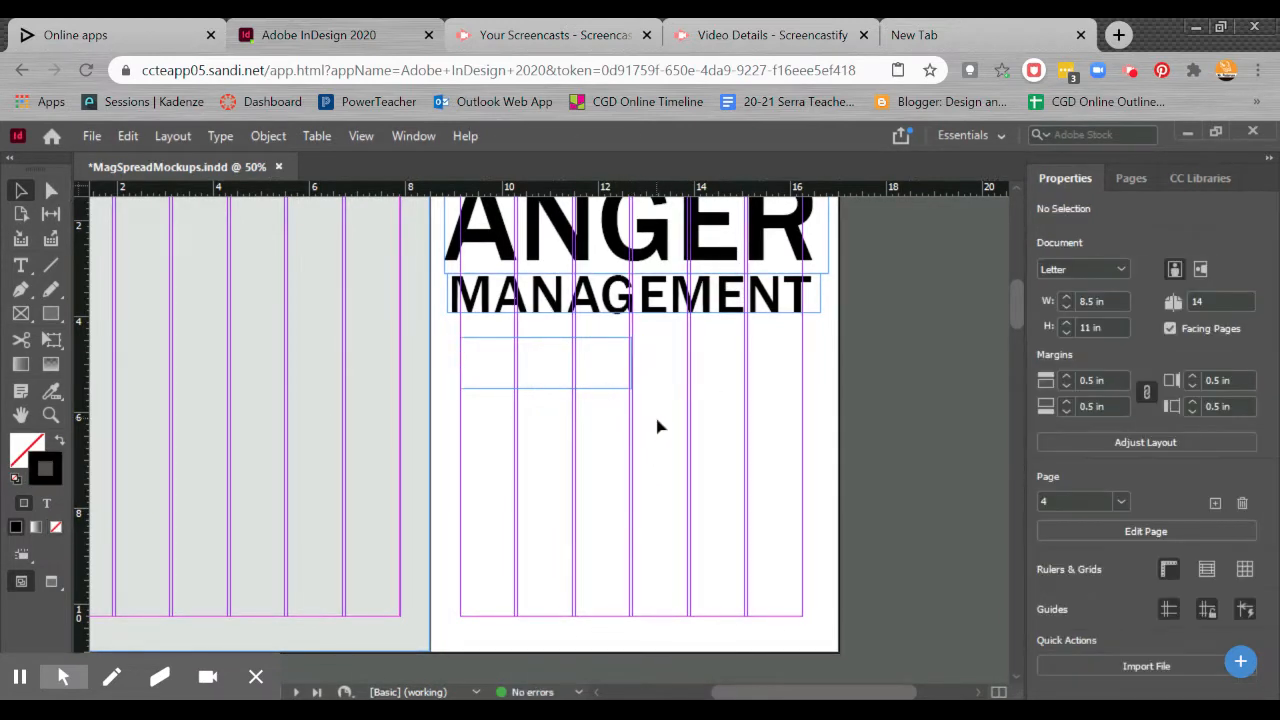
Extend the empty text frame down the page to about 3.53 in wide by 4.9 in tall
key(ctrl+equal)
key(ctrl+equal)
key(ctrl+minus)
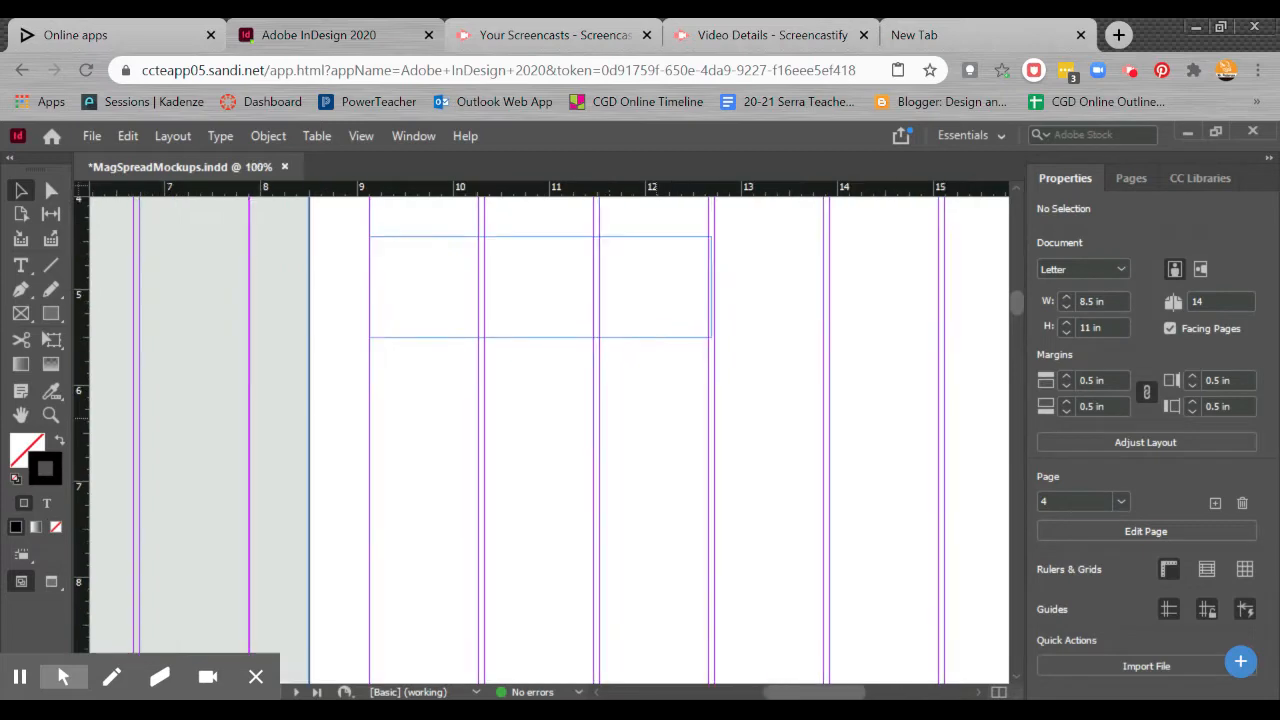
key(ctrl+minus)
key(ctrl+minus)
click(627, 390)
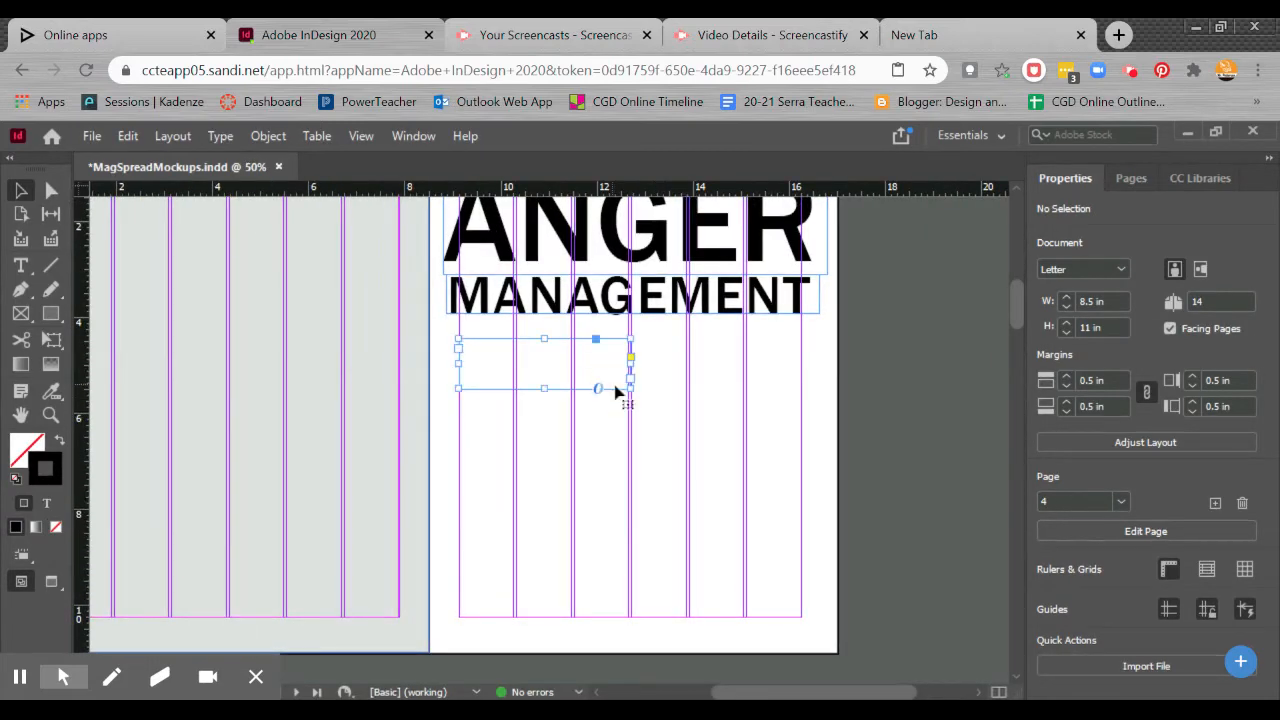
drag(630, 389, 628, 573)
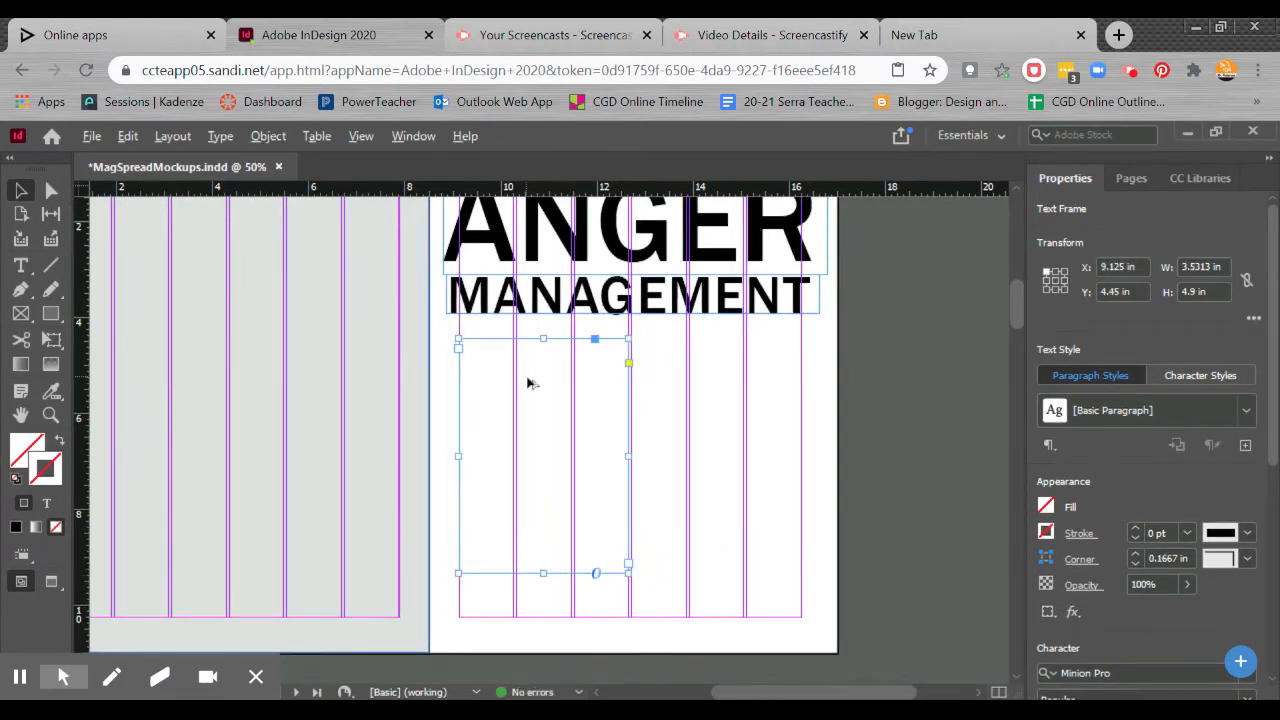
Duplicate the text frame into the right page's last three columns and thread the original frame into the copy
drag(530, 383, 690, 412)
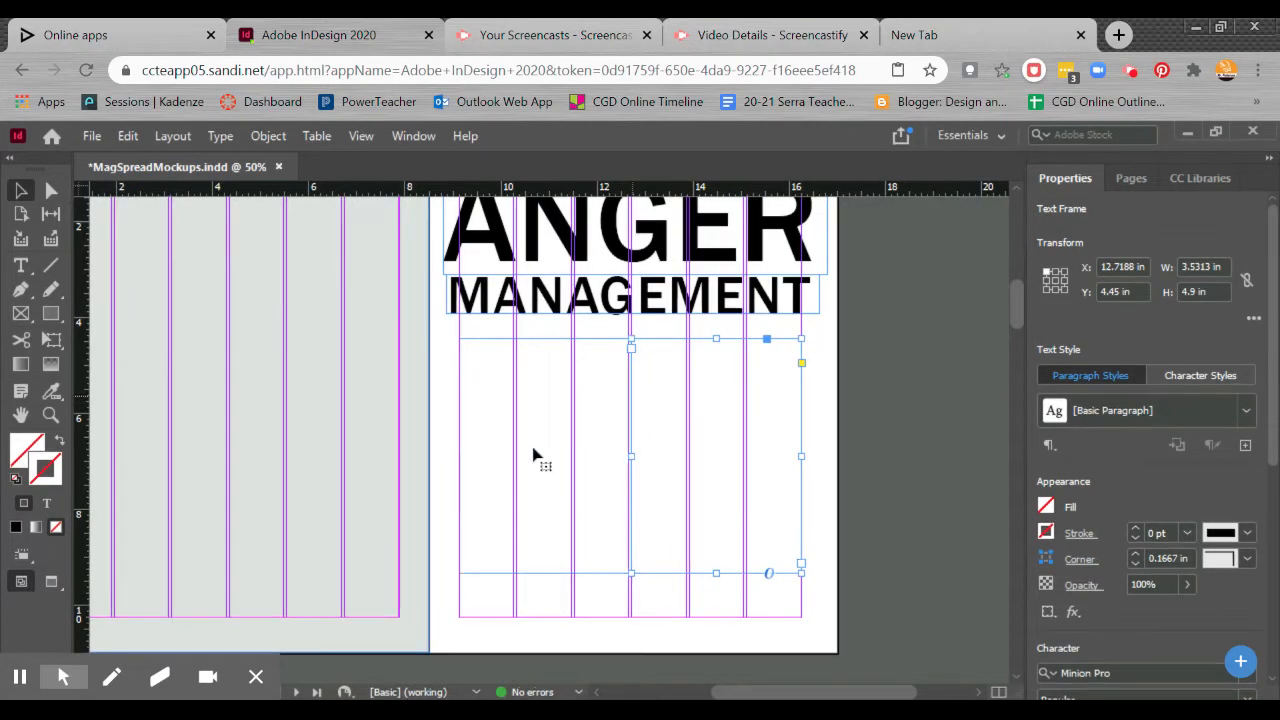
key(ctrl+z)
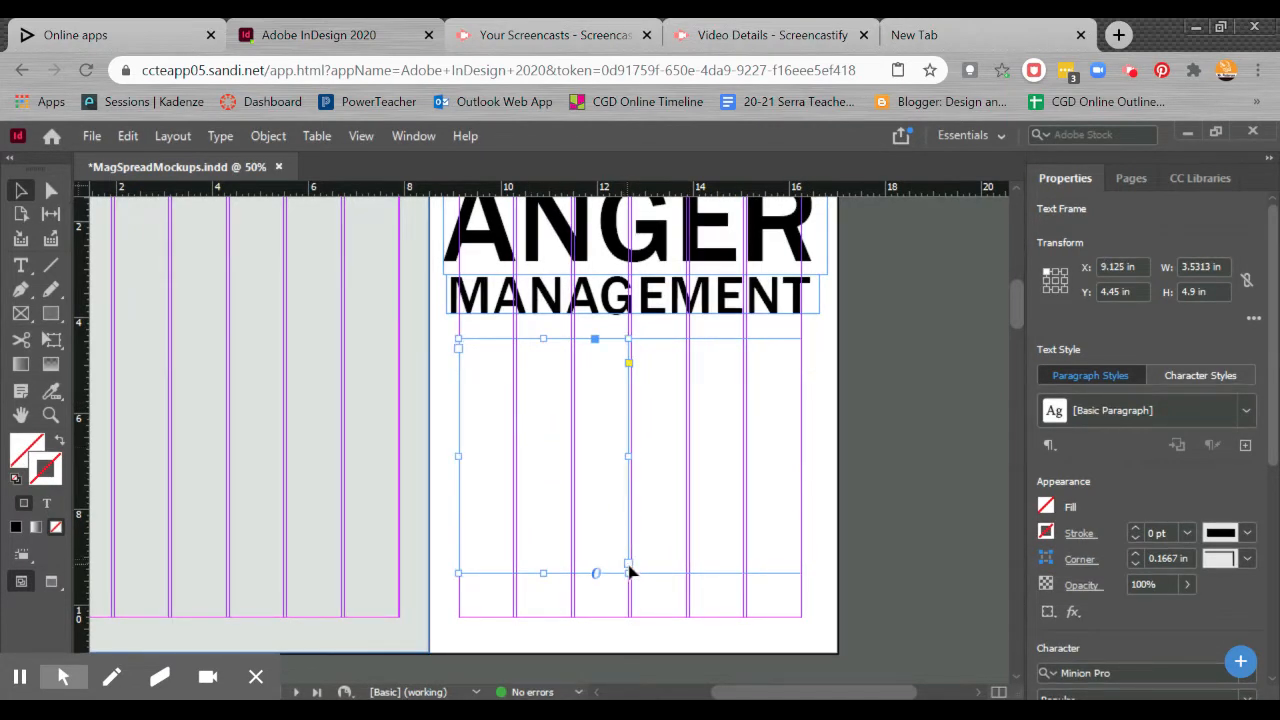
click(607, 601)
click(607, 535)
click(629, 567)
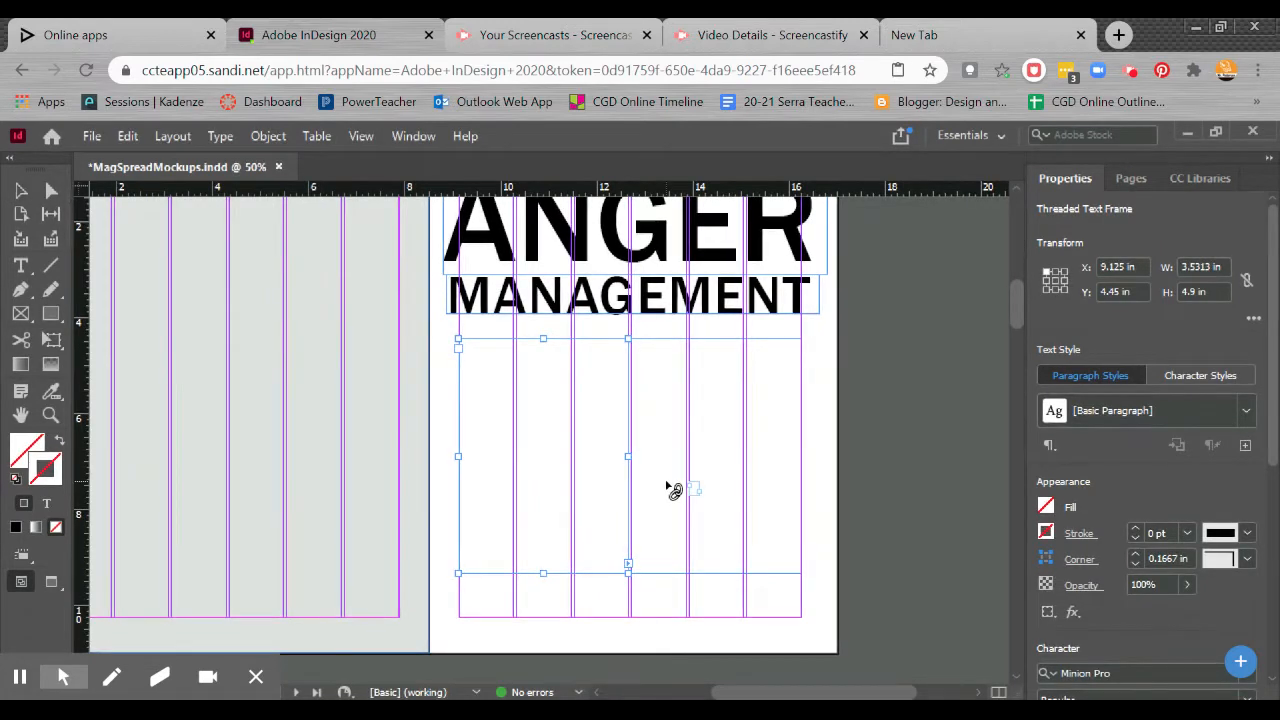
click(672, 489)
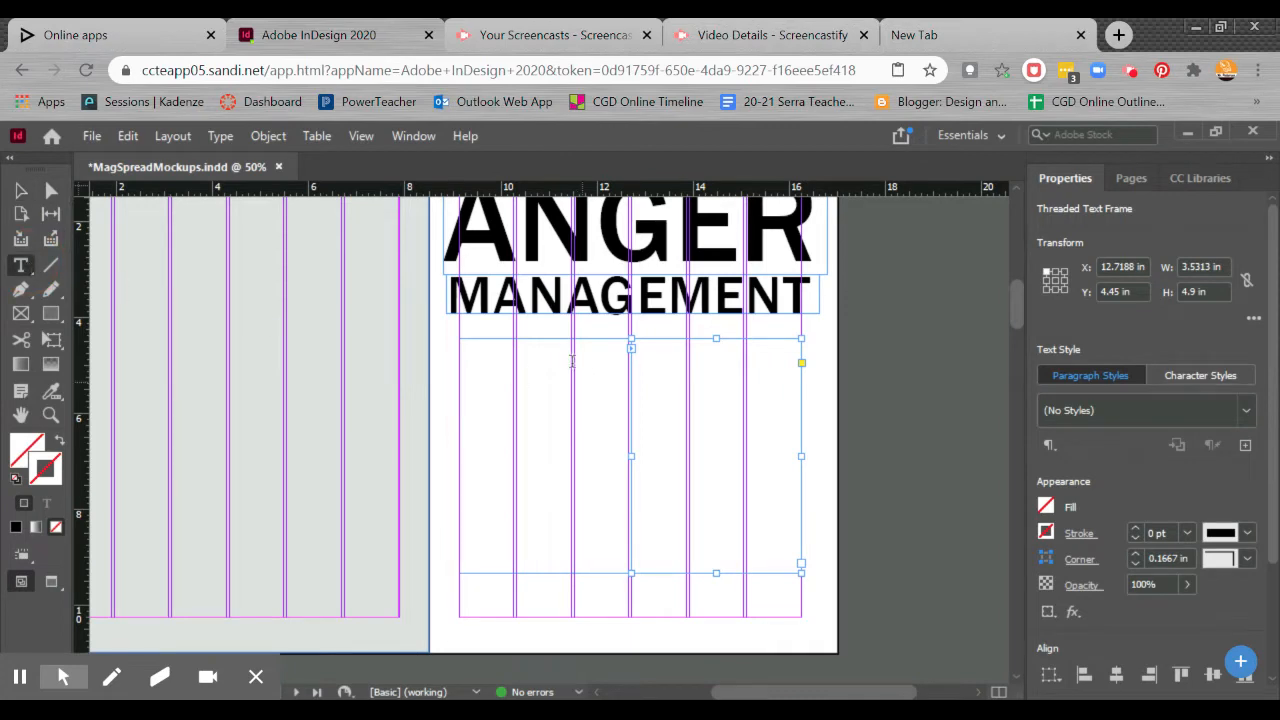
Enter the placeholder text "sdsds" in the first body text frame and set its size to 10 pt
click(502, 352)
text(sdads)
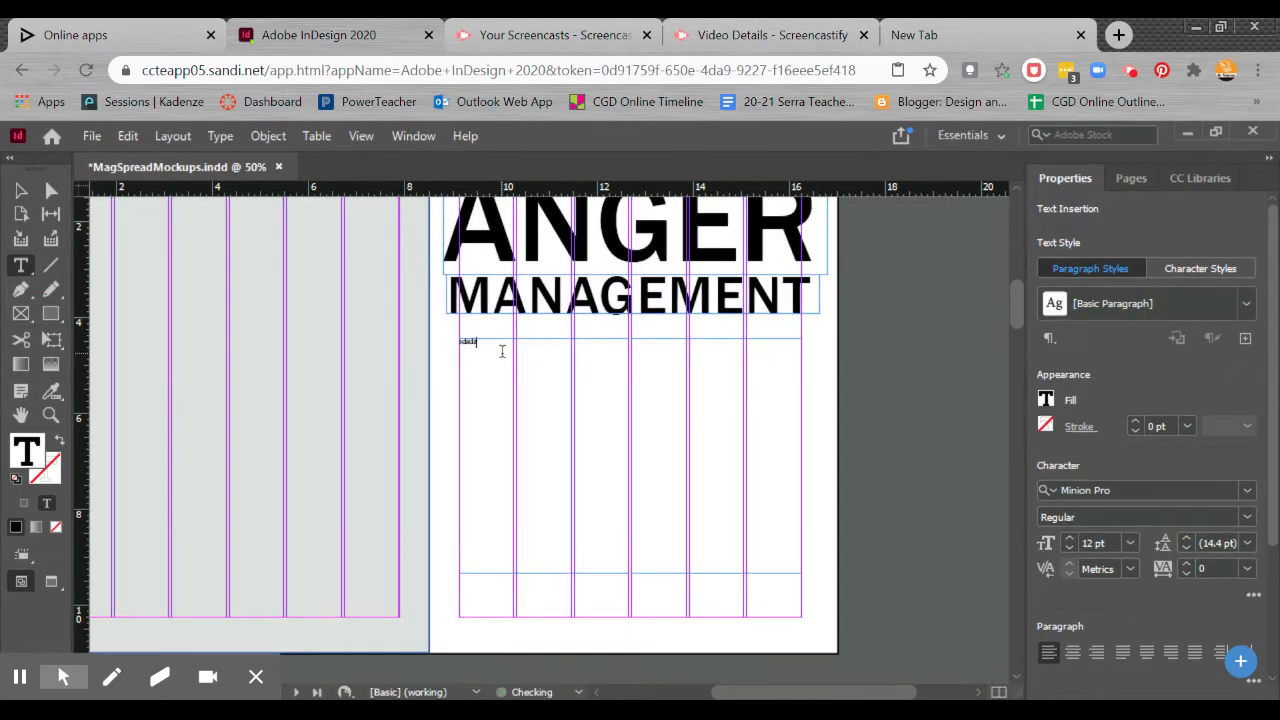
key(ctrl+1)
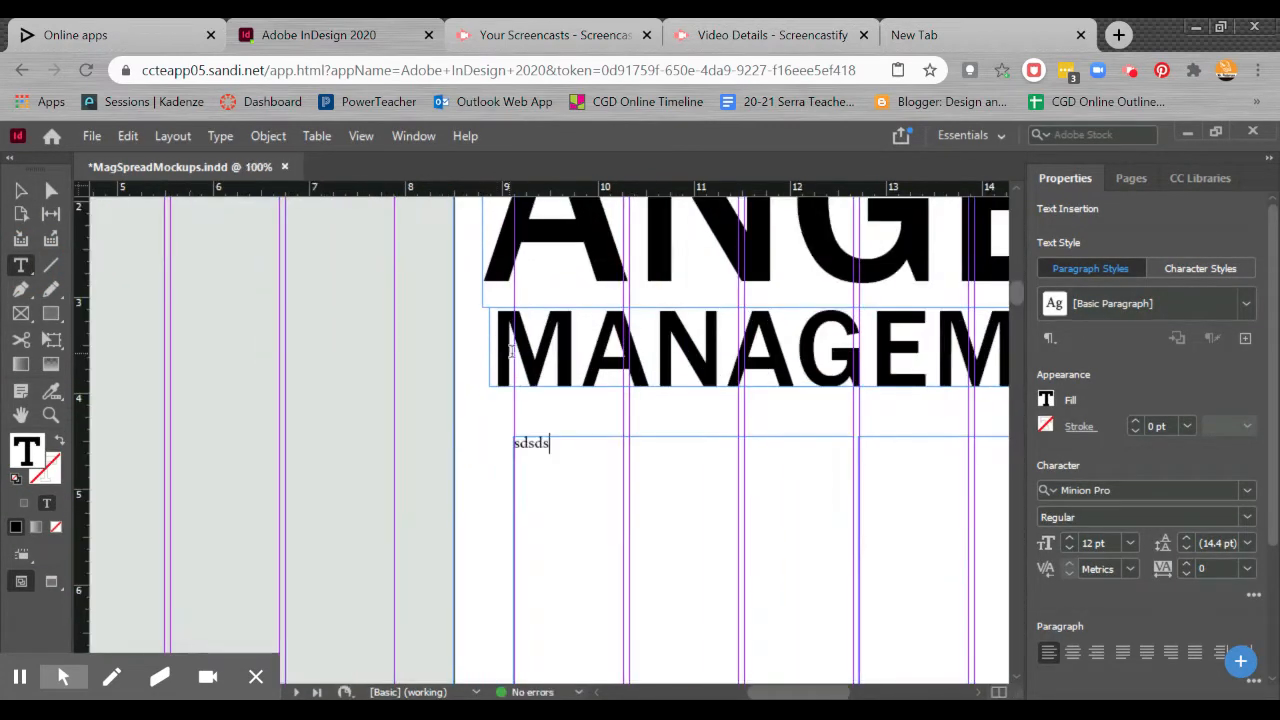
double_click(533, 438)
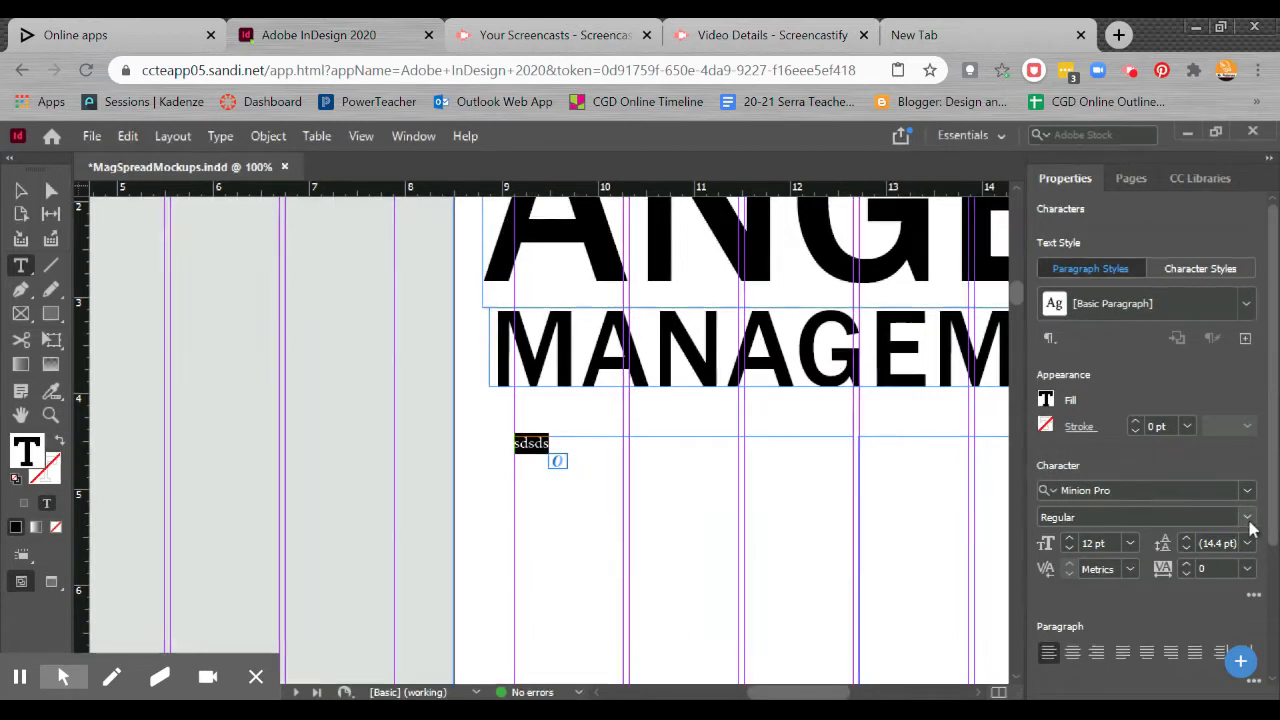
click(1130, 543)
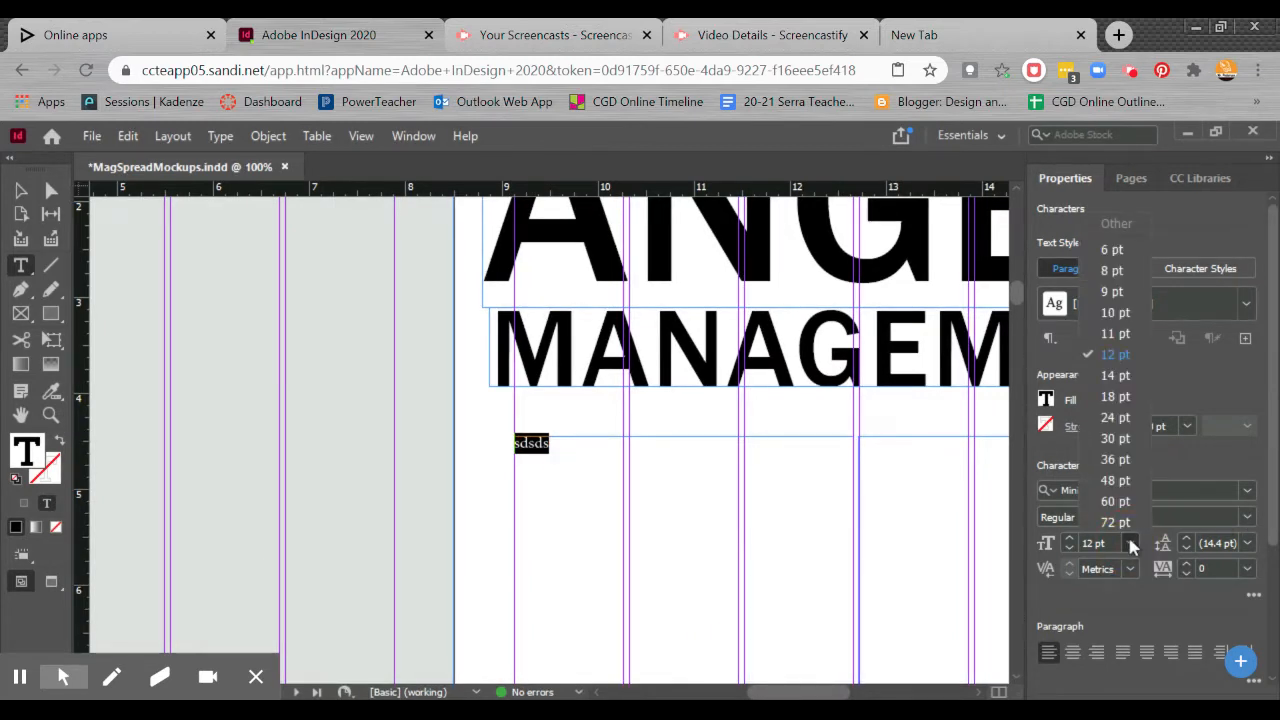
click(1116, 313)
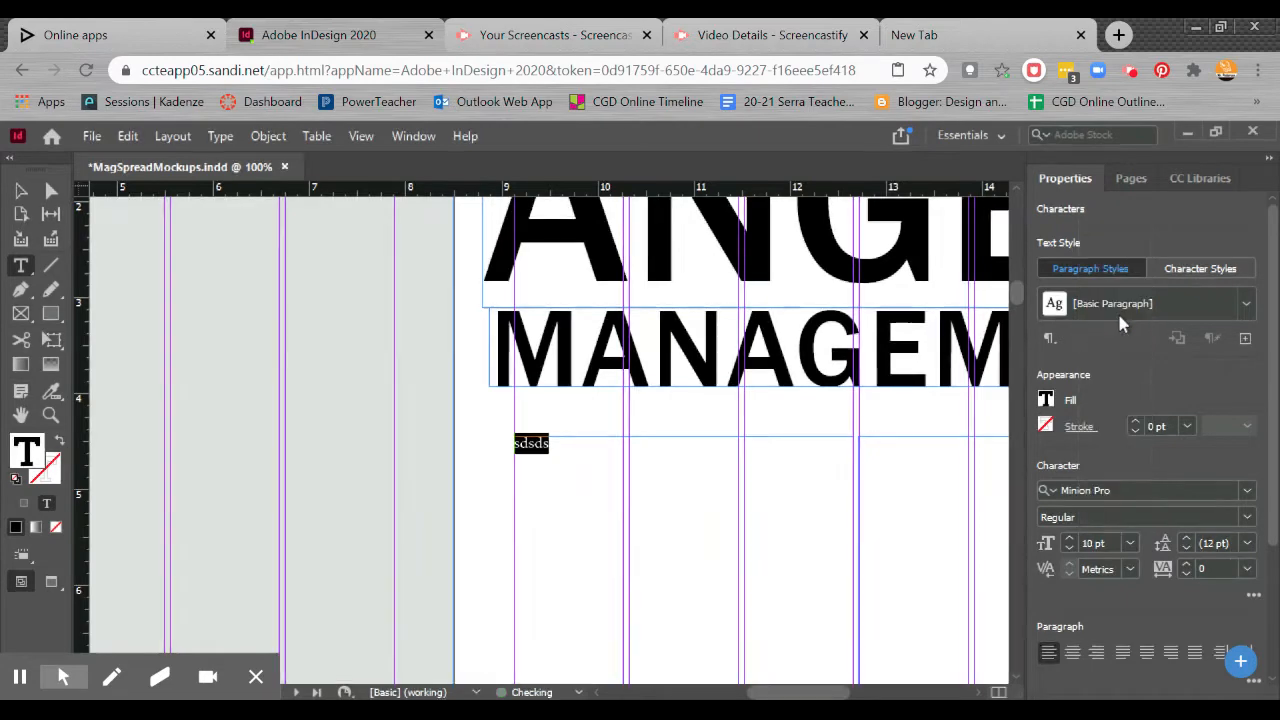
Filter the fonts to serif typefaces and set the sample text in the first body frame to Palatino Linotype
click(1249, 490)
click(1249, 490)
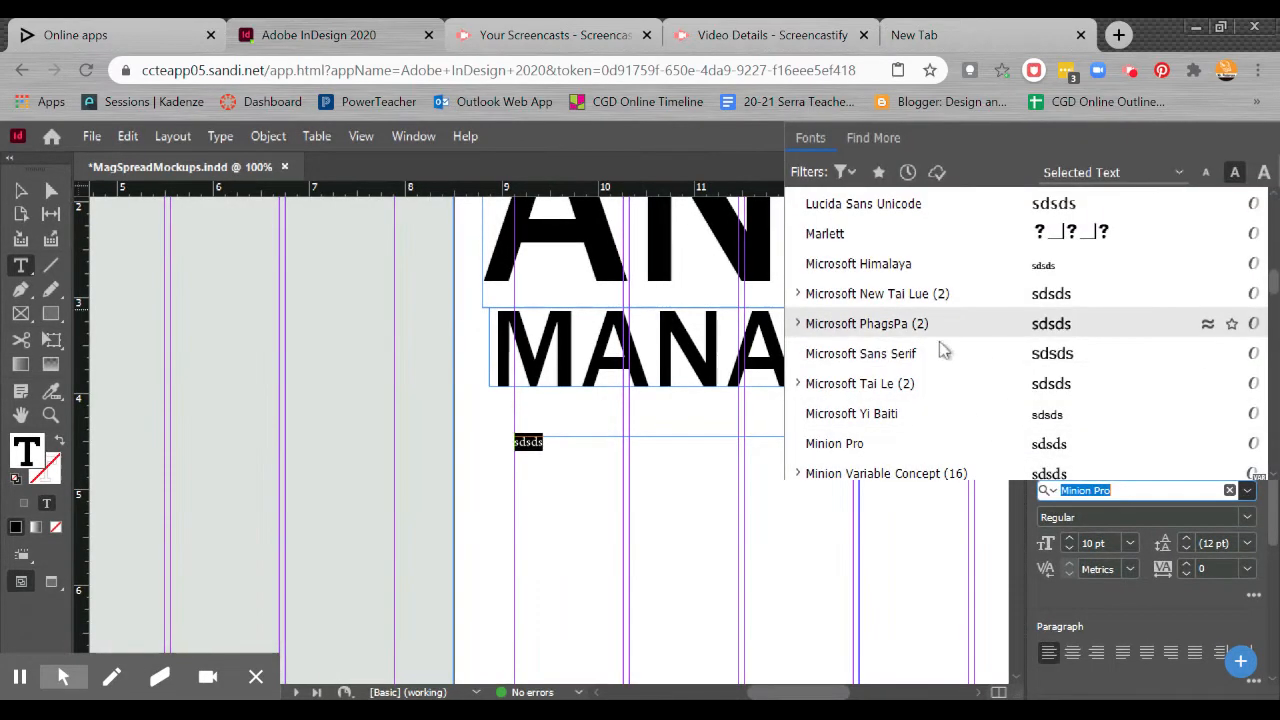
scroll(908, 370, up, 3)
scroll(915, 320, up, 1)
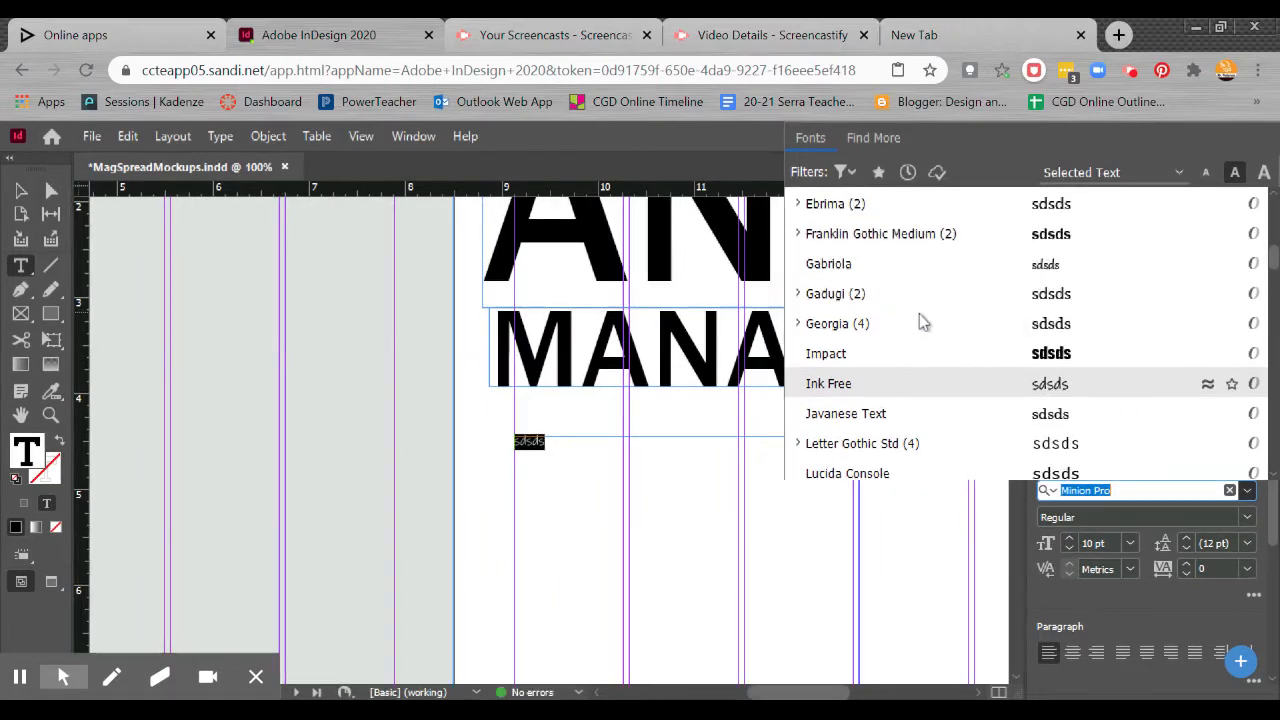
scroll(919, 313, up, 2)
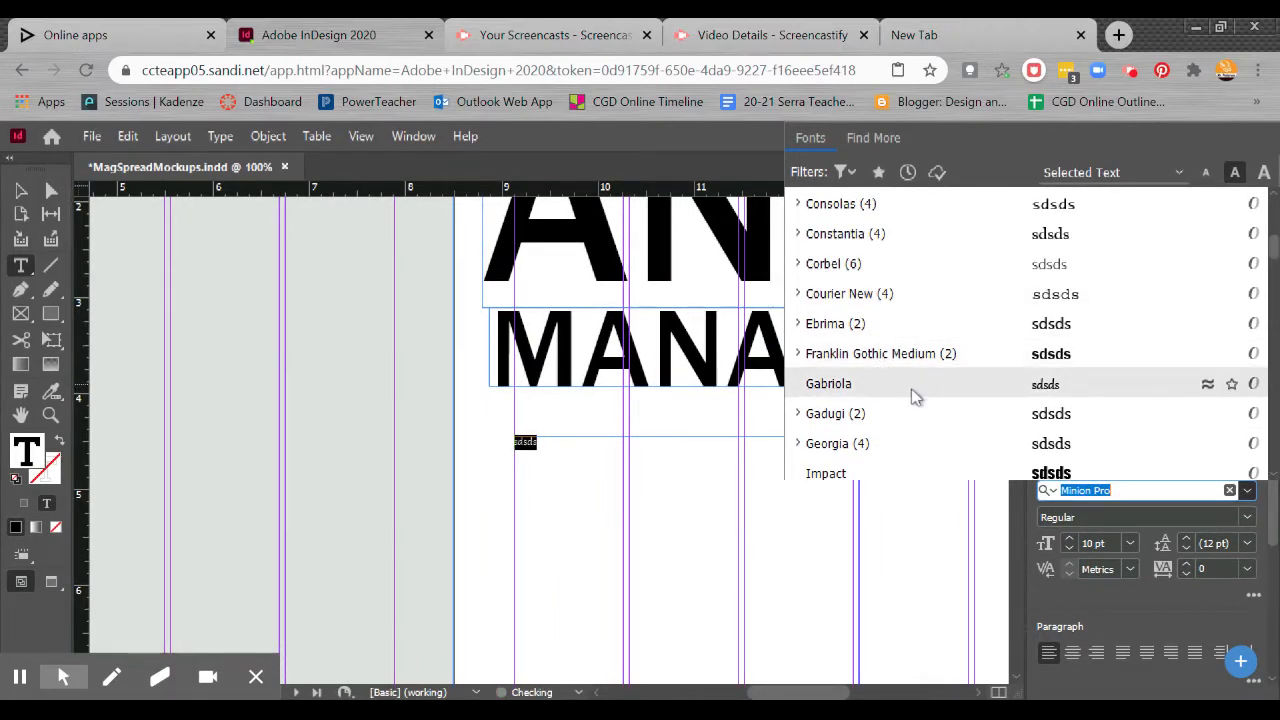
scroll(912, 396, down, 5)
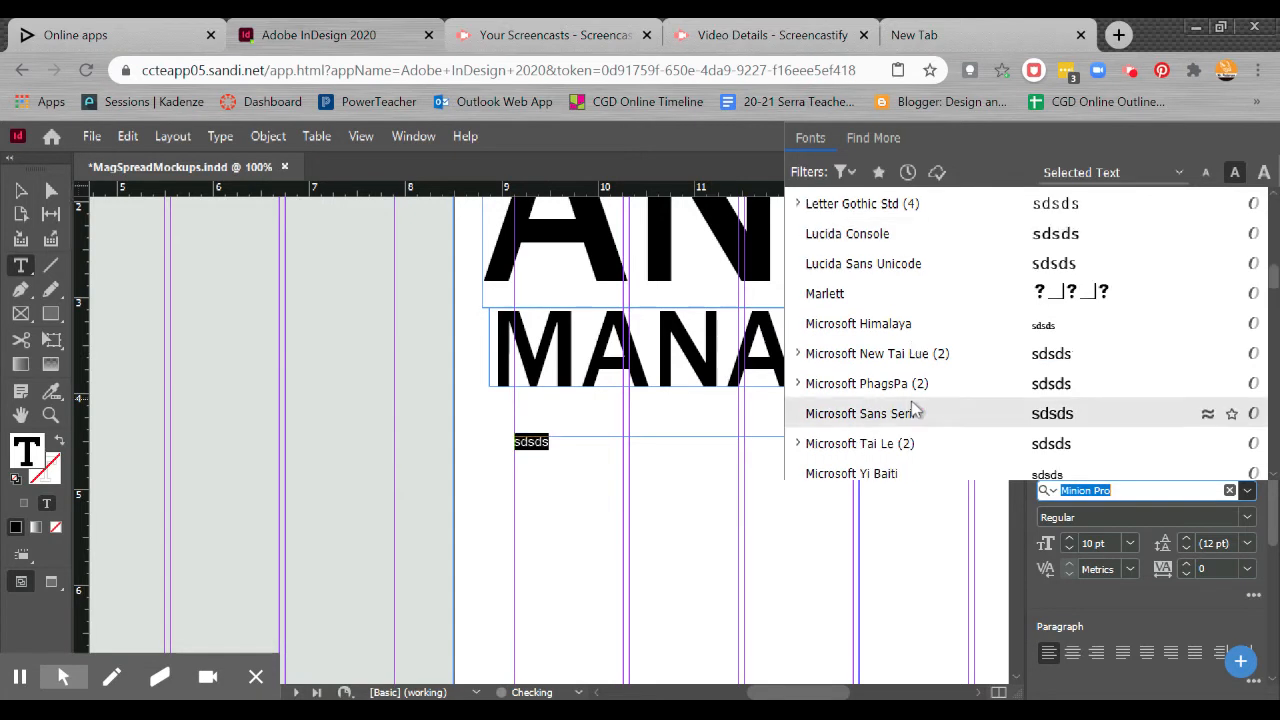
click(842, 172)
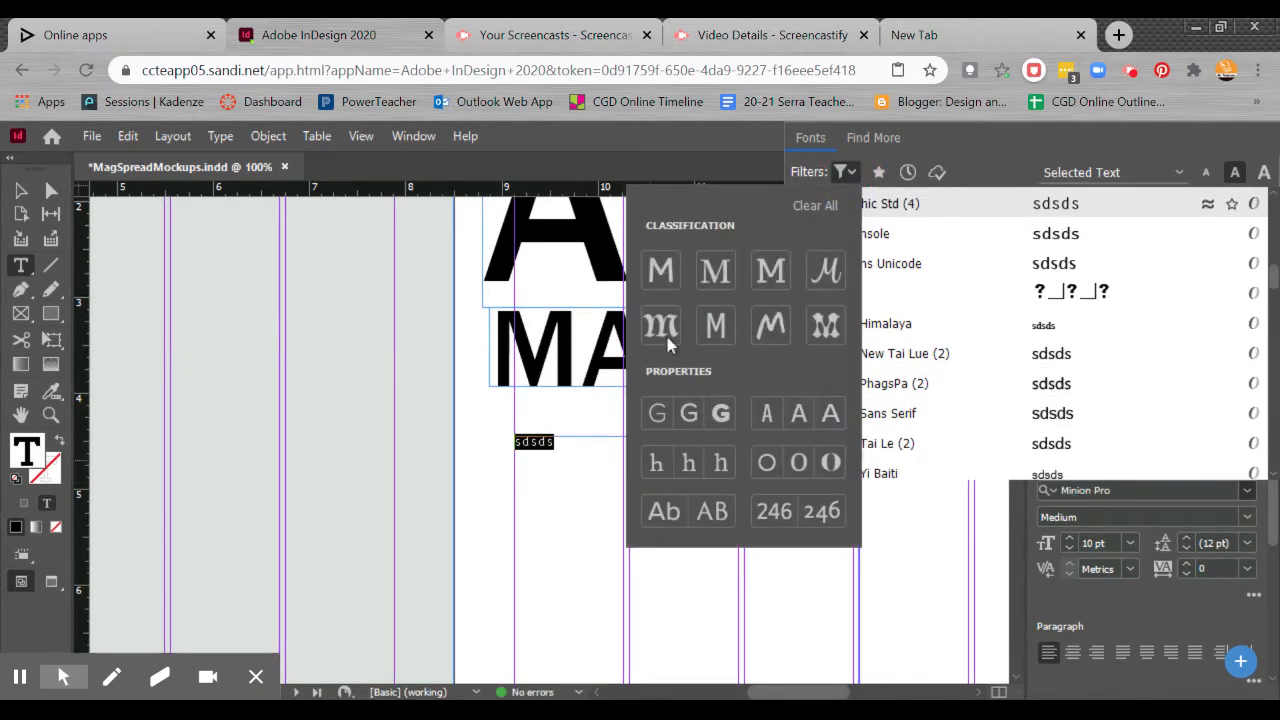
click(715, 278)
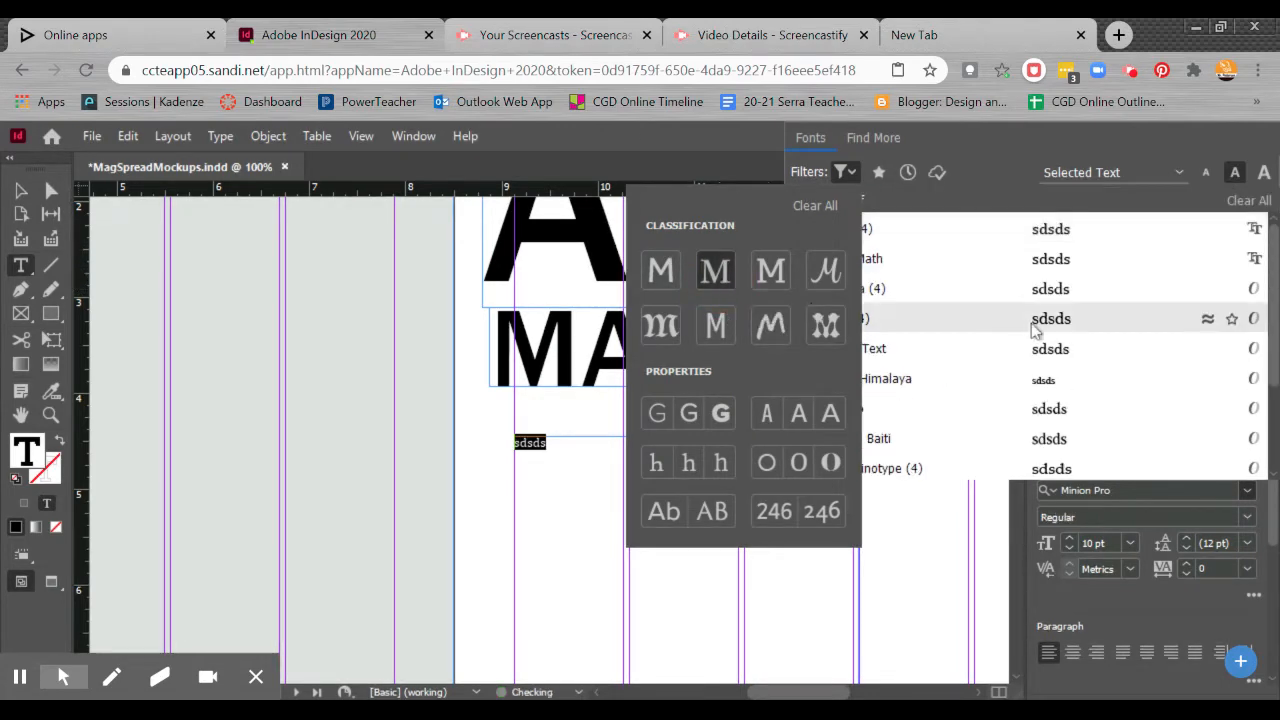
click(980, 205)
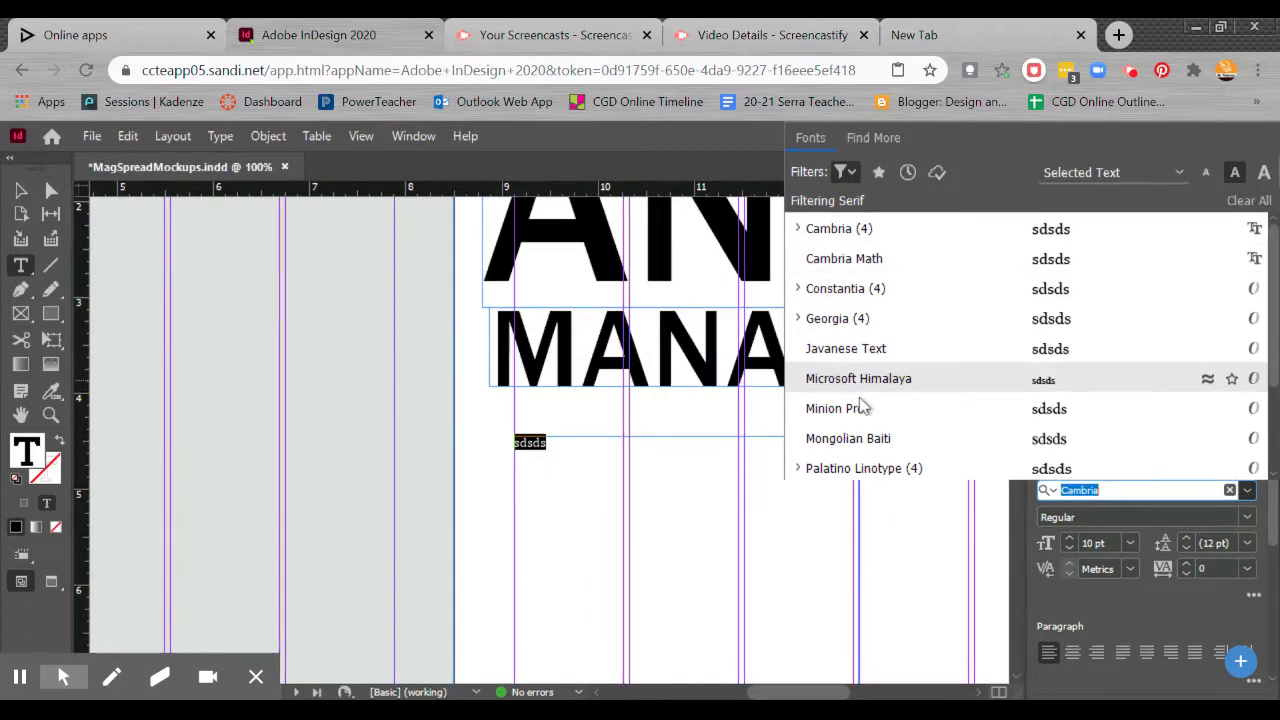
scroll(868, 415, down, 3)
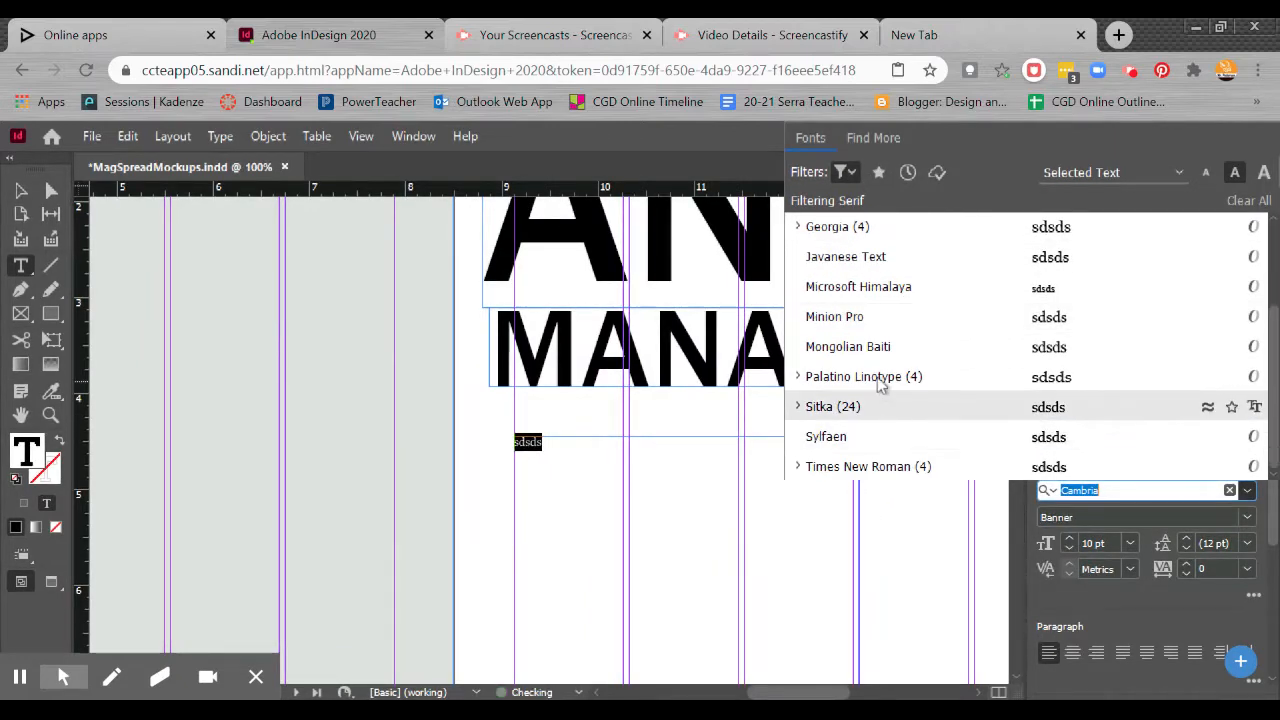
click(873, 376)
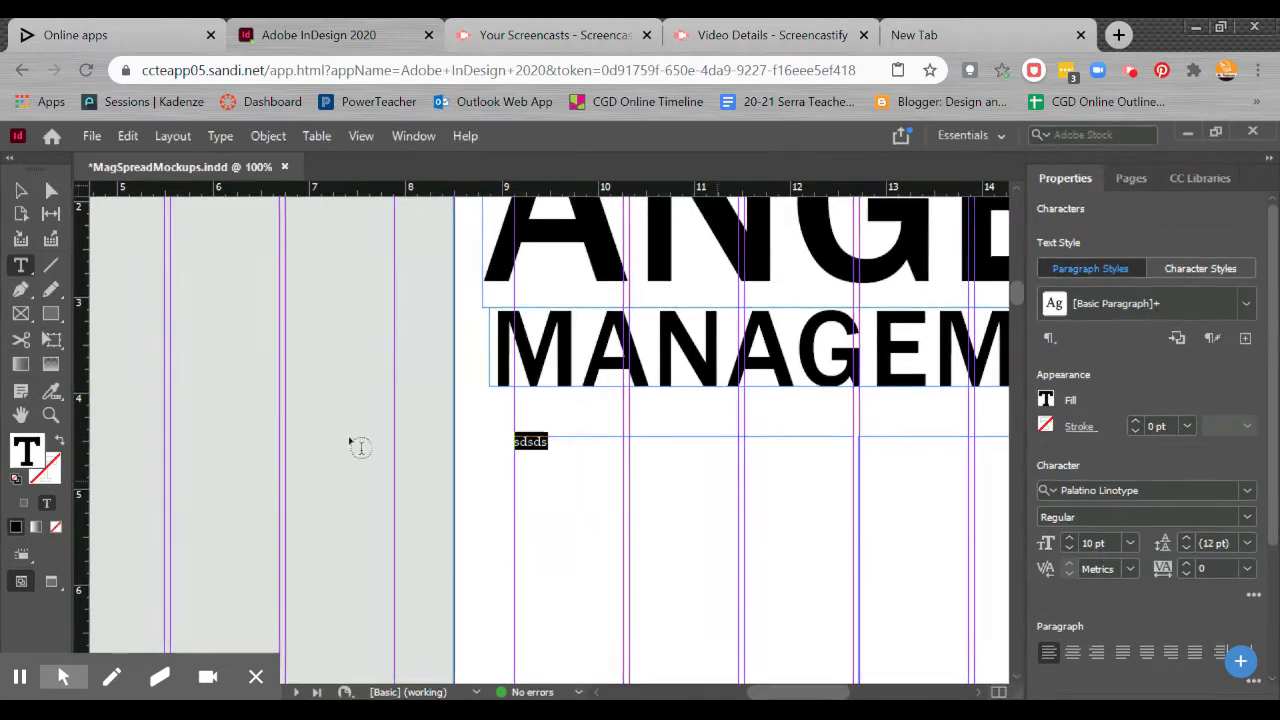
Fill both threaded body text frames below MANAGEMENT with placeholder text, replacing the sample text
key(Escape)
triple_click(552, 459)
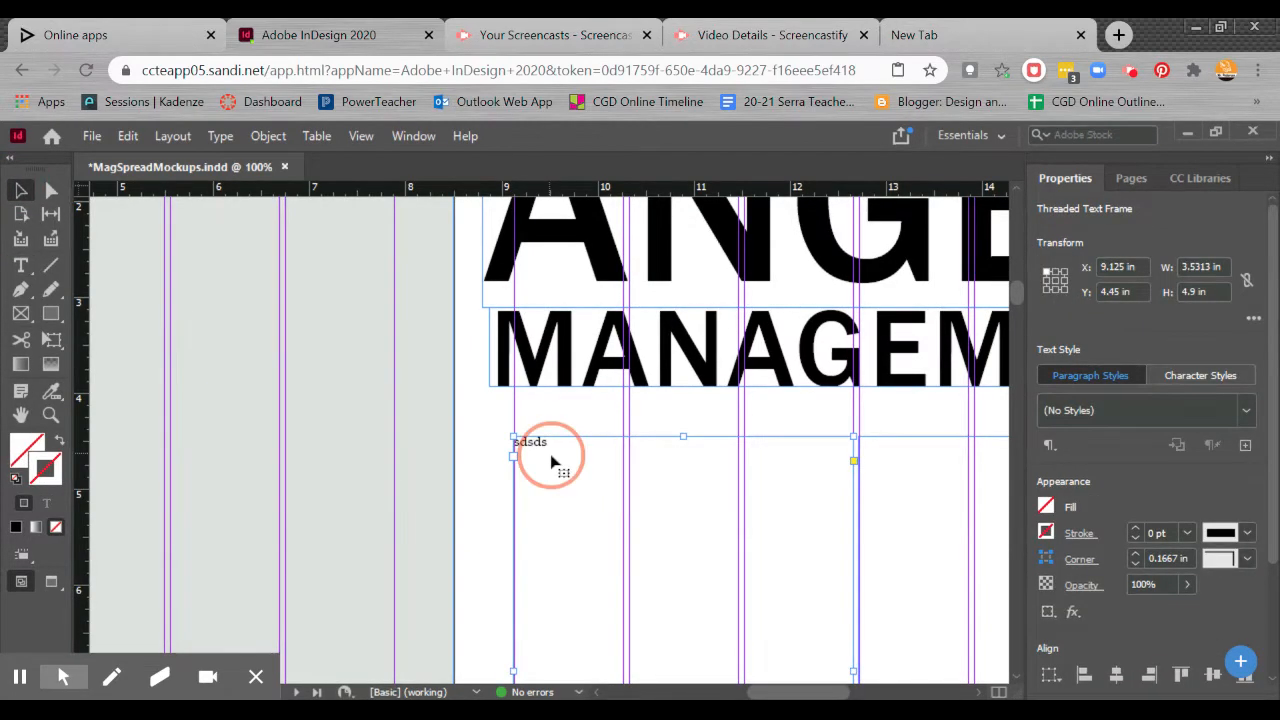
key(ctrl+minus)
key(ctrl+minus)
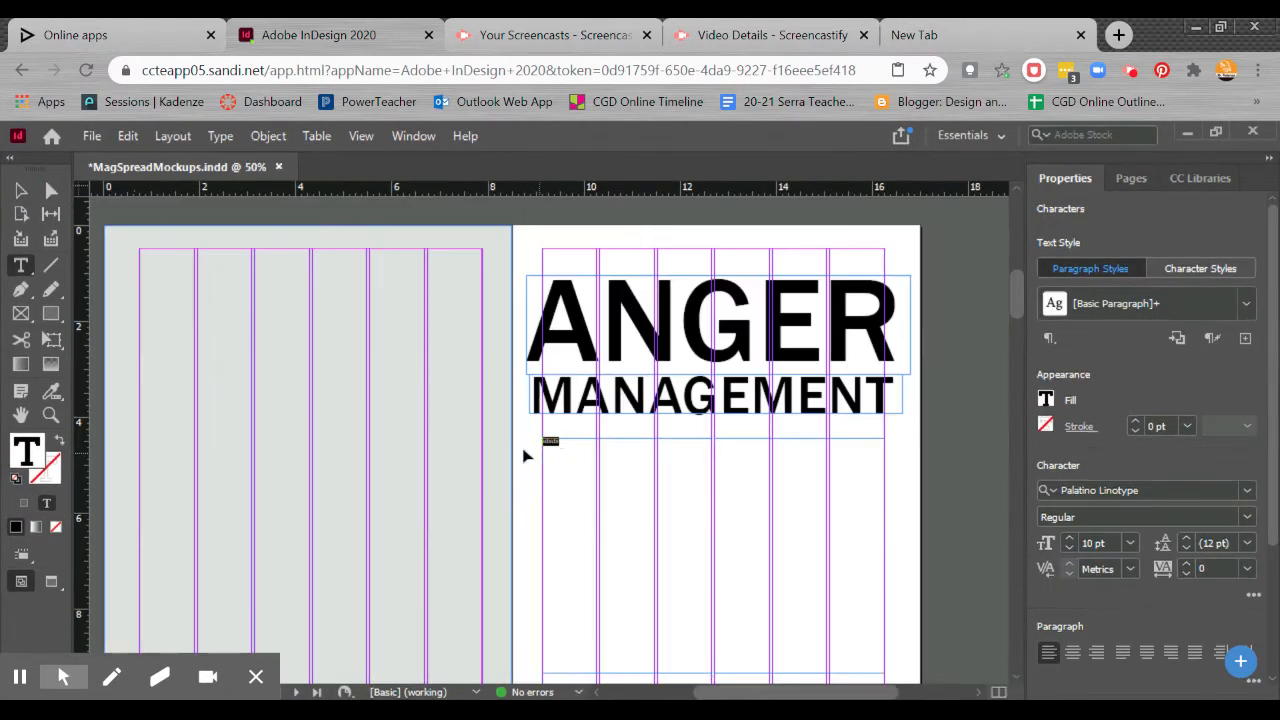
key(ctrl+minus)
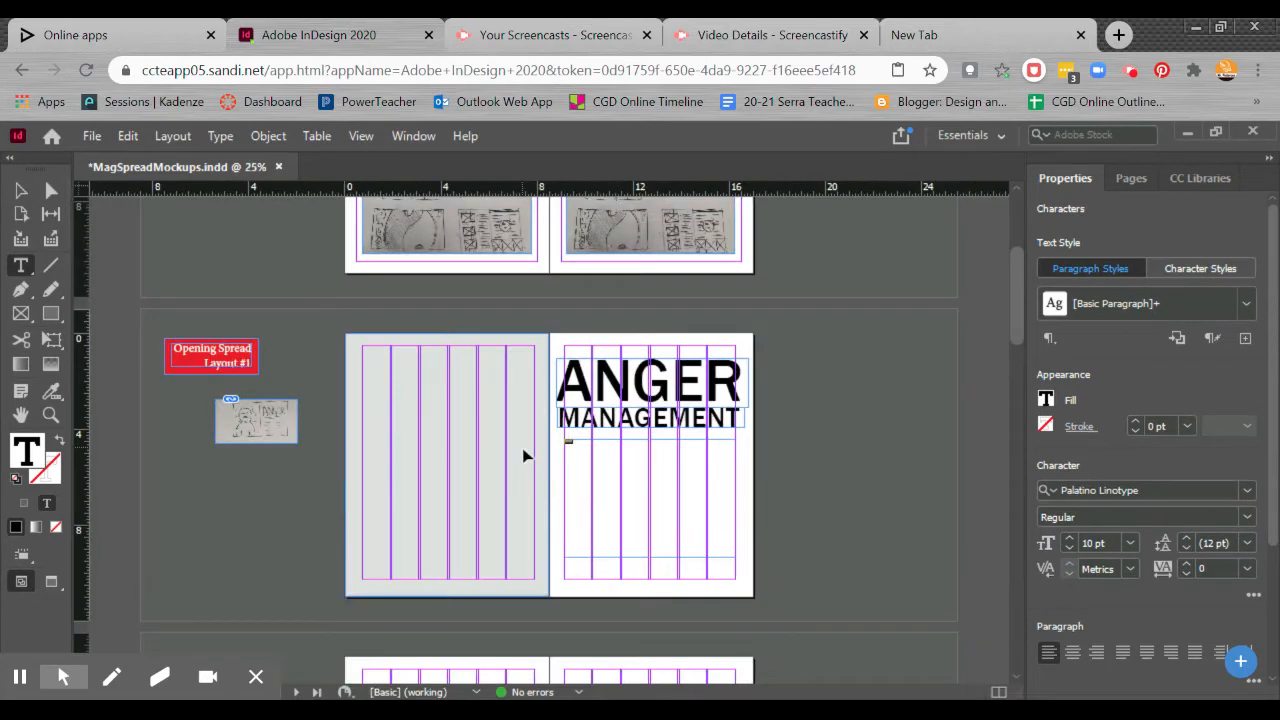
click(127, 137)
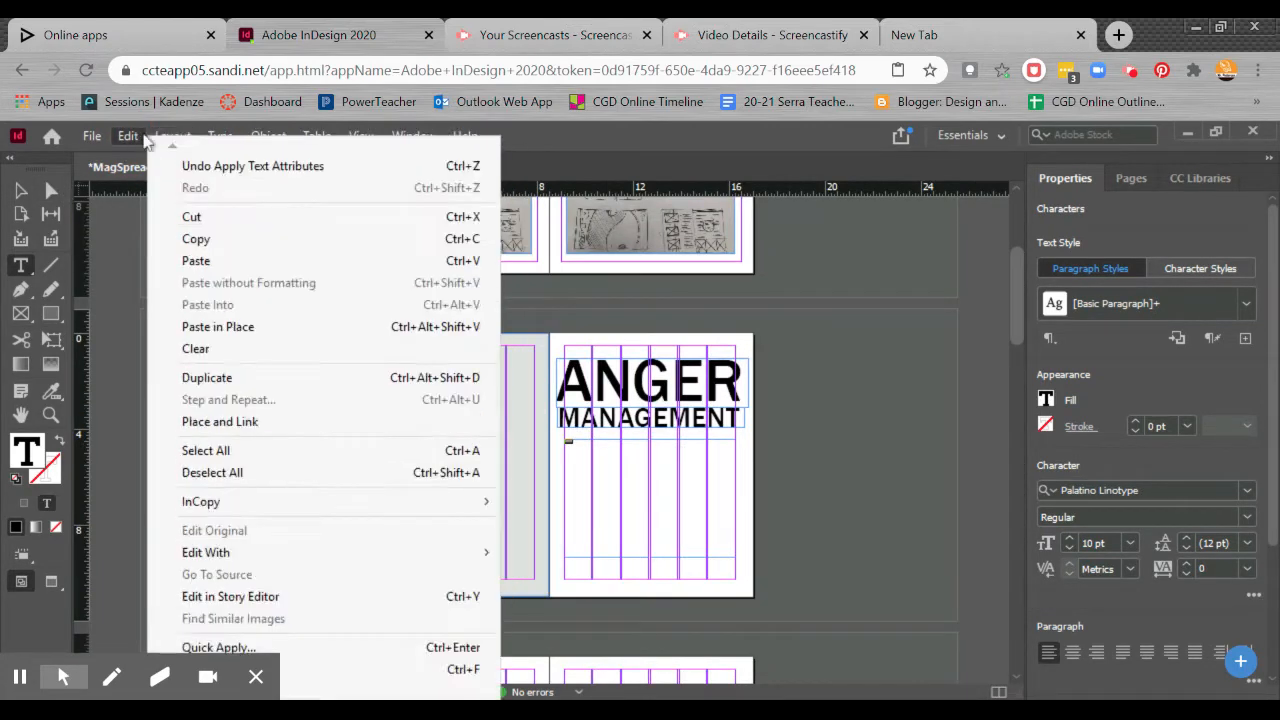
mouse_move(220, 136)
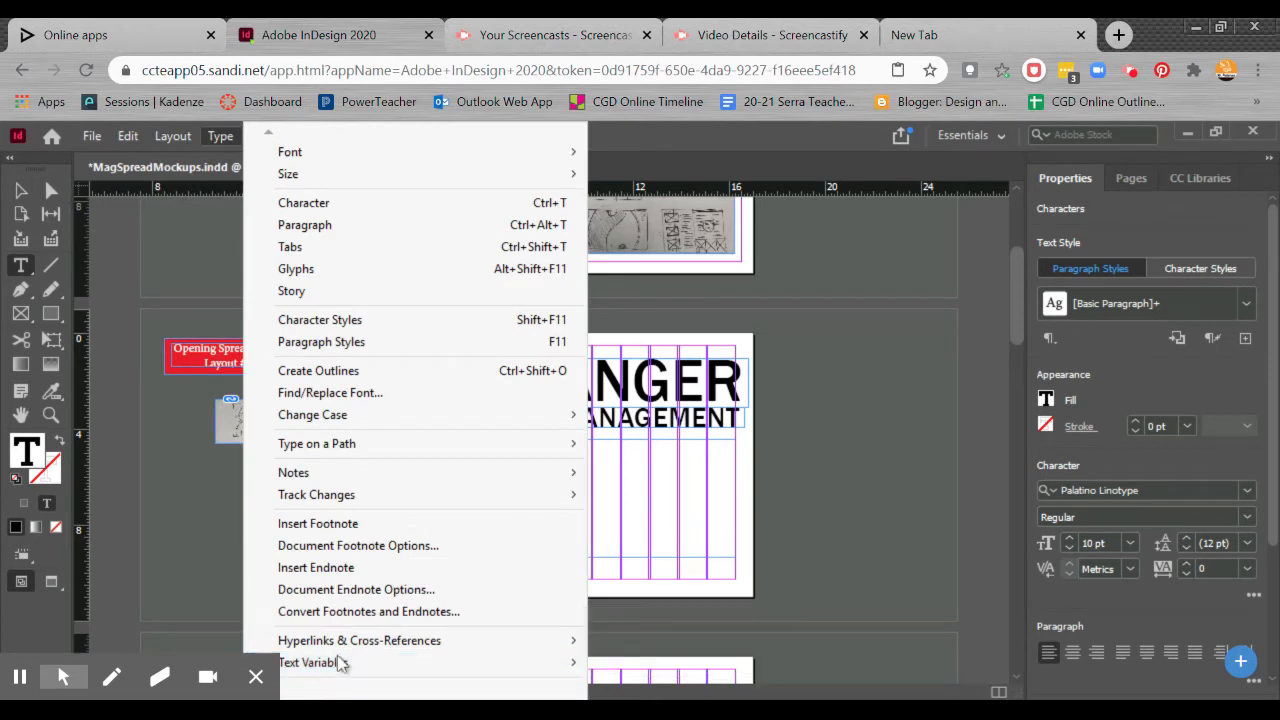
click(255, 677)
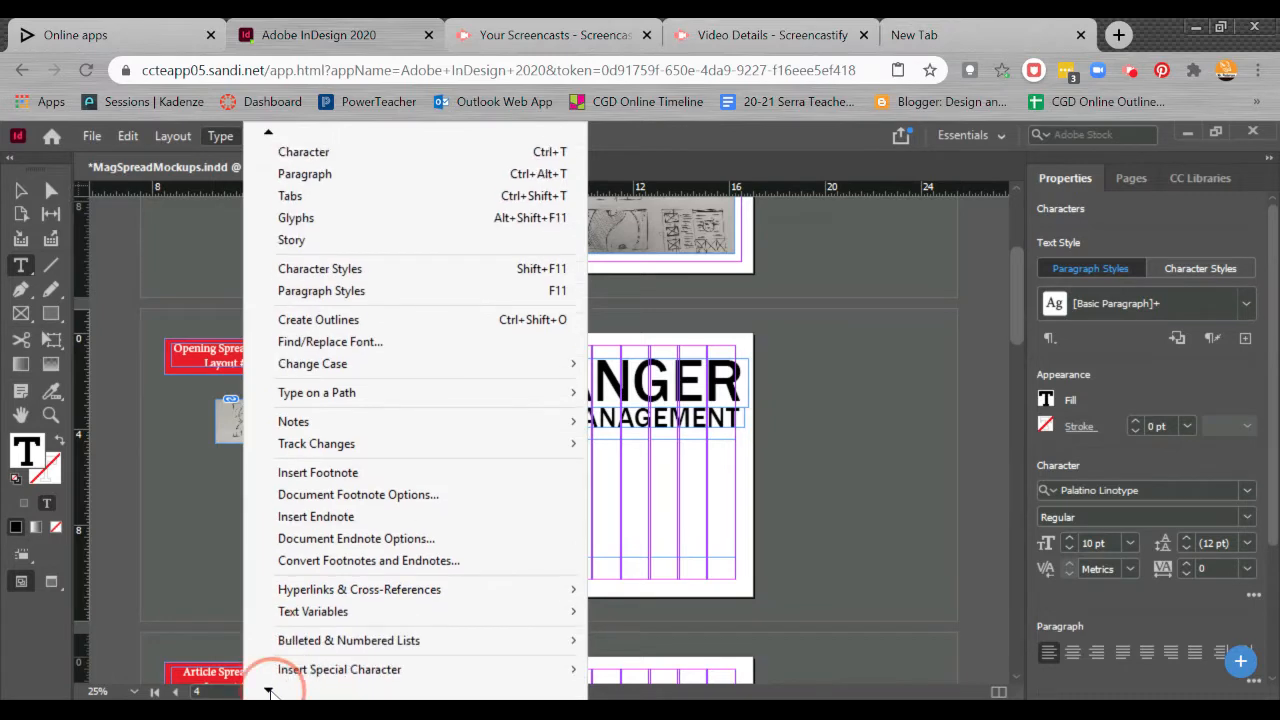
click(268, 692)
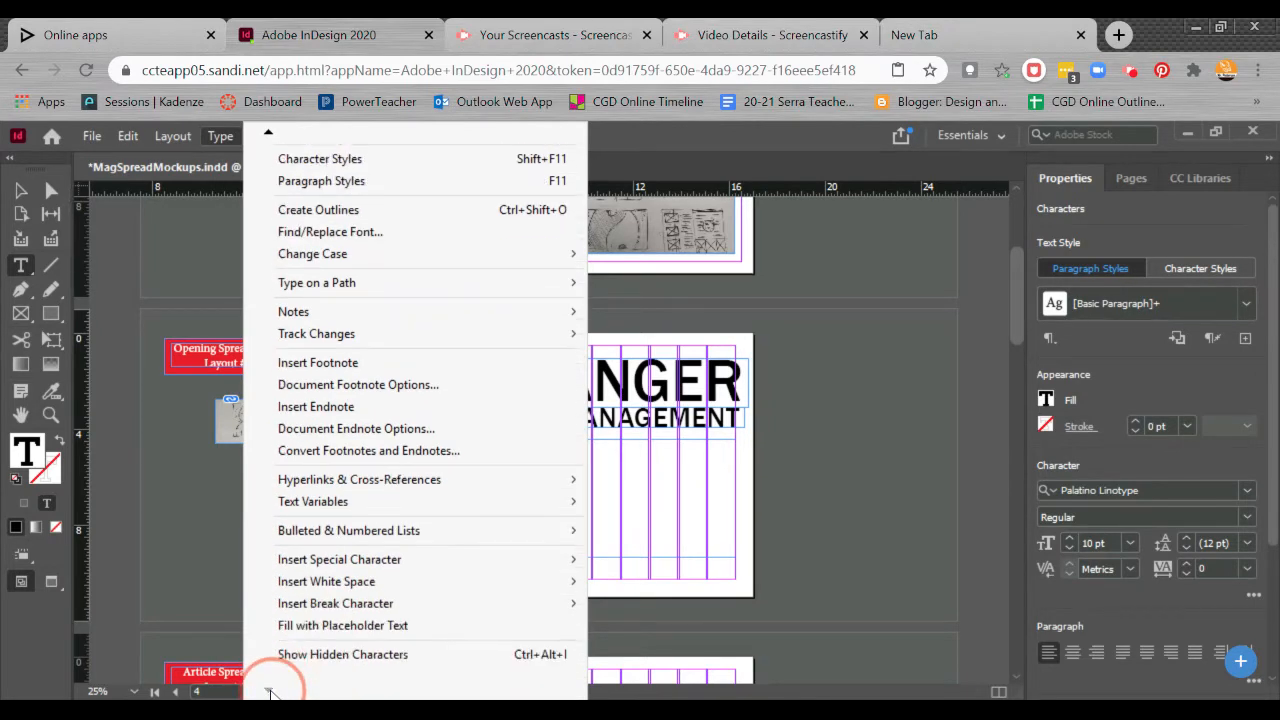
click(352, 625)
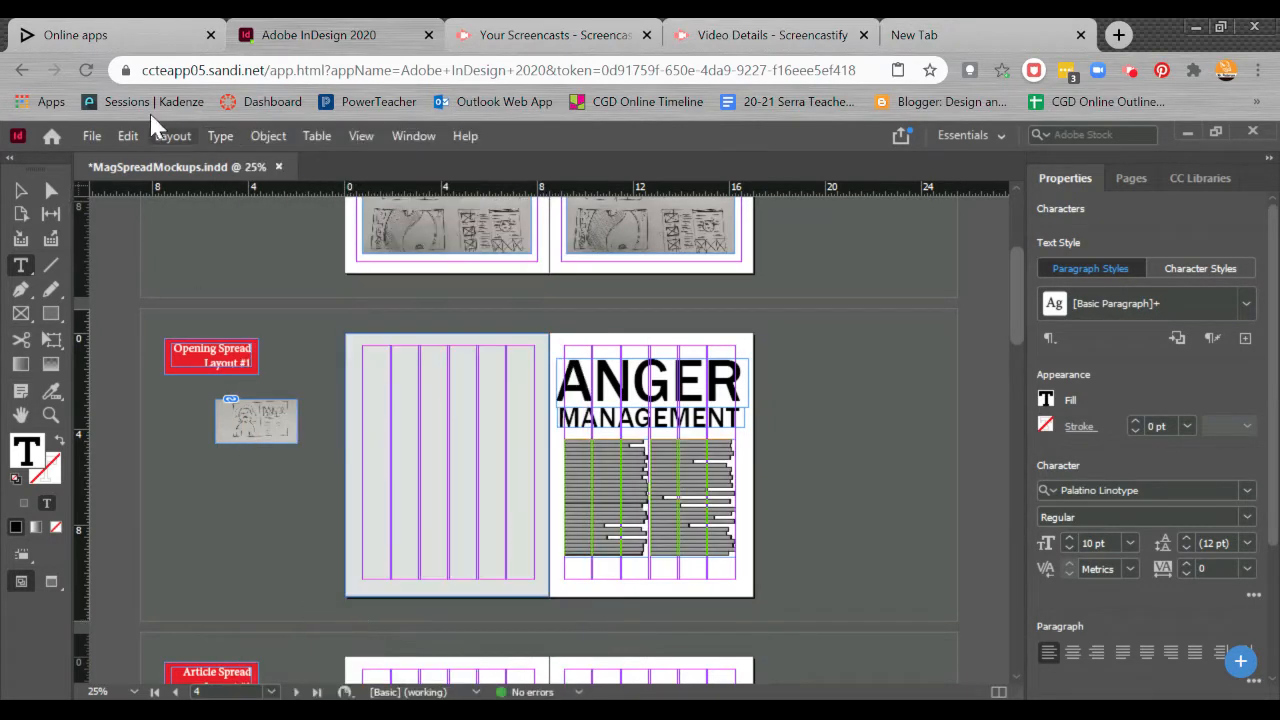
click(22, 192)
click(824, 503)
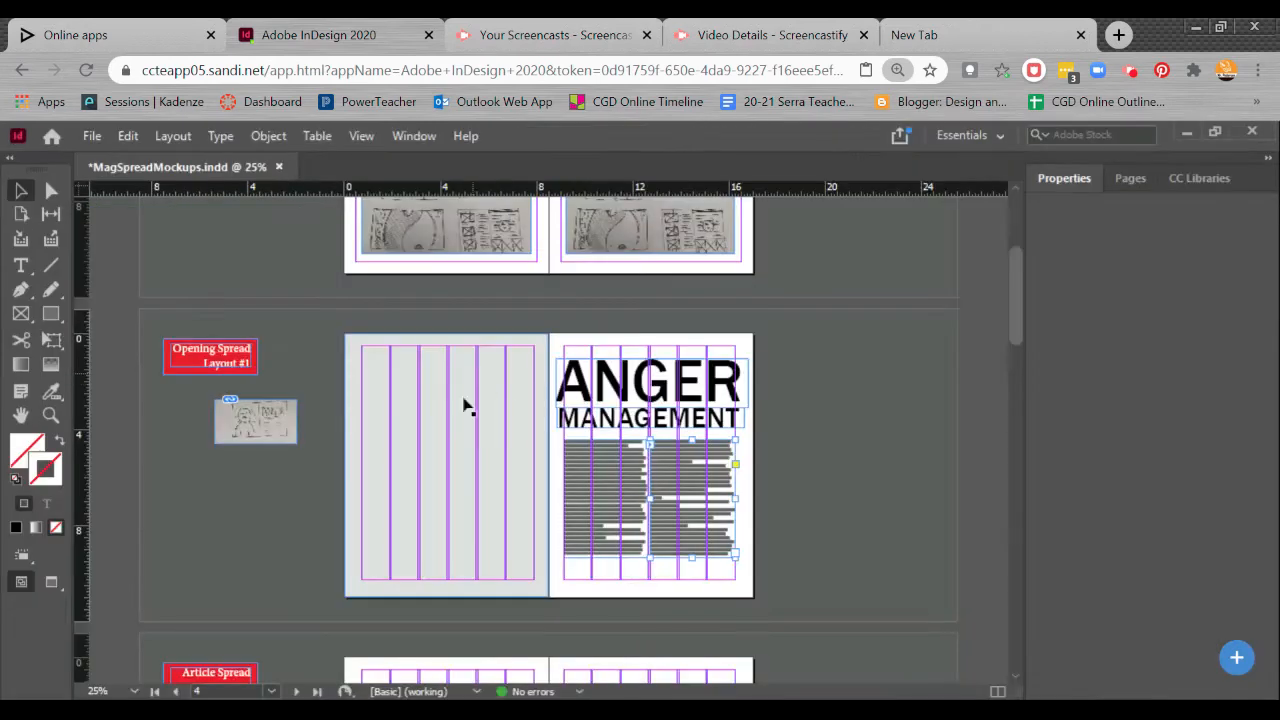
Examine the placeholder text at the lower end of the right page's second body column up close
click(50, 415)
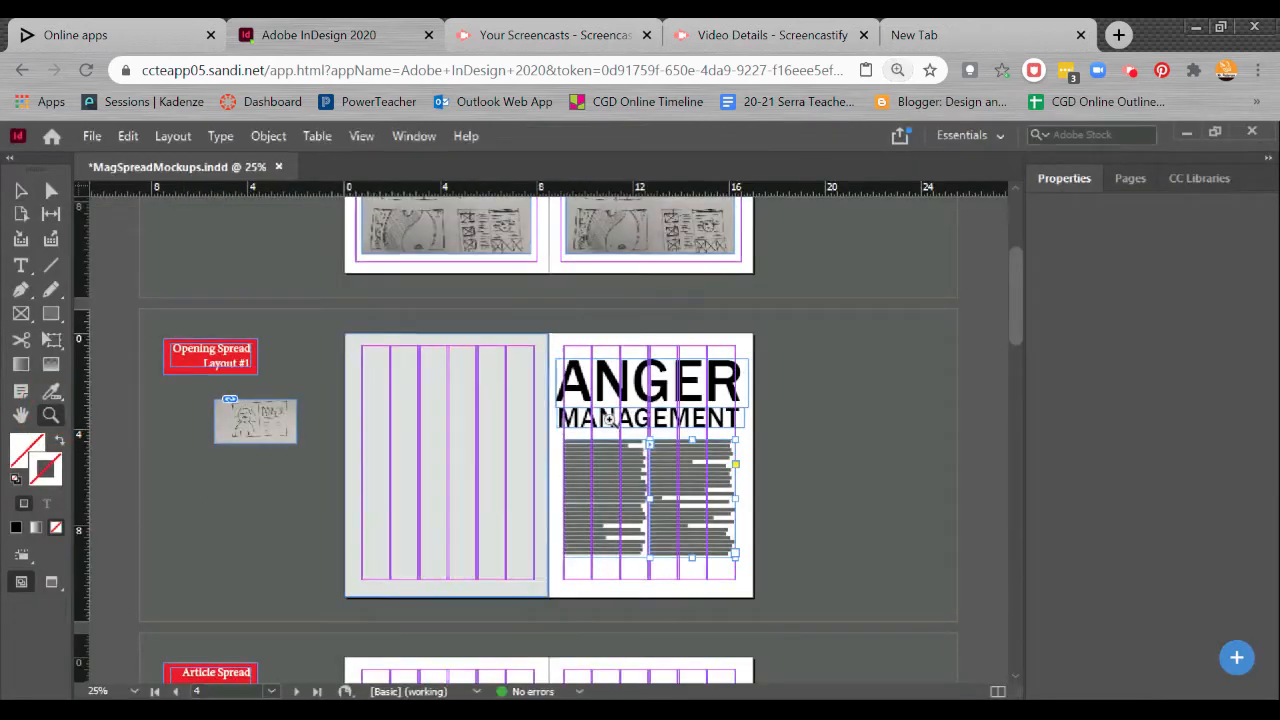
click(694, 505)
drag(520, 460, 717, 530)
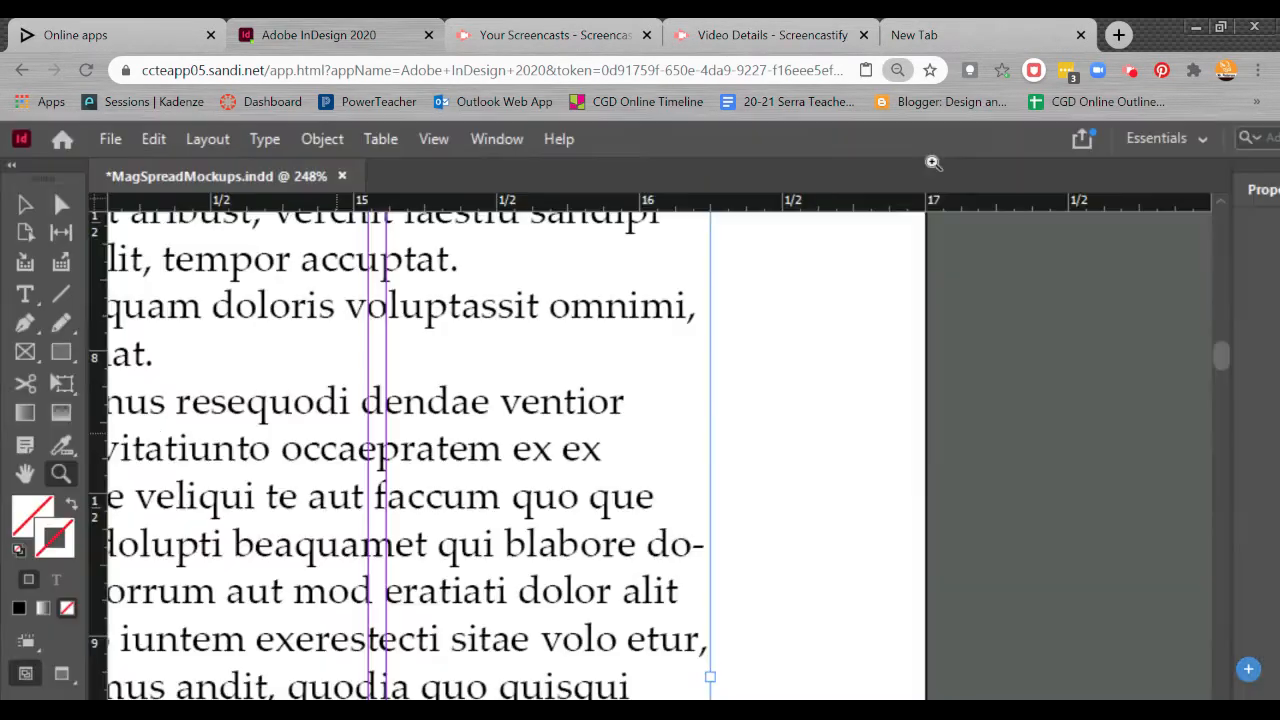
click(863, 130)
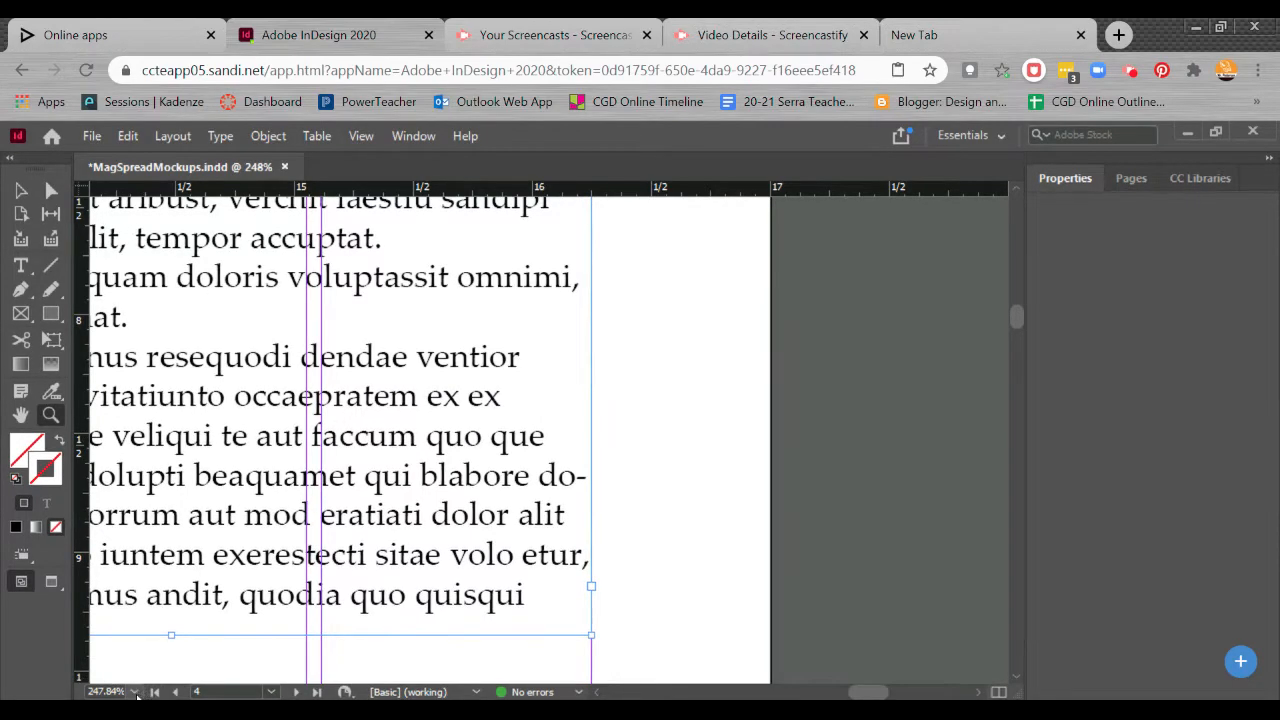
click(134, 691)
click(128, 400)
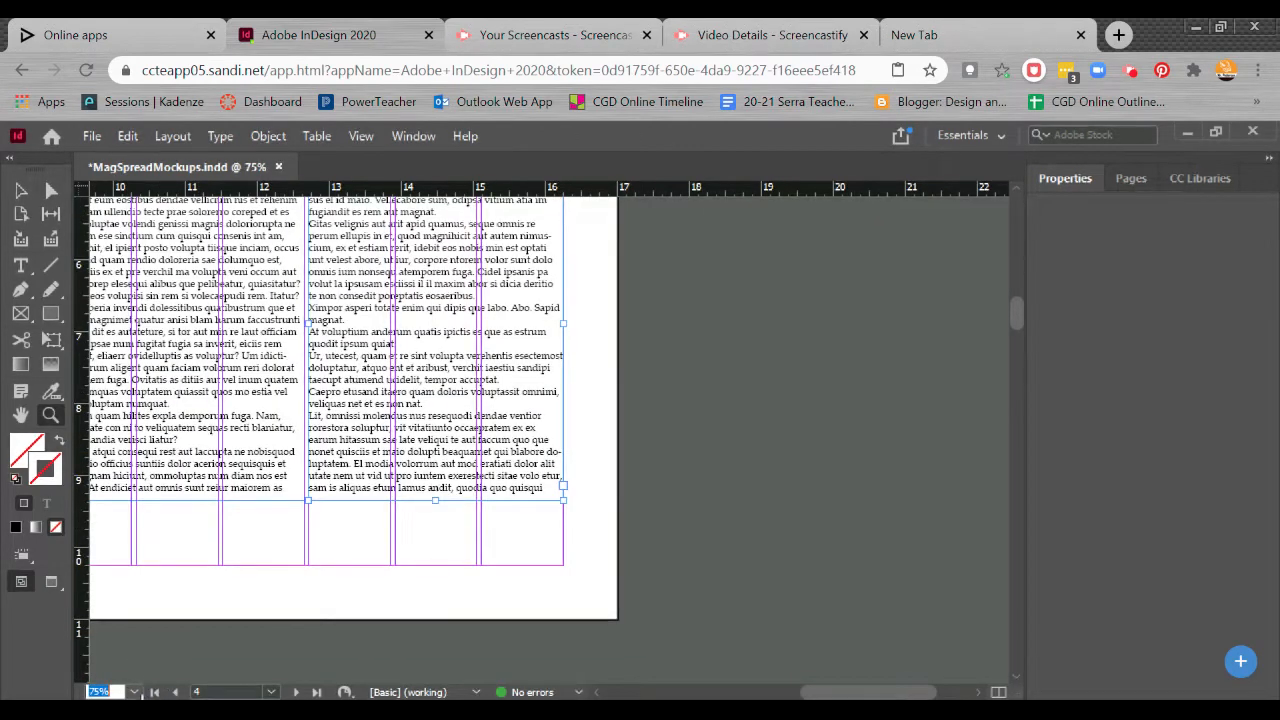
click(134, 691)
click(127, 353)
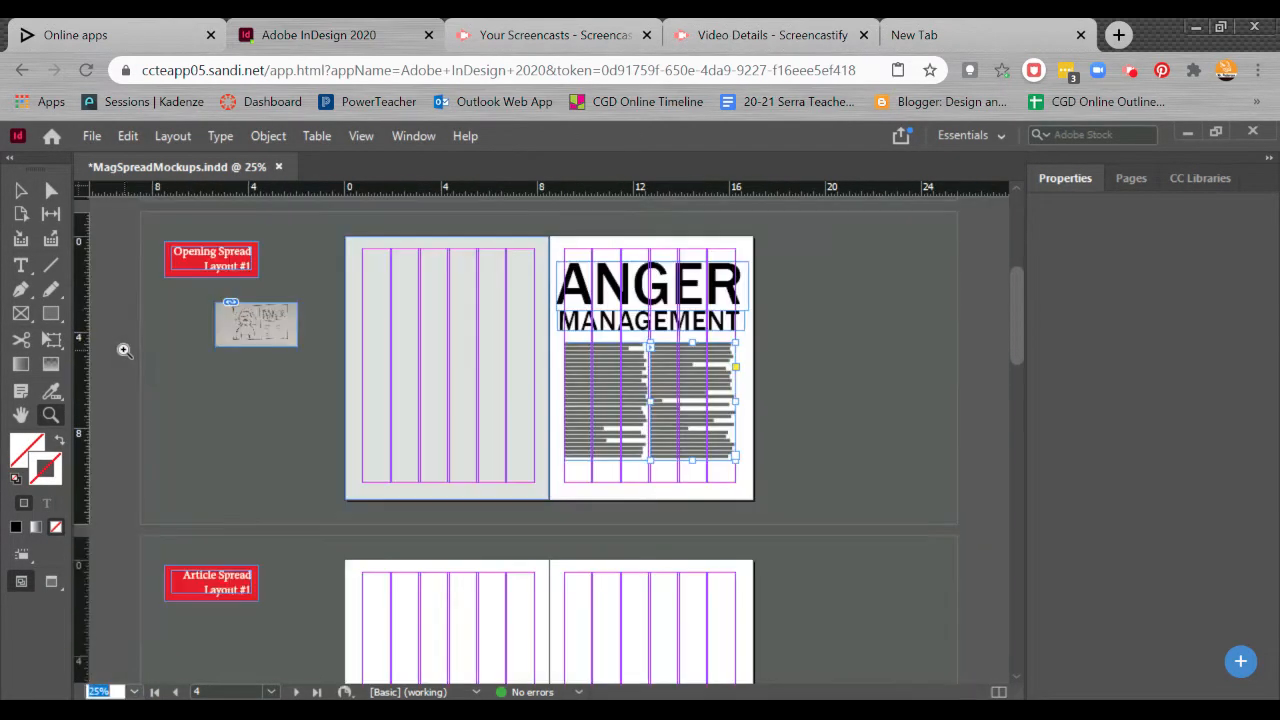
click(18, 196)
click(808, 328)
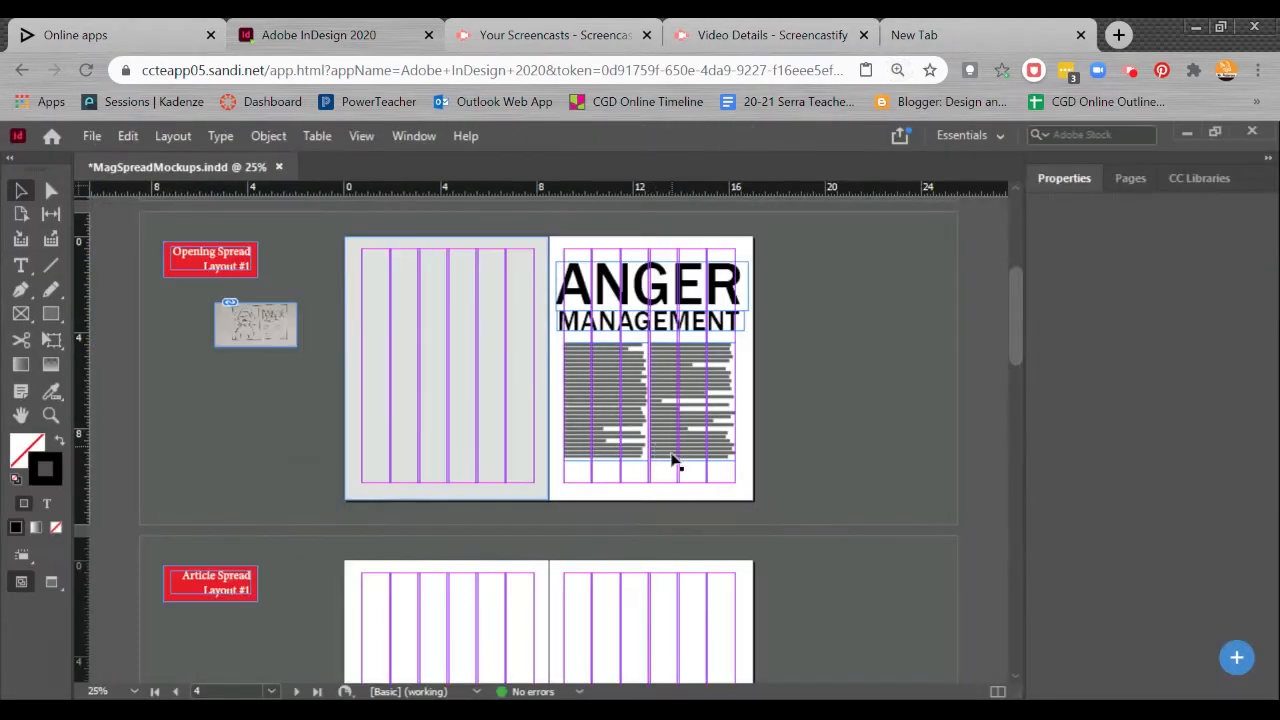
Add a one-column-wide text frame below the right page's bottom margin in its third column, containing "Mad Monthly 23"
click(20, 265)
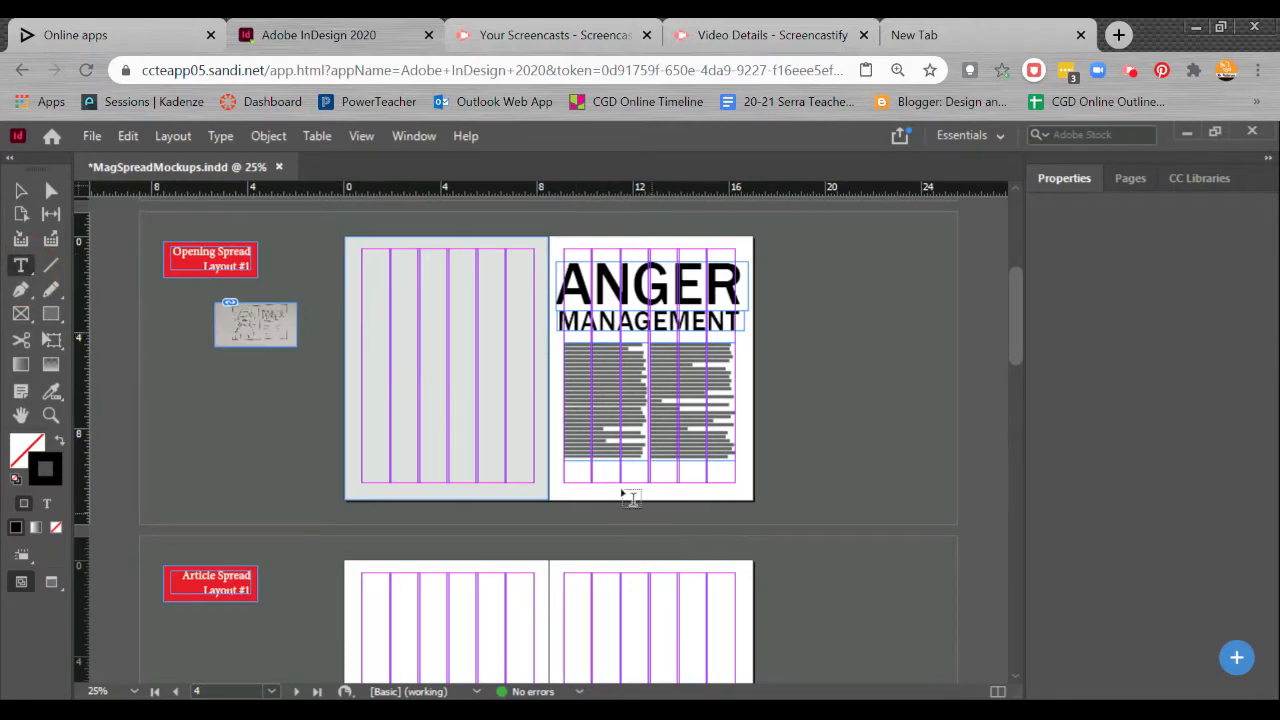
drag(622, 486, 648, 492)
key(ctrl+equal)
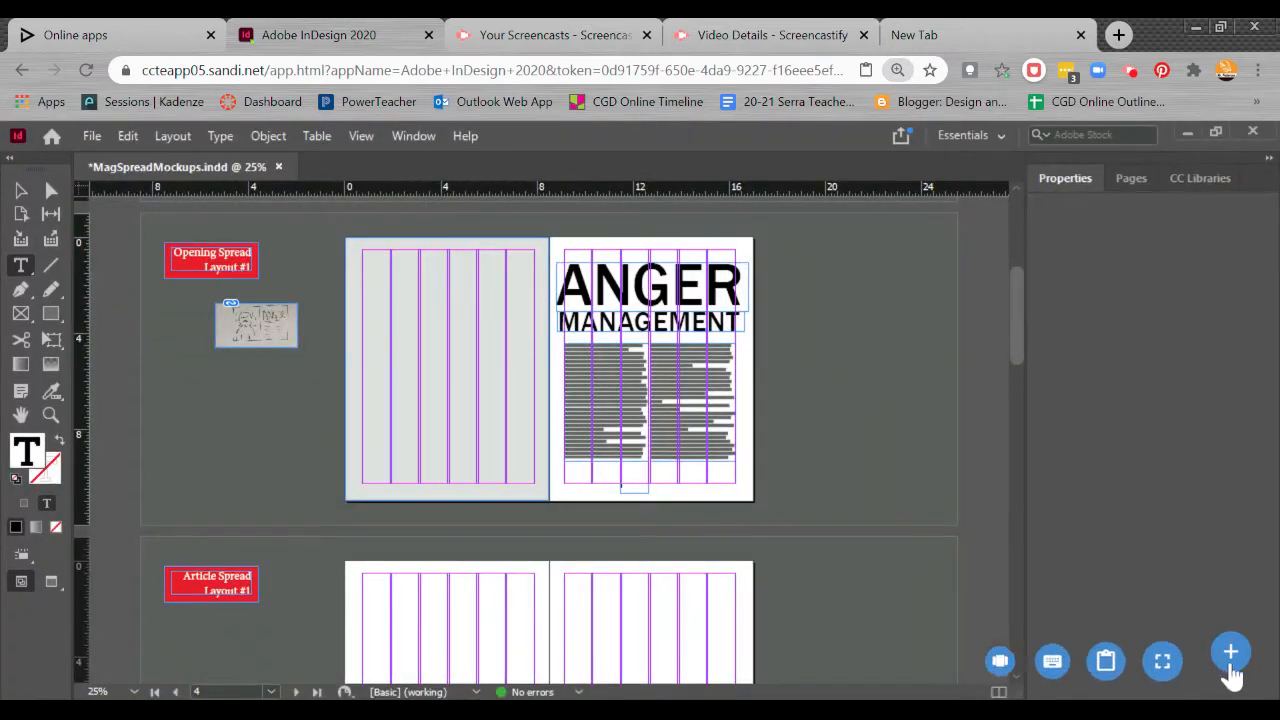
click(1237, 668)
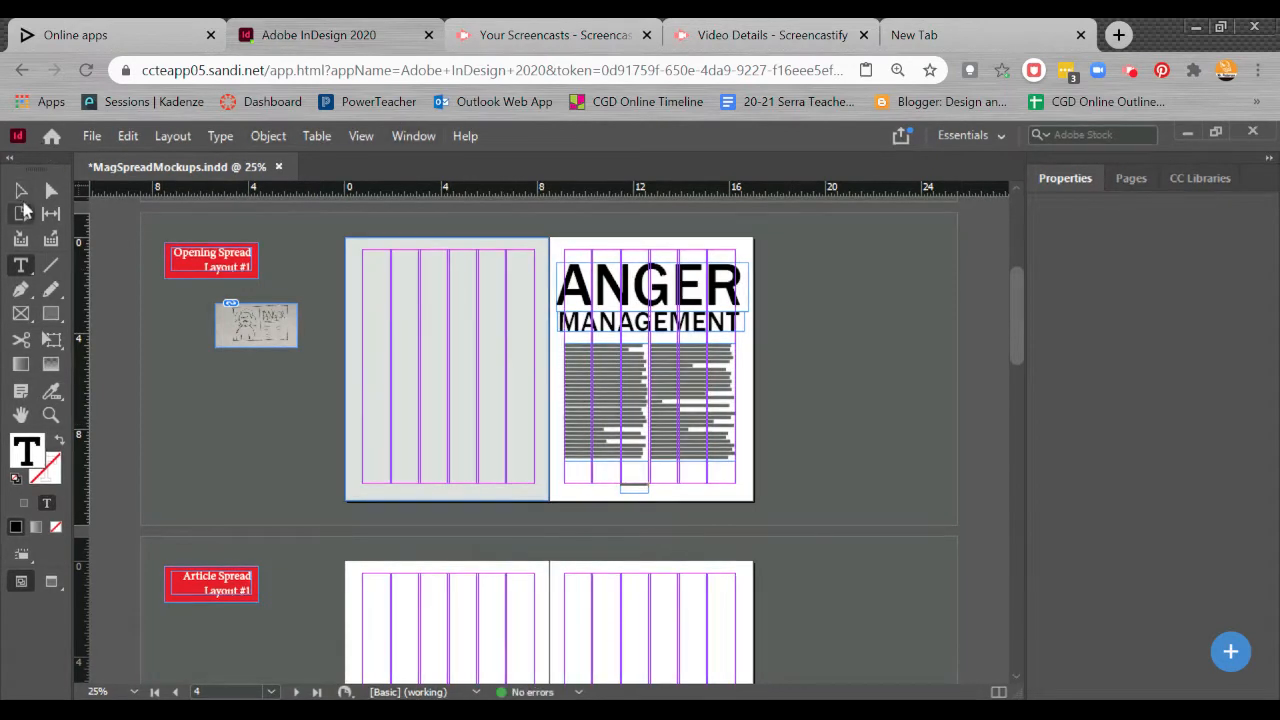
Shorten the "Mad Monthly 23" text frame from its lower edge to the height of its single line
click(21, 191)
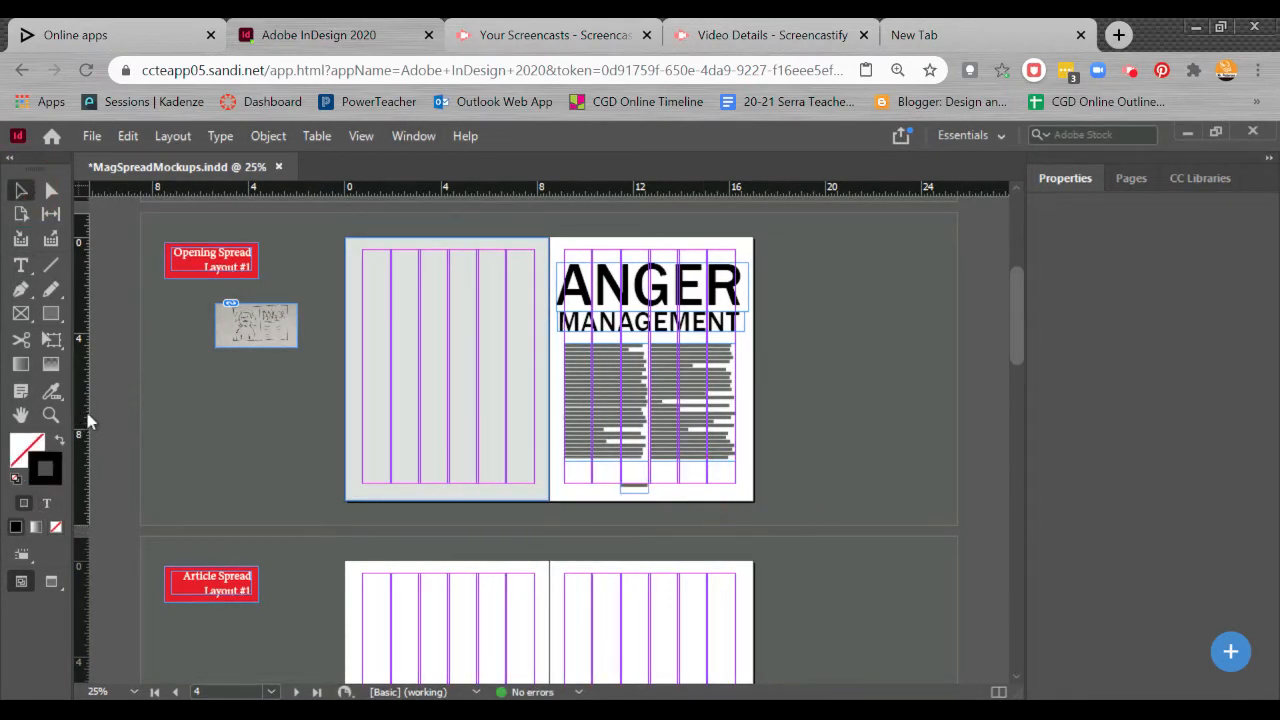
click(54, 417)
drag(612, 482, 661, 509)
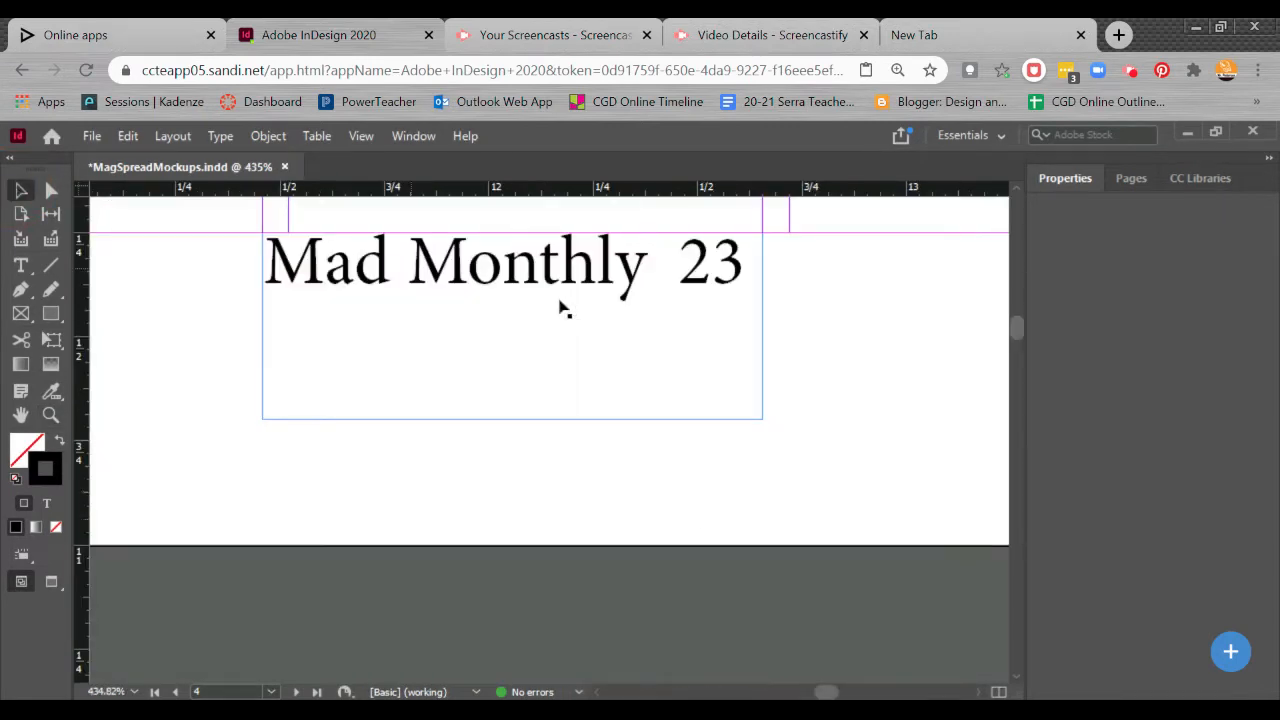
drag(578, 366, 585, 366)
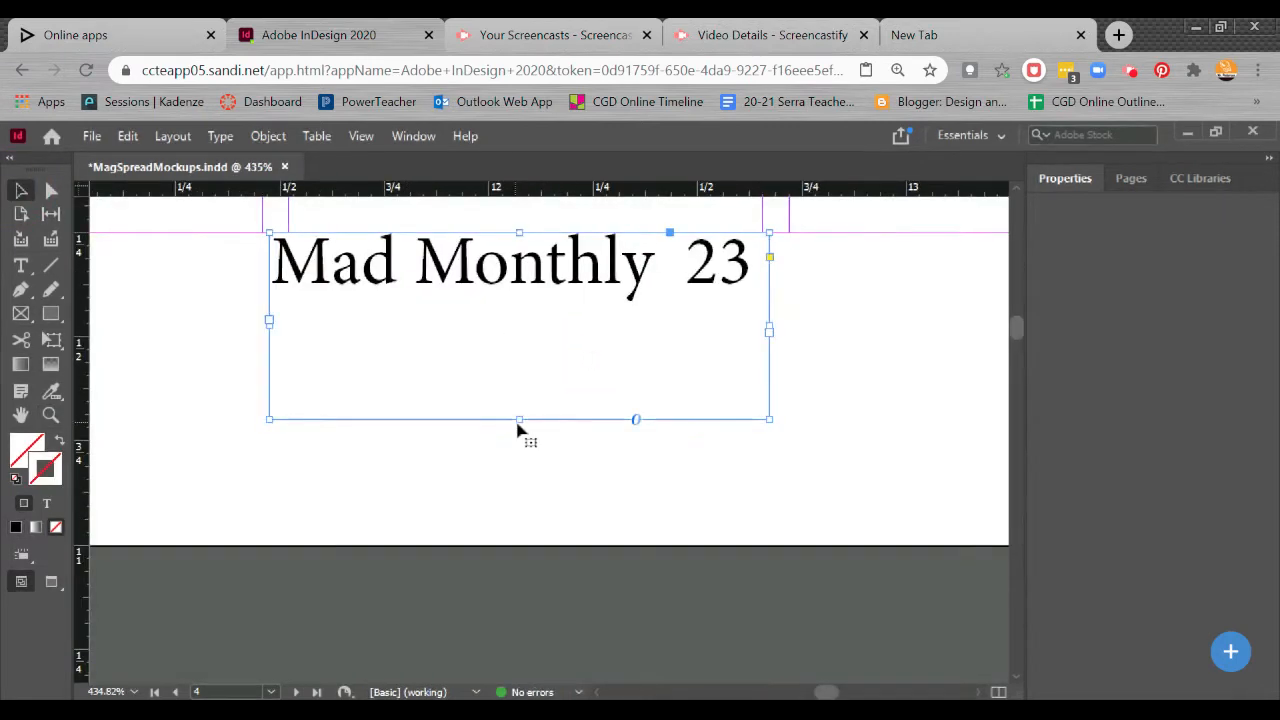
drag(520, 420, 519, 290)
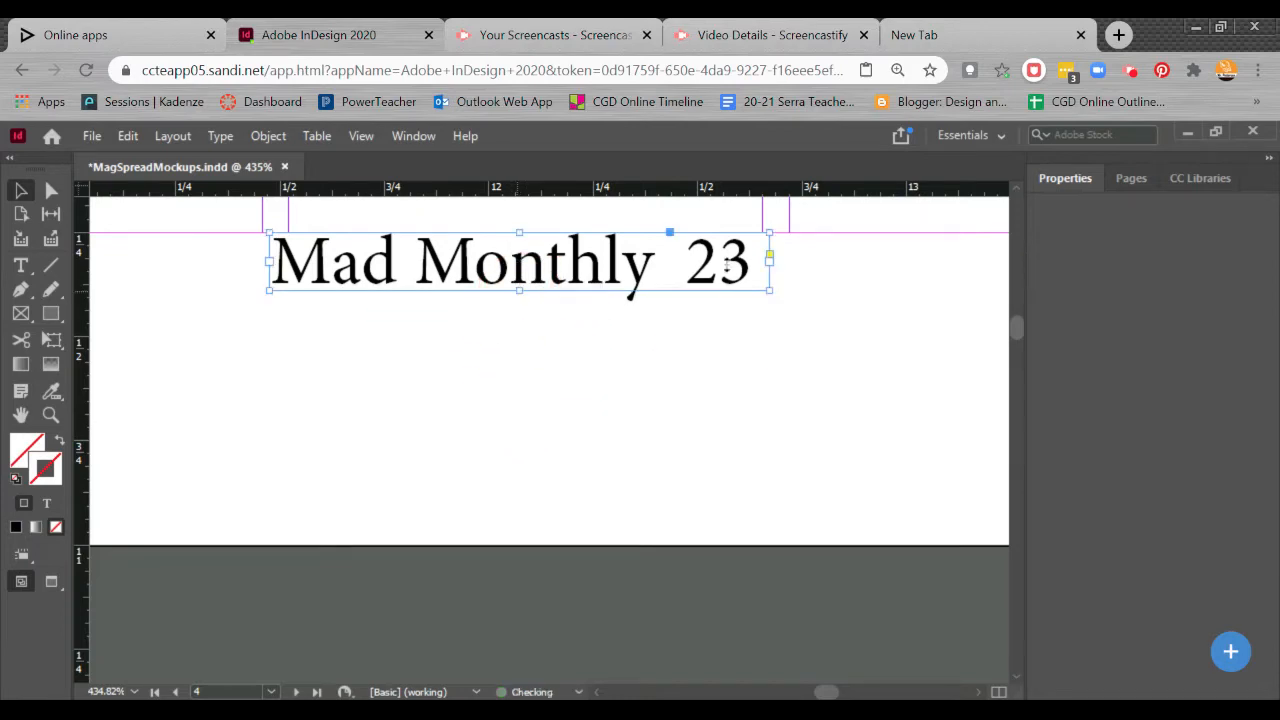
Narrow the "Mad Monthly 23" frame to its text and place it below the bottom margin, flush with the right page's outer margin
key(ctrl+minus)
key(ctrl+minus)
key(ctrl+minus)
key(ctrl+minus)
key(ctrl+minus)
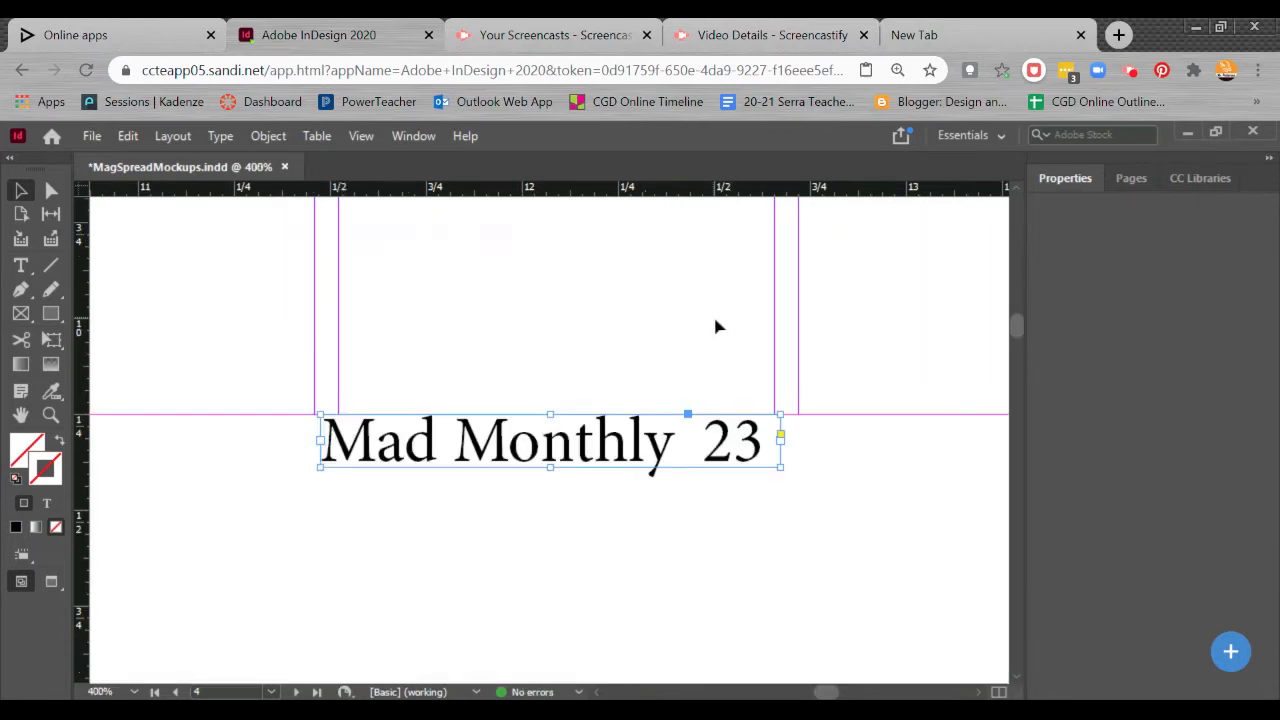
key(ctrl+minus)
key(ctrl+minus)
key(ctrl+minus)
key(ctrl+minus)
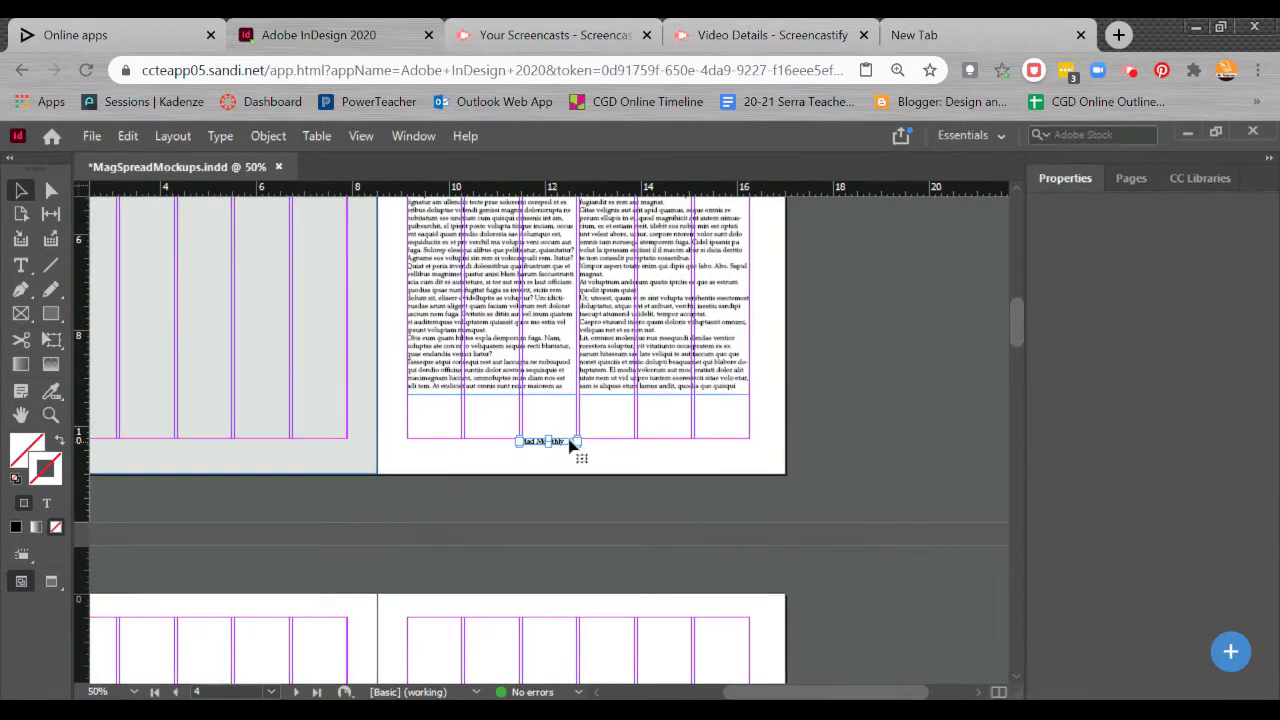
drag(577, 441, 721, 455)
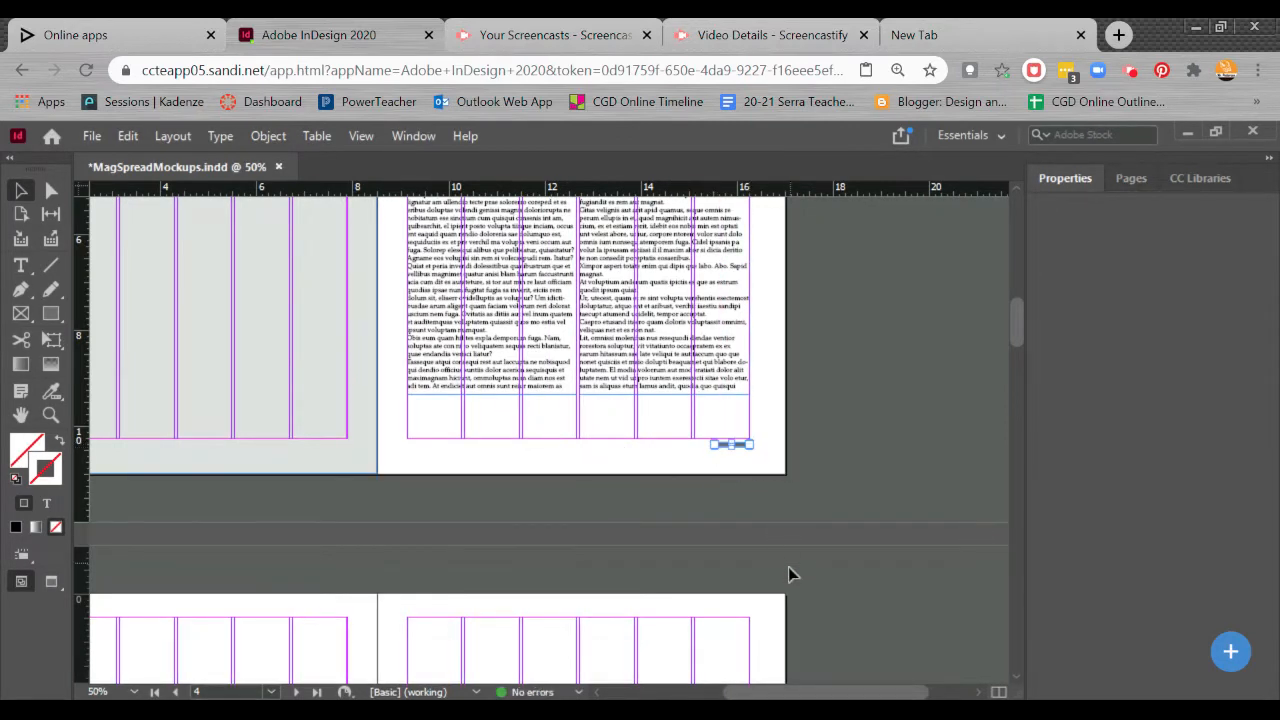
drag(649, 482, 834, 490)
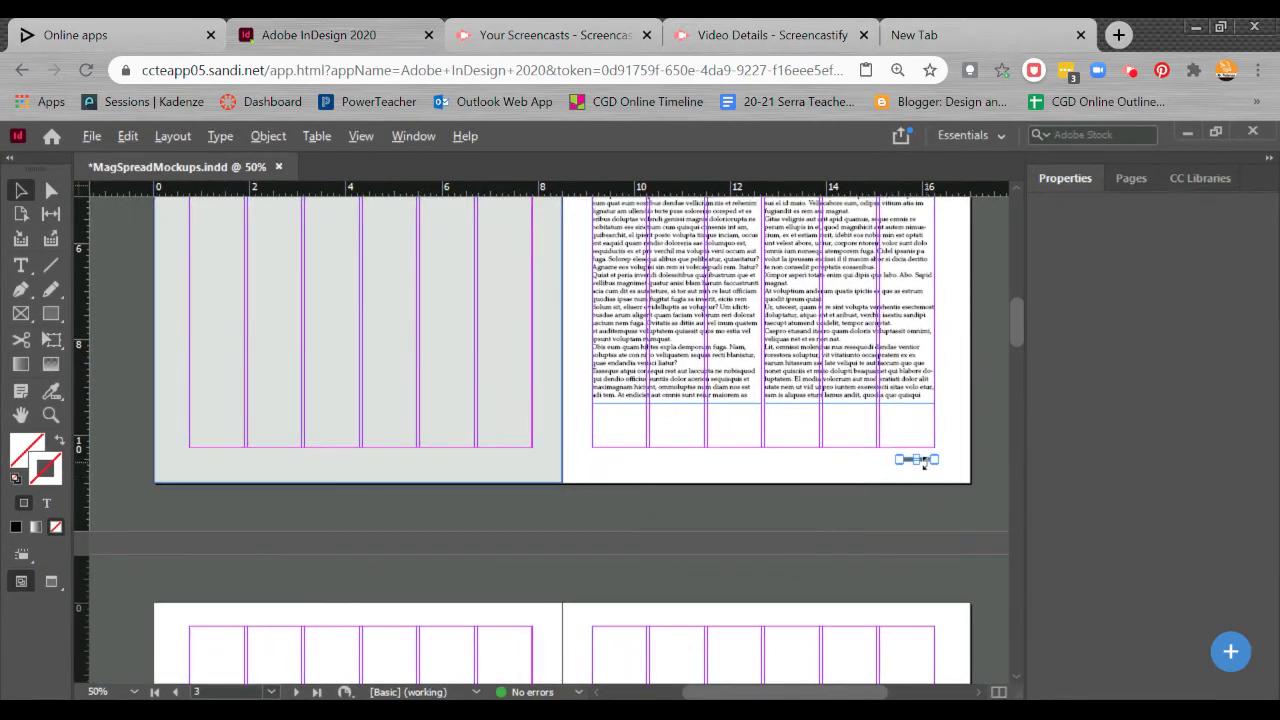
Duplicate the "Mad Monthly 23" footer to the left page's outer margin and paste both footers in place on the Article Spread Layout #1 spread
drag(924, 462, 217, 492)
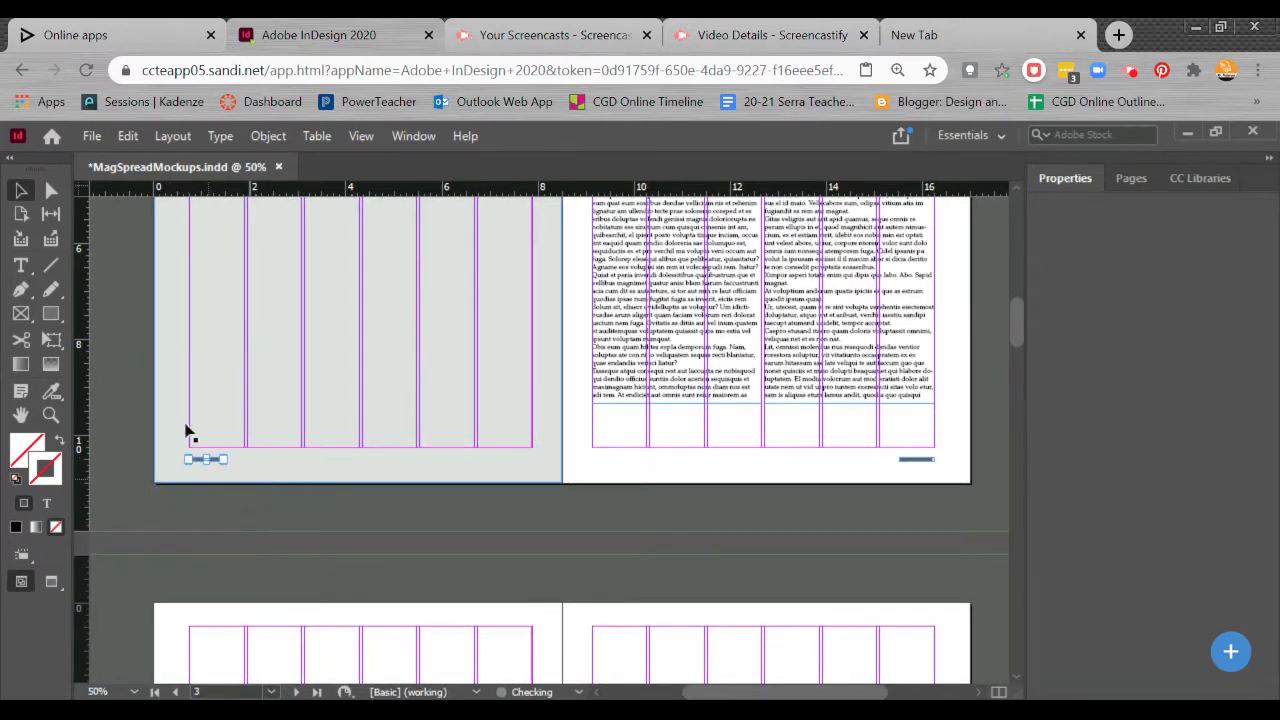
shift+click(915, 464)
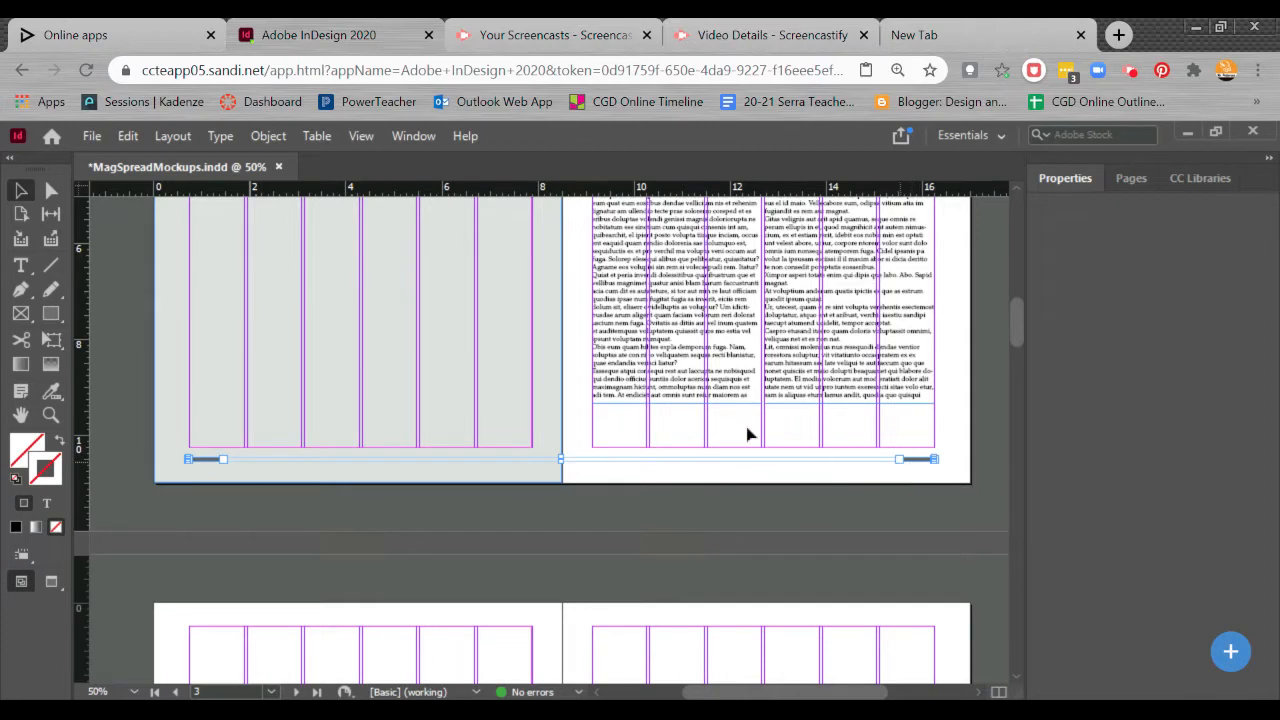
scroll(748, 434, down, 5)
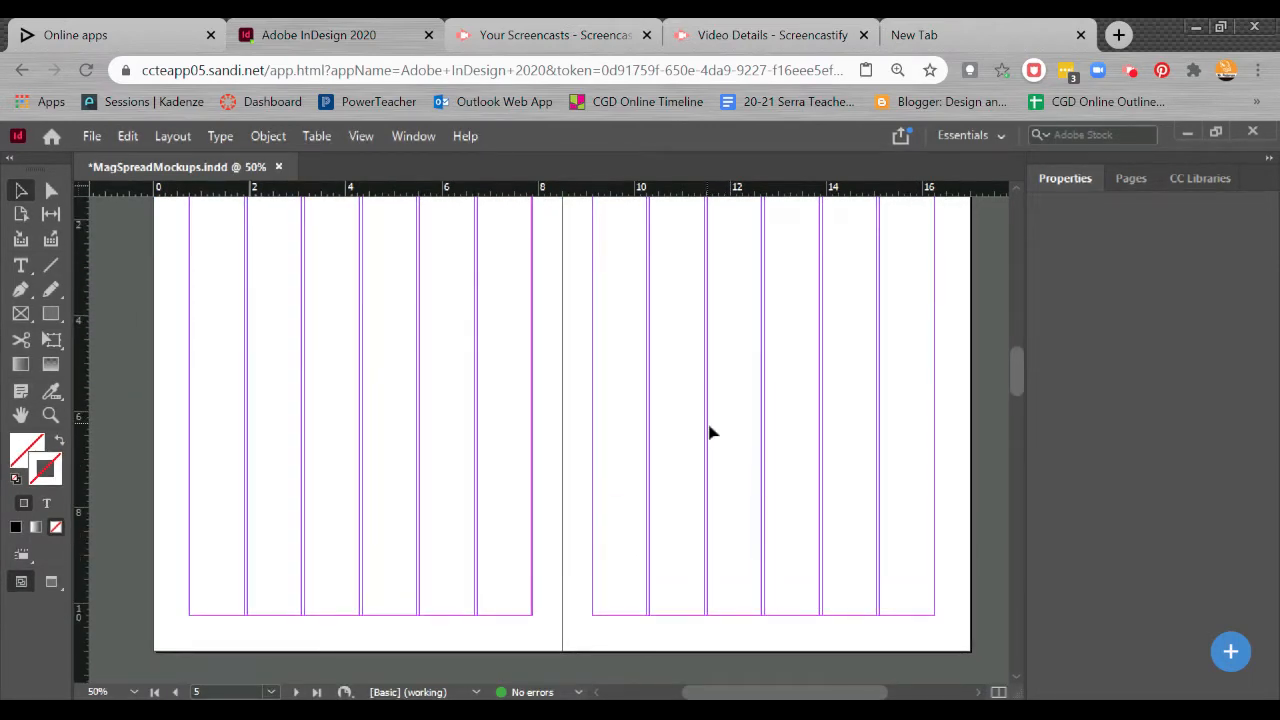
scroll(708, 430, up, 2)
right_click(586, 291)
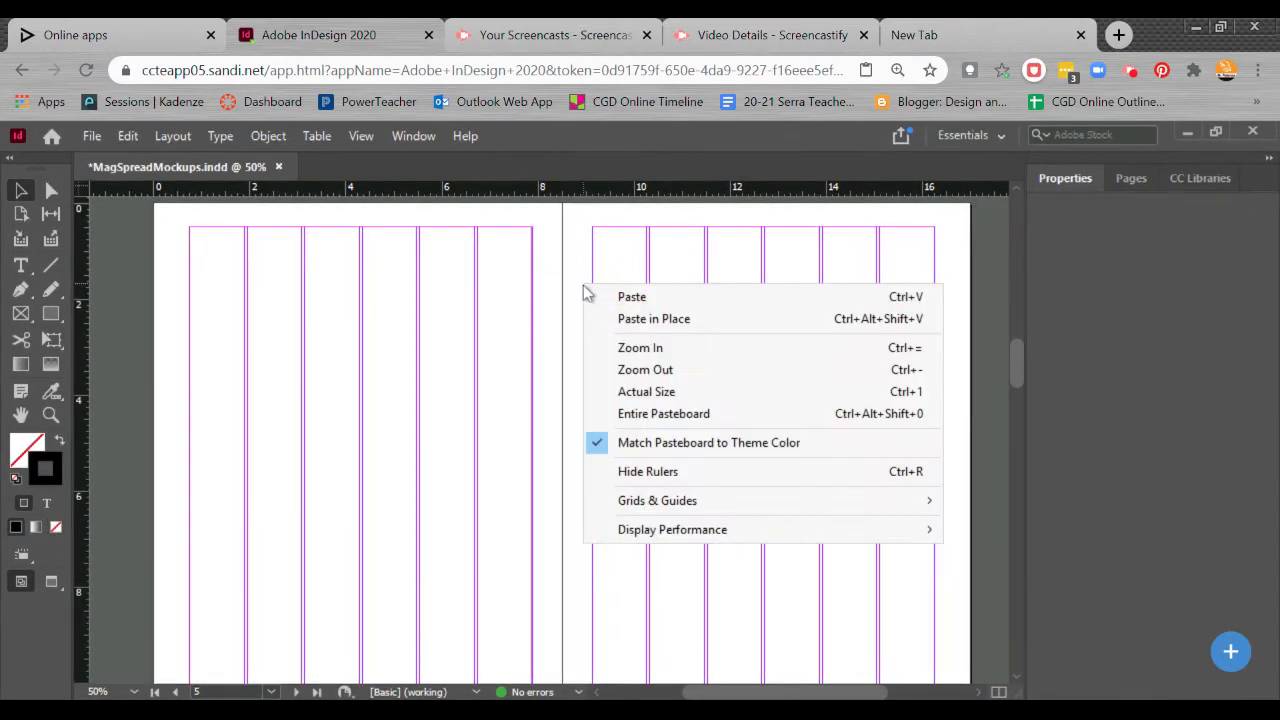
click(627, 320)
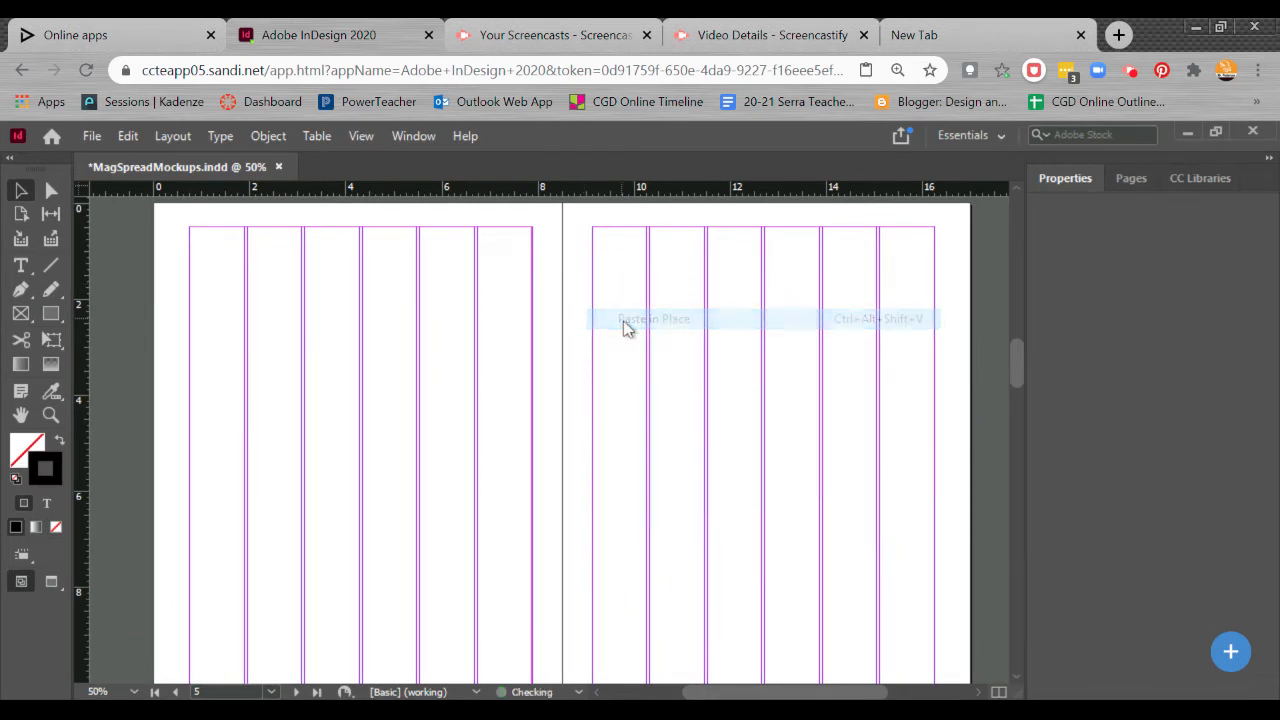
Paste the pair of footers in place on the spreads starting with pages 7 and 9
scroll(606, 323, down, 3)
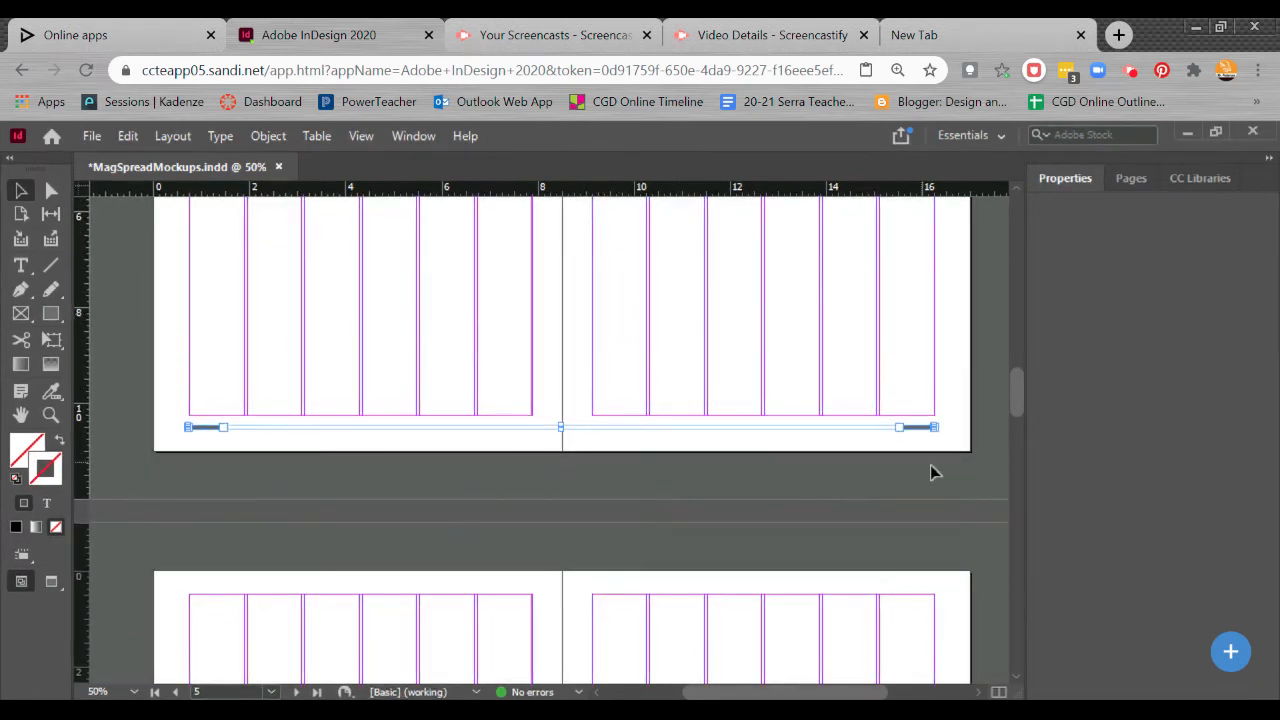
scroll(631, 517, down, 3)
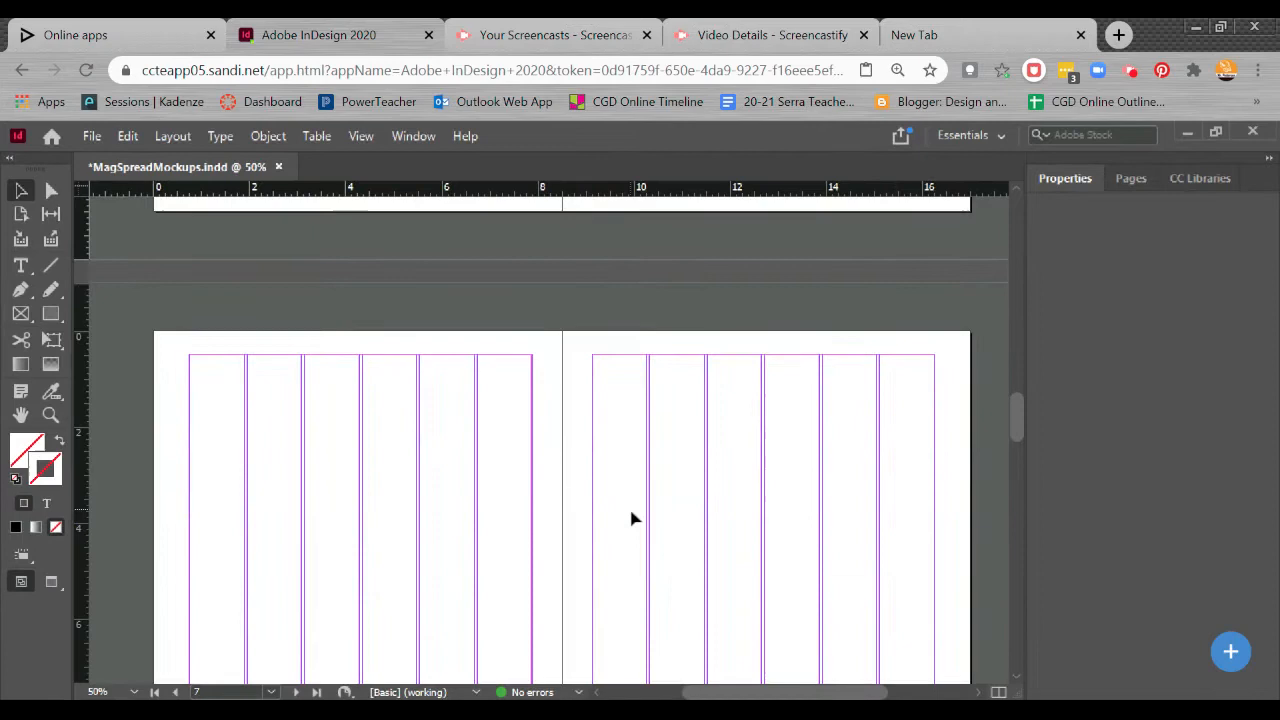
click(593, 470)
right_click(593, 470)
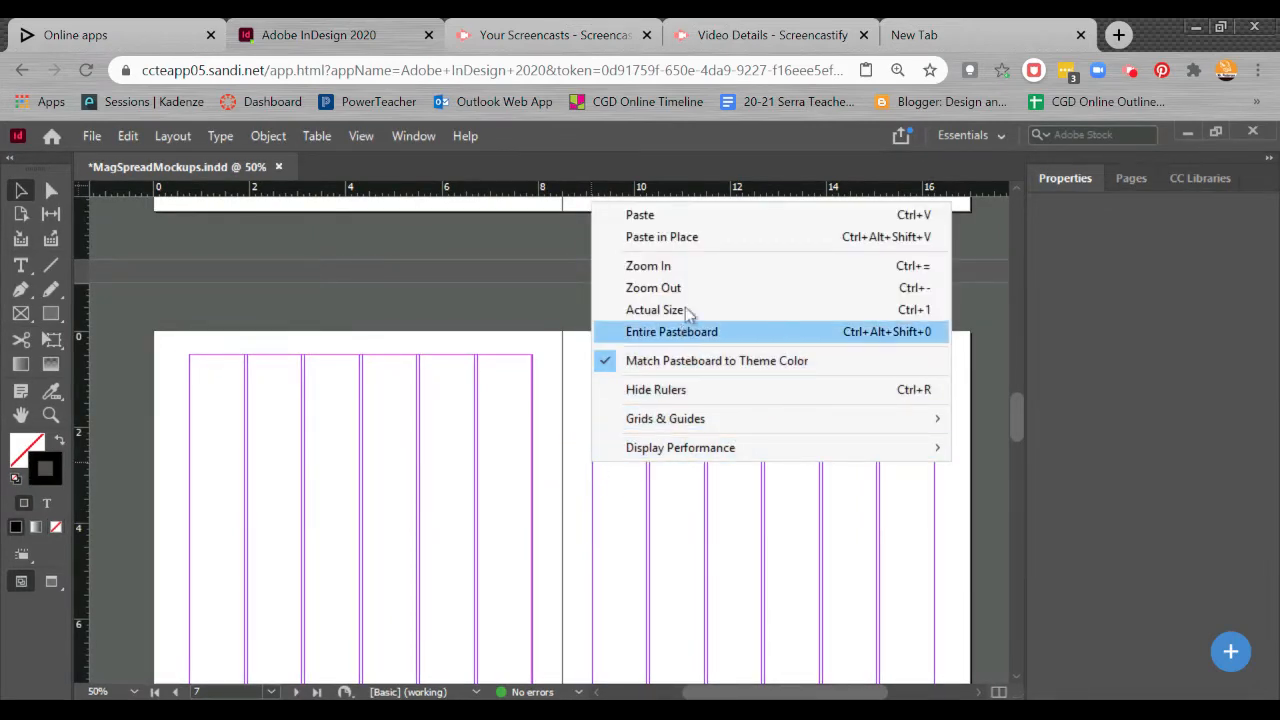
click(630, 237)
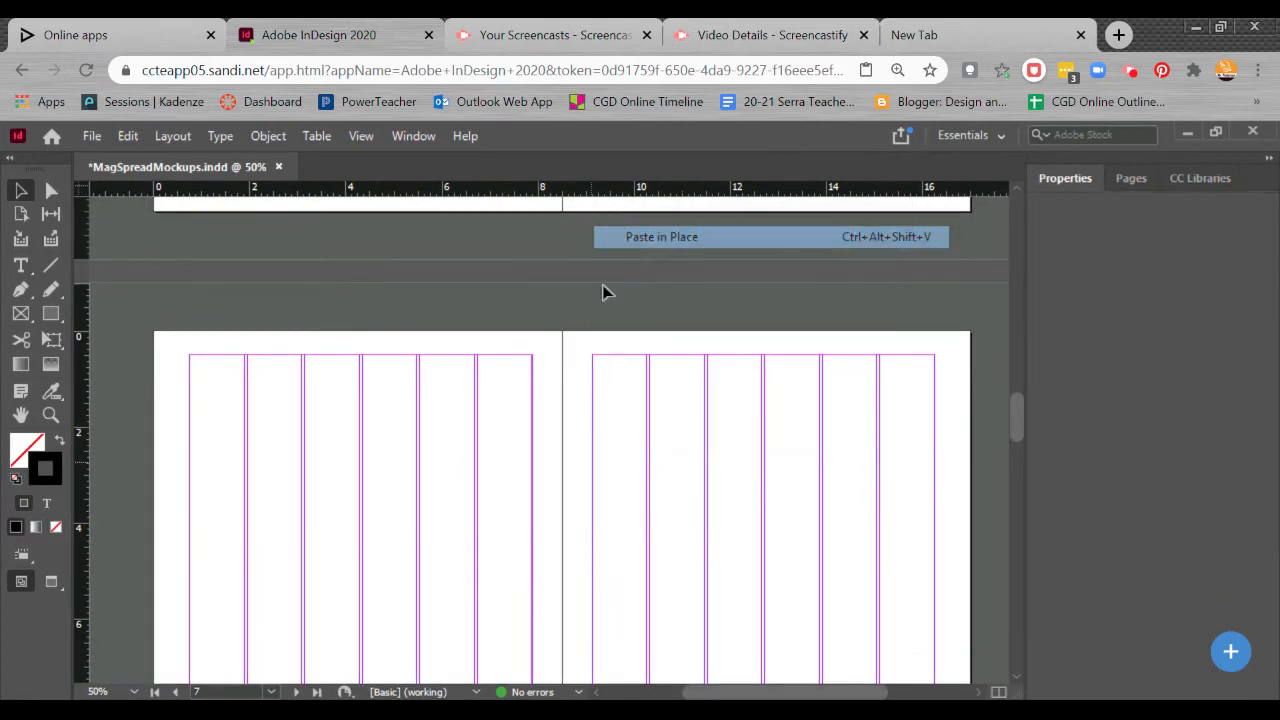
scroll(565, 465, down, 10)
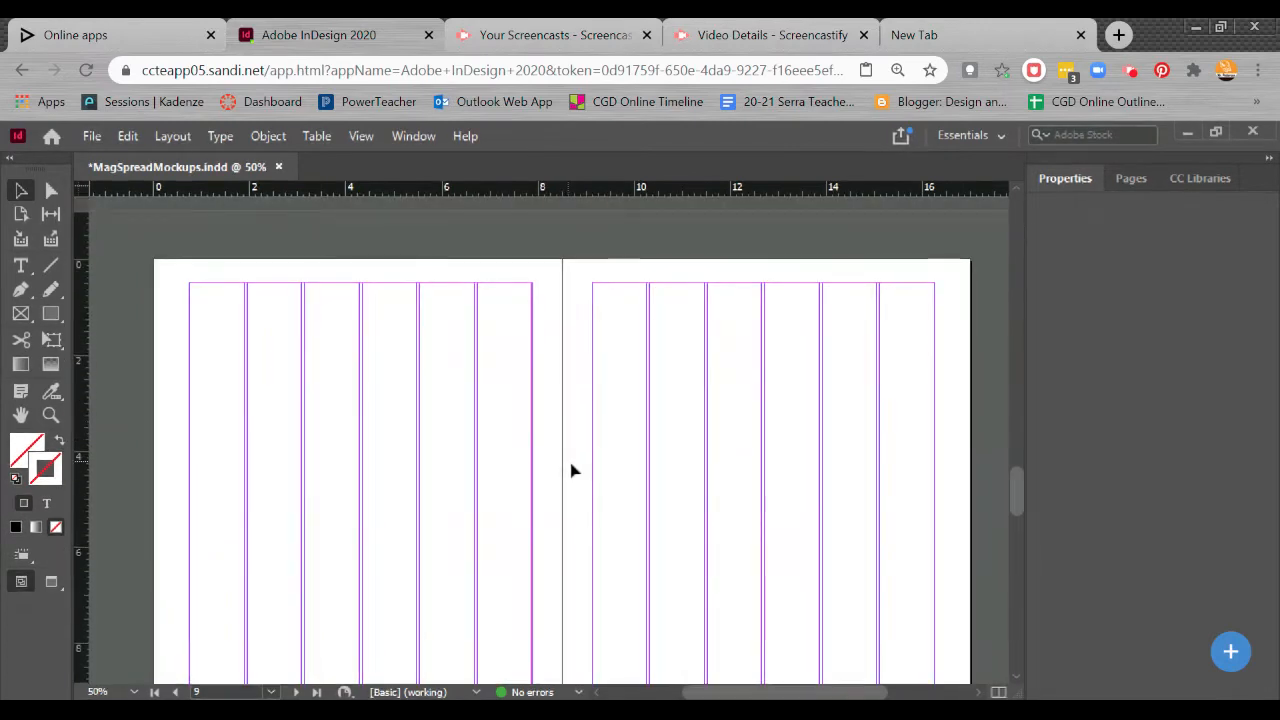
scroll(575, 478, down, 2)
right_click(583, 488)
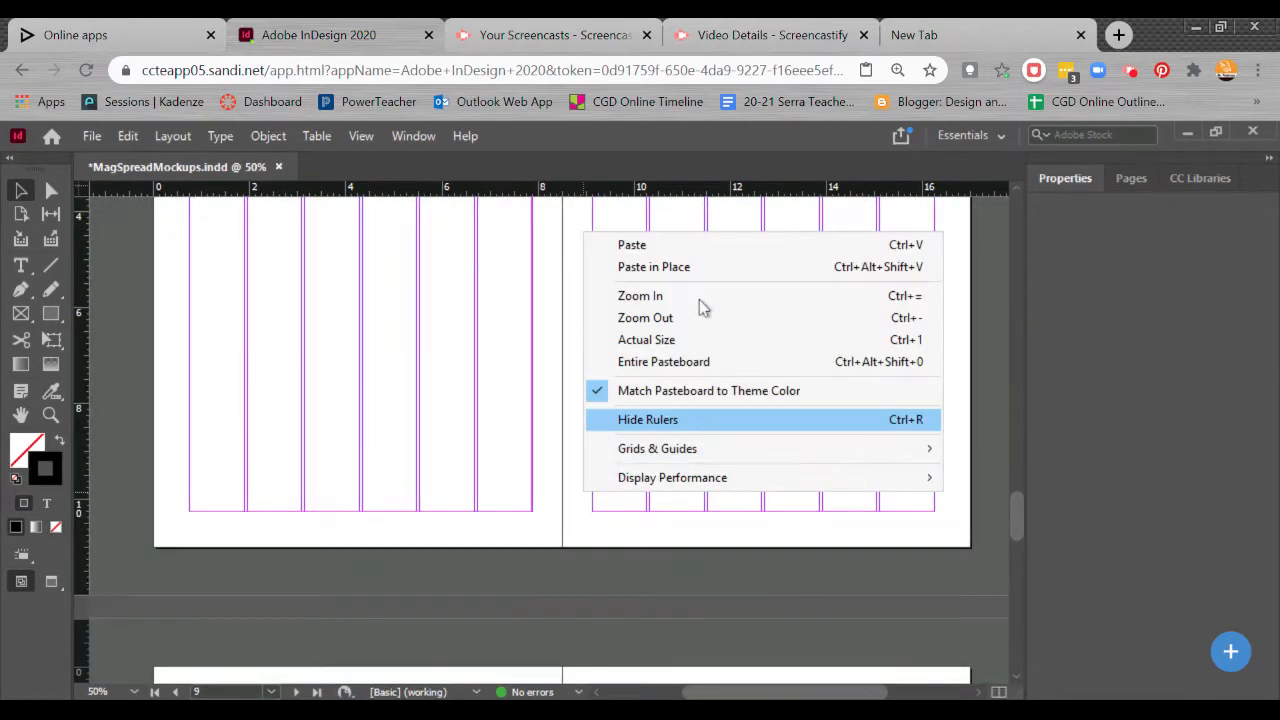
click(704, 268)
Paste the pair of footers in place on the last two spreads, starting with pages 11 and 13
scroll(536, 487, down, 10)
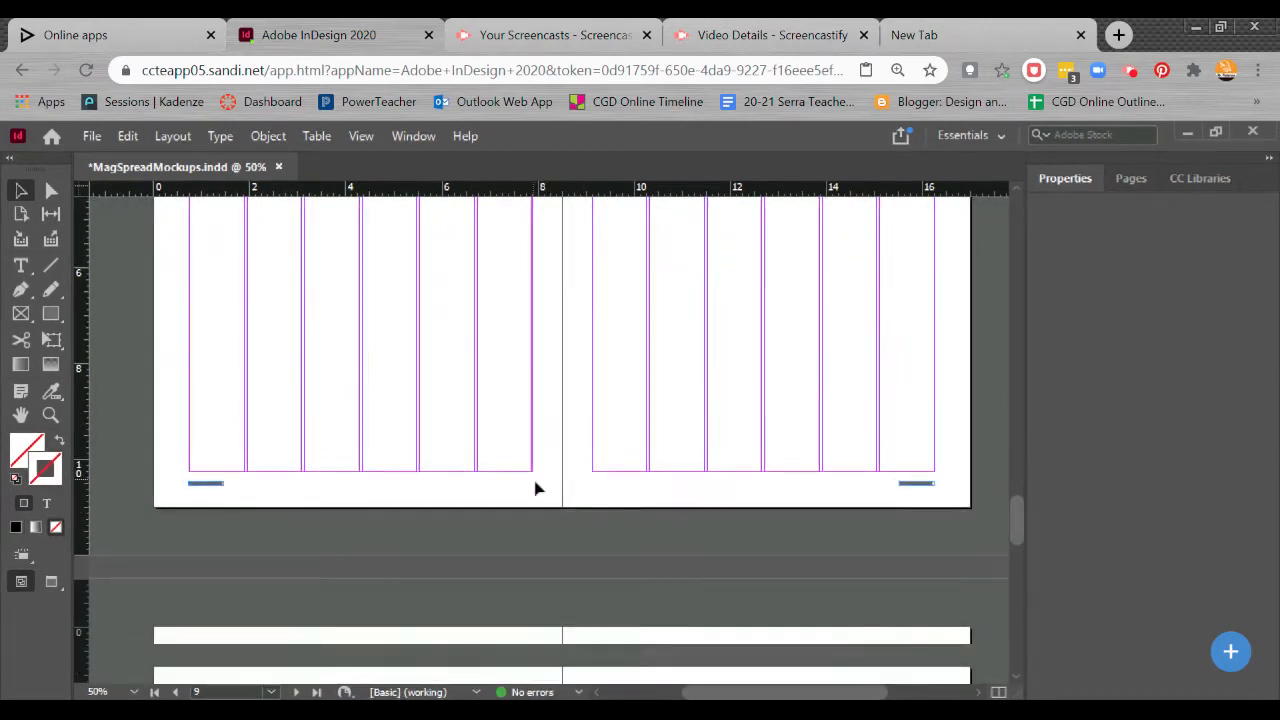
right_click(535, 488)
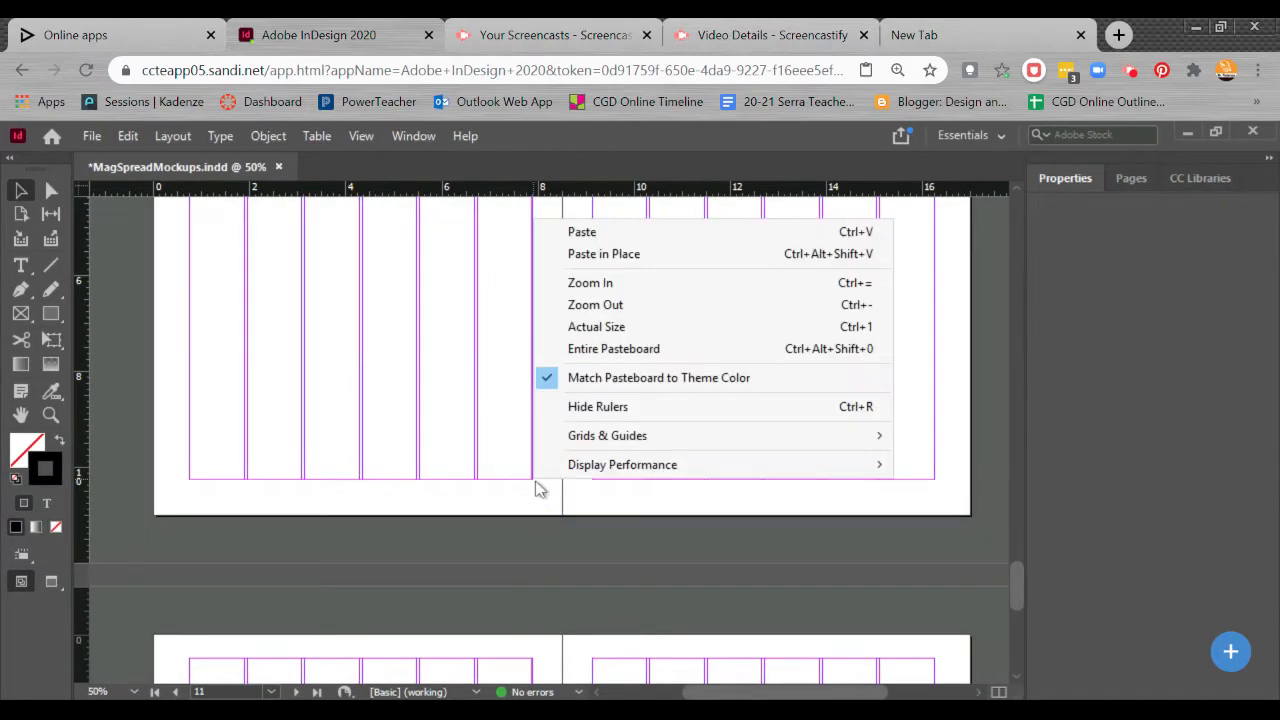
click(612, 254)
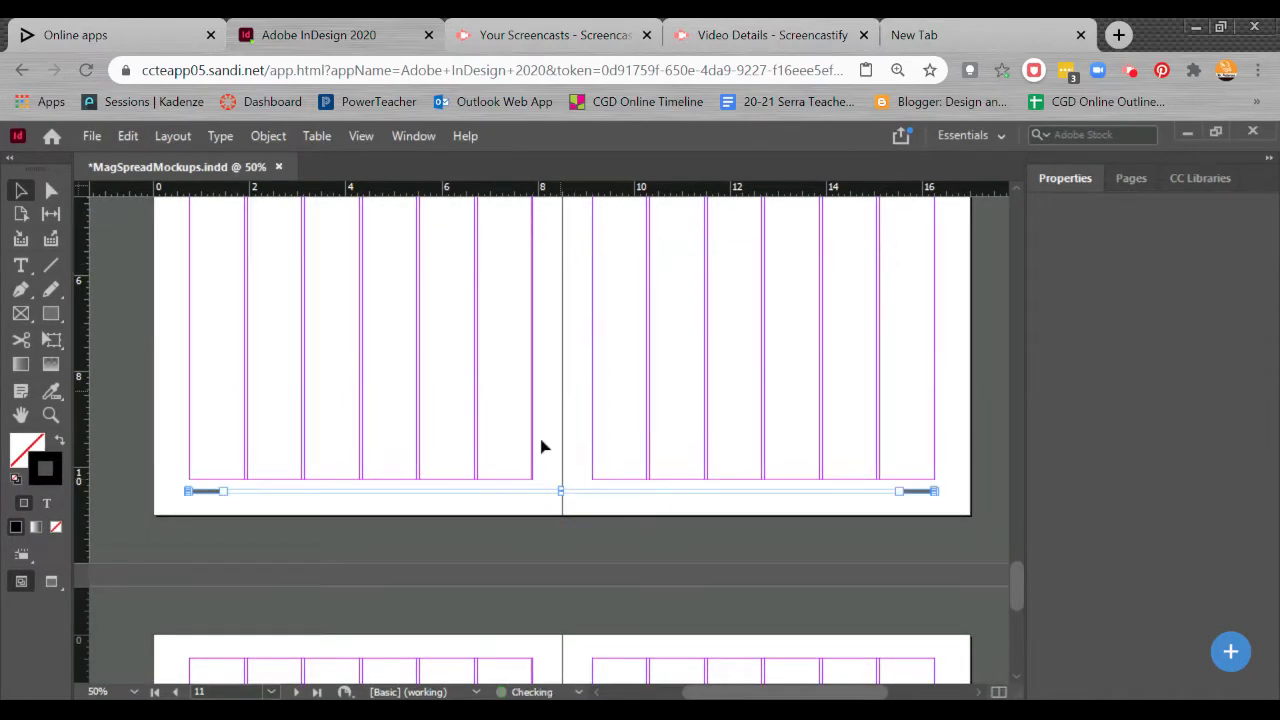
scroll(540, 452, down, 10)
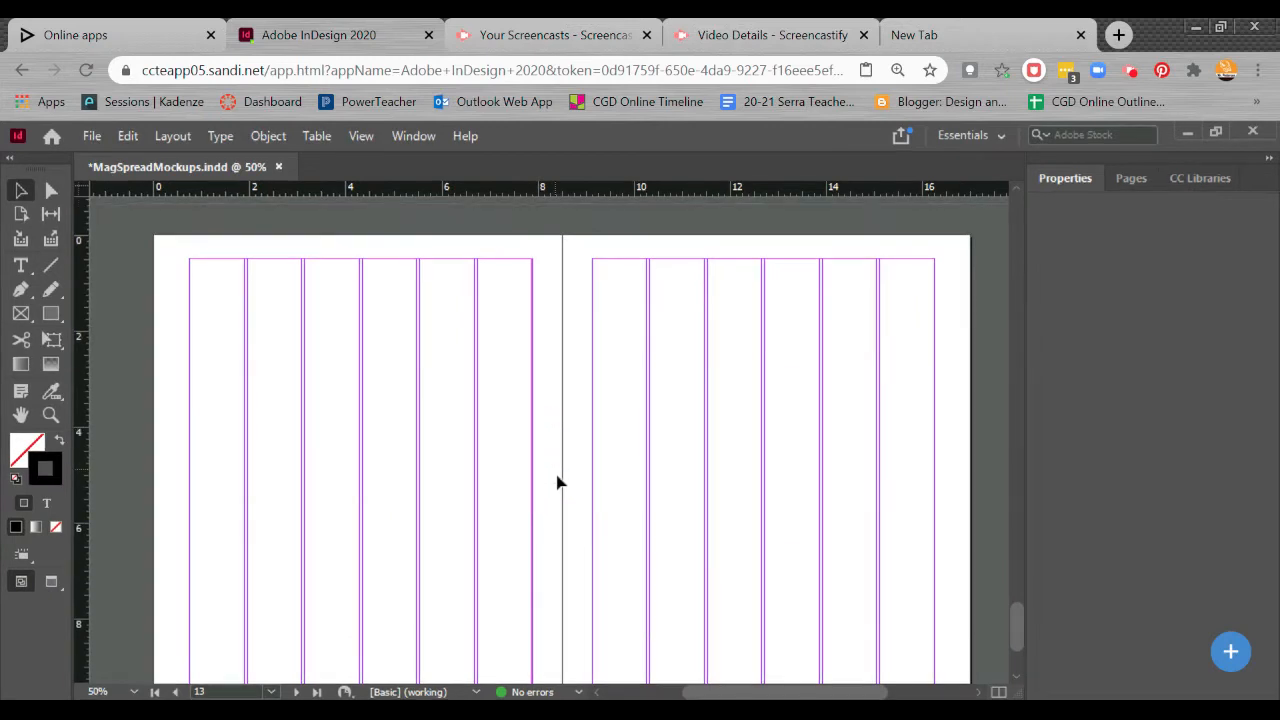
right_click(585, 537)
click(654, 317)
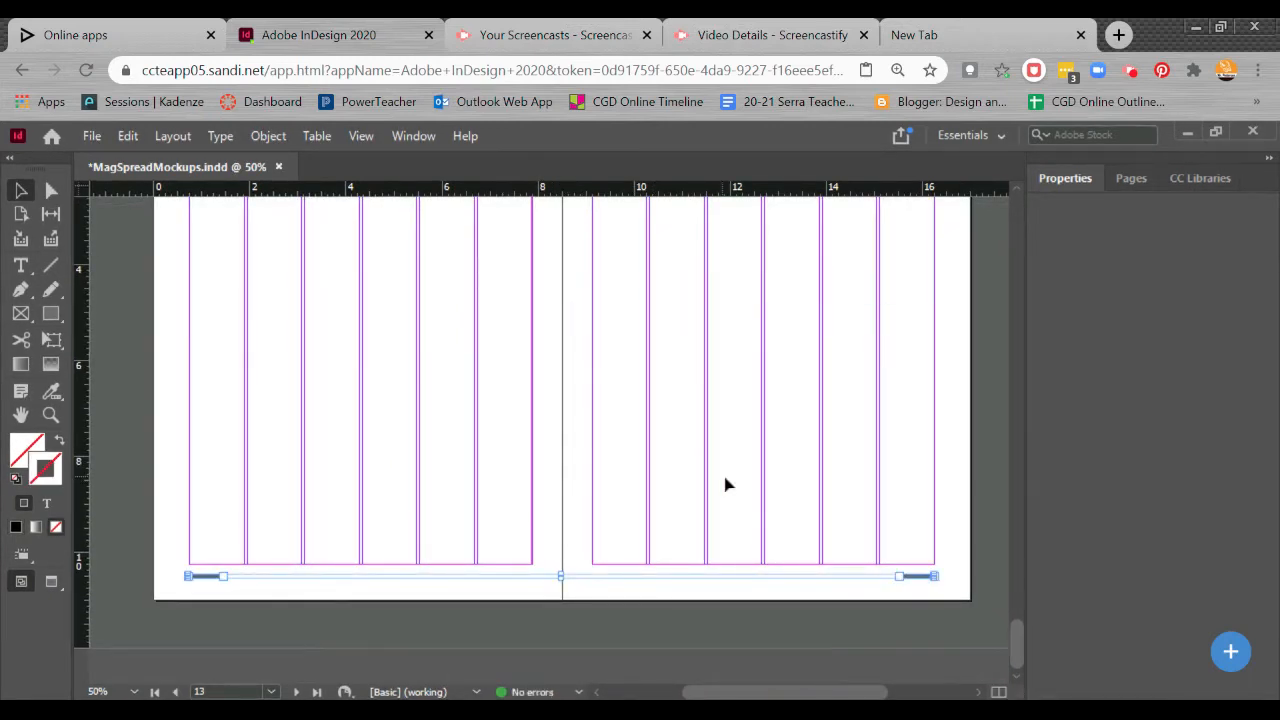
Review the footers across the spreads in preview mode, from Article Spread Layout #3 back to the opening spread, and return to normal view
key(ctrl+minus)
key(ctrl+equal)
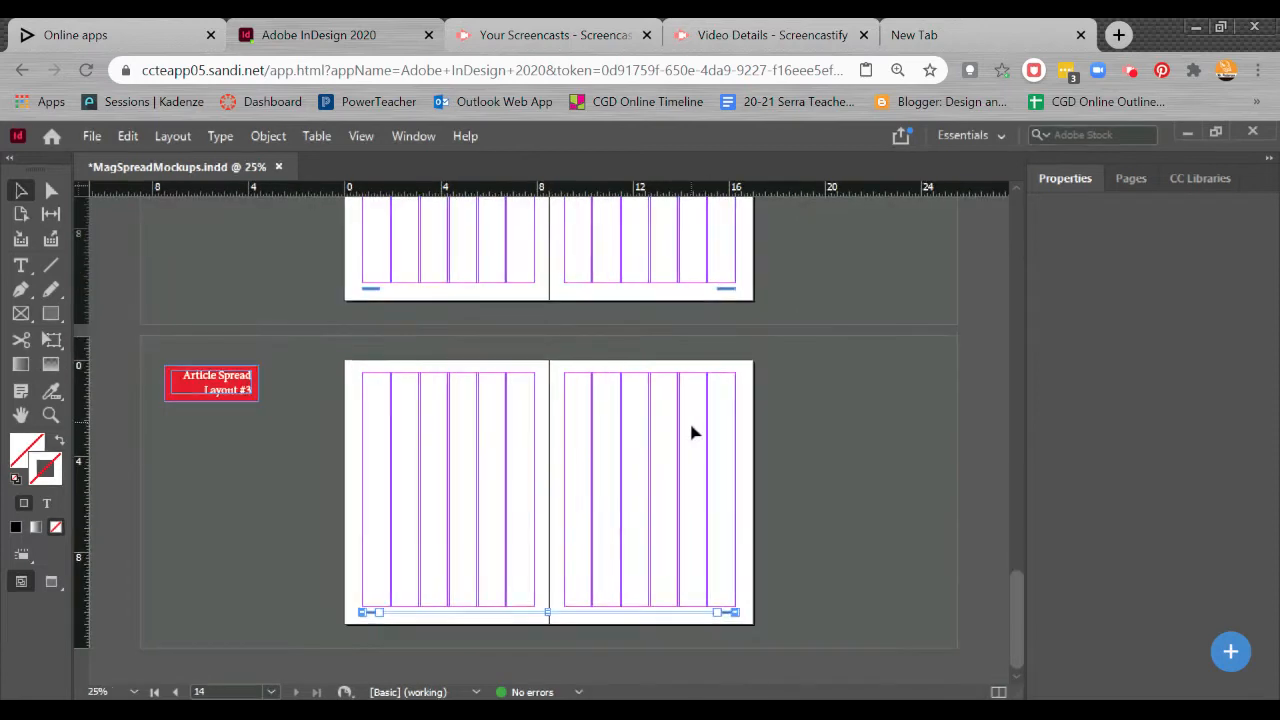
key(w)
drag(583, 369, 552, 556)
drag(536, 399, 549, 677)
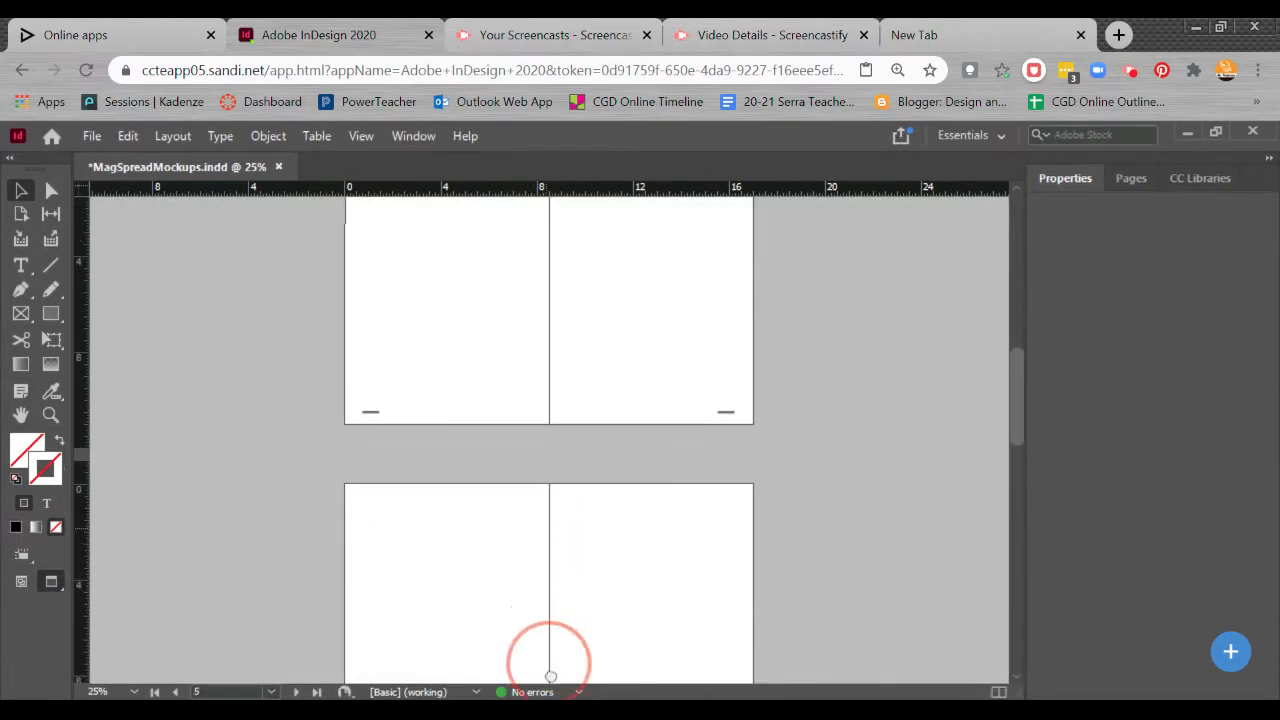
drag(545, 330, 527, 616)
drag(572, 571, 569, 509)
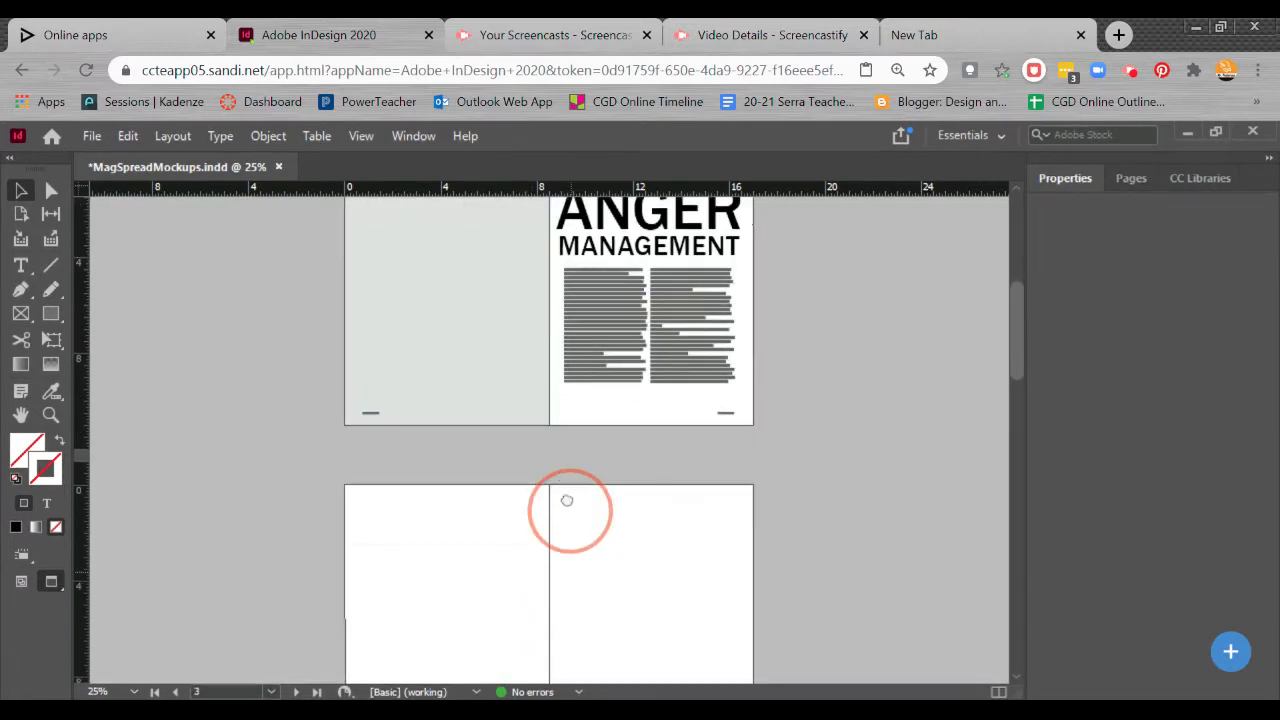
key(w)
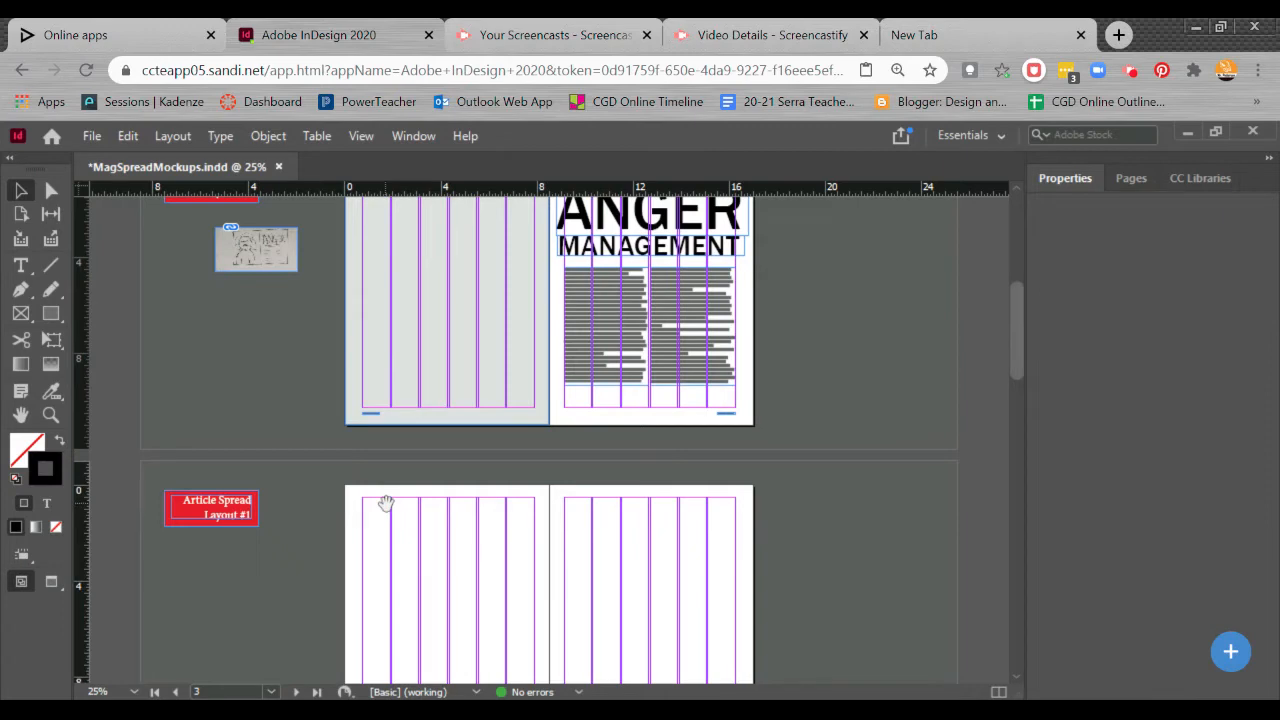
Duplicate the thumbnail sketch sheet from the first spread's left page onto the pasteboard beside Article Spread Layout #1
key(ctrl+equal)
drag(391, 510, 391, 357)
drag(376, 549, 370, 451)
key(ctrl+minus)
key(ctrl+minus)
key(ctrl+minus)
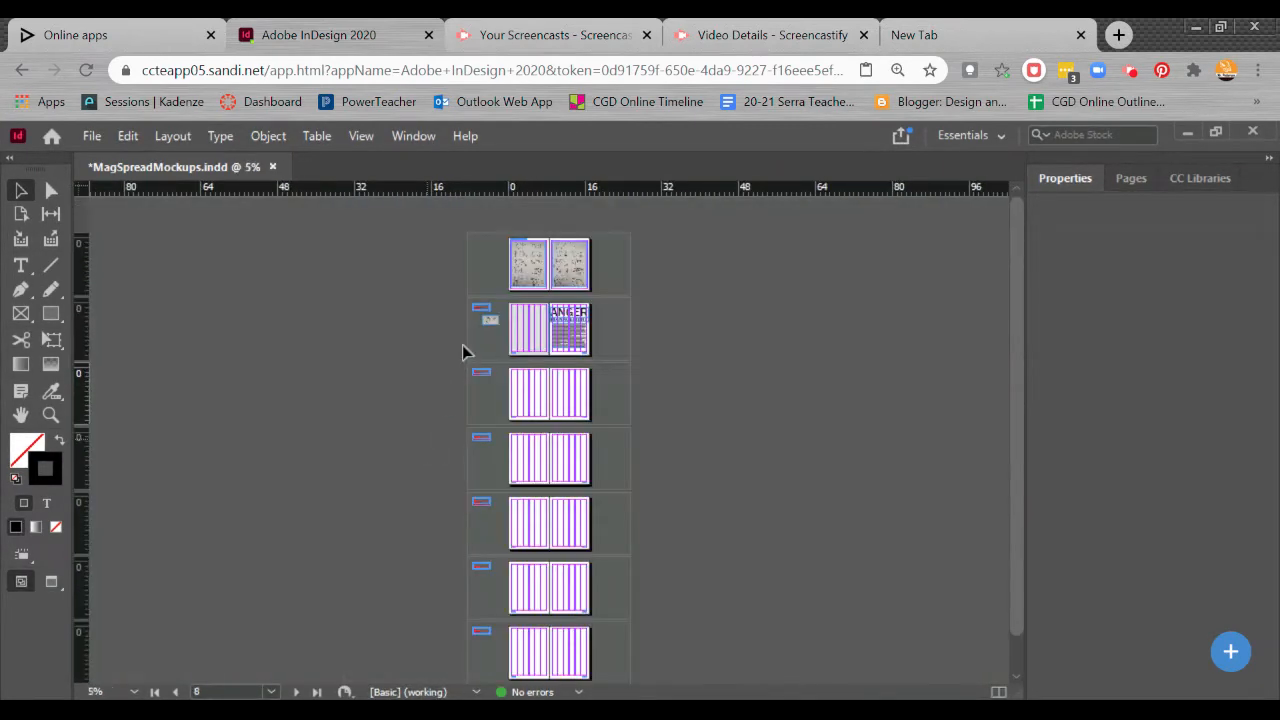
click(523, 281)
key(ctrl+equal)
key(ctrl+equal)
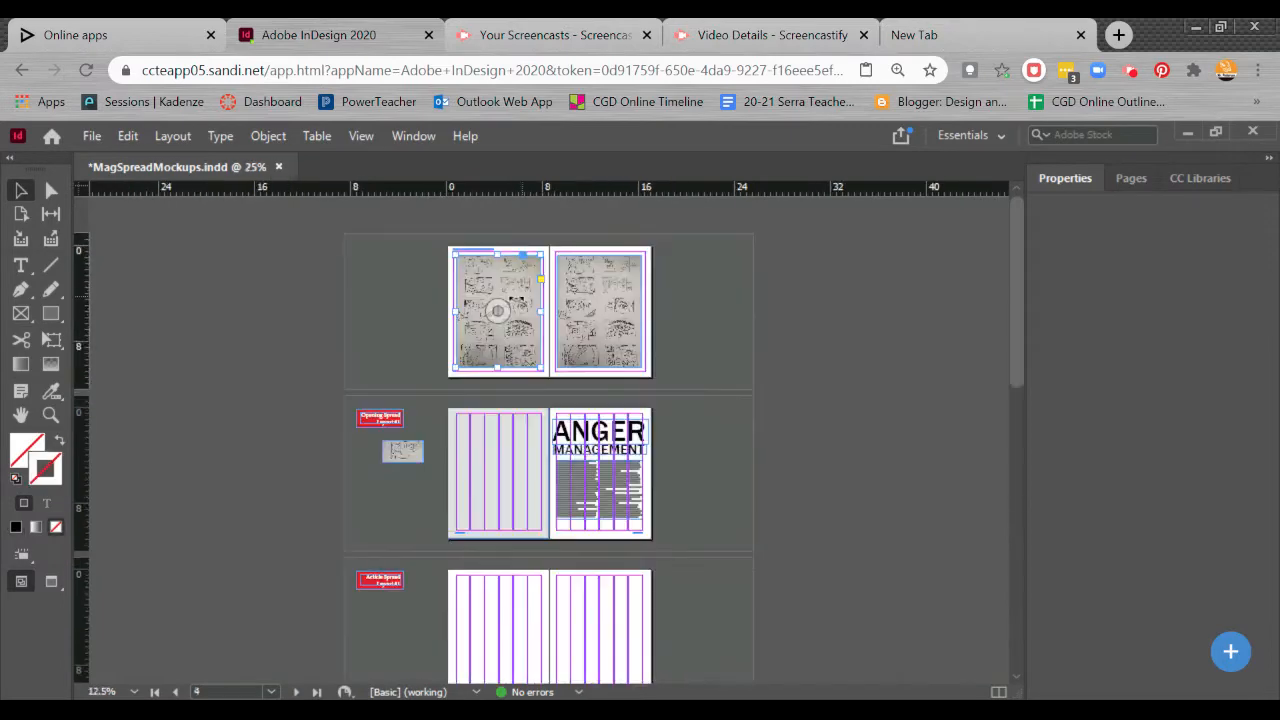
mouse_move(597, 548)
mouse_down()
mouse_move(442, 358)
mouse_move(343, 597)
mouse_up()
scroll(343, 560, down, 5)
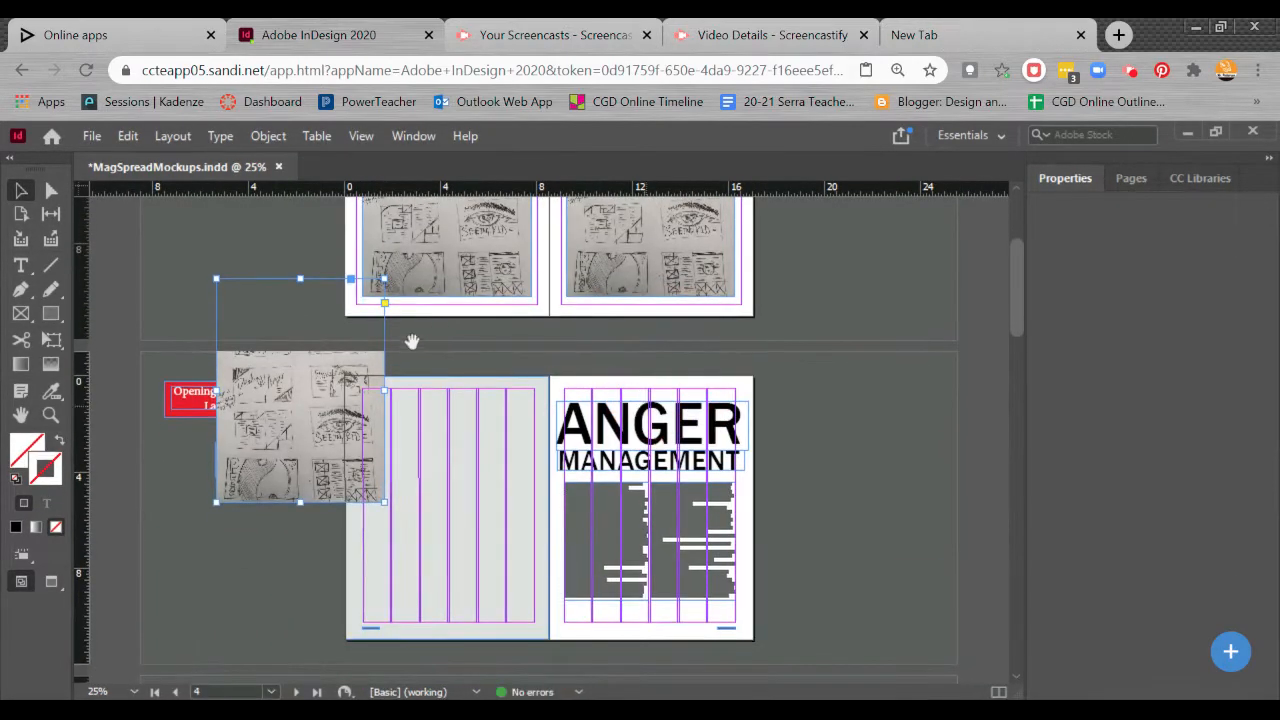
drag(335, 378, 296, 592)
scroll(480, 354, down, 5)
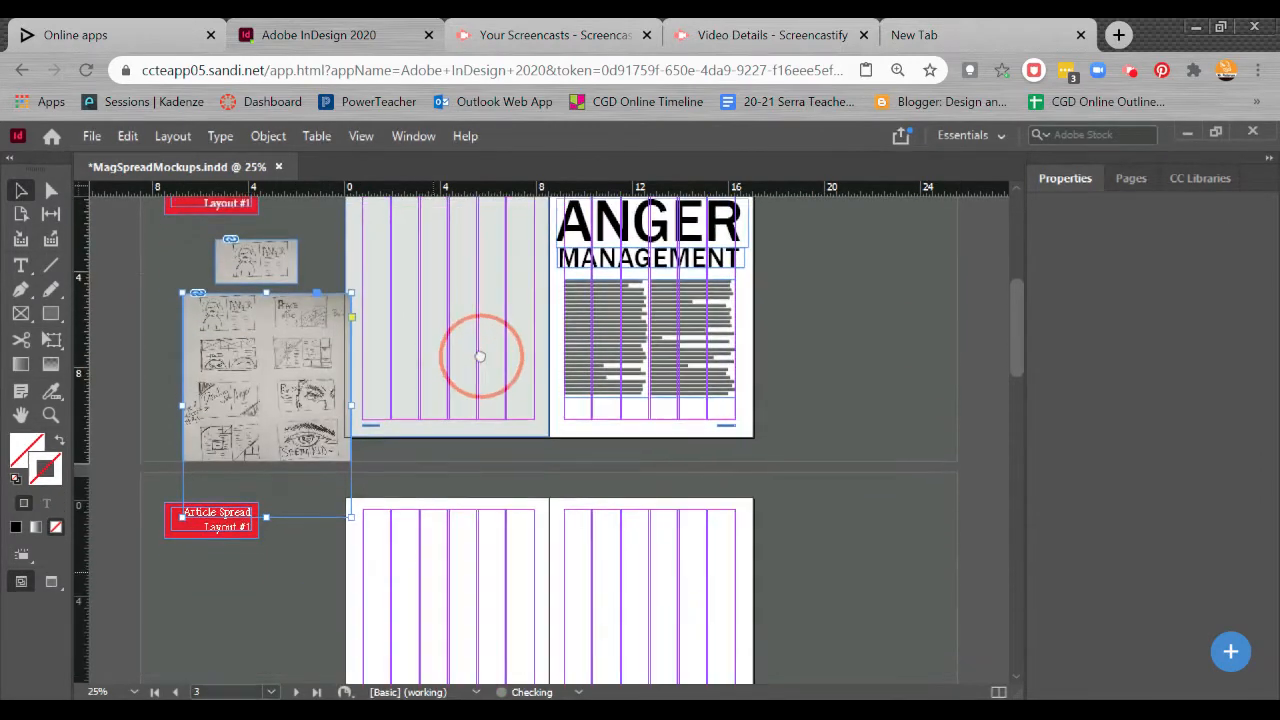
mouse_move(340, 345)
mouse_down()
mouse_move(309, 457)
mouse_move(305, 582)
mouse_up()
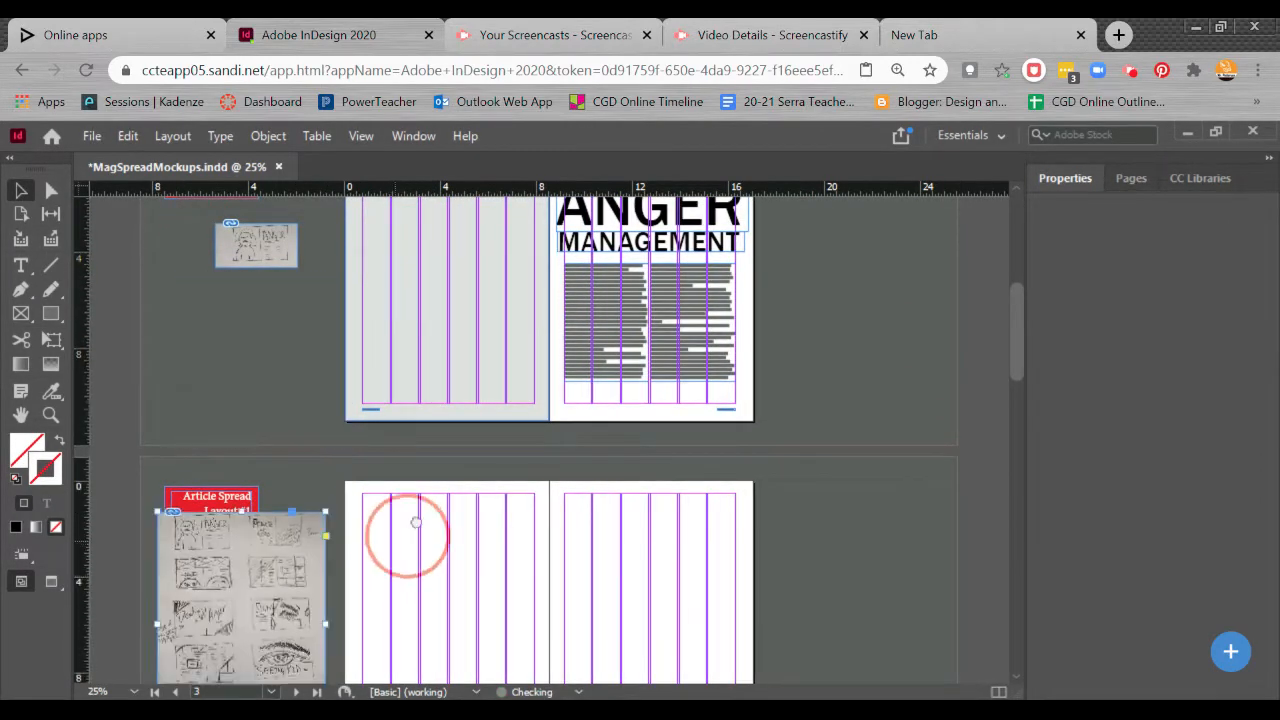
scroll(420, 500, down, 3)
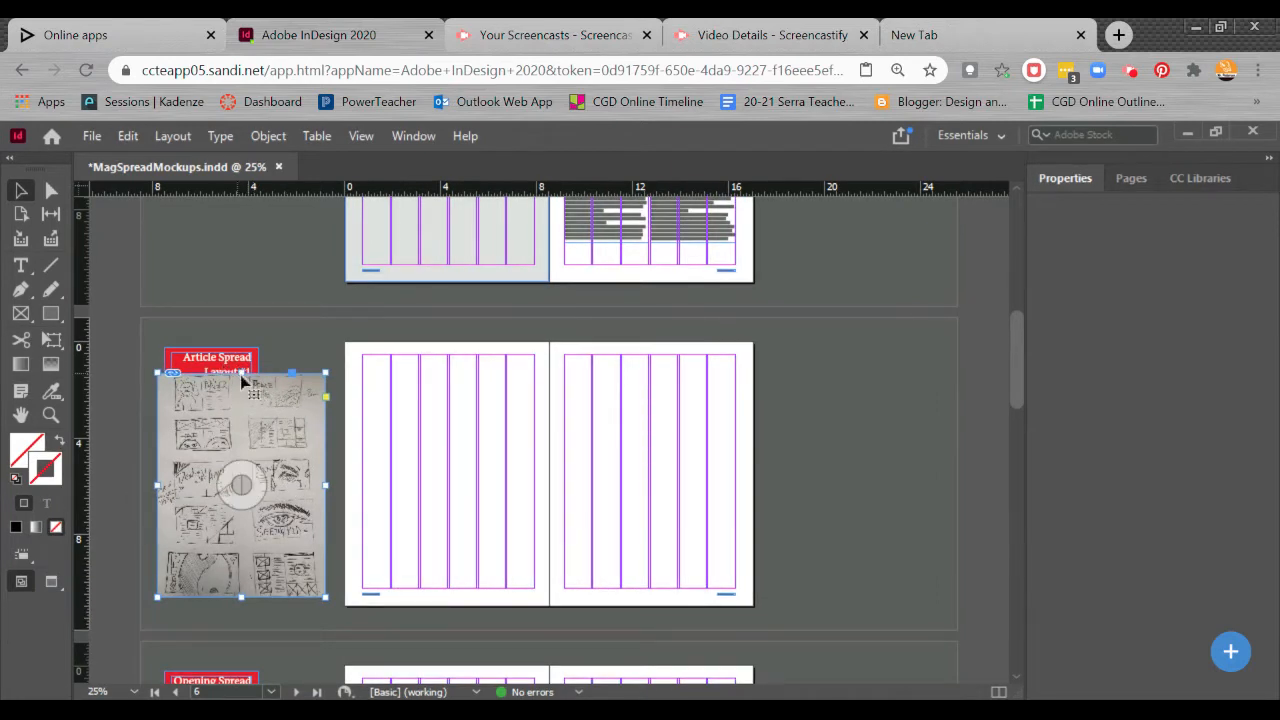
Crop the duplicated sketch sheet to the left-column thumbnail with three boxes above two half faces, below the Article Spread Layout #1 label
drag(242, 377, 255, 412)
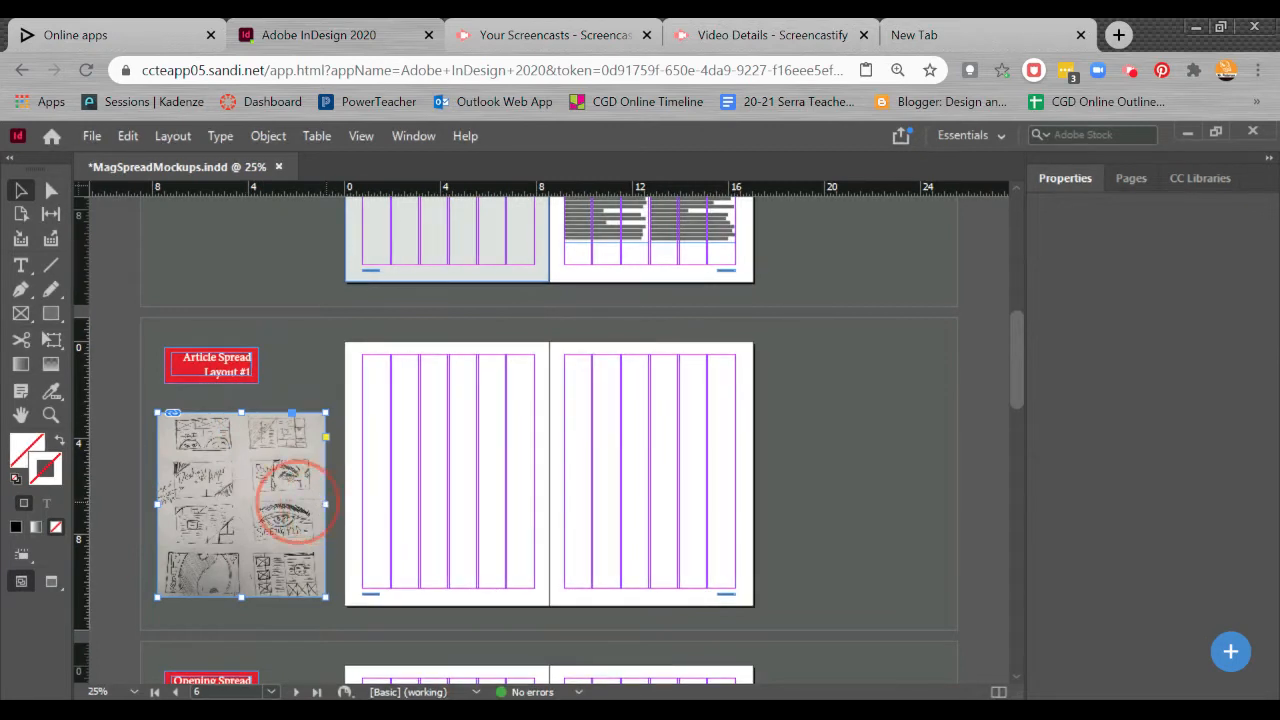
drag(326, 504, 243, 504)
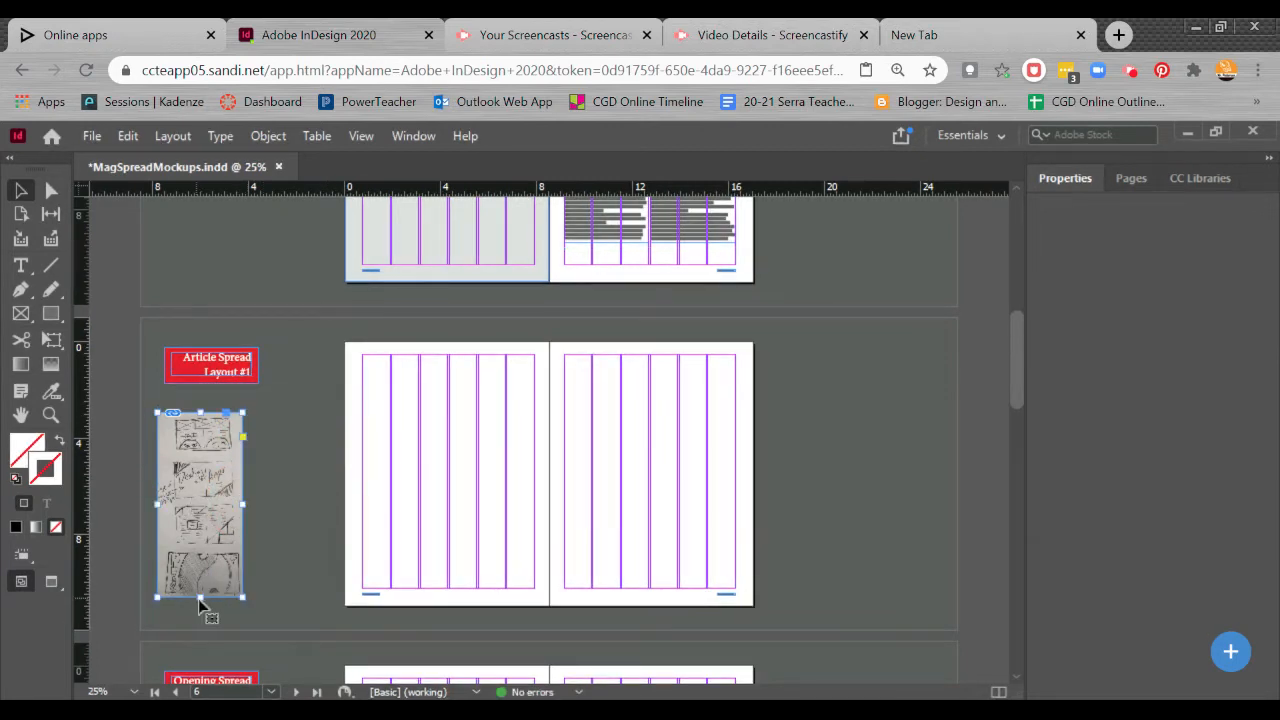
mouse_move(200, 597)
mouse_down()
mouse_move(200, 455)
mouse_move(148, 431)
mouse_move(314, 430)
mouse_up()
click(322, 525)
Examine the cropped thumbnail sketch beside Article Spread Layout #1 up close for the arrangement of its images and text
key(ctrl+=)
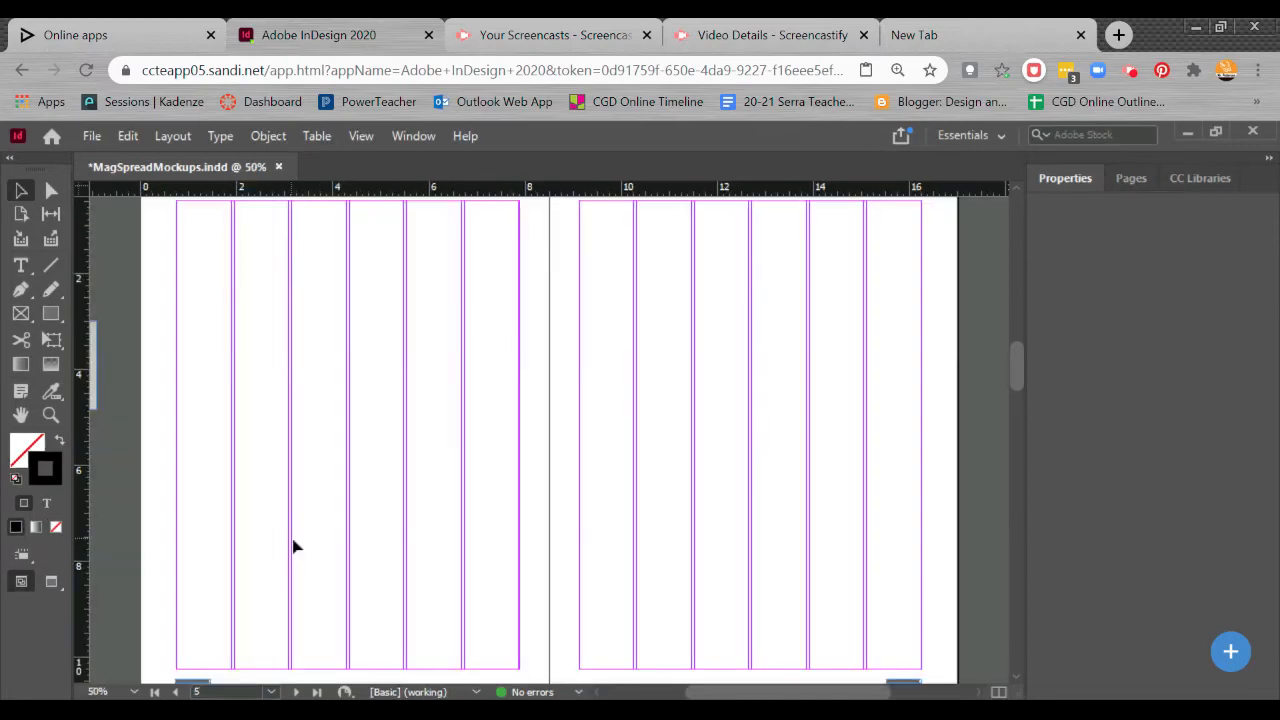
key(ctrl+minus)
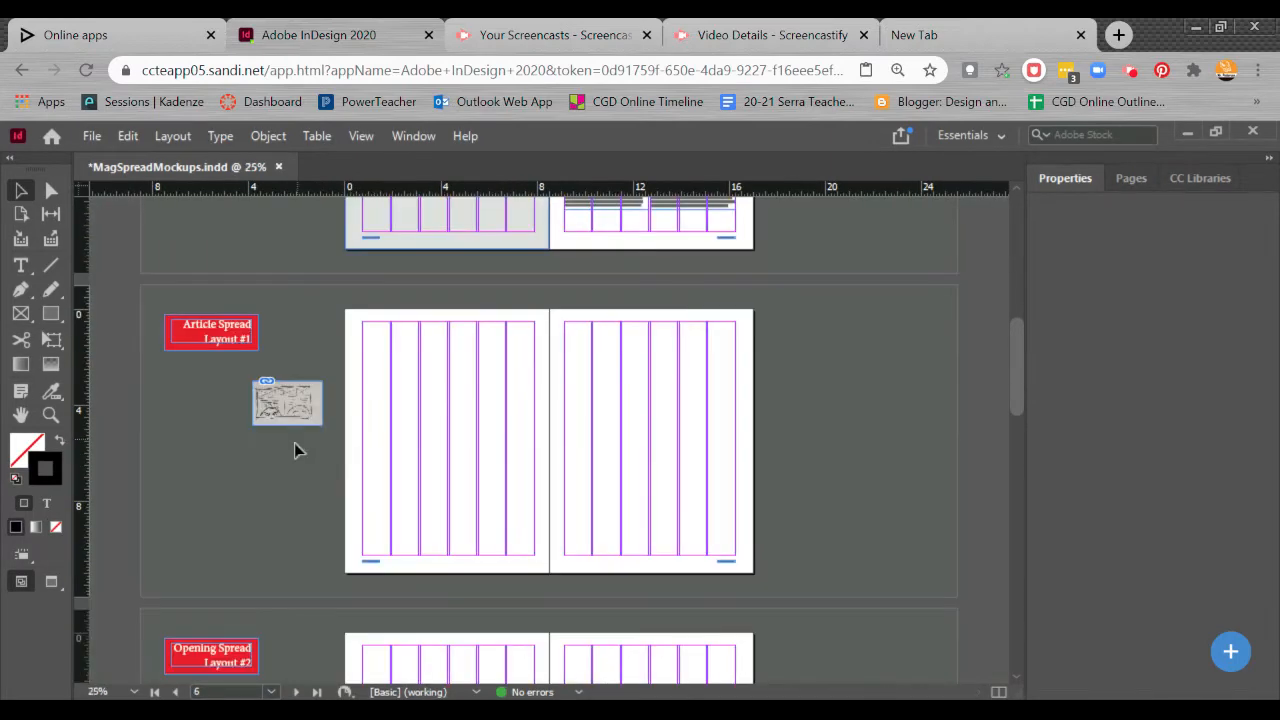
click(303, 418)
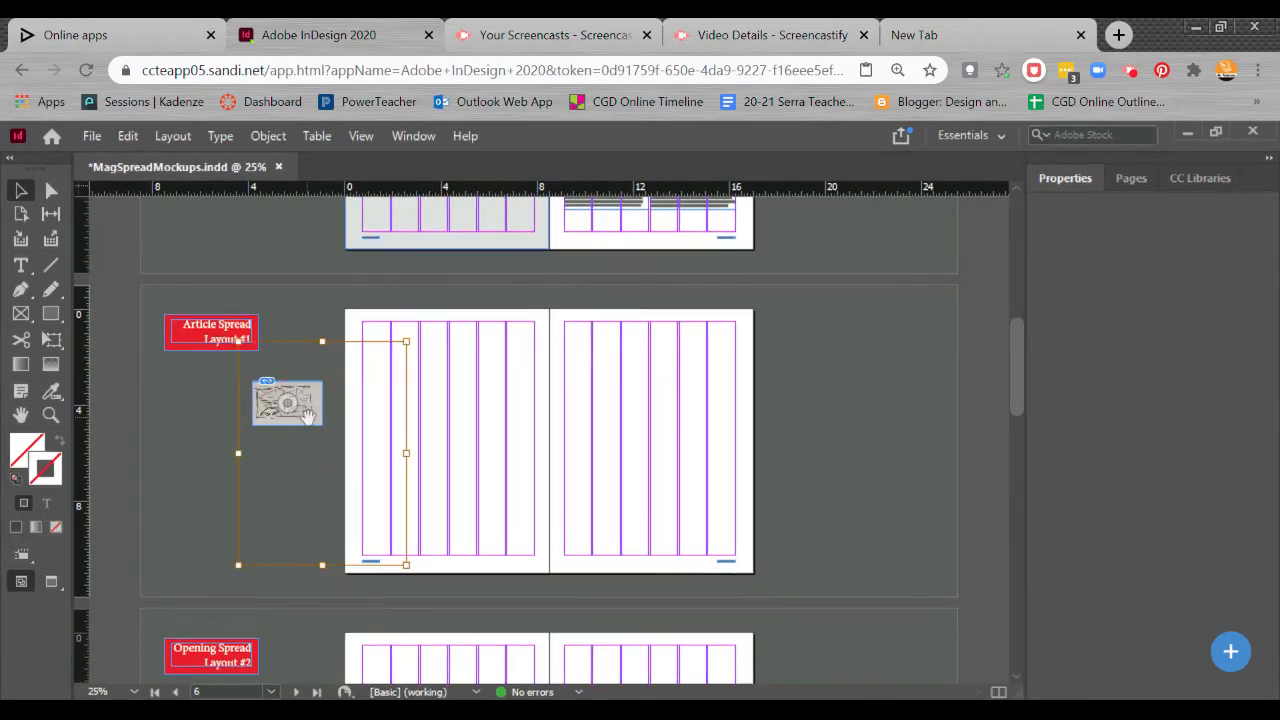
click(238, 430)
click(306, 402)
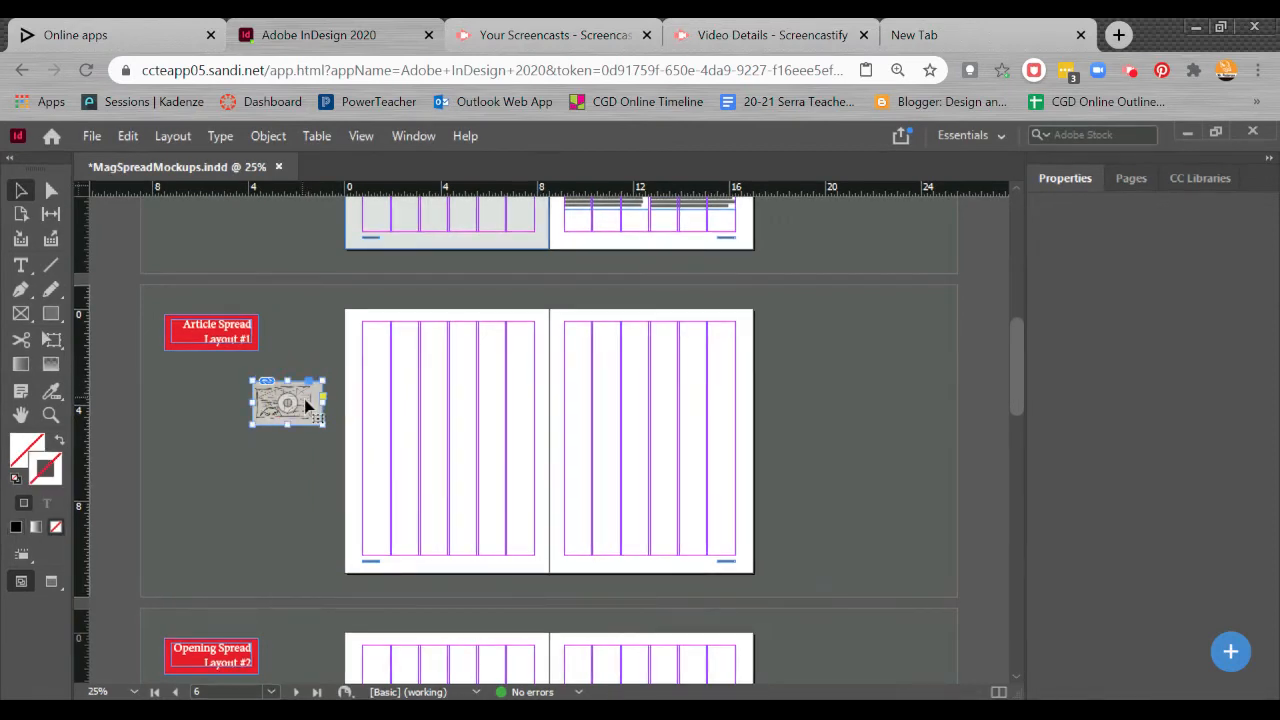
key(ctrl+equal)
key(ctrl+equal)
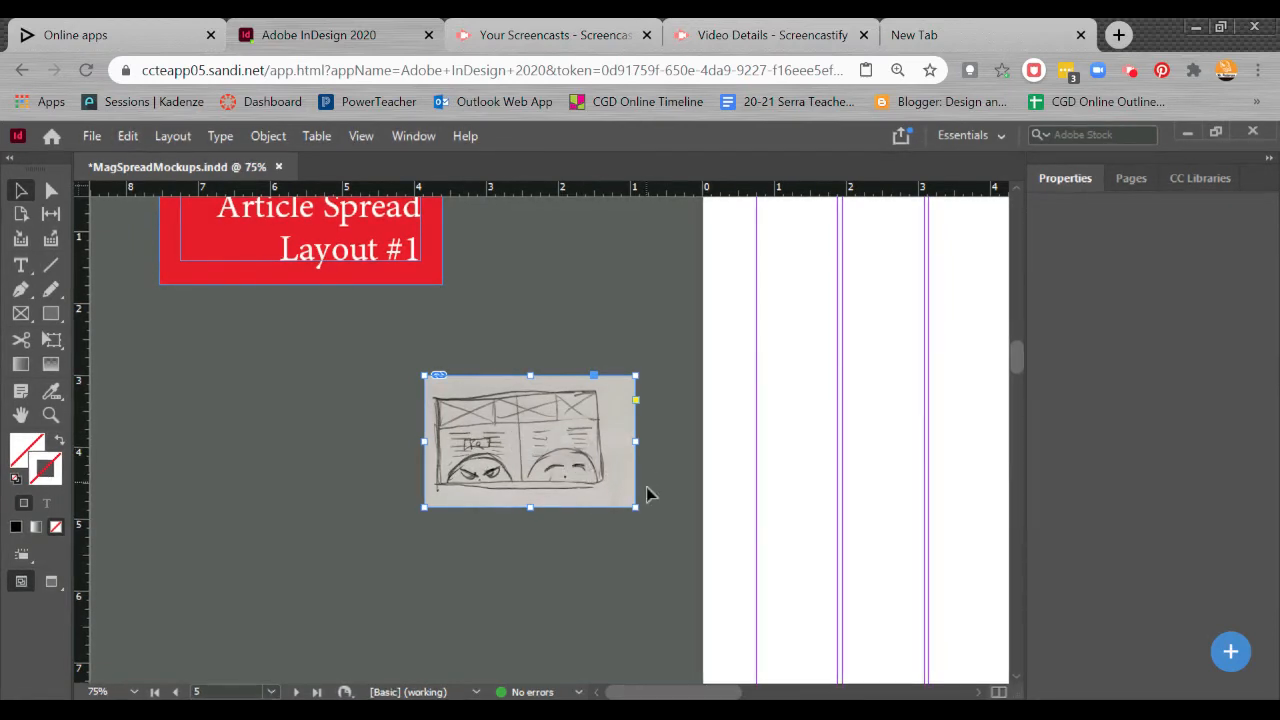
key(ctrl+minus)
key(ctrl+minus)
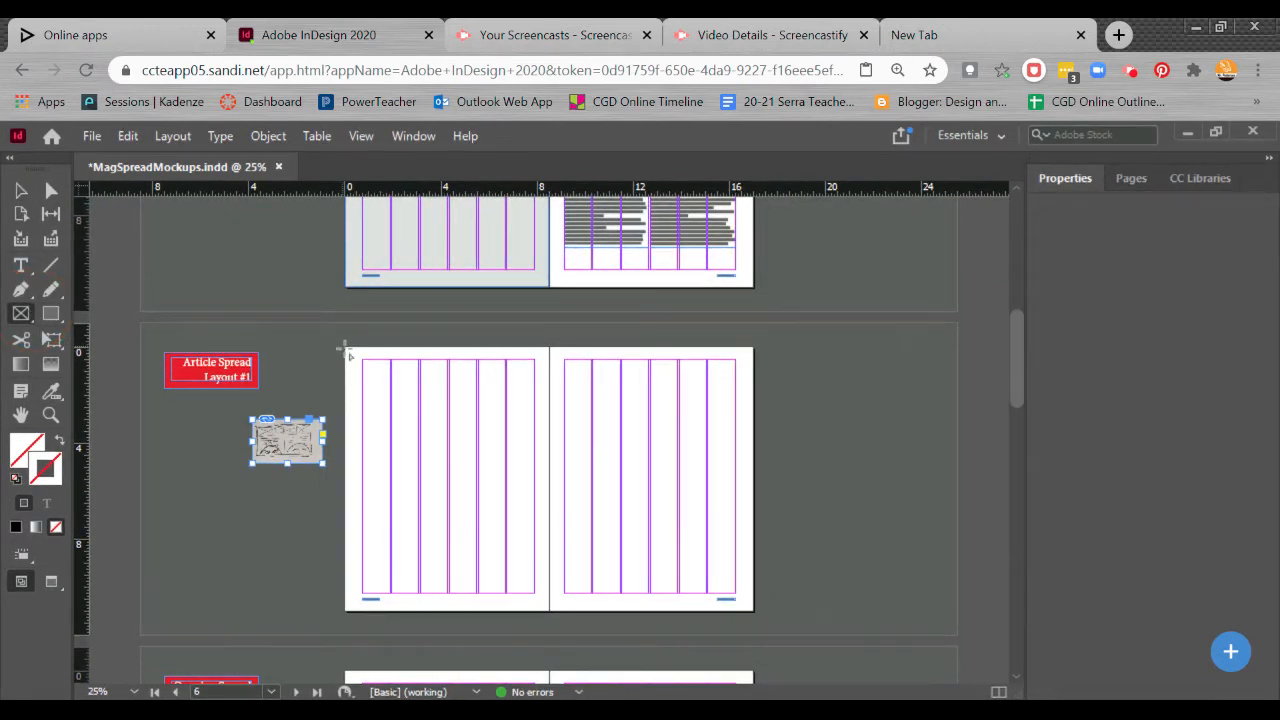
Draw an image placeholder frame from the left page's top outer corner, about one third of the spread wide, ending at the fourth column's inner edge
drag(340, 347, 455, 416)
drag(466, 410, 476, 419)
key(slash)
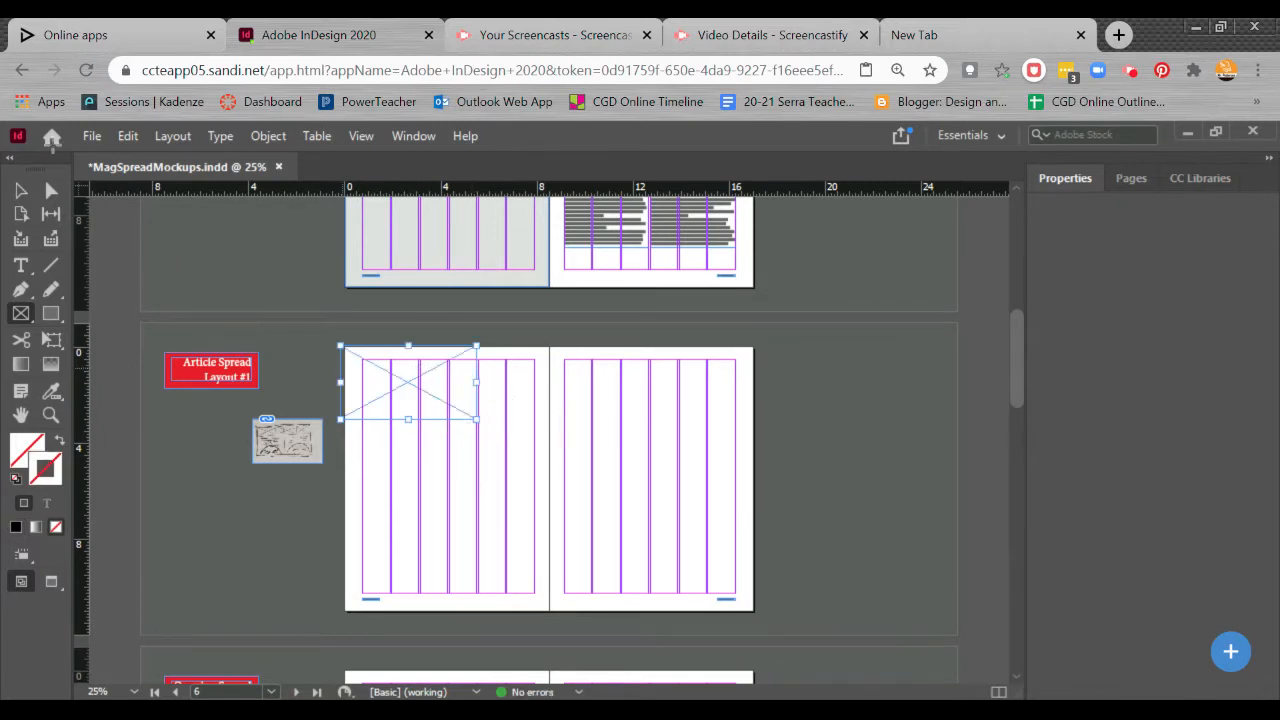
Duplicate the image placeholder twice across the top of the spread, edge to edge, to form a row of three
click(18, 190)
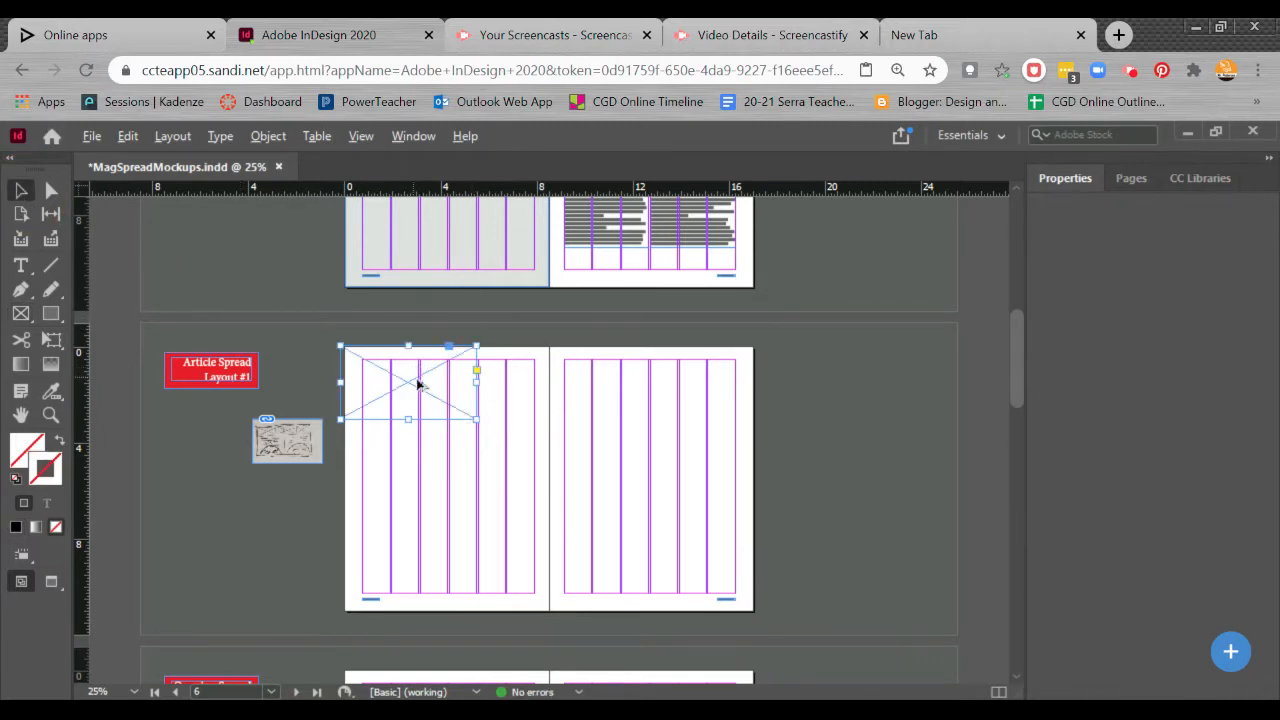
drag(418, 384, 726, 393)
key(ctrl+equal)
key(ctrl+equal)
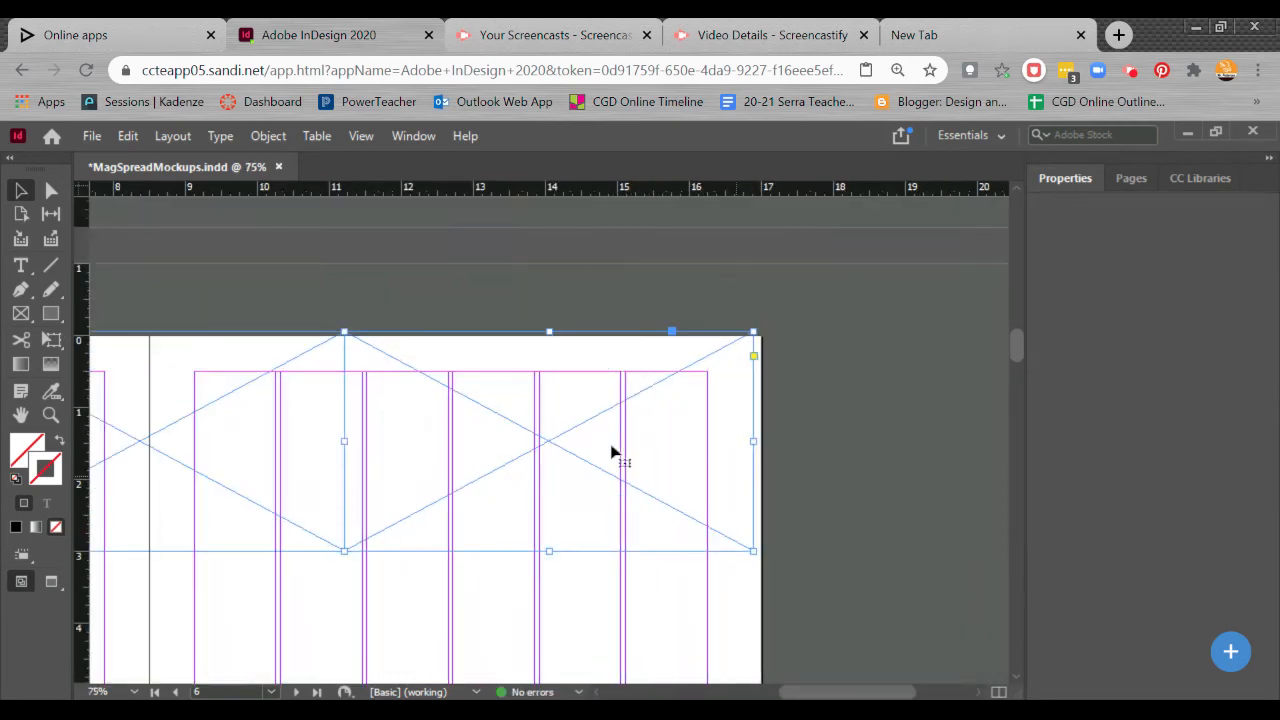
drag(516, 485, 877, 489)
drag(642, 486, 766, 486)
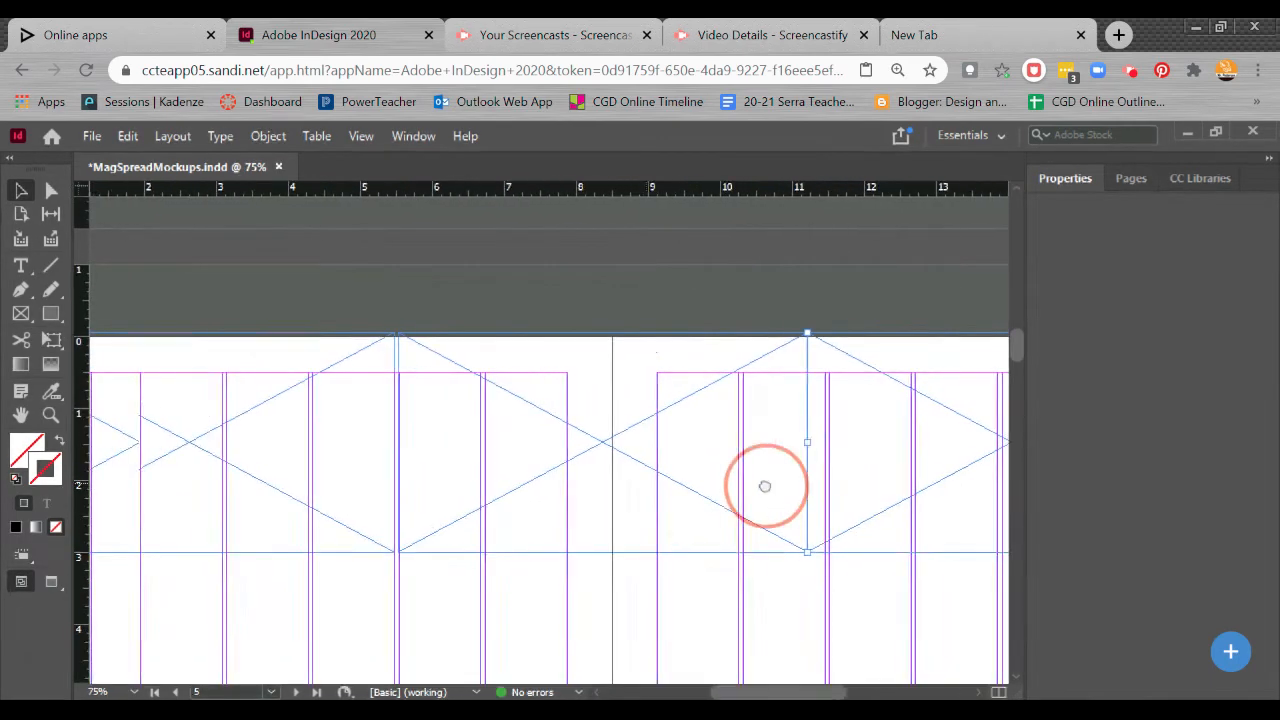
Extend the first placeholder's inner edge slightly so it meets the middle placeholder without a gap
click(396, 347)
drag(400, 443, 402, 443)
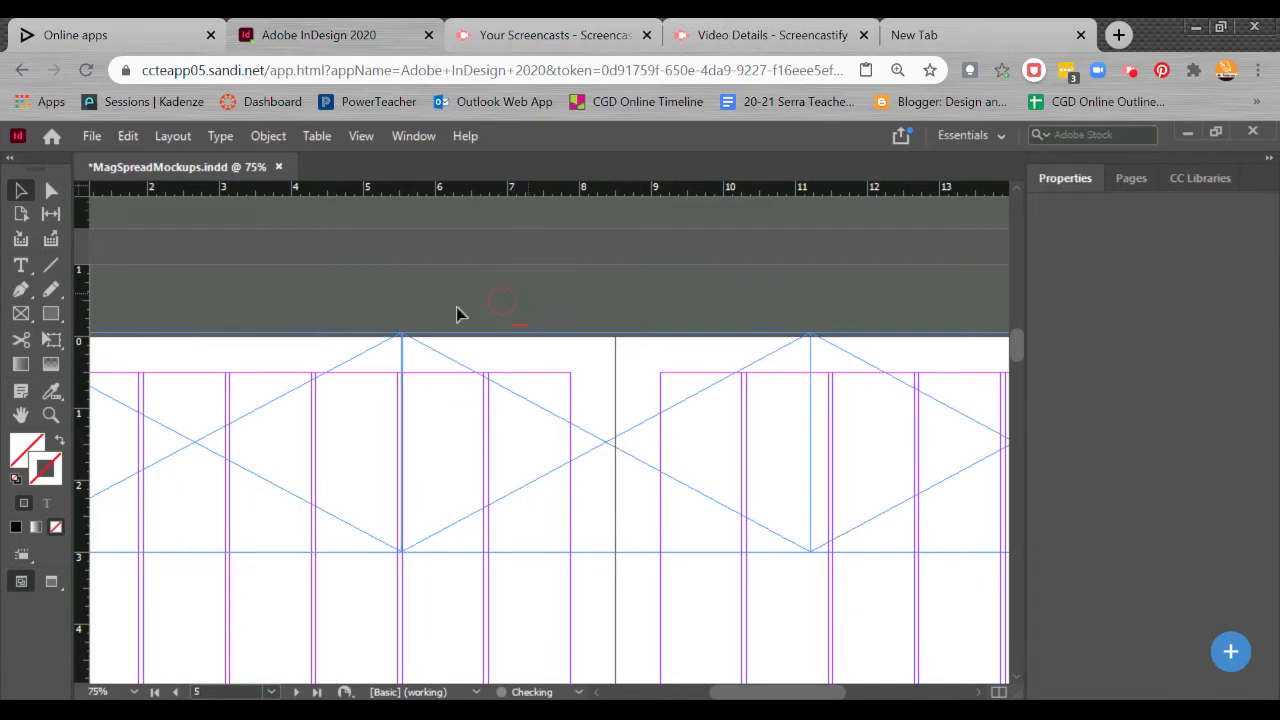
key(ctrl+minus)
key(ctrl+minus)
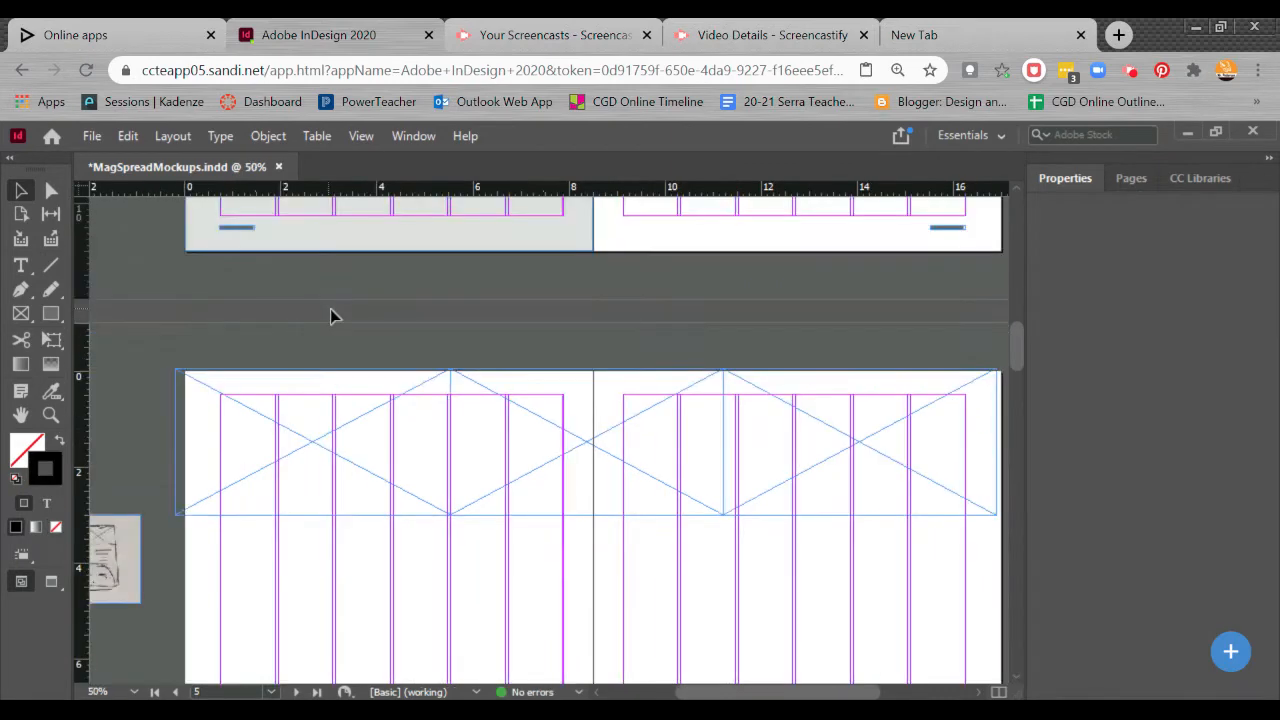
Fill the three image placeholders with a light grey of 5% K and preview the spread without guides
click(719, 447)
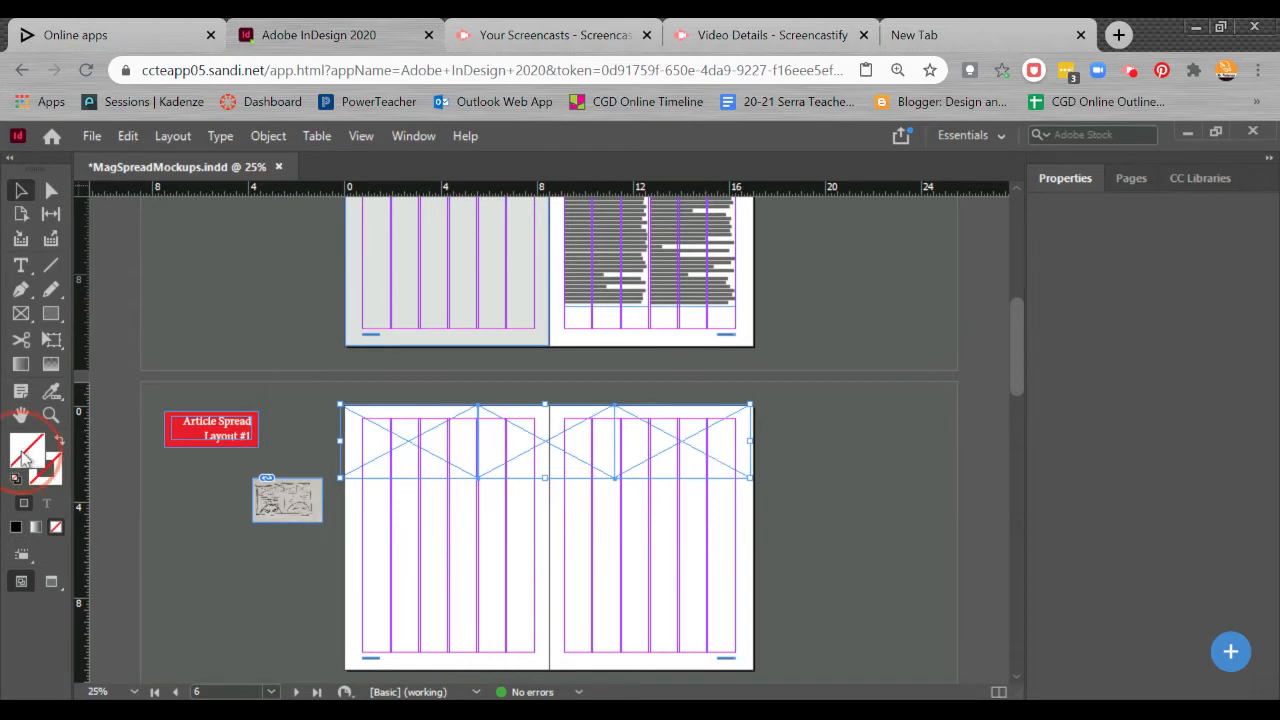
double_click(25, 458)
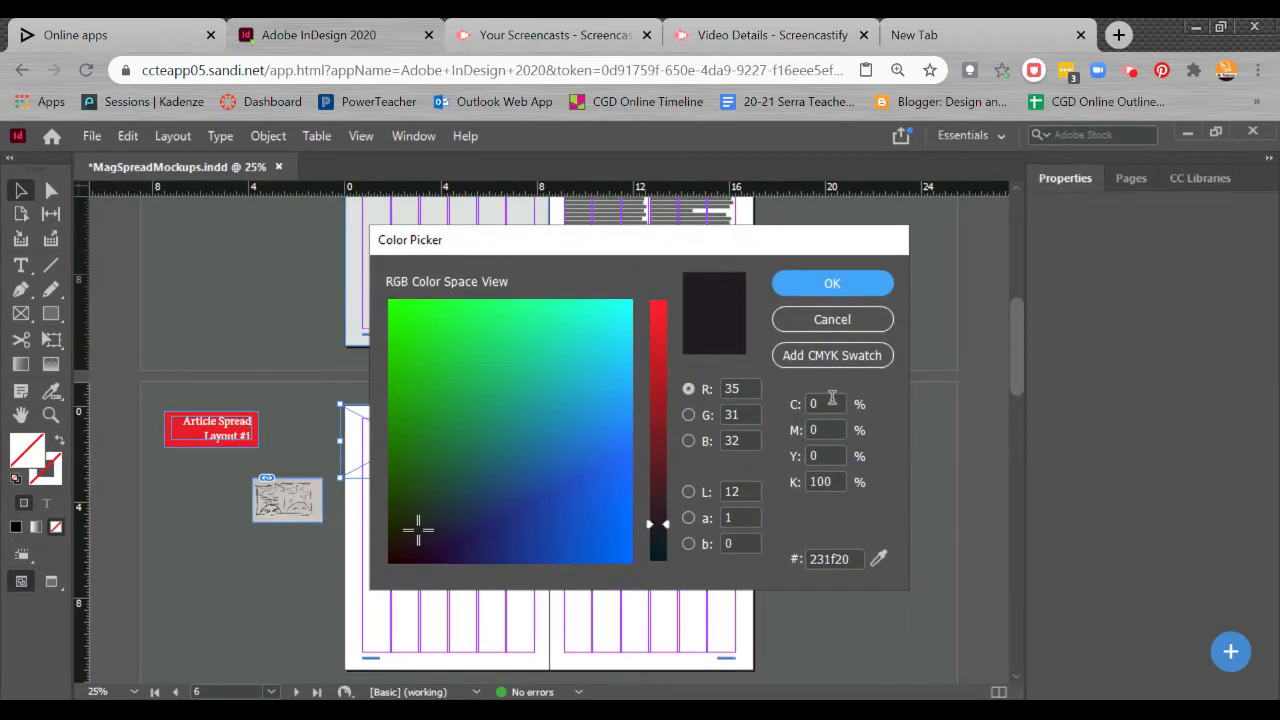
click(835, 482)
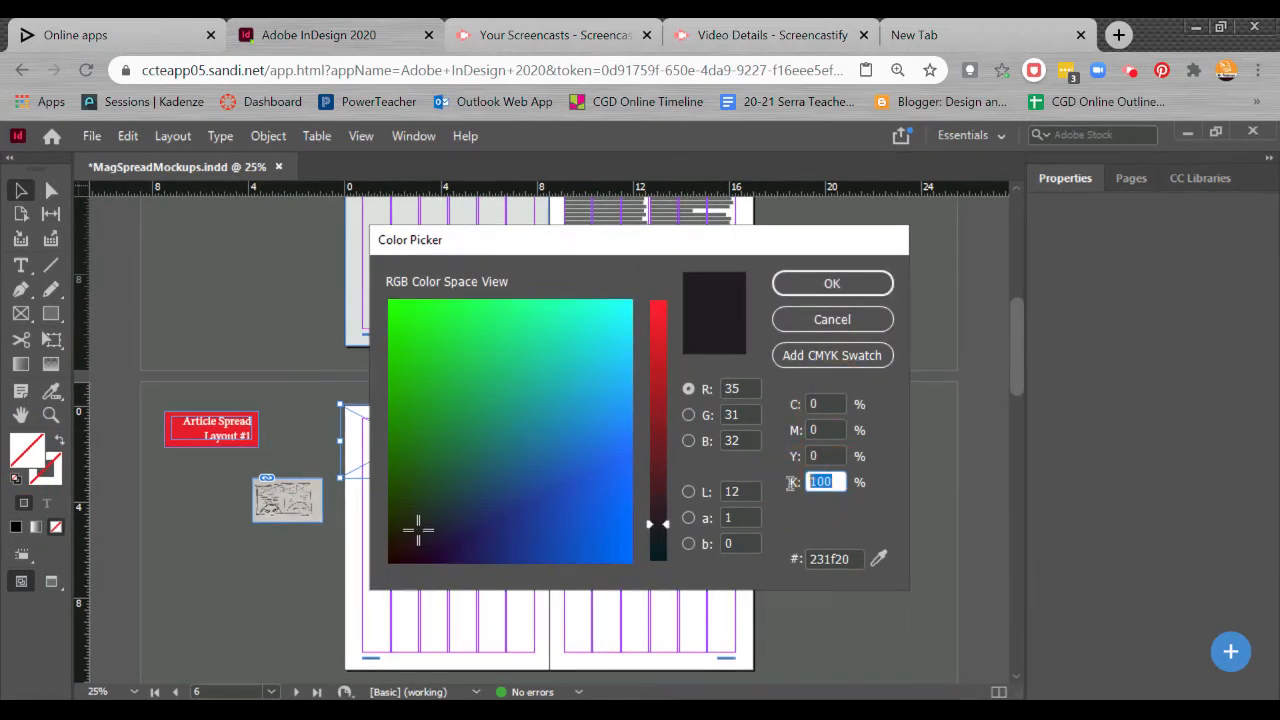
text(5)
click(830, 284)
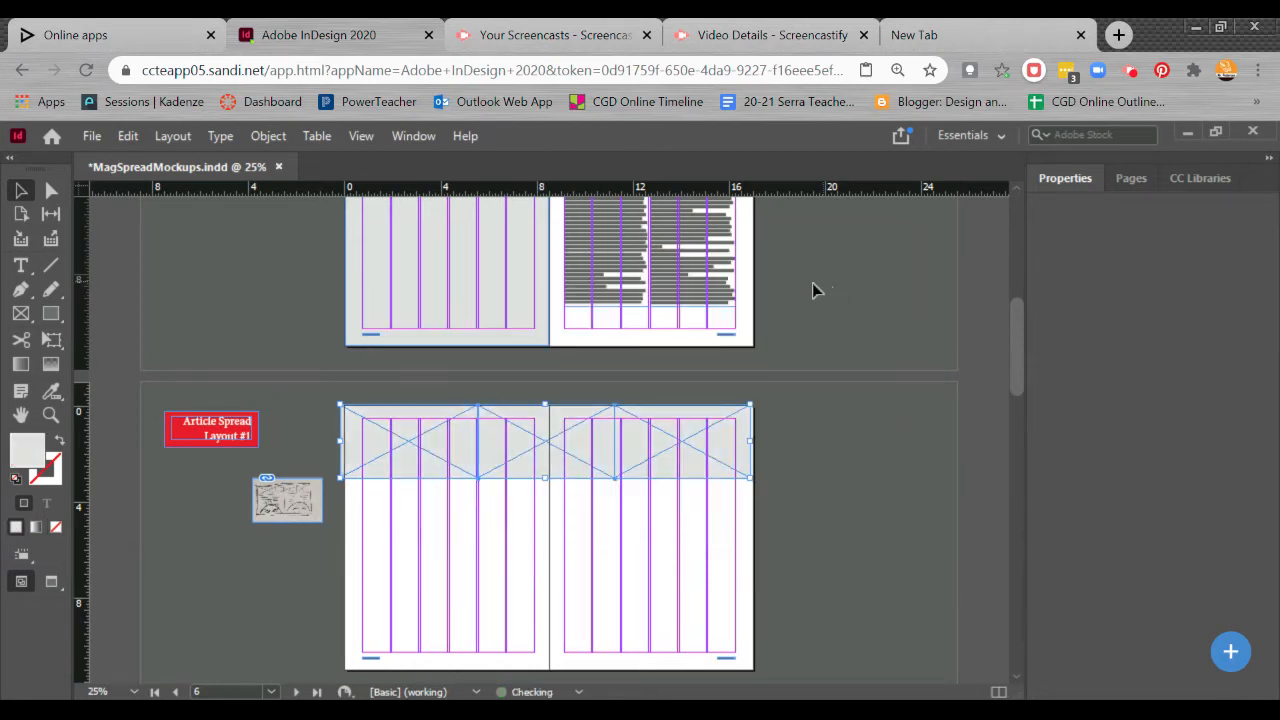
click(21, 190)
click(408, 502)
key(w)
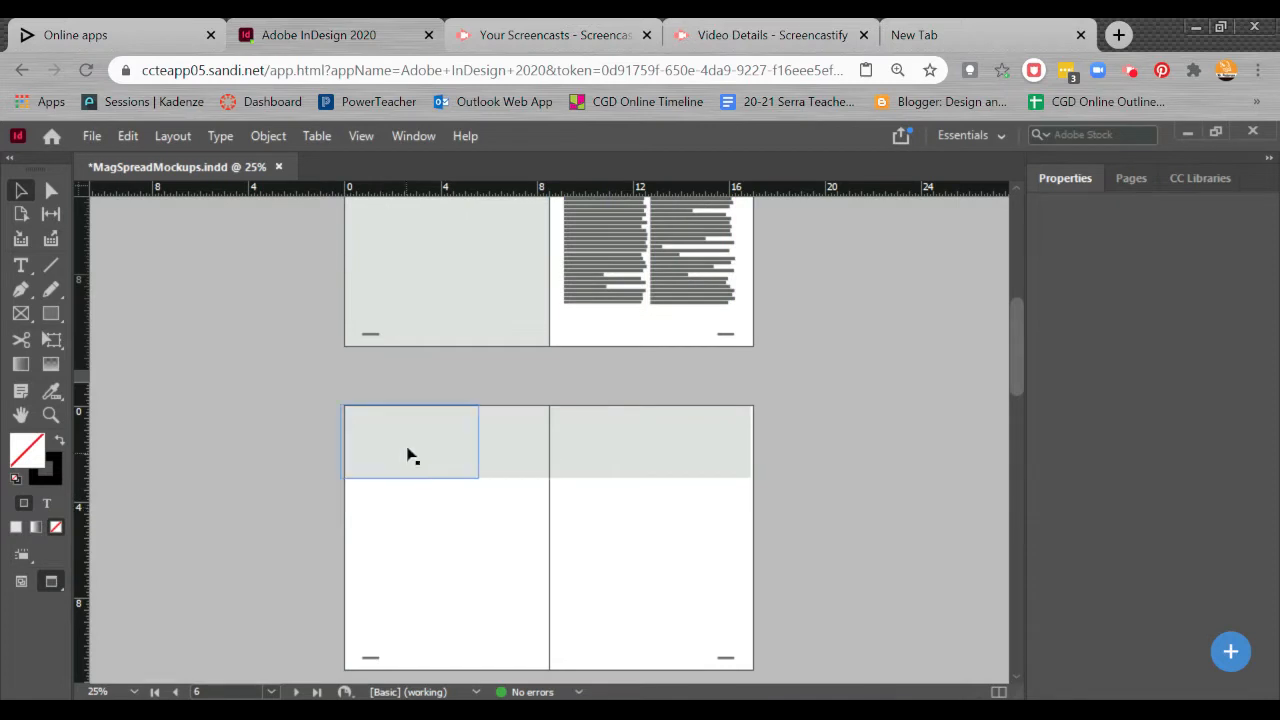
key(w)
Give the three image placeholders a black stroke, hex 000000
click(454, 449)
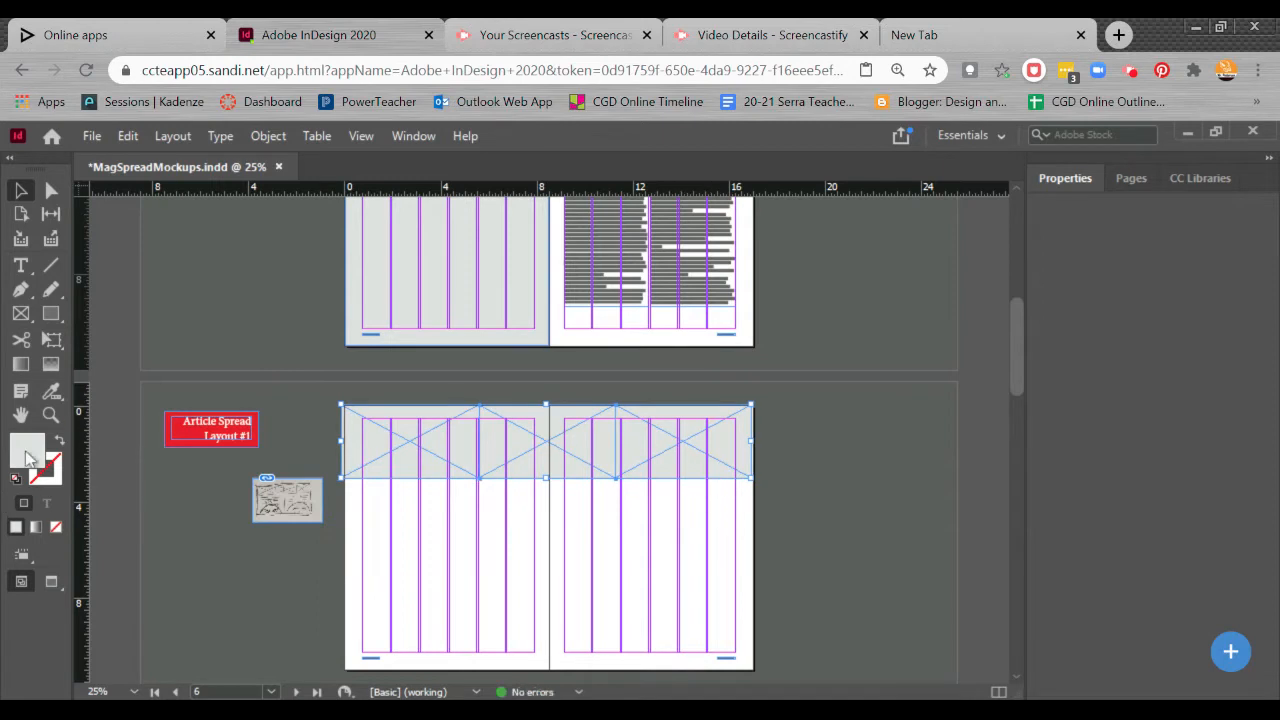
double_click(53, 485)
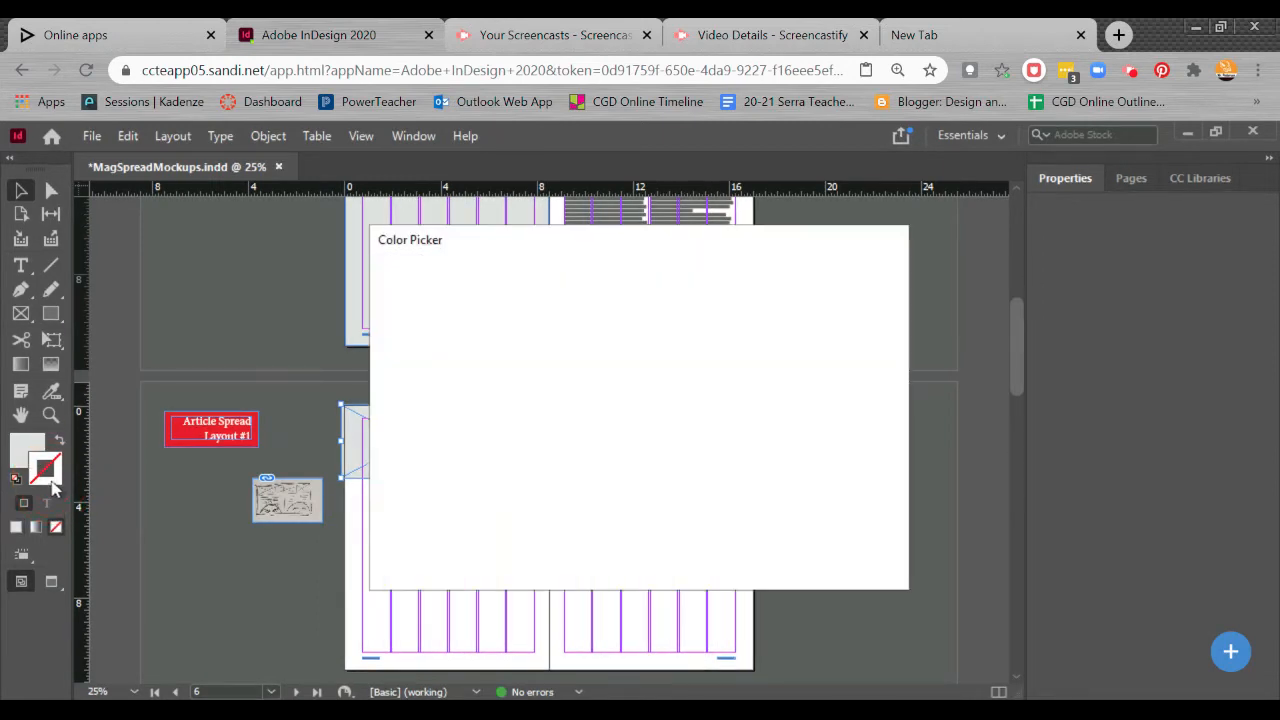
drag(562, 360, 382, 603)
drag(602, 478, 660, 570)
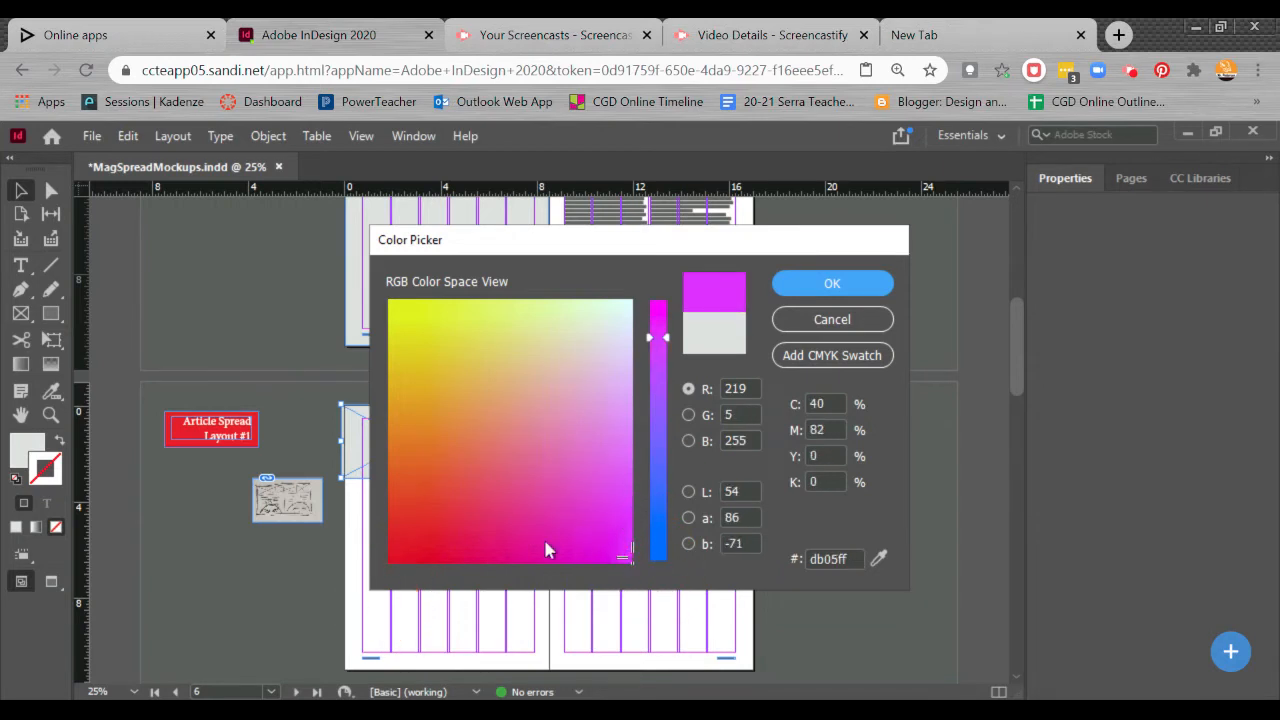
drag(543, 536, 364, 594)
drag(648, 512, 663, 591)
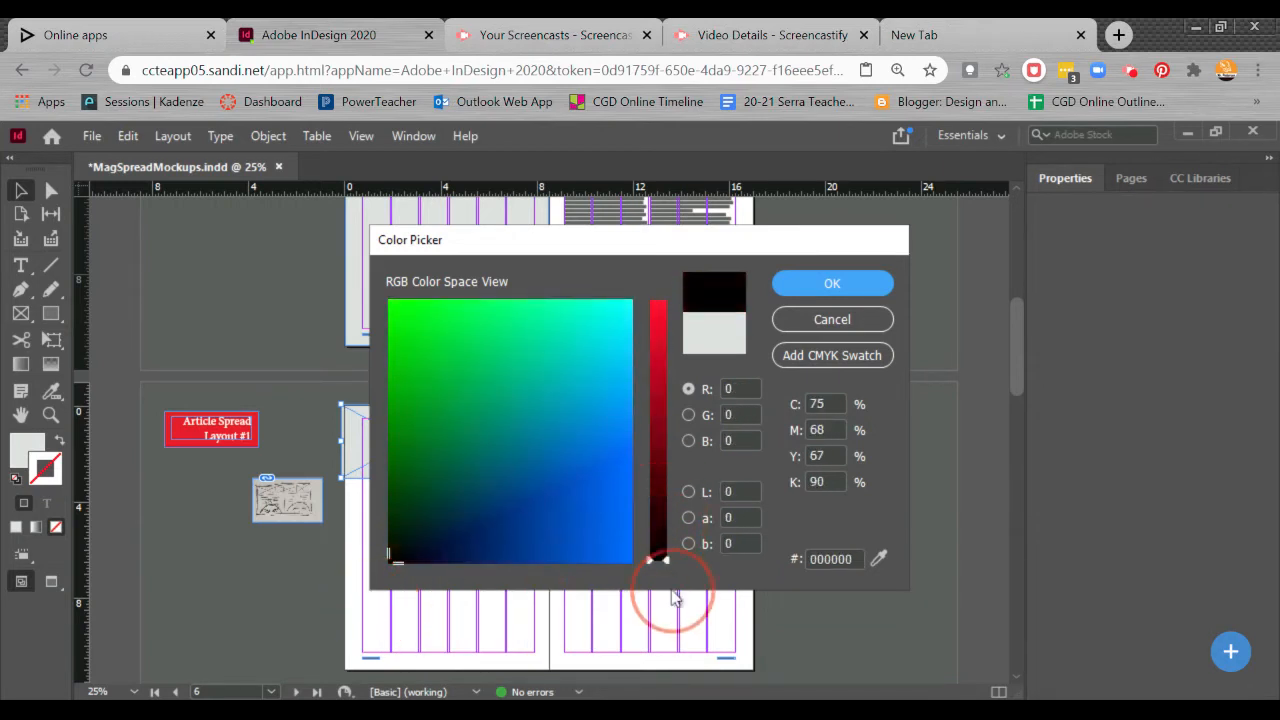
click(842, 290)
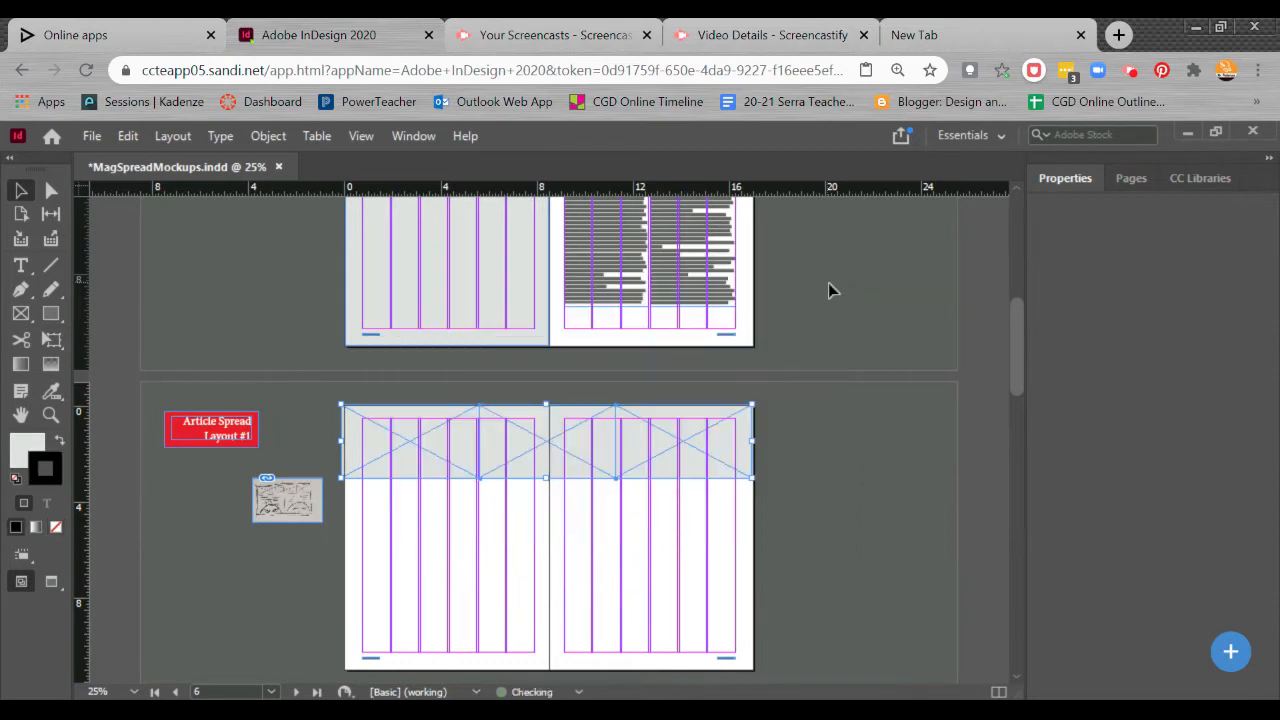
Set the placeholders' stroke weight to 3 pt and align the stroke to the inside of the frames
click(1068, 178)
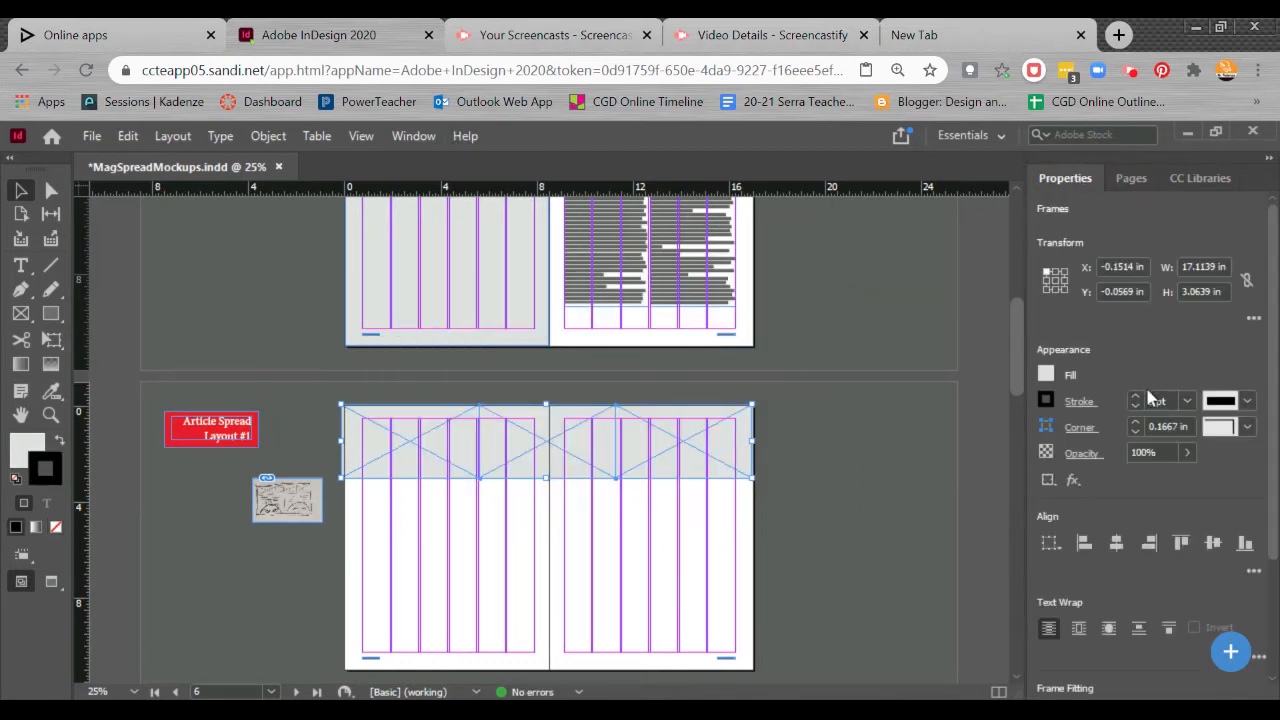
click(1136, 397)
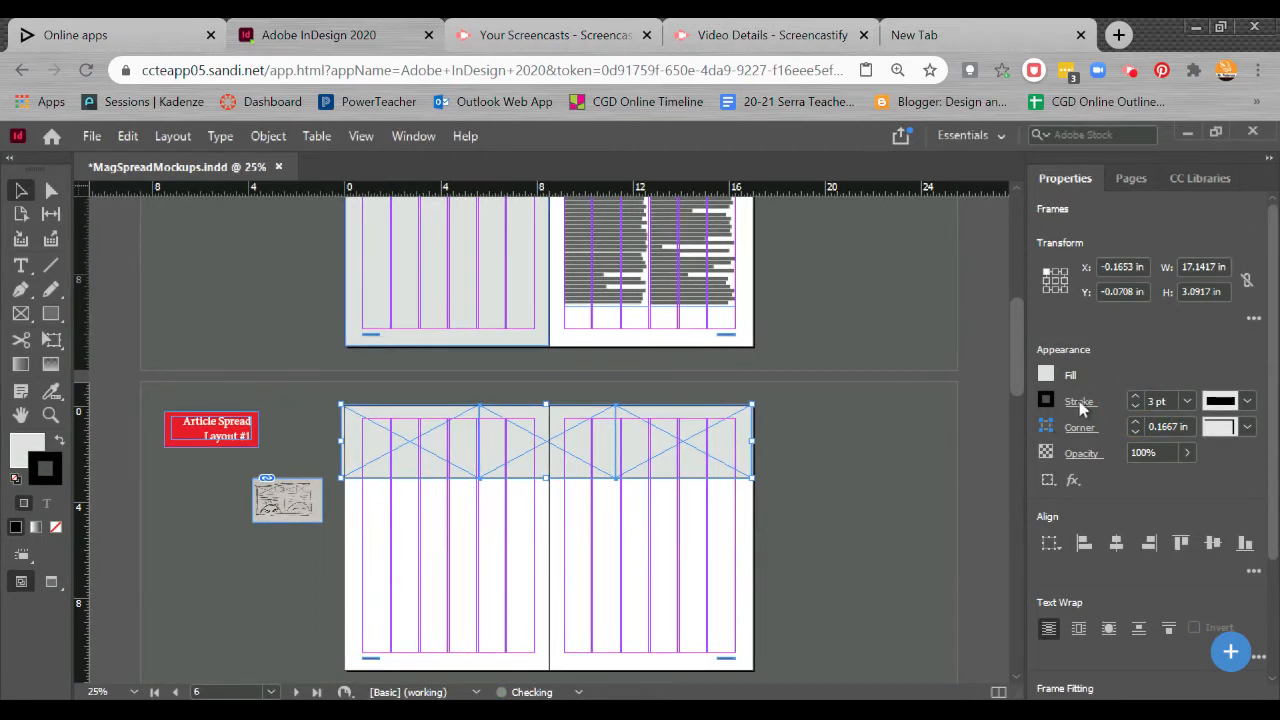
click(1079, 404)
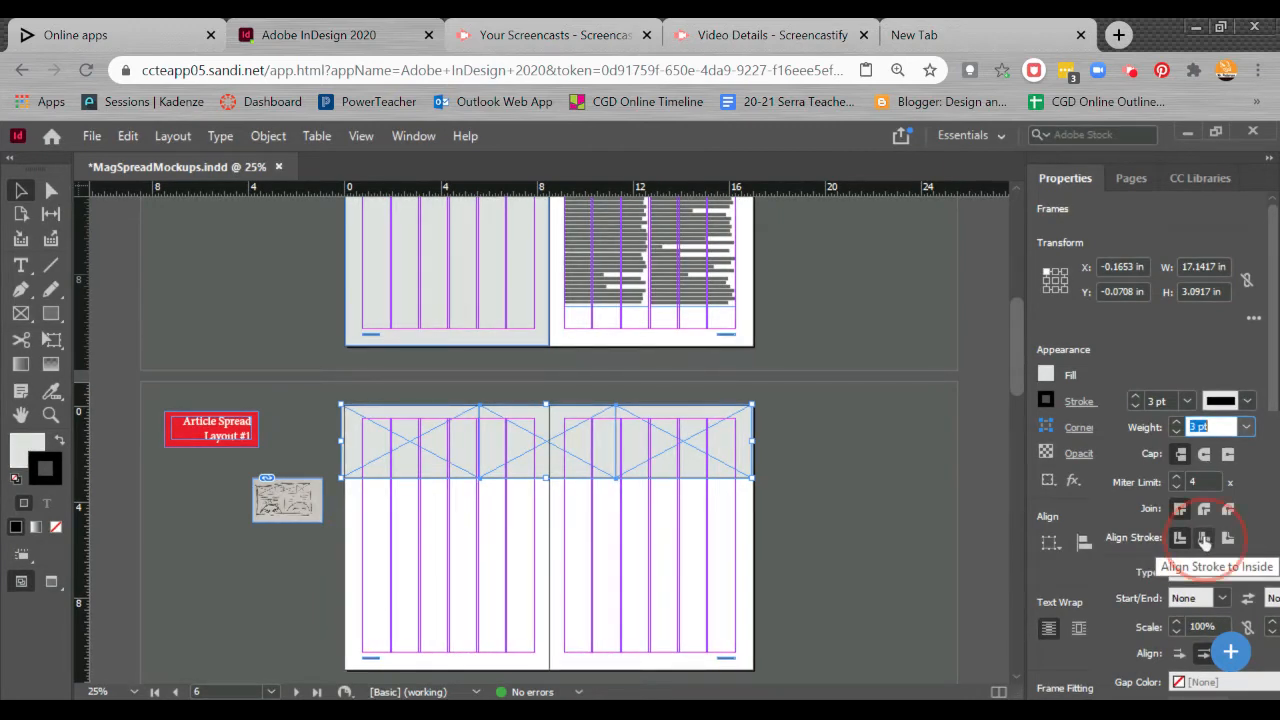
click(1204, 540)
key(Escape)
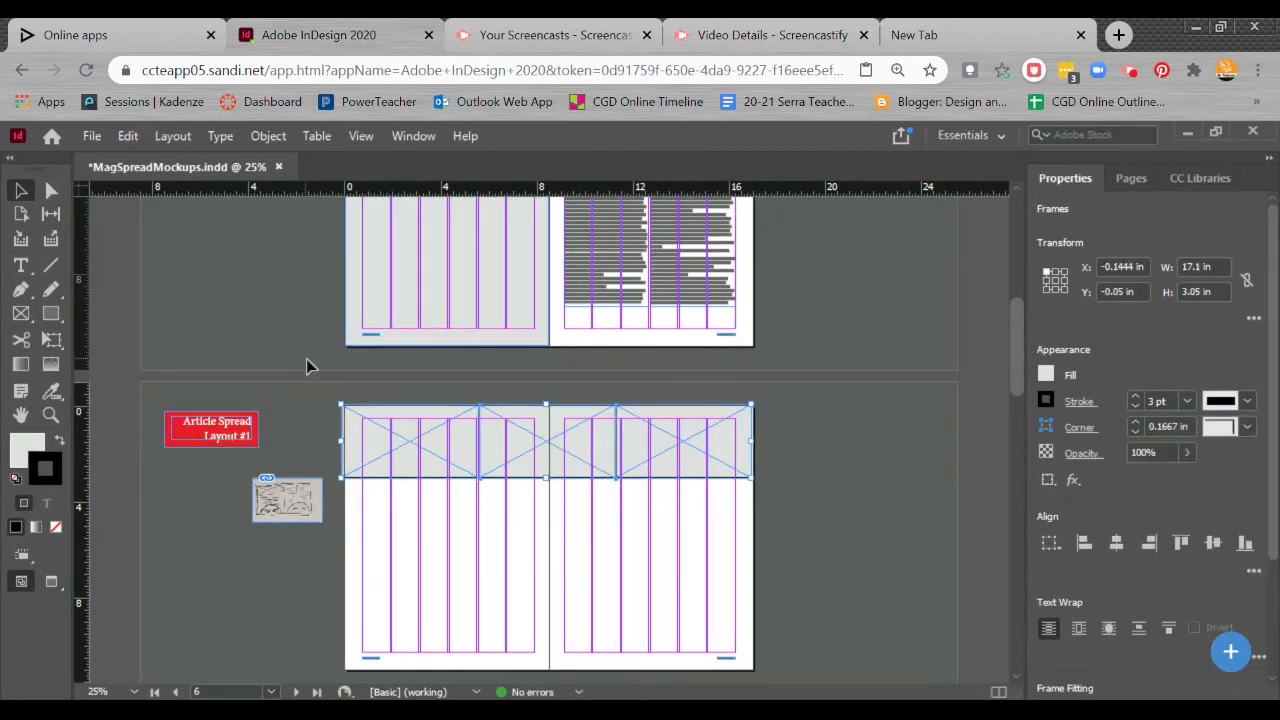
In preview mode, nudge the third image placeholder outward until it reaches the right page's outer edge
key(w)
click(731, 568)
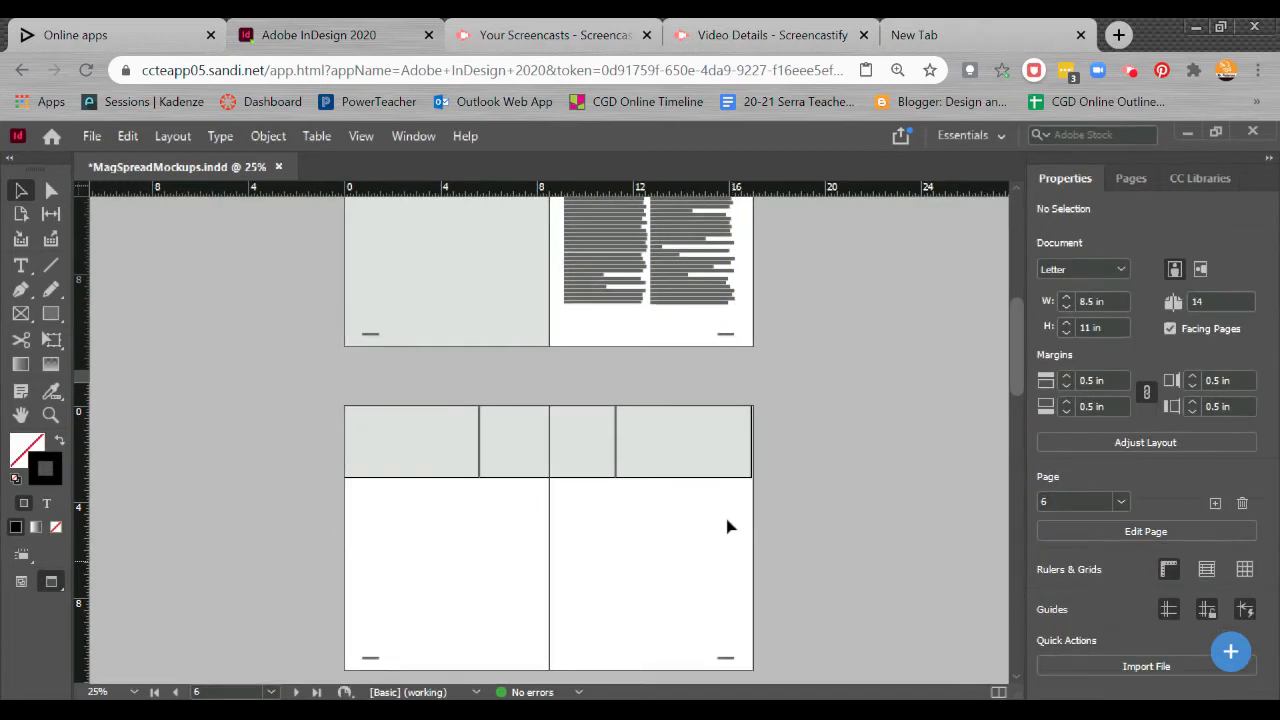
key(ctrl+=)
key(ctrl+=)
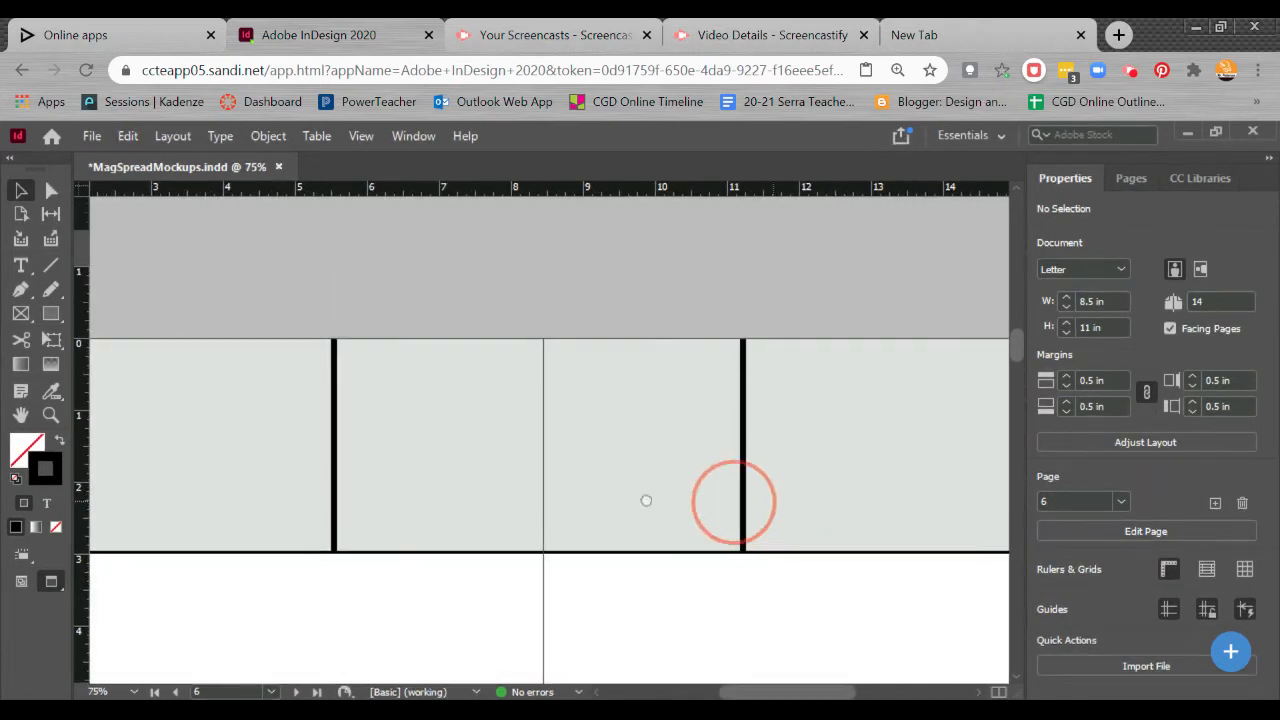
drag(733, 503, 378, 506)
click(726, 443)
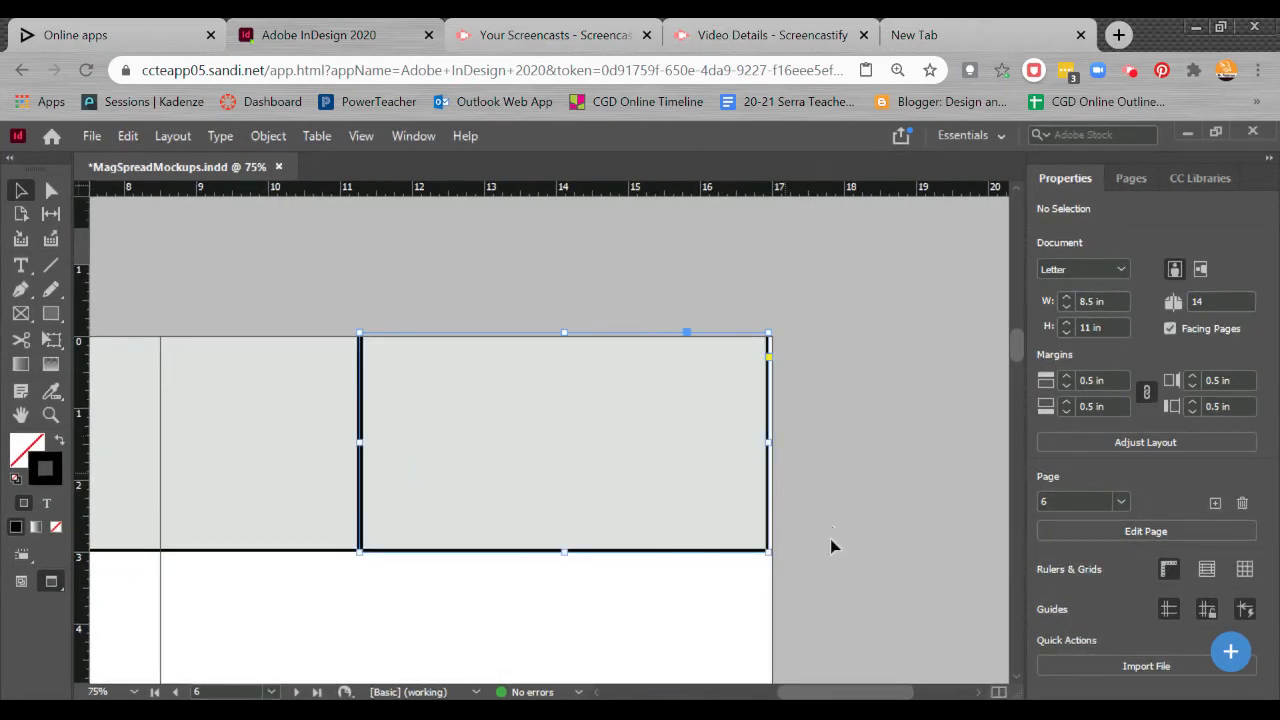
key(Right)
key(Right)
key(Right)
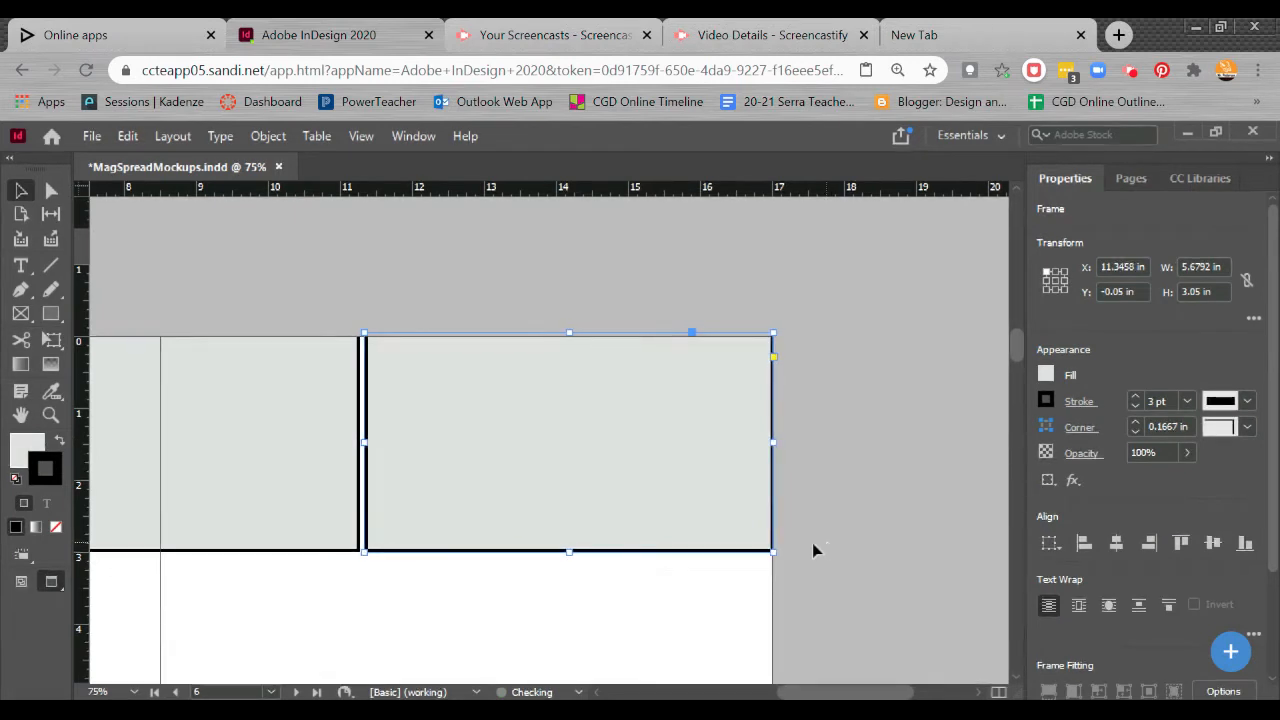
Nudge the middle image placeholder toward the third one until their adjoining borders overlap as a single line
click(236, 461)
key(Right)
key(Right)
key(Right)
key(Right)
key(Right)
key(Right)
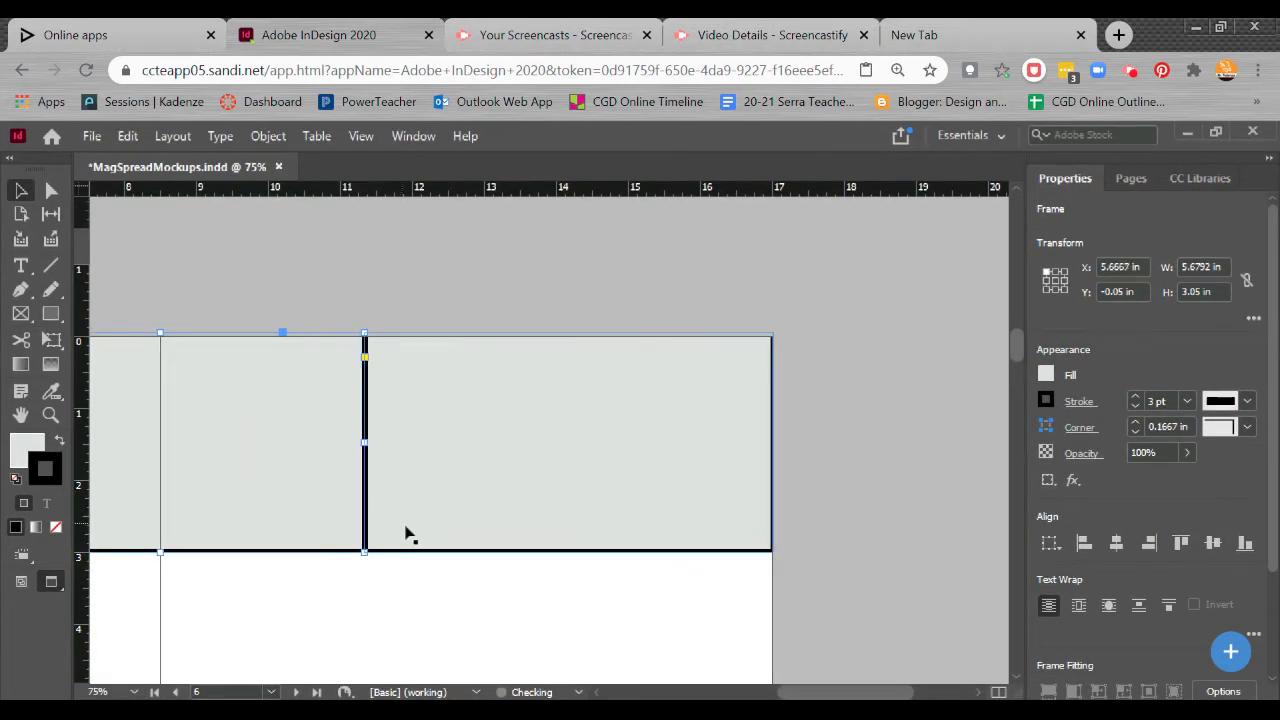
key(Right)
Stretch the middle placeholder's left edge to overlap the first placeholder's border, closing the gap, and check the whole row in preview
click(429, 617)
drag(316, 602, 844, 624)
click(489, 499)
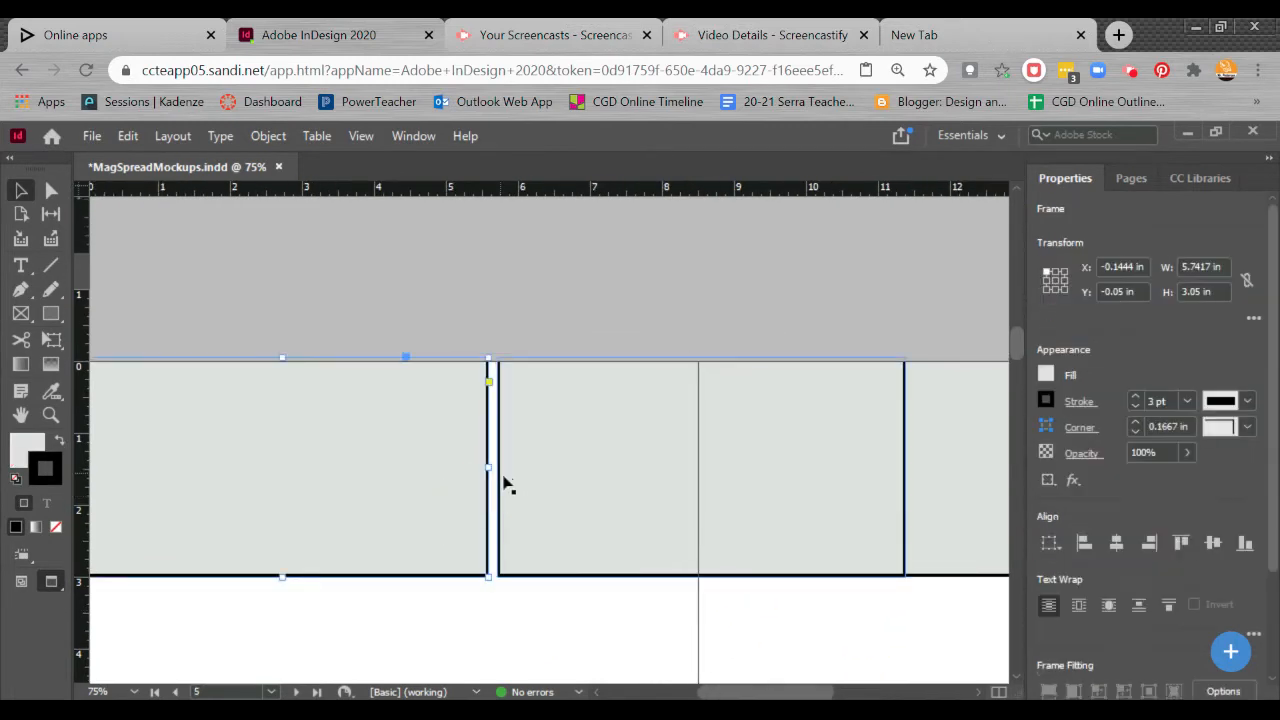
click(498, 479)
drag(497, 467, 487, 467)
click(610, 275)
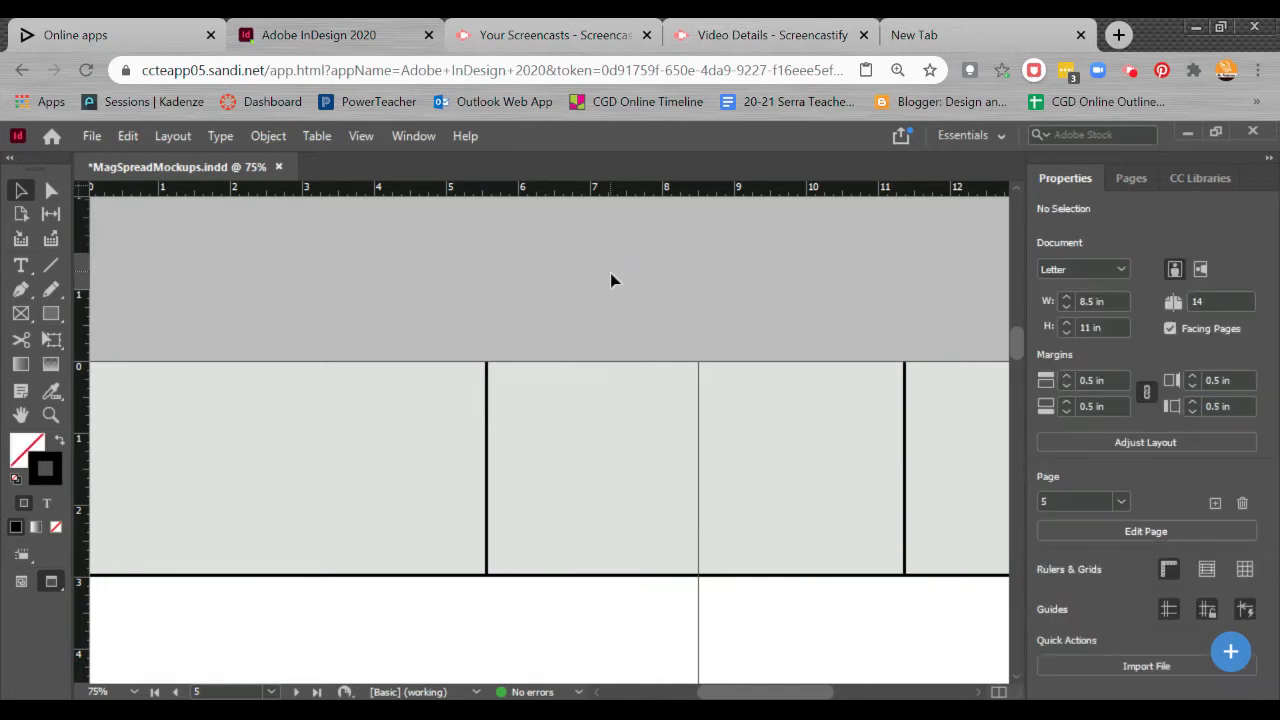
key(ctrl+minus)
key(ctrl+minus)
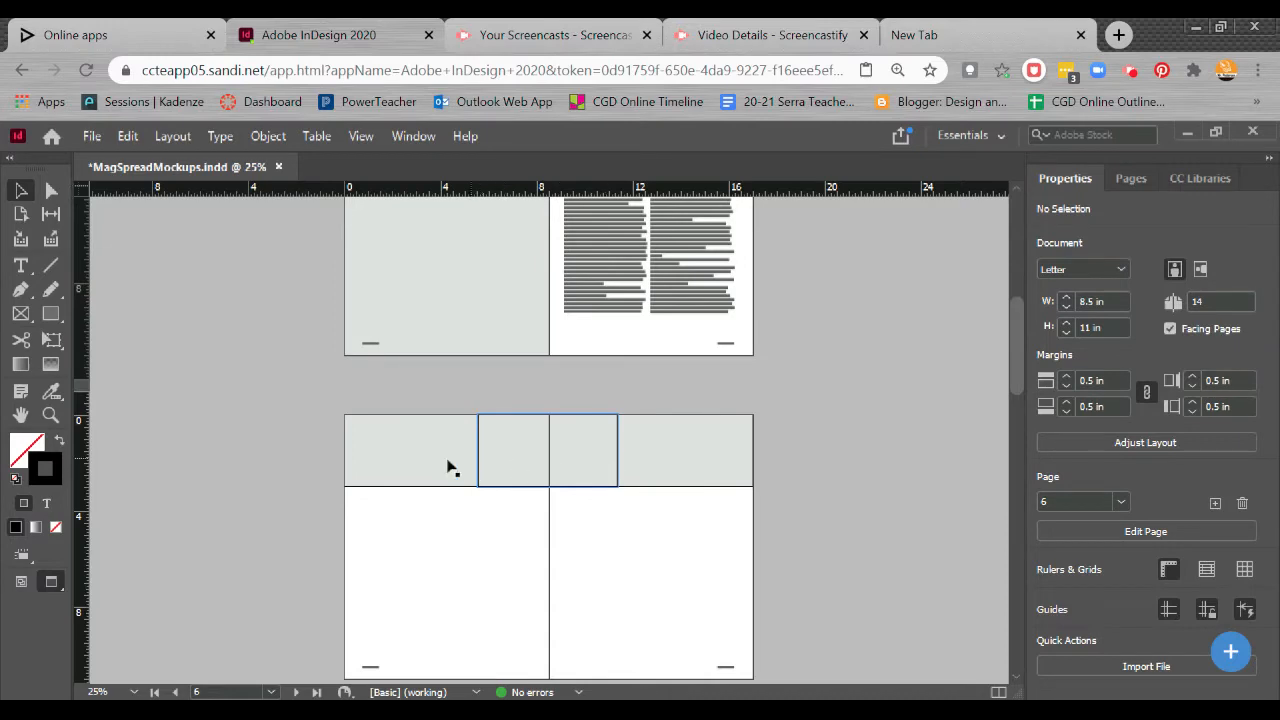
click(485, 553)
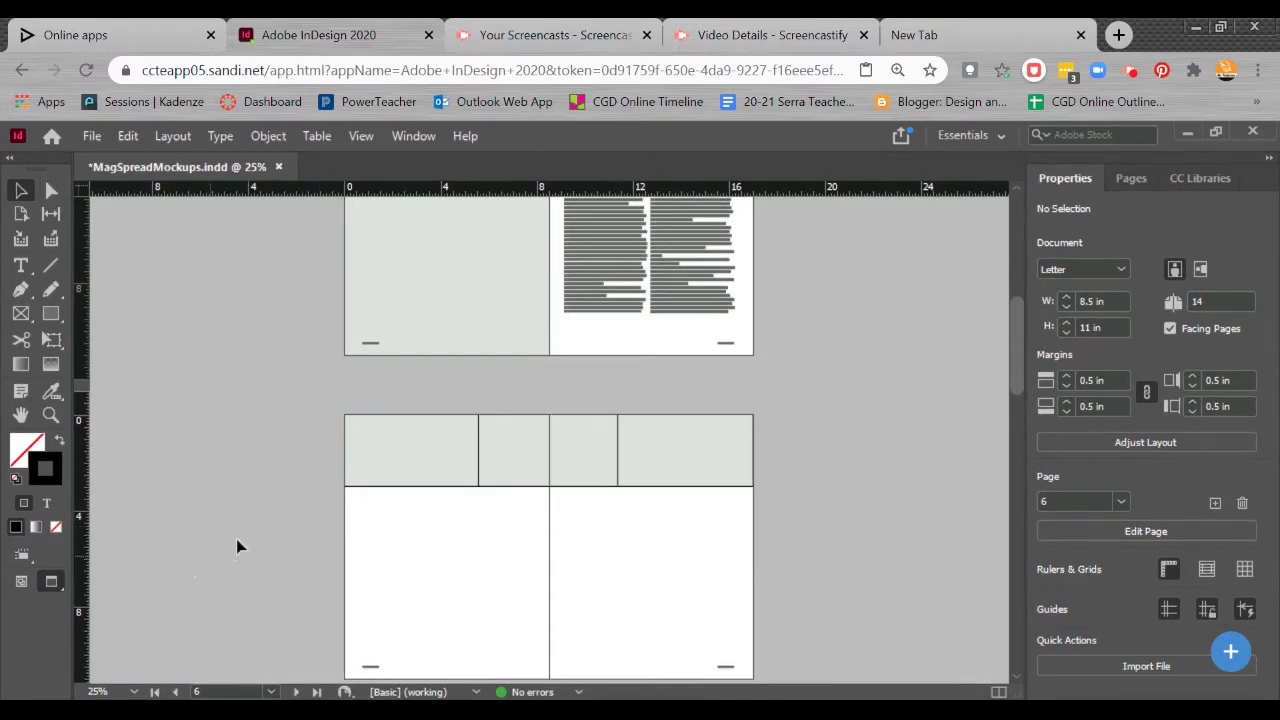
key(w)
key(w)
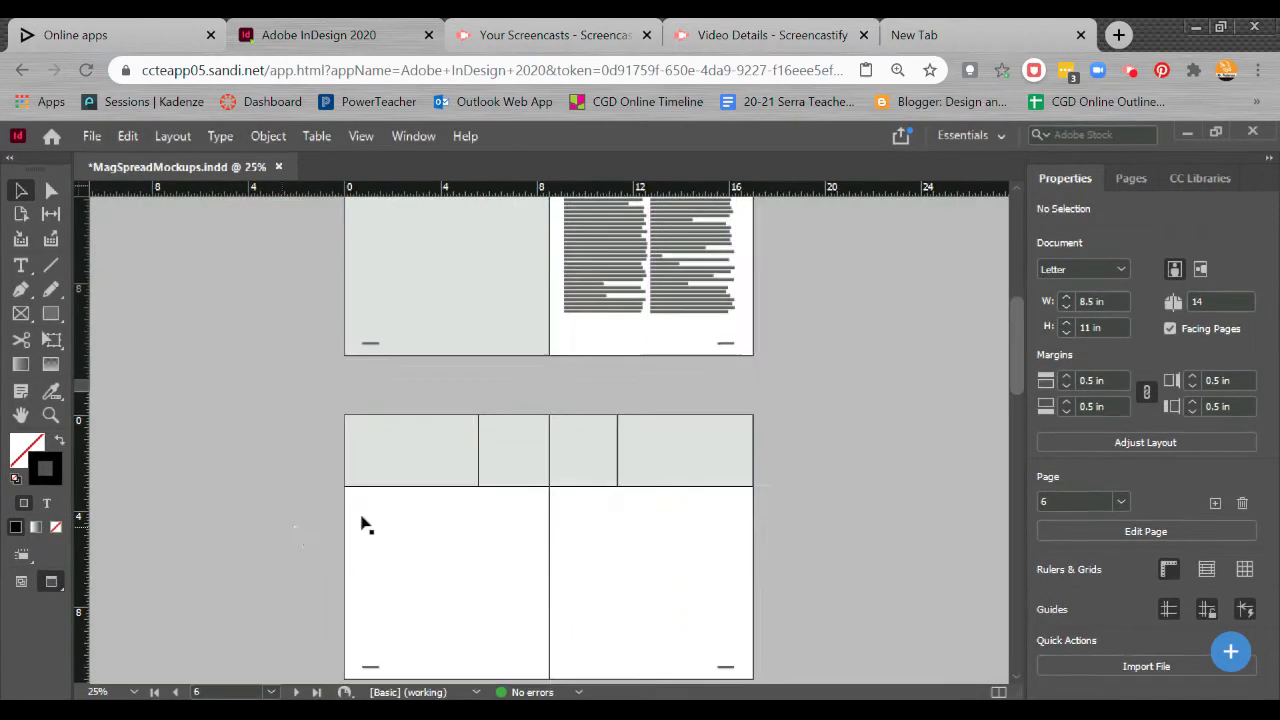
Draw a three-column-wide text frame about 4.2 in tall below the images and duplicate it into four frames across both pages
key(w)
click(20, 265)
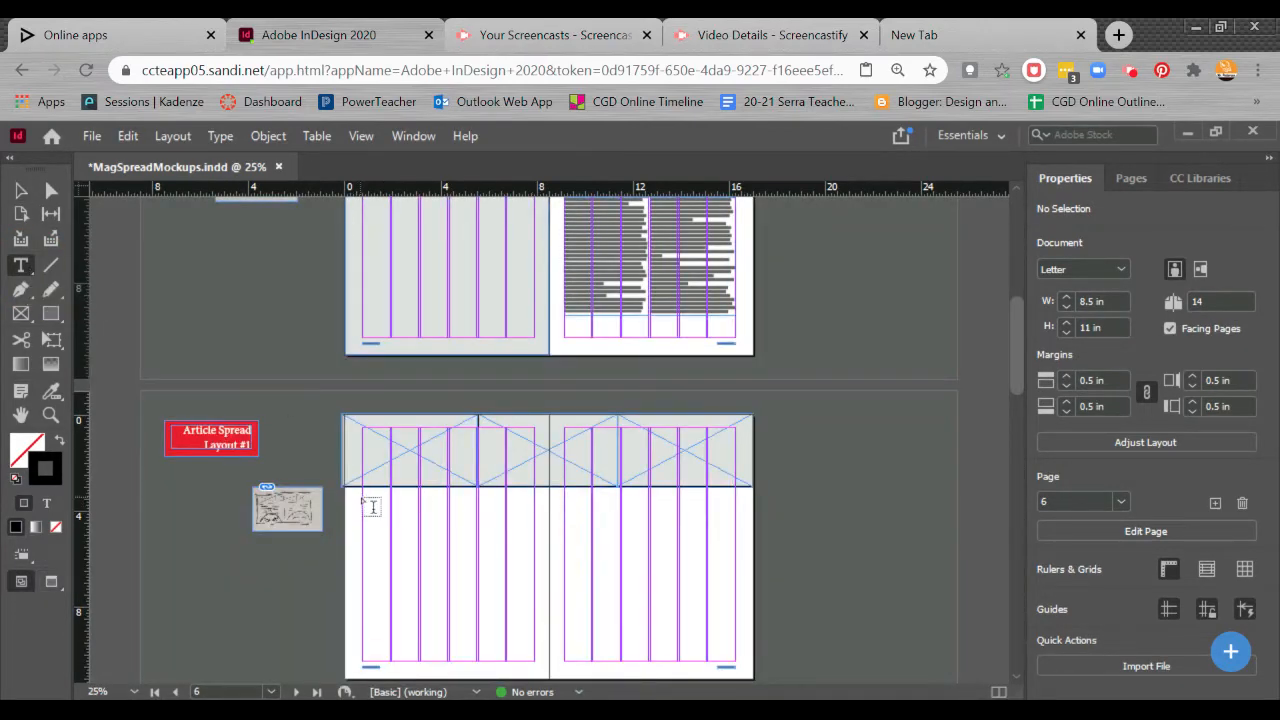
drag(364, 496, 448, 600)
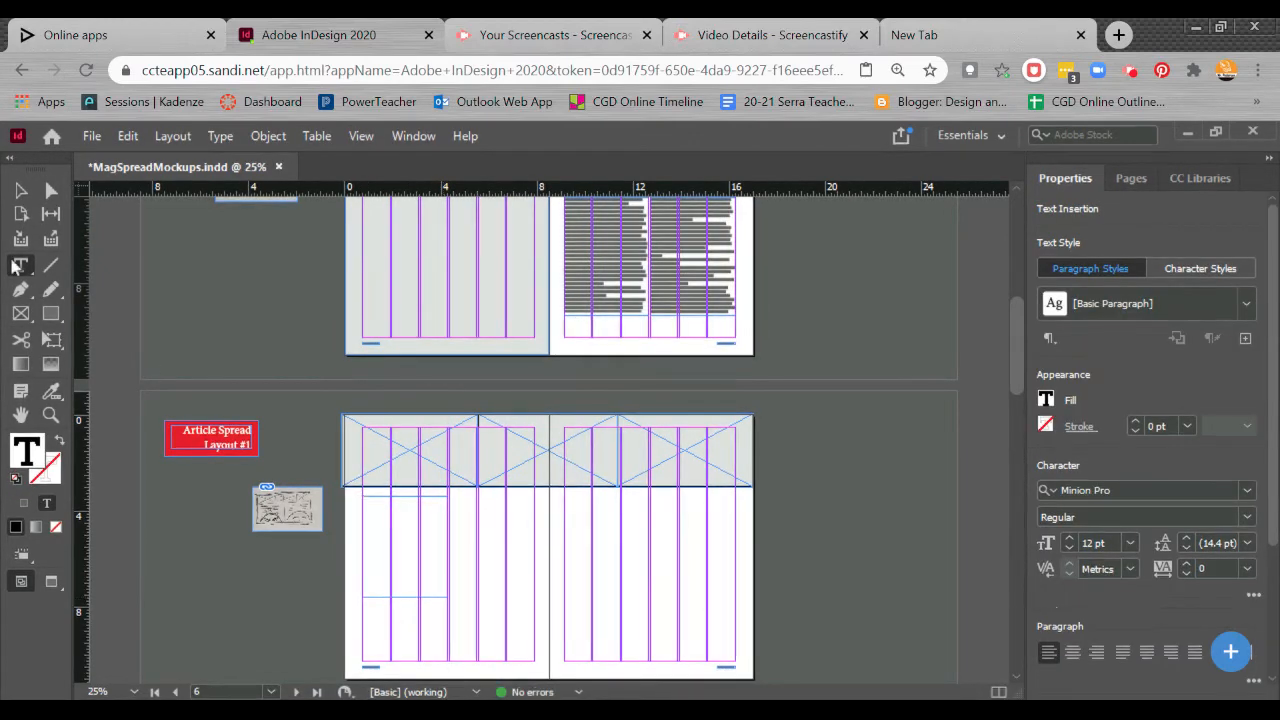
click(20, 190)
drag(414, 543, 712, 528)
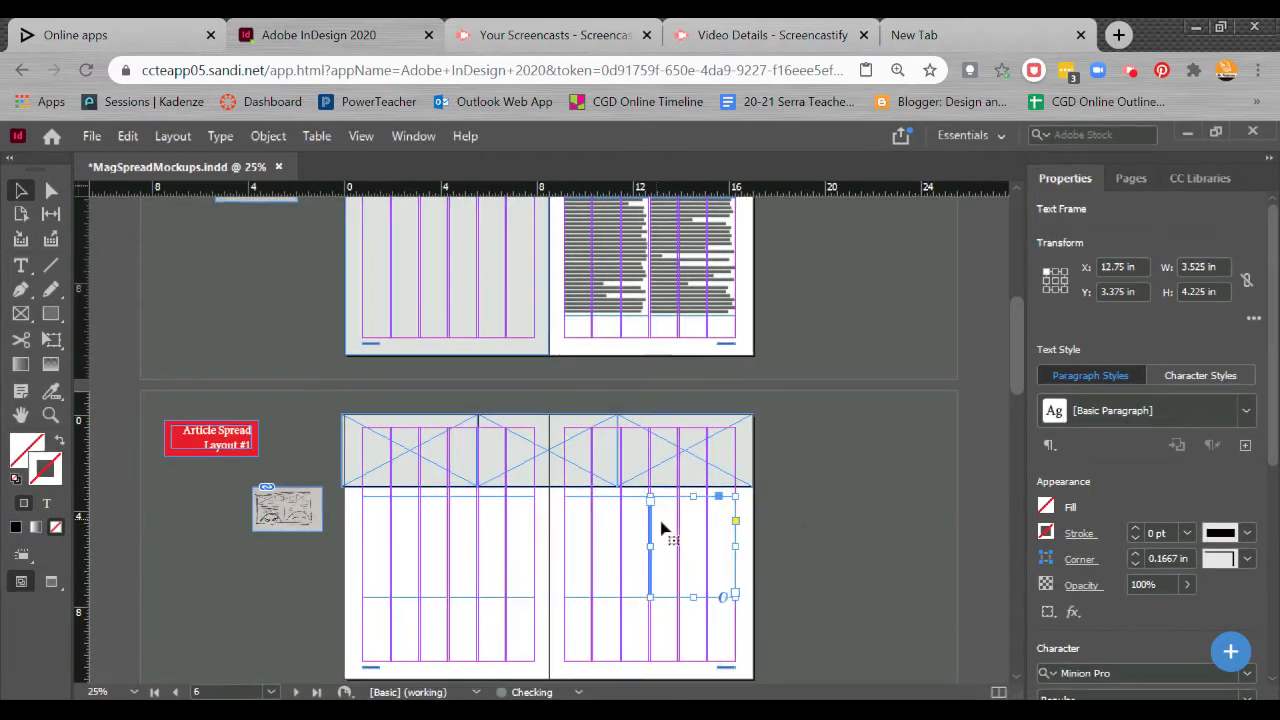
Trim the outermost text frame on the right page to the outer margin, making it 3.5 in wide
key(ctrl+equal)
key(ctrl+equal)
key(ctrl+equal)
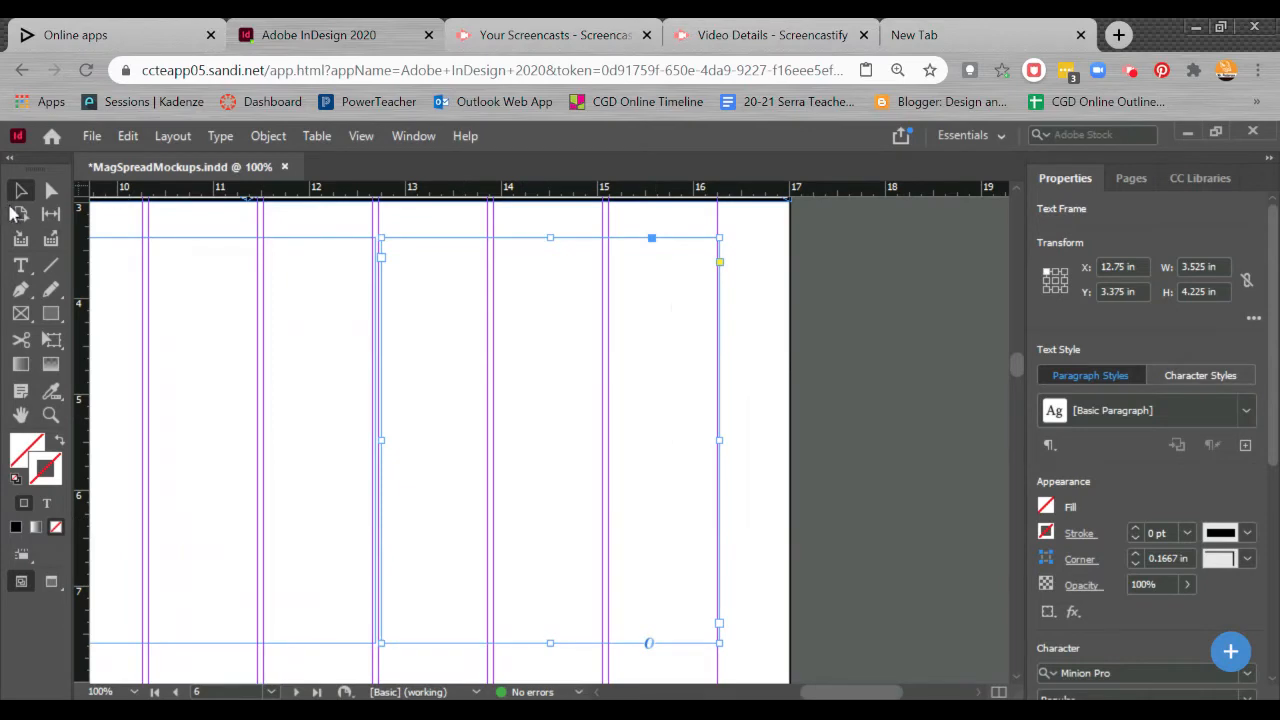
click(751, 297)
click(697, 400)
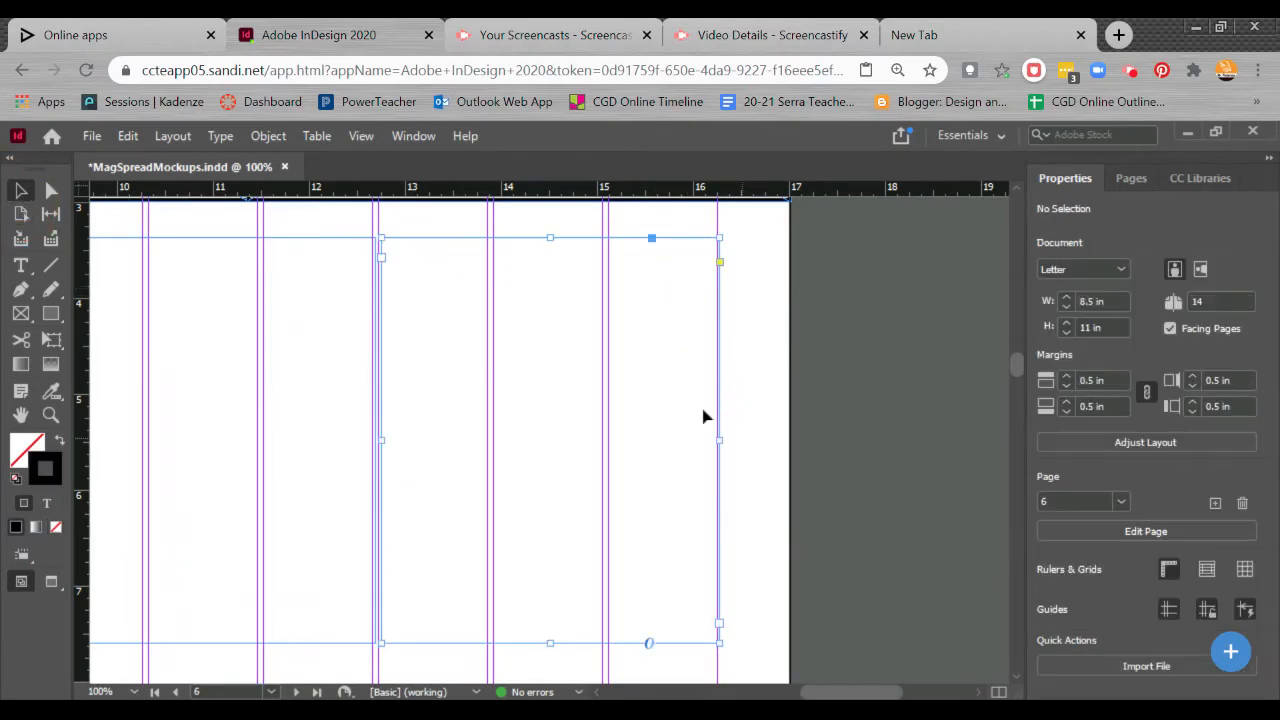
mouse_move(720, 441)
mouse_down()
mouse_move(709, 440)
mouse_move(719, 443)
mouse_up()
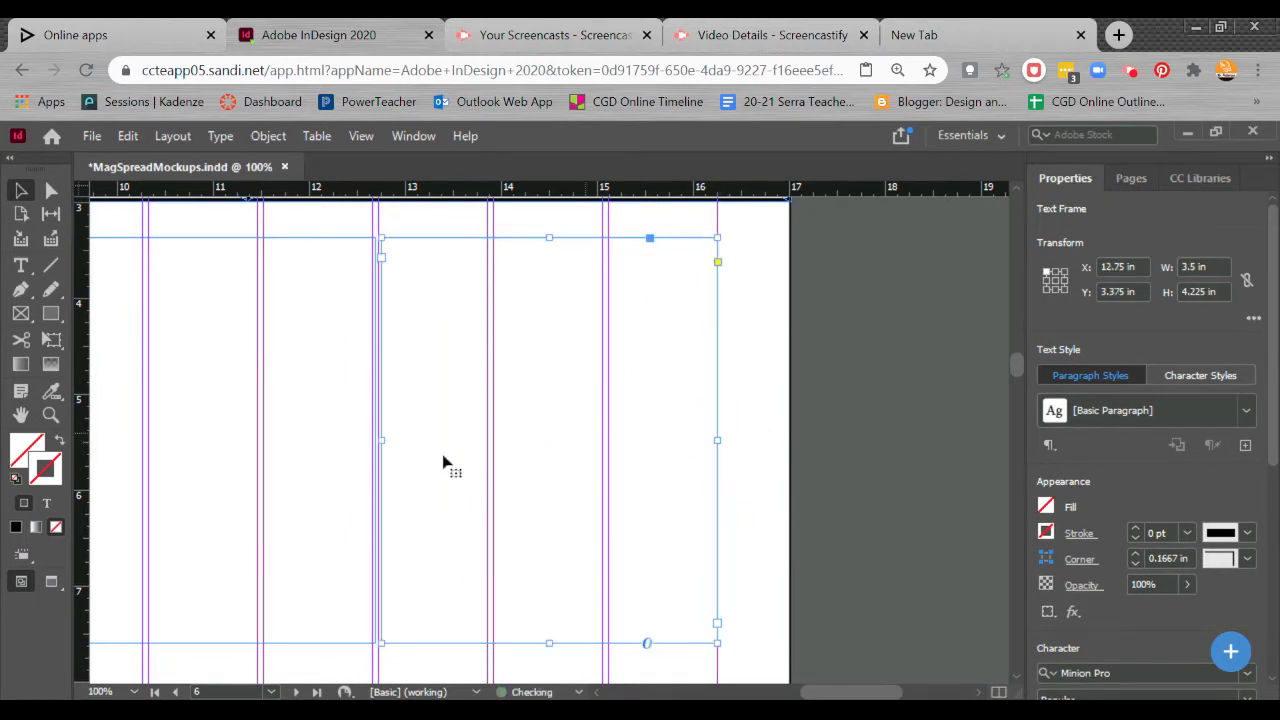
Trim the right page's inner text frame to 3.4938 in wide and extend the outer frame to the column guide at 3.5313 in wide
mouse_move(385, 447)
mouse_down()
mouse_move(417, 443)
mouse_move(380, 443)
mouse_up()
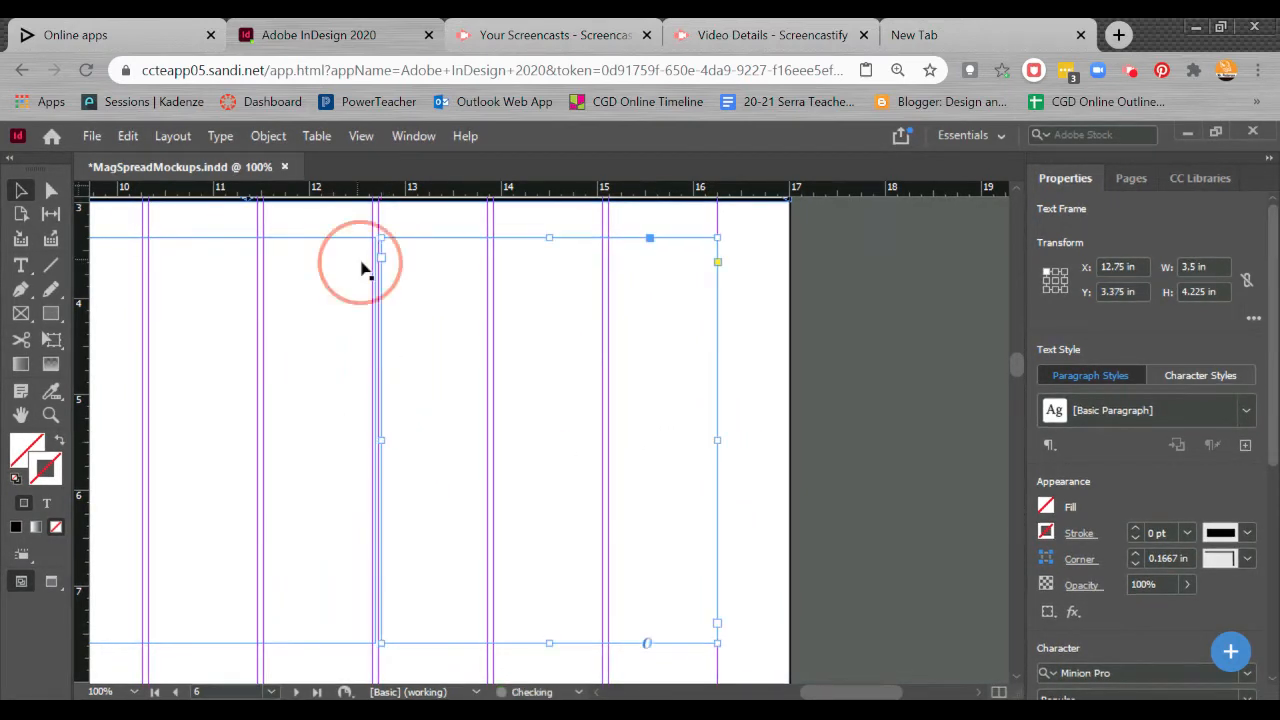
click(366, 232)
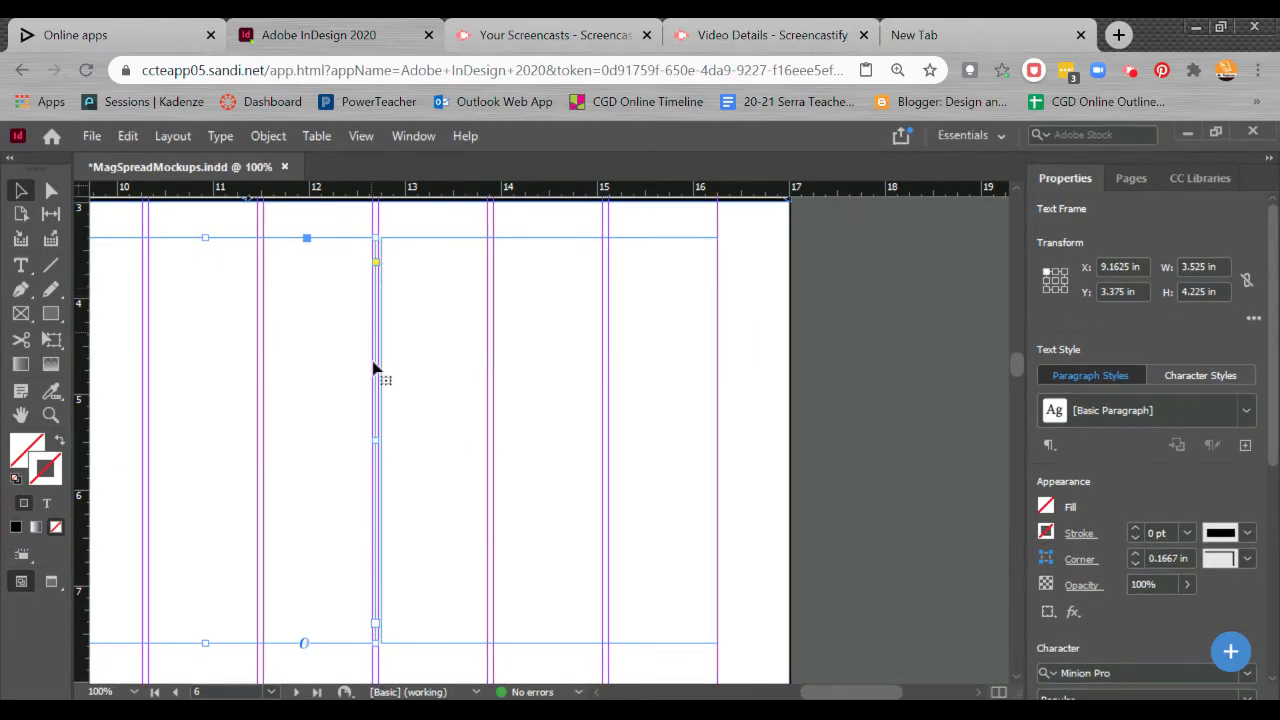
mouse_move(373, 441)
mouse_down()
mouse_move(357, 437)
mouse_move(371, 434)
mouse_up()
click(423, 350)
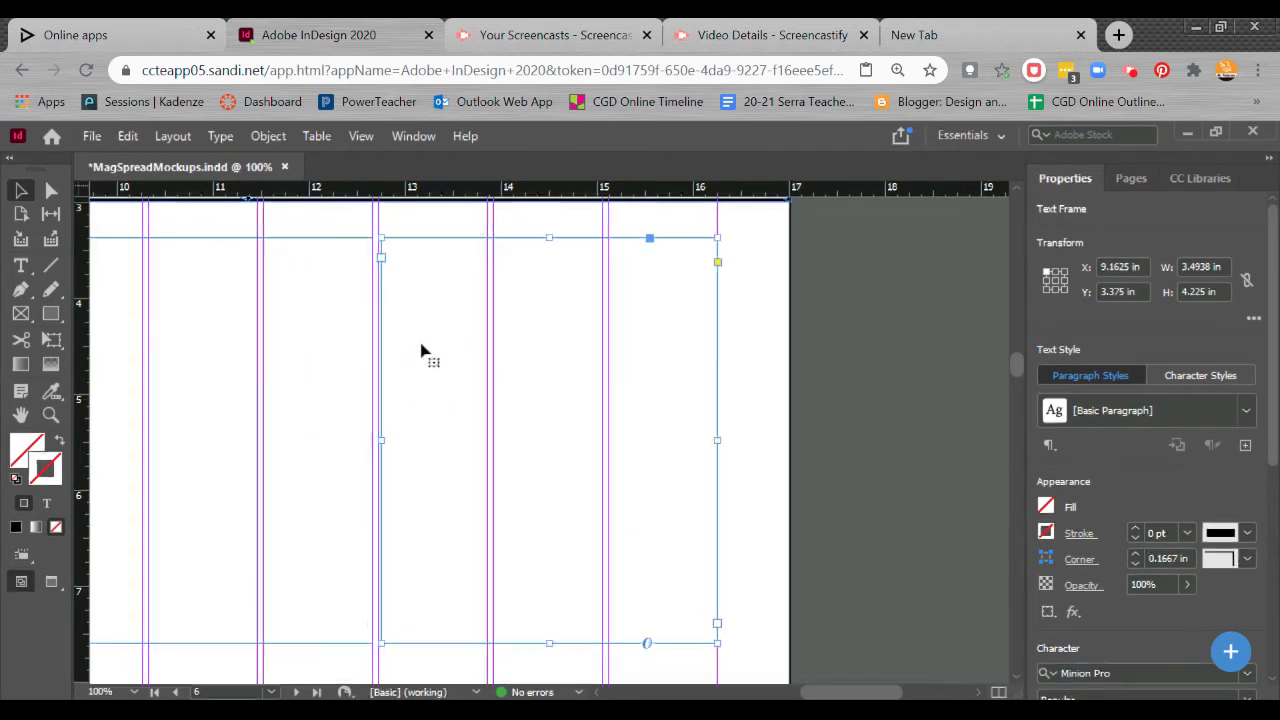
key(ctrl+=)
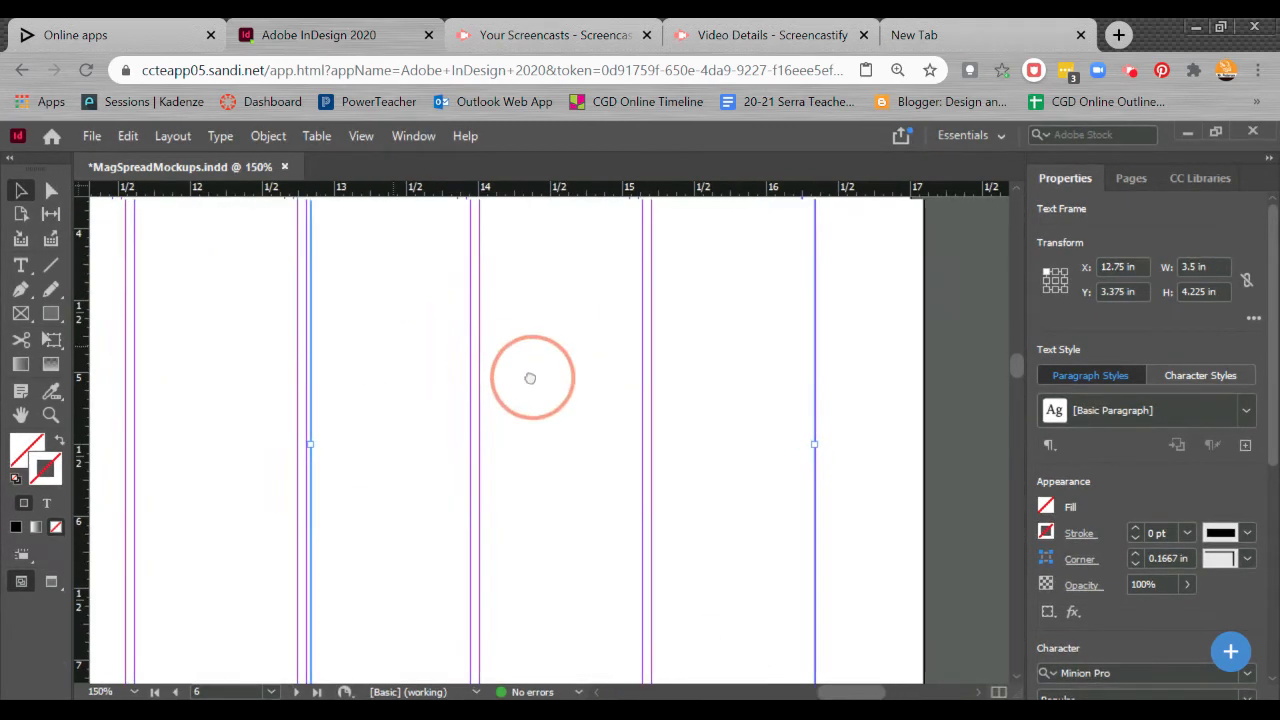
drag(467, 484, 456, 485)
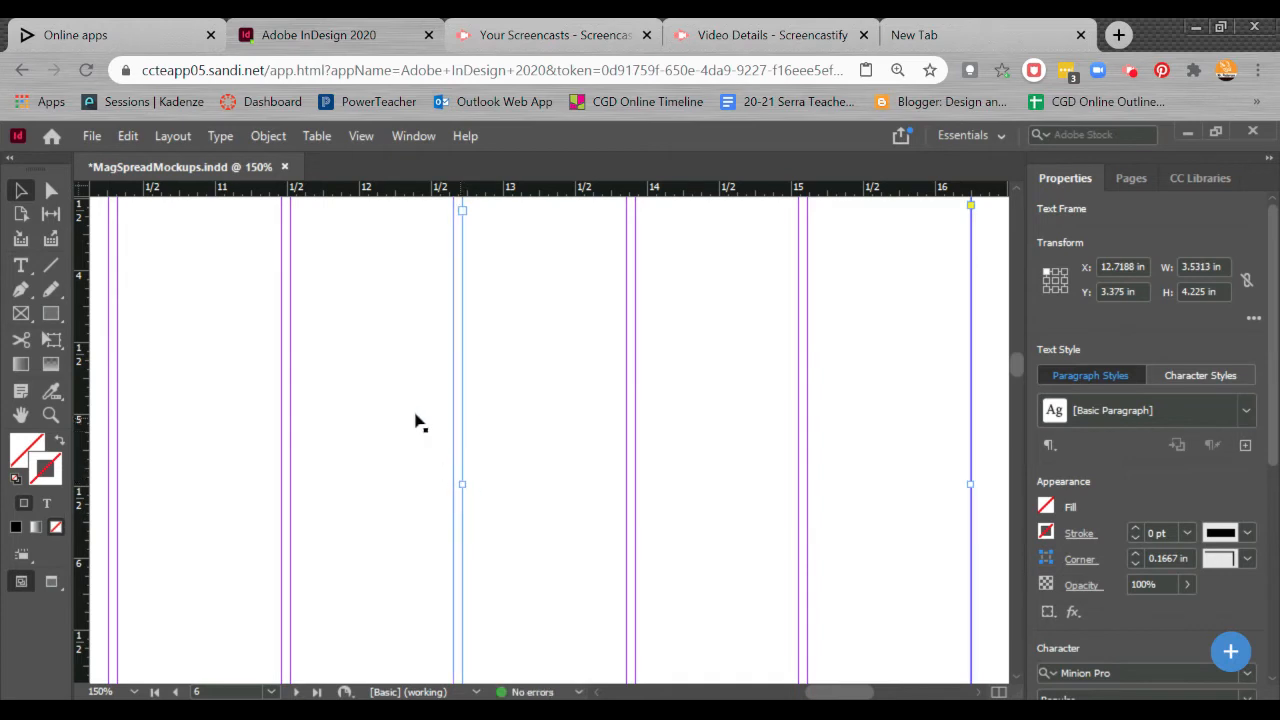
Move the right page's inner text frame toward its neighbour and stretch its gutter-side edge to the inner margin, making it 3.5625 in wide
drag(341, 475, 628, 480)
key(ctrl+minus)
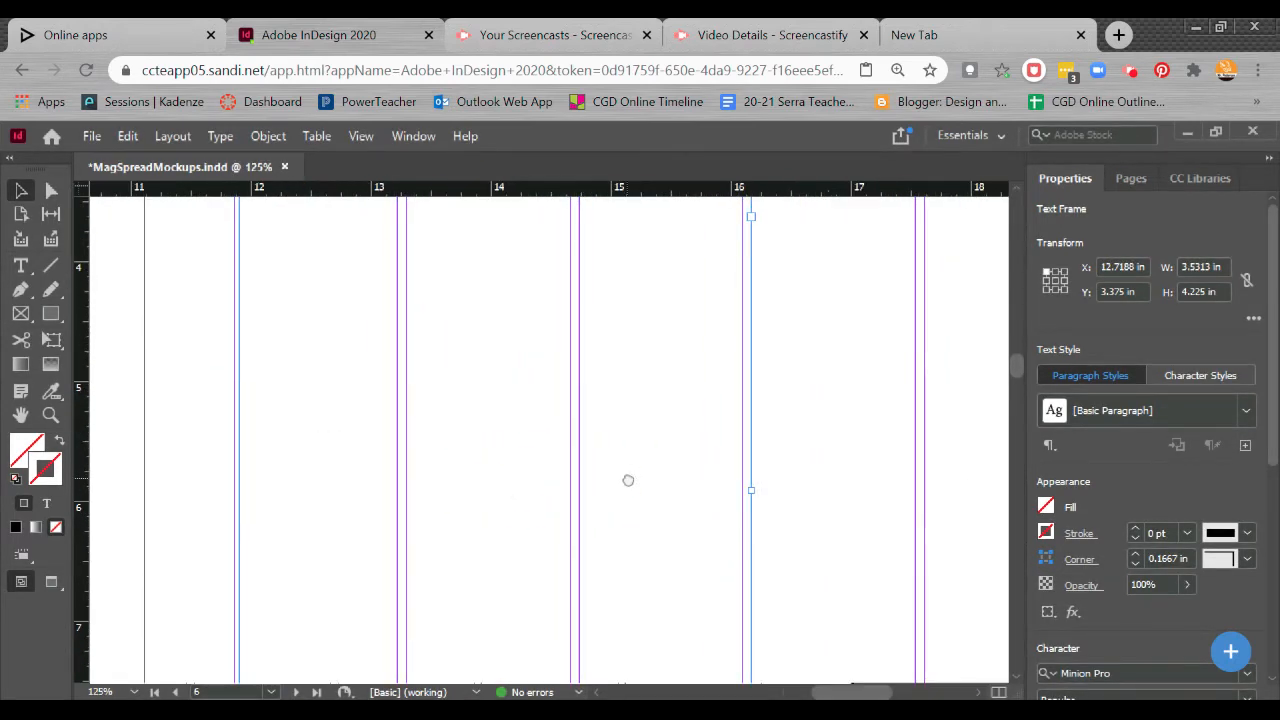
drag(483, 474, 854, 483)
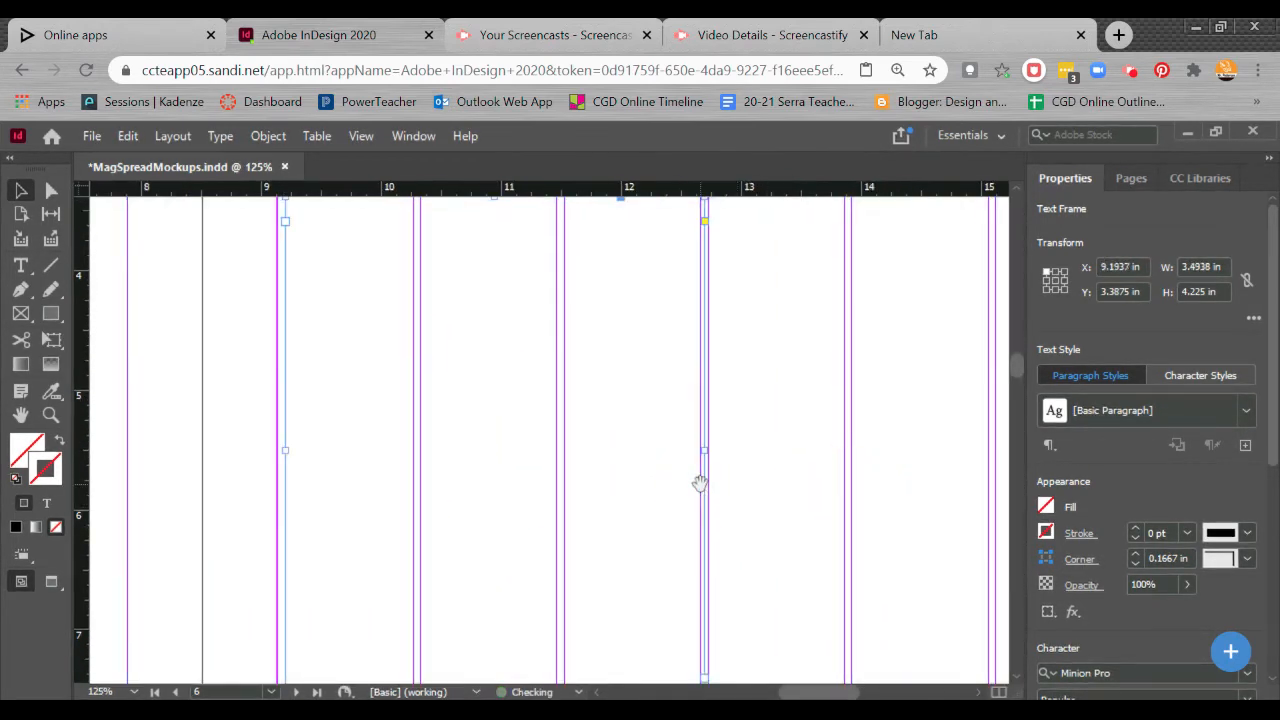
key(ctrl+minus)
click(386, 331)
click(366, 343)
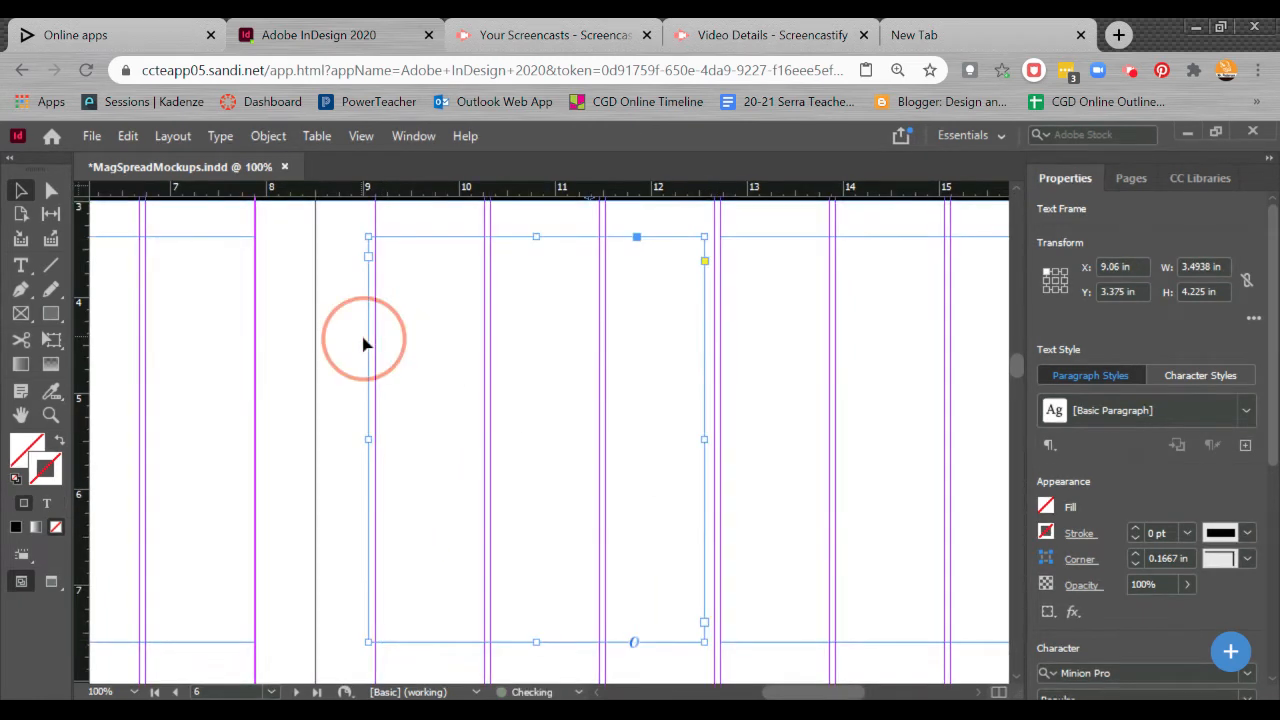
click(387, 441)
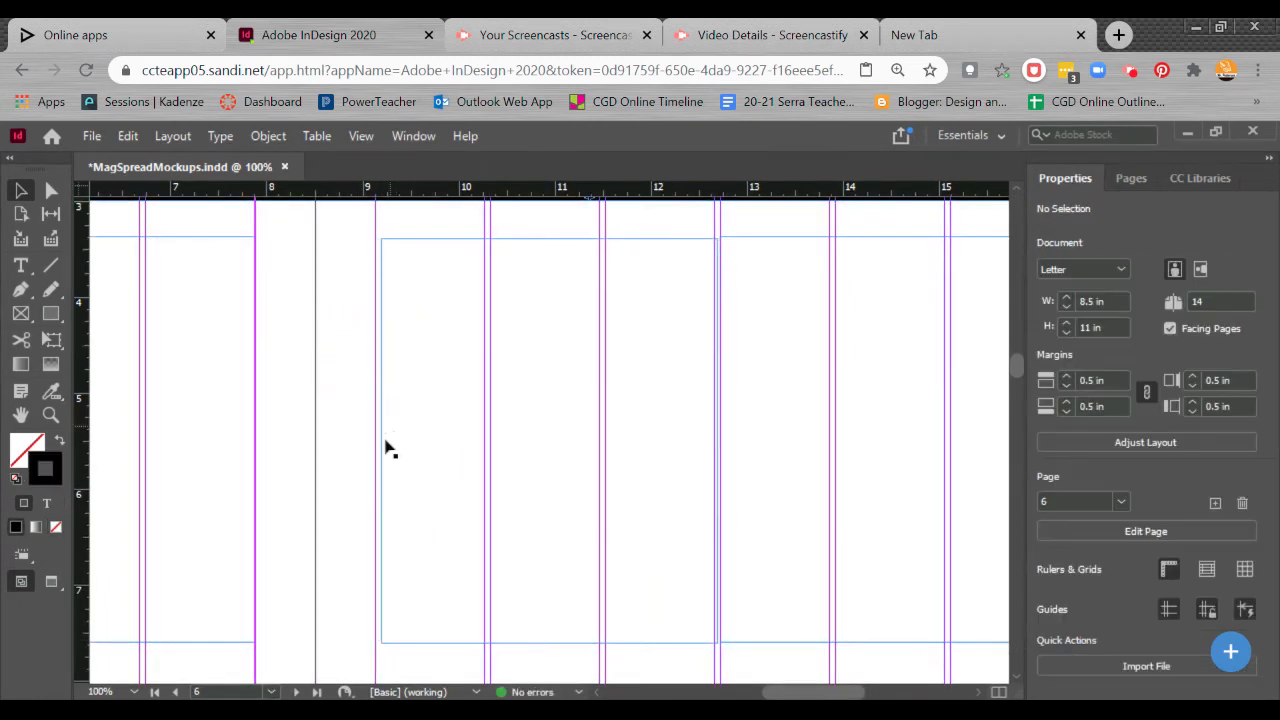
click(383, 440)
drag(382, 442, 366, 451)
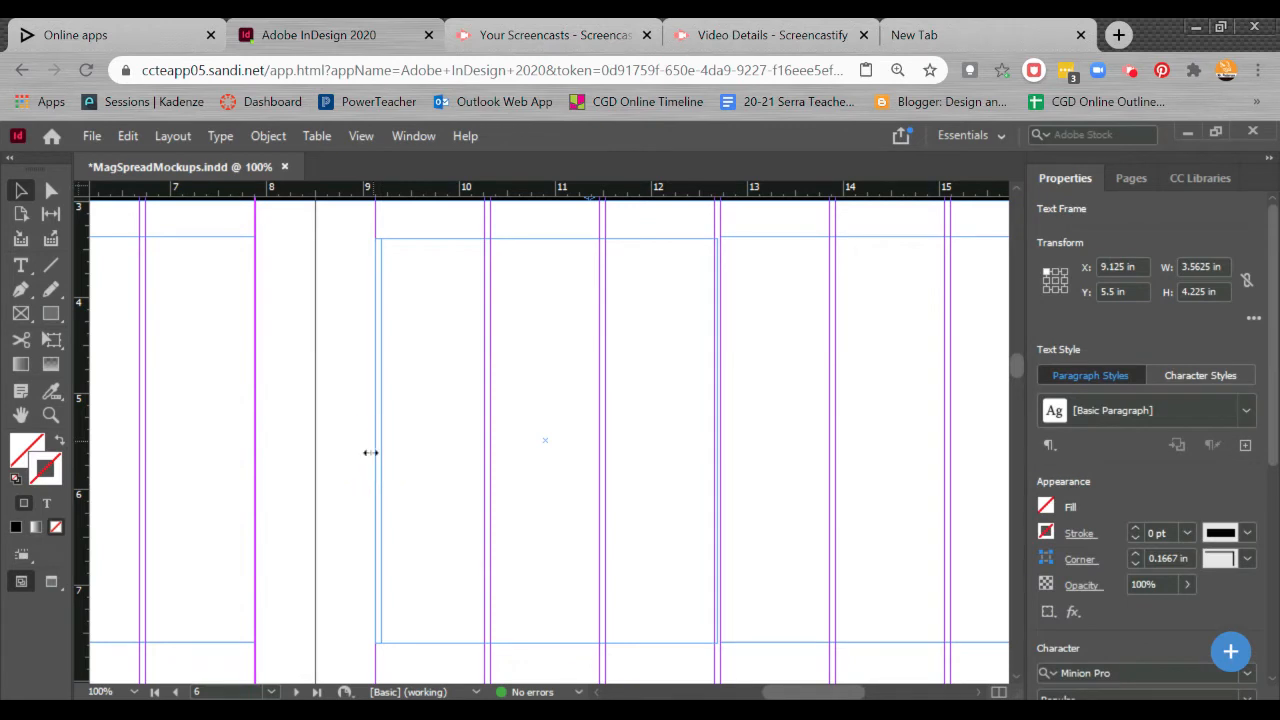
click(340, 449)
Stretch the outward edge of the left page's inner text frame to the column guide, making it 3.5313 in wide
drag(253, 449, 709, 503)
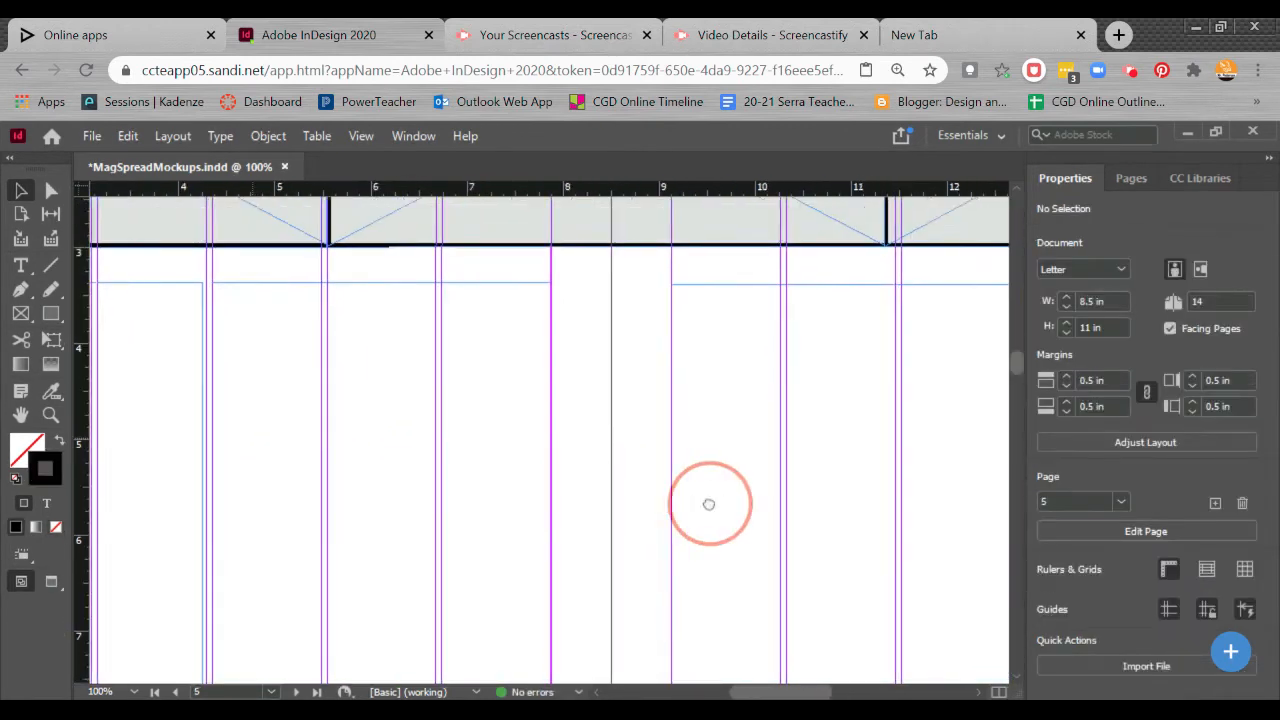
click(379, 357)
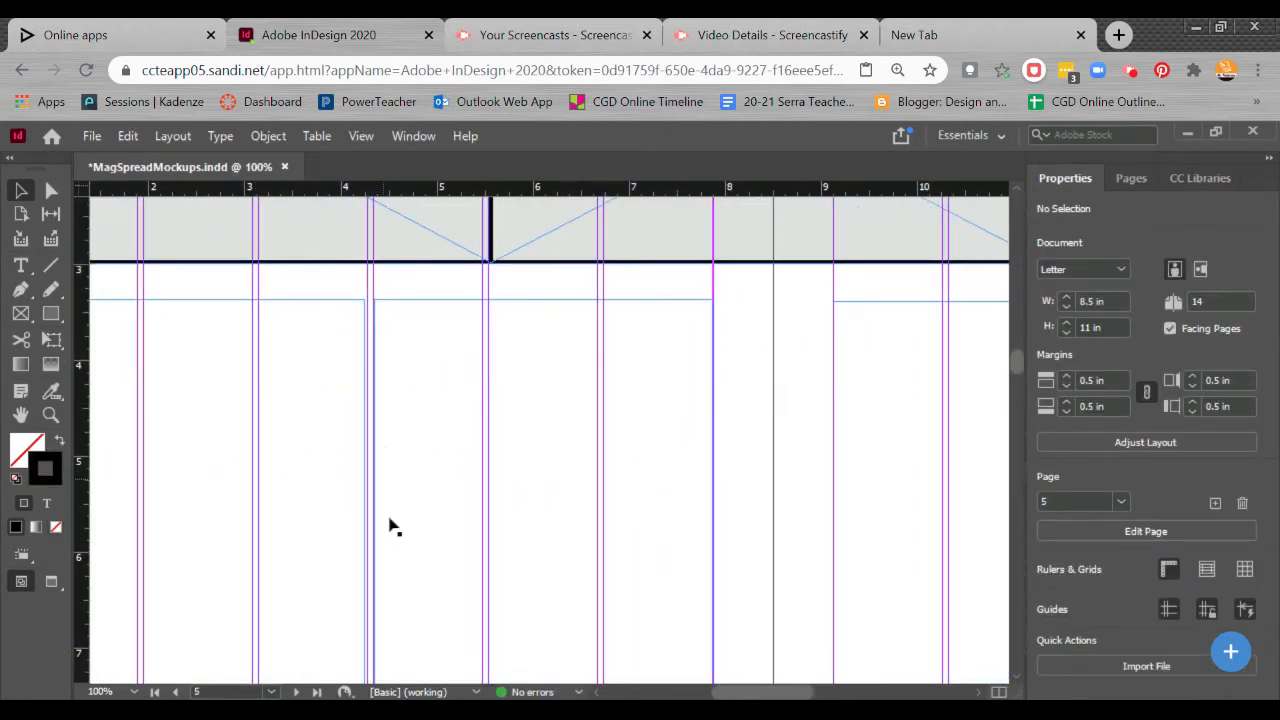
click(443, 309)
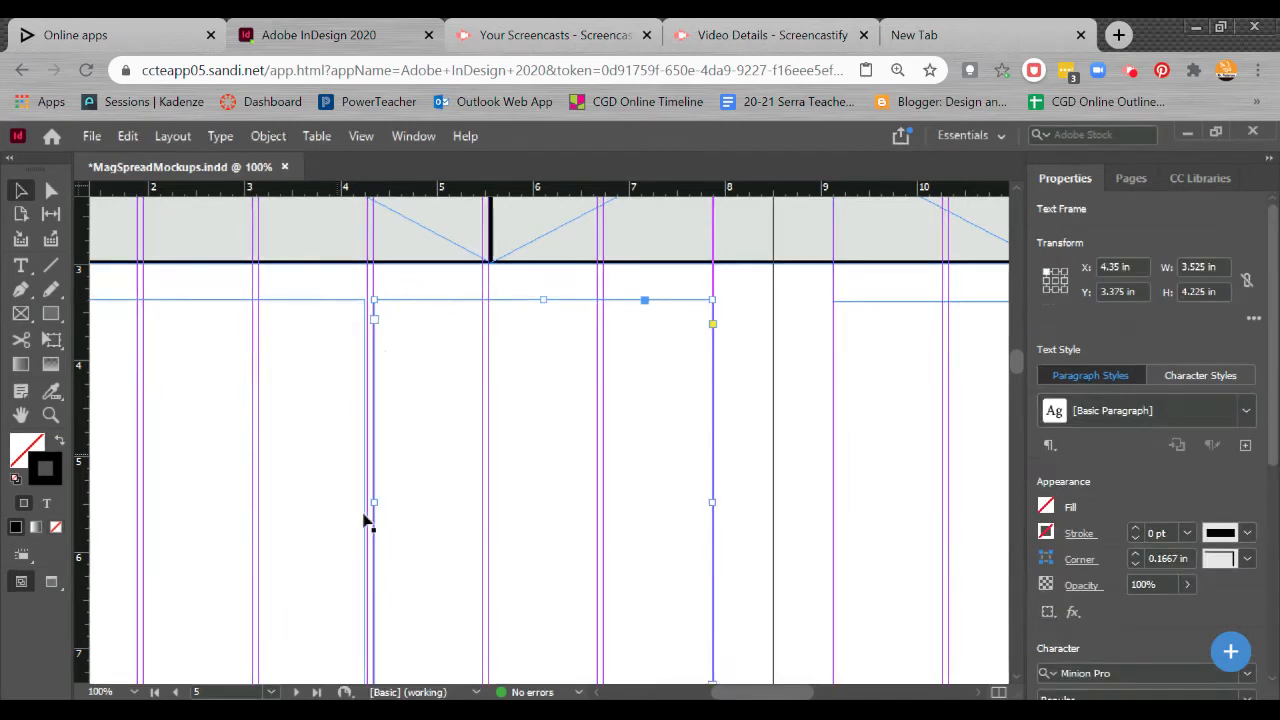
drag(377, 502, 363, 504)
Trim the left page's outermost text frame to the outer margin at 0.75 in, making it 3.5 in wide
click(328, 382)
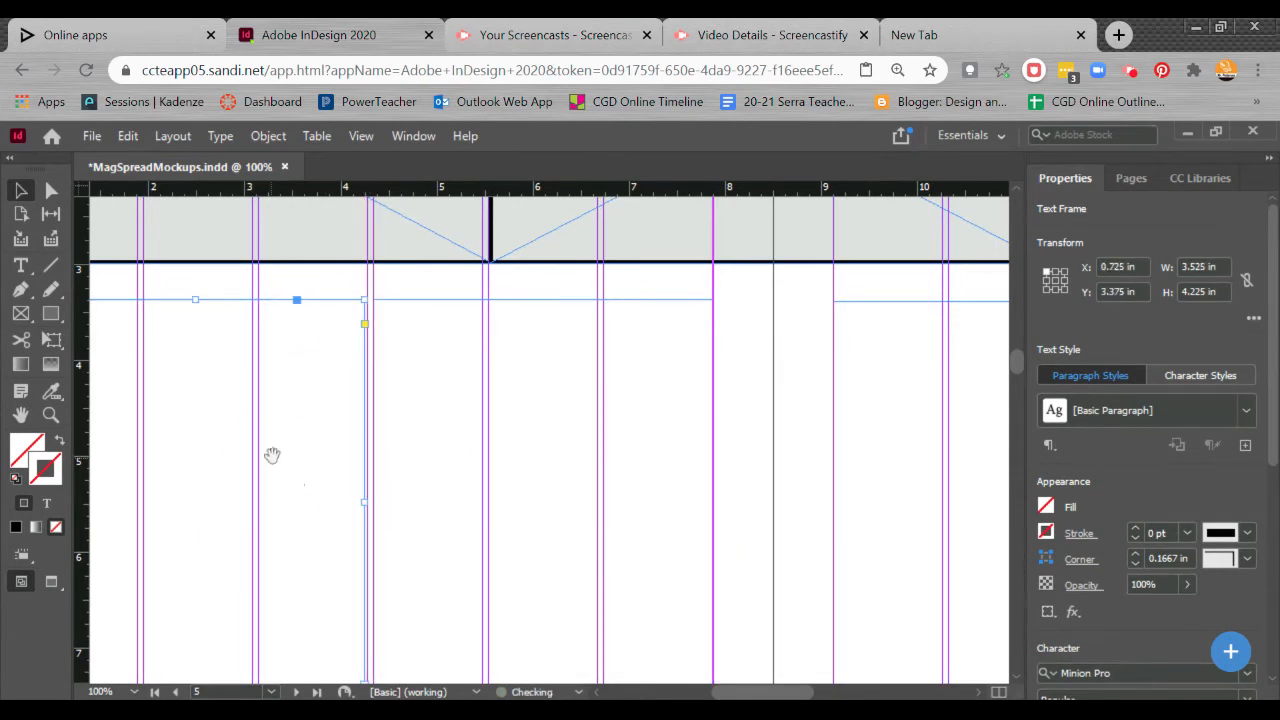
scroll(706, 440, left, 3)
scroll(656, 438, left, 3)
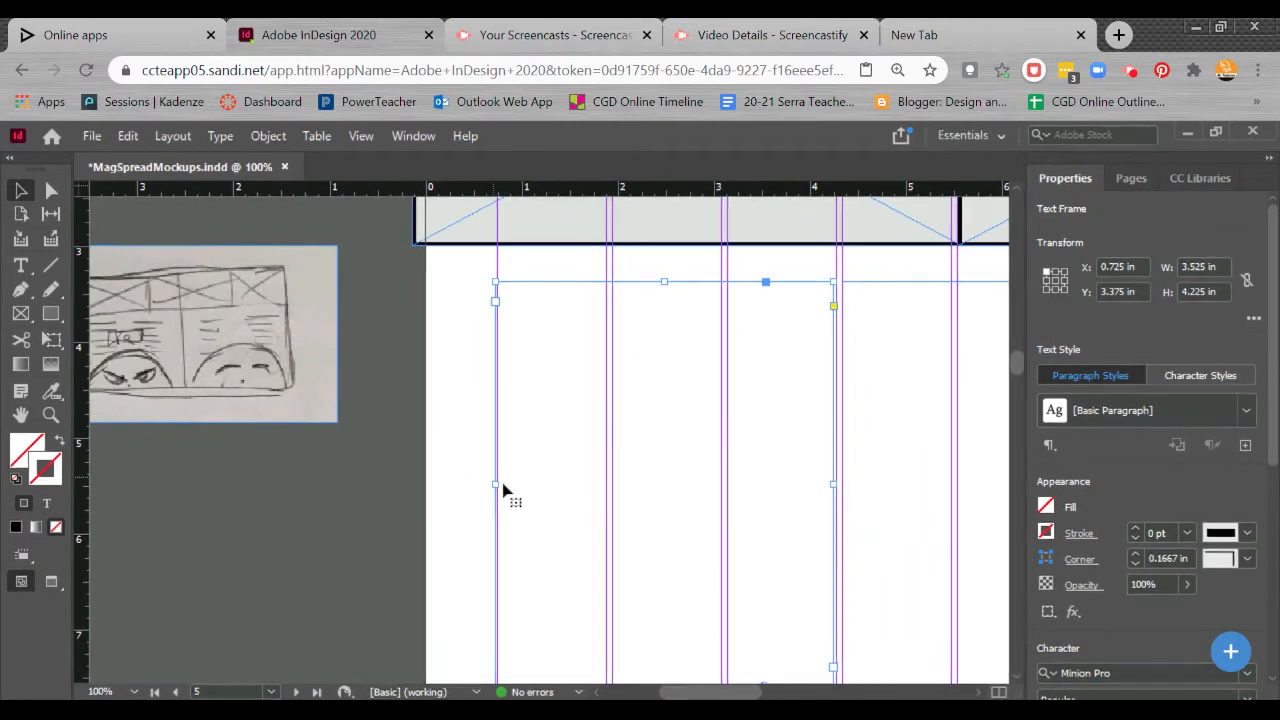
drag(497, 485, 497, 486)
click(463, 443)
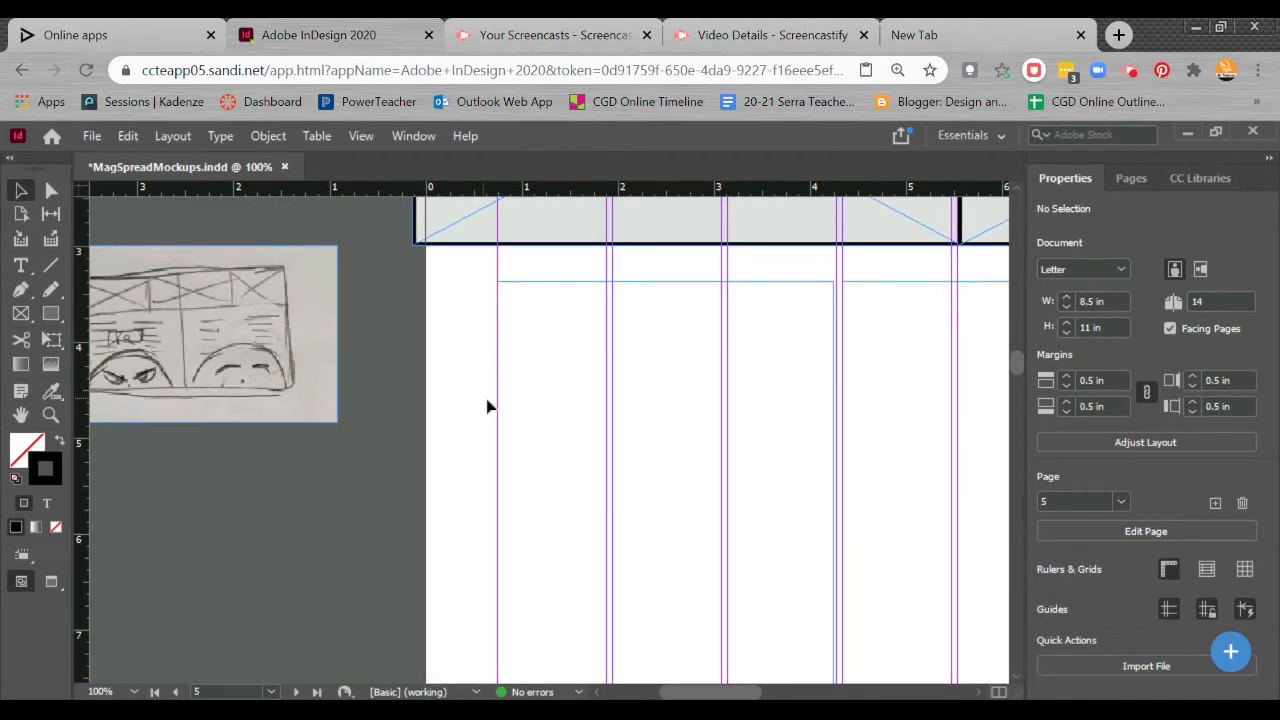
Thread the first text frame on the left page into the second one
drag(587, 417, 503, 349)
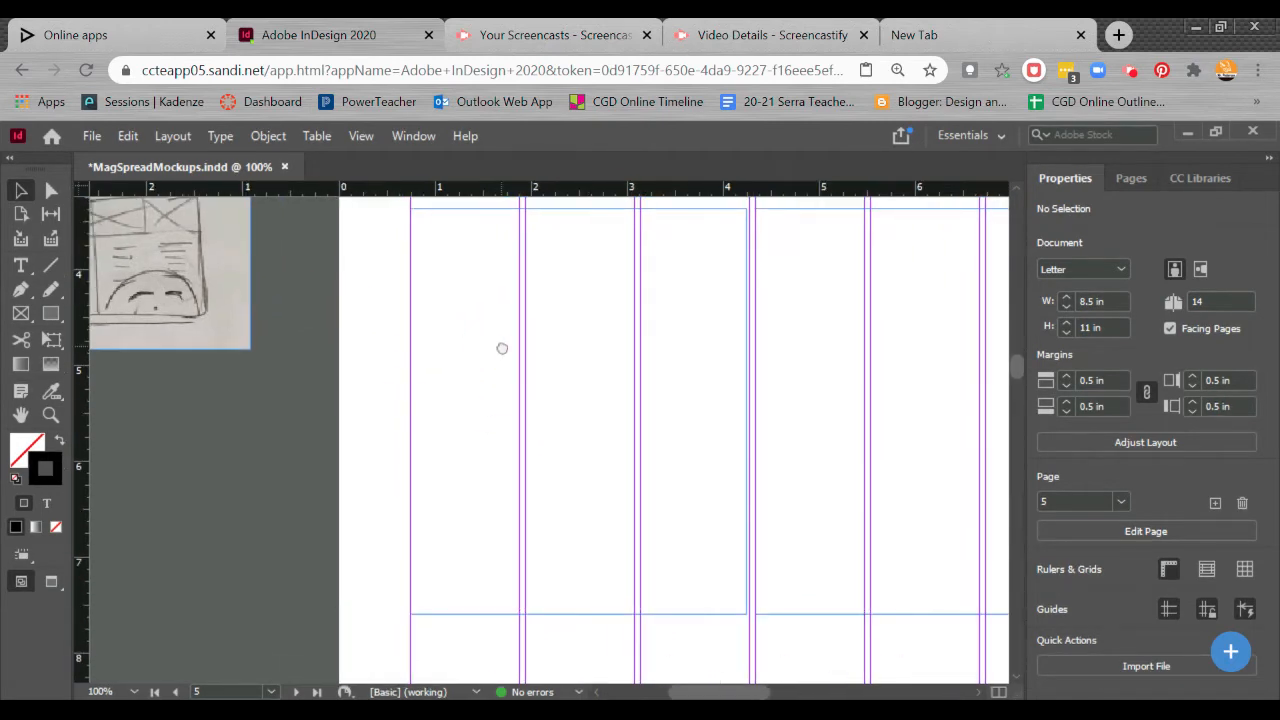
key(ctrl+minus)
key(ctrl+minus)
click(578, 457)
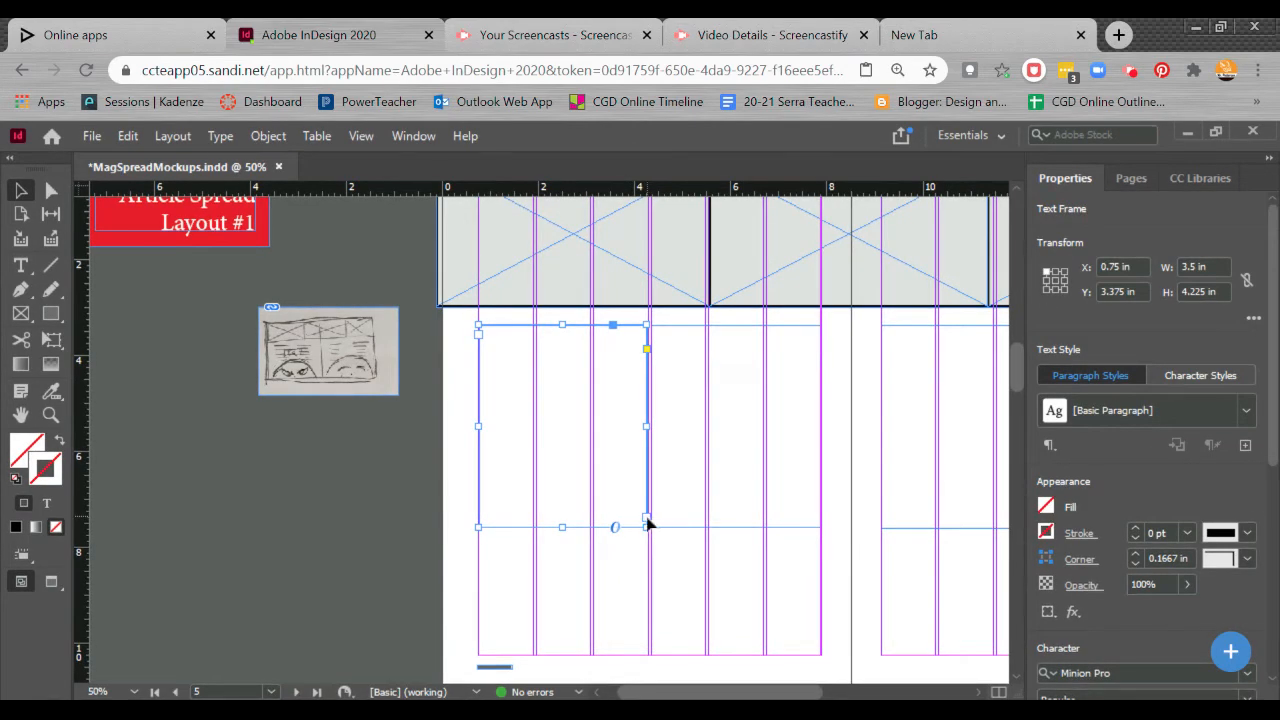
click(648, 520)
click(749, 443)
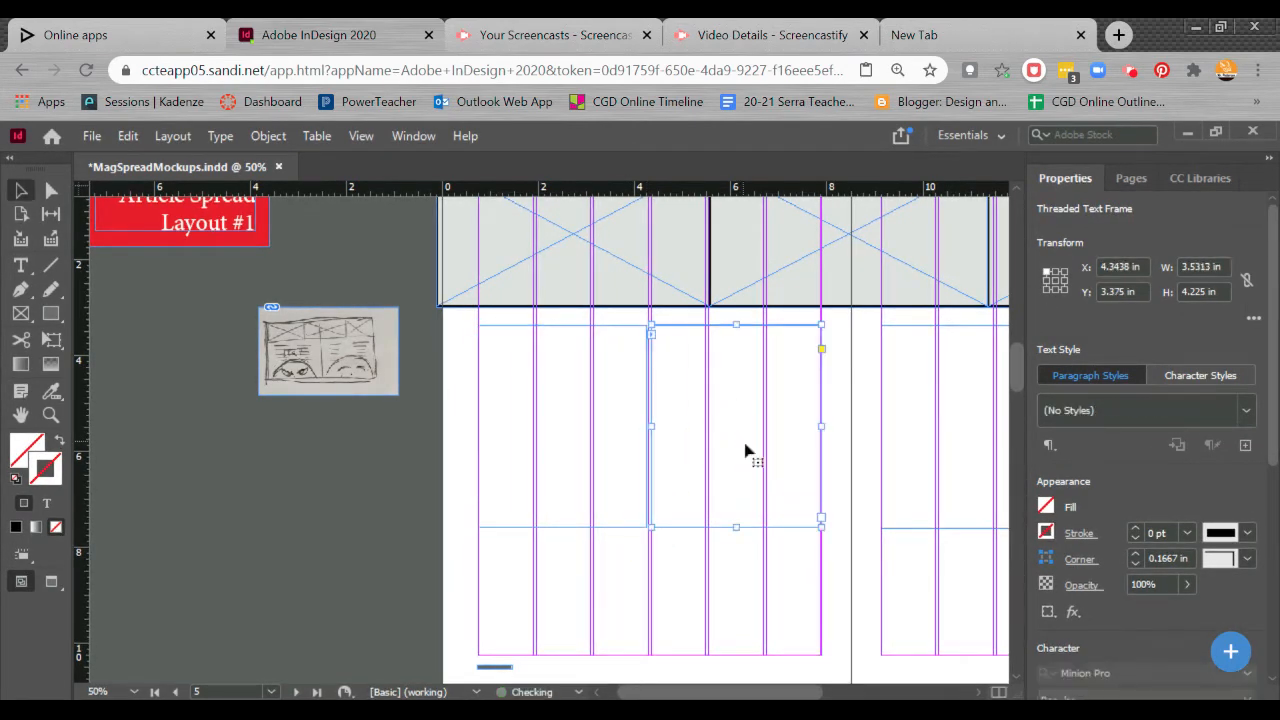
Continue the text thread from the left page's second frame through both frames on the right page
drag(471, 555, 383, 570)
click(563, 564)
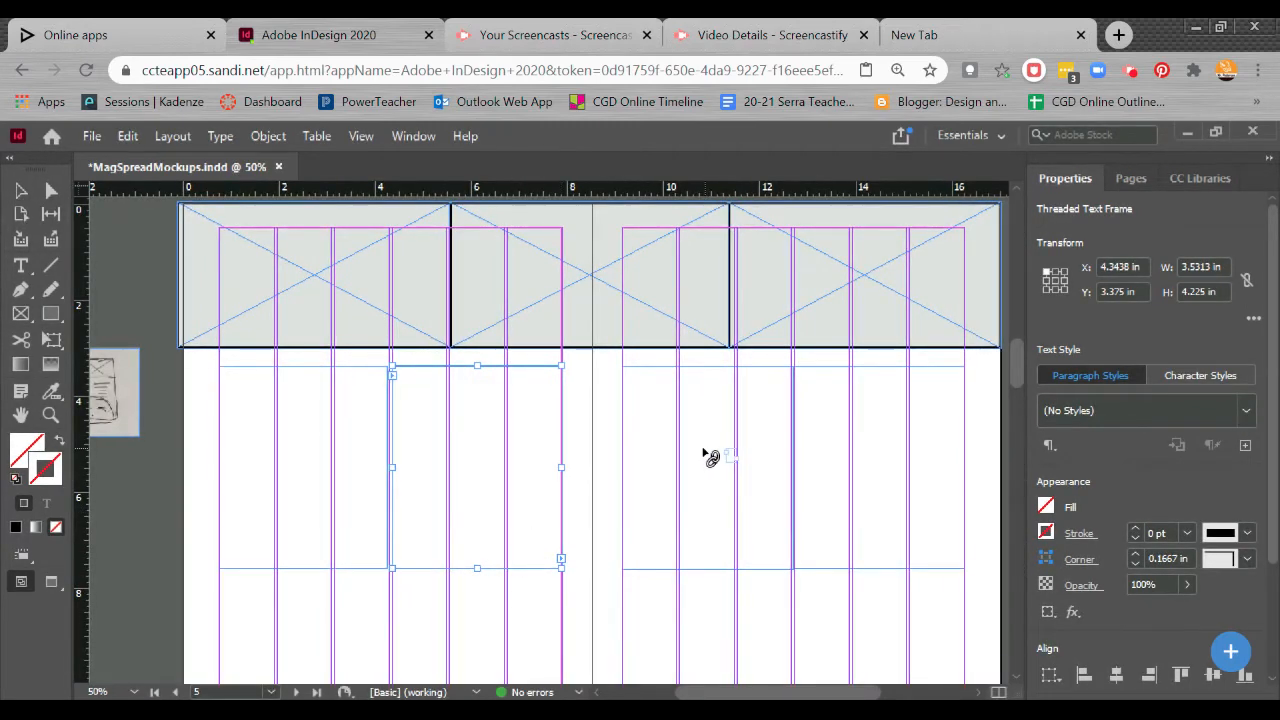
drag(622, 367, 797, 567)
click(794, 562)
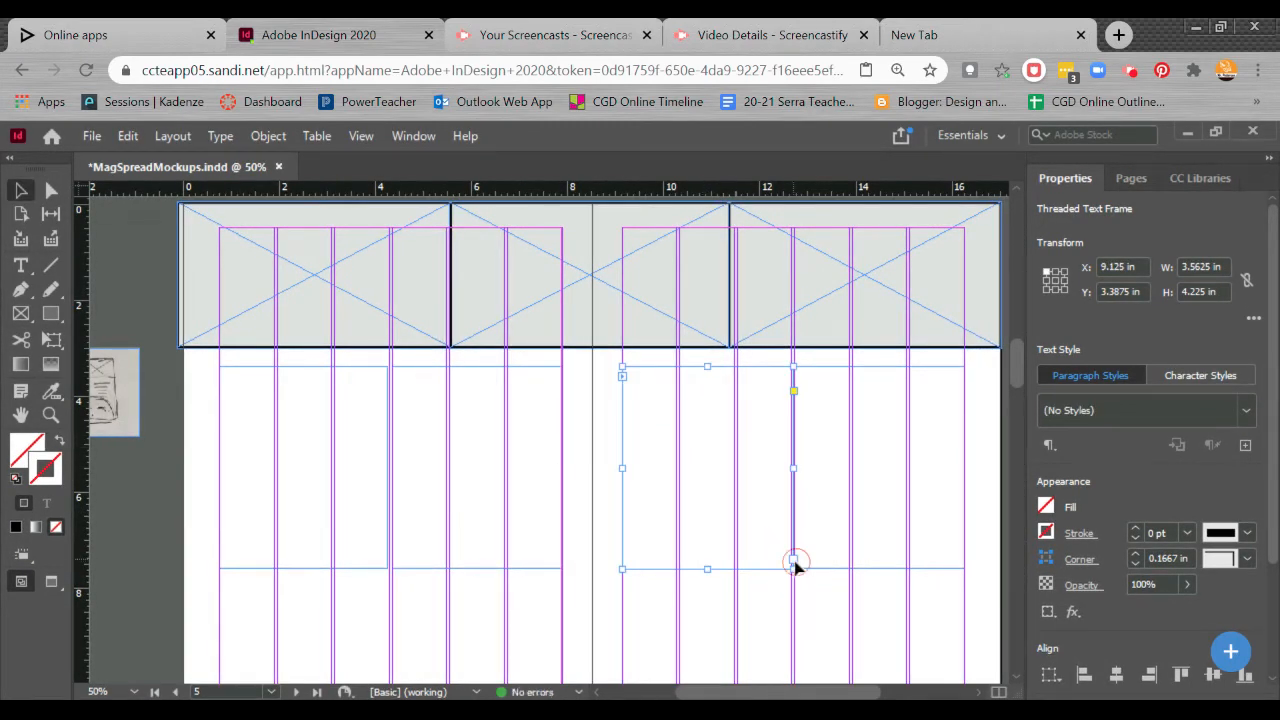
click(838, 439)
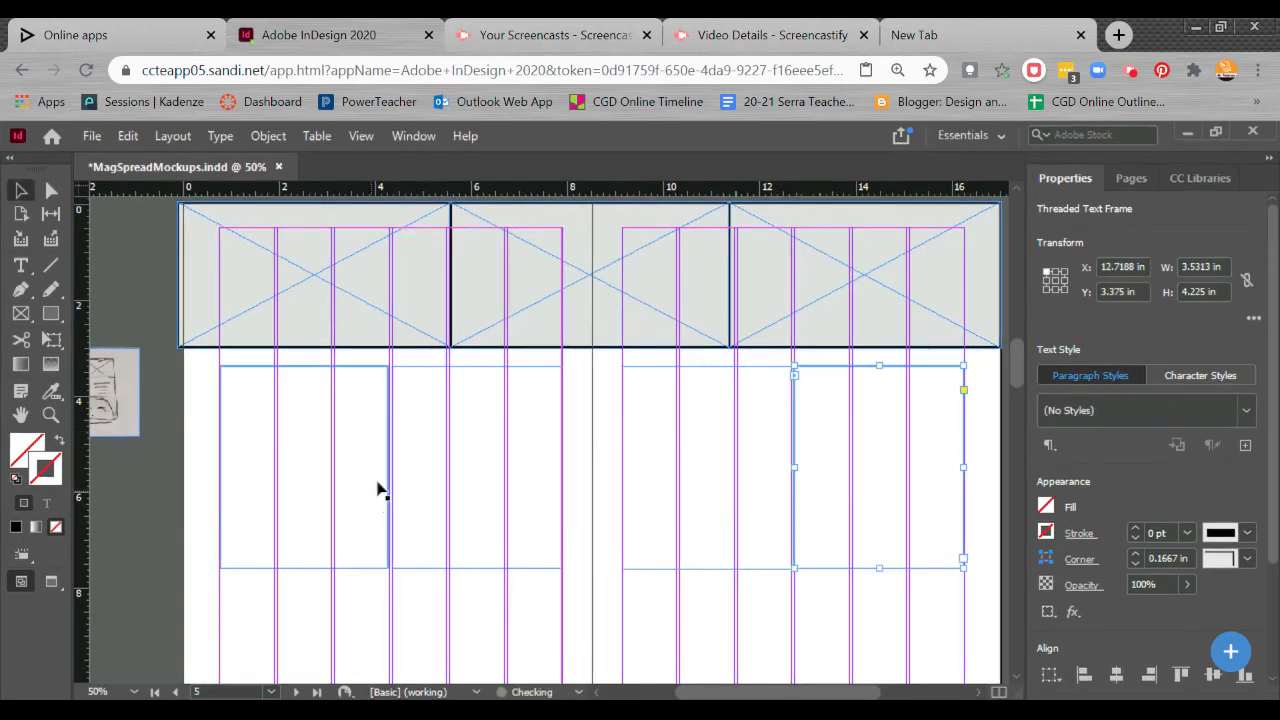
Copy a few words of the 10 pt Palatino Linotype body text from the previous spread and paste them into the first text frame
drag(575, 393, 491, 594)
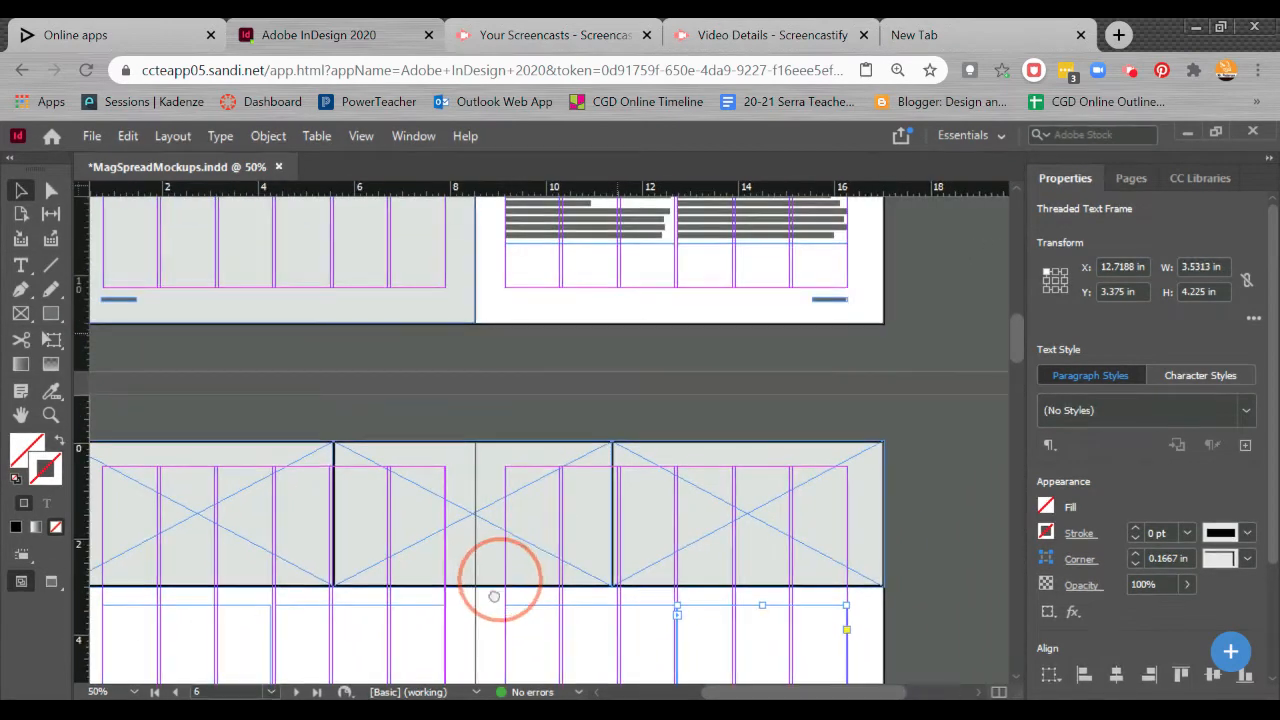
click(22, 263)
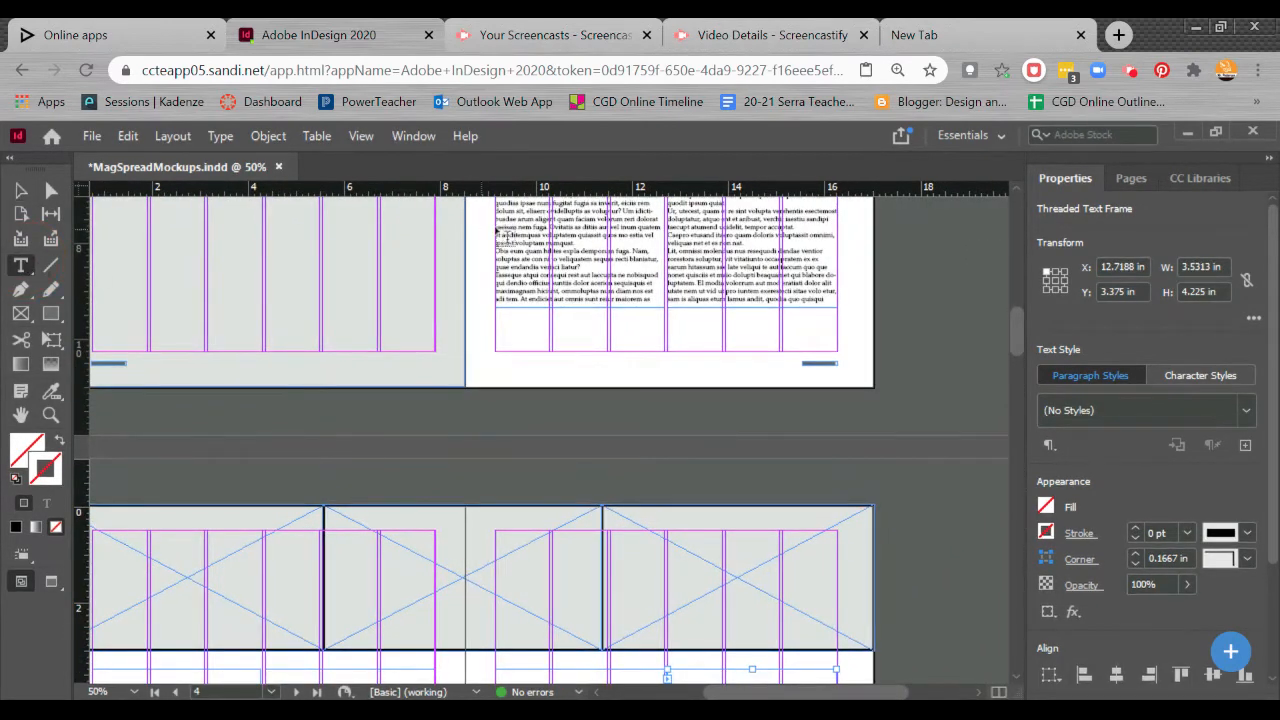
drag(506, 222, 537, 223)
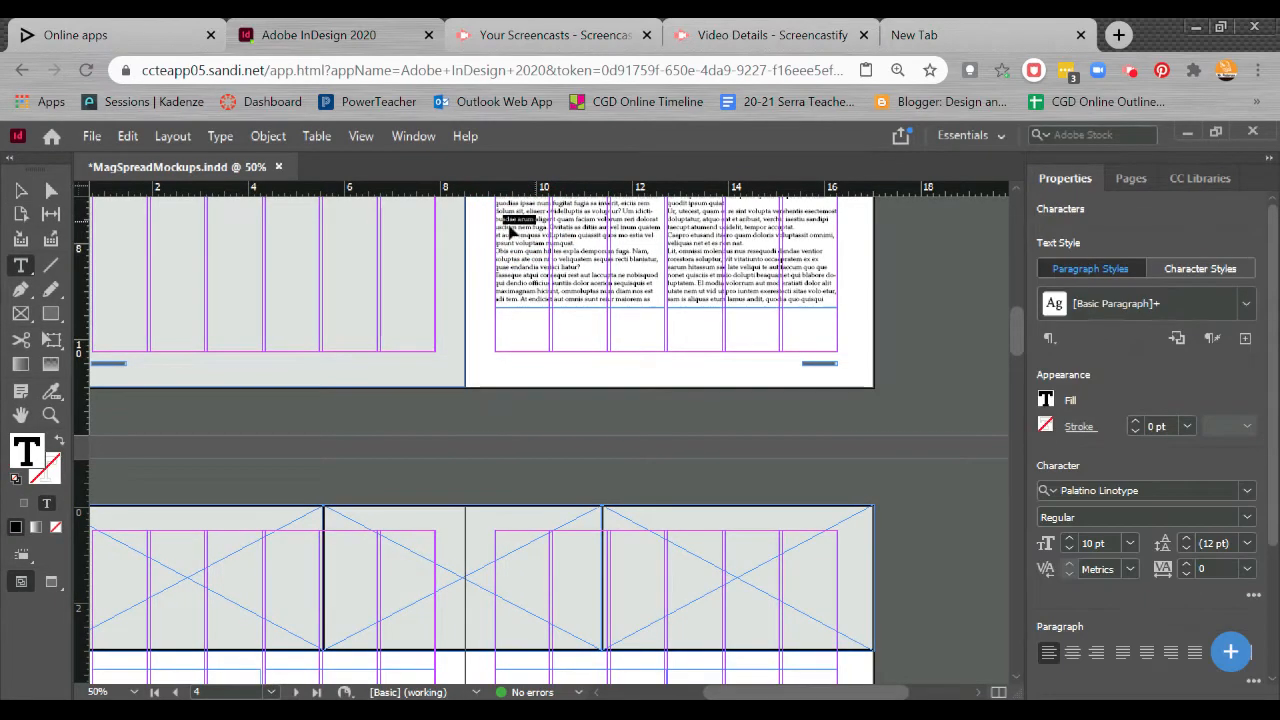
key(ctrl+a)
key(Escape)
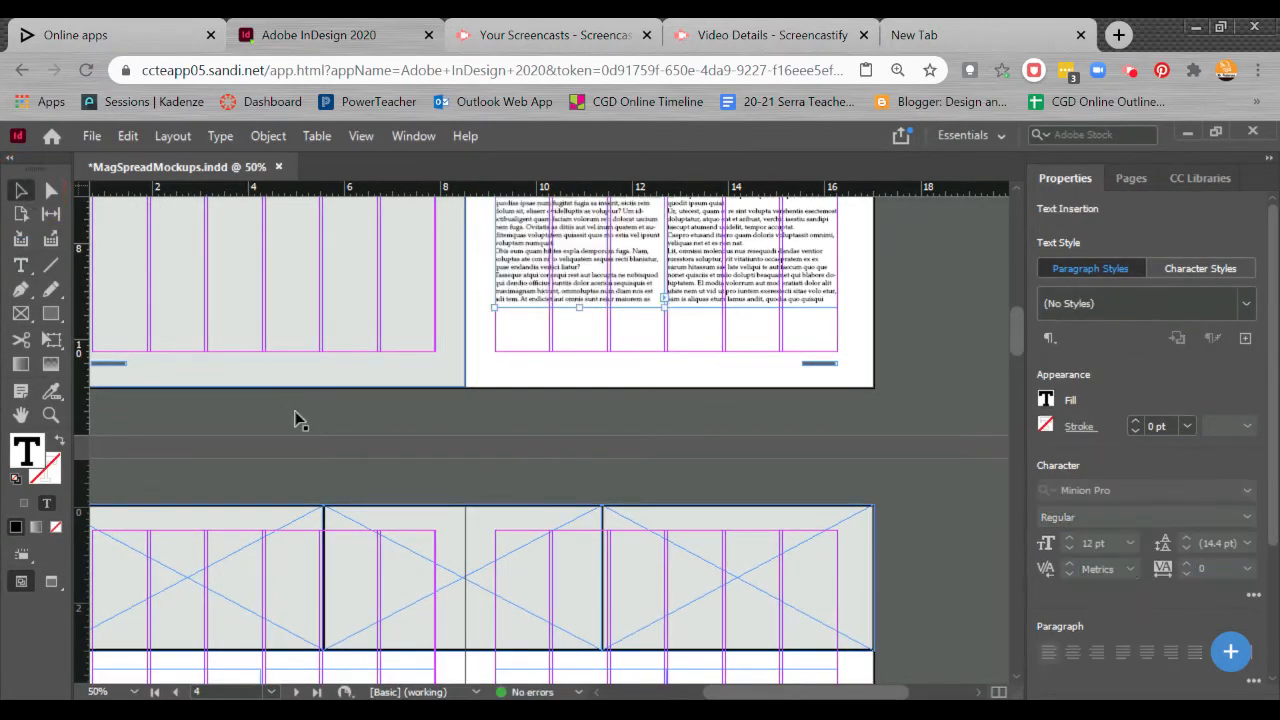
drag(204, 564, 516, 361)
double_click(513, 495)
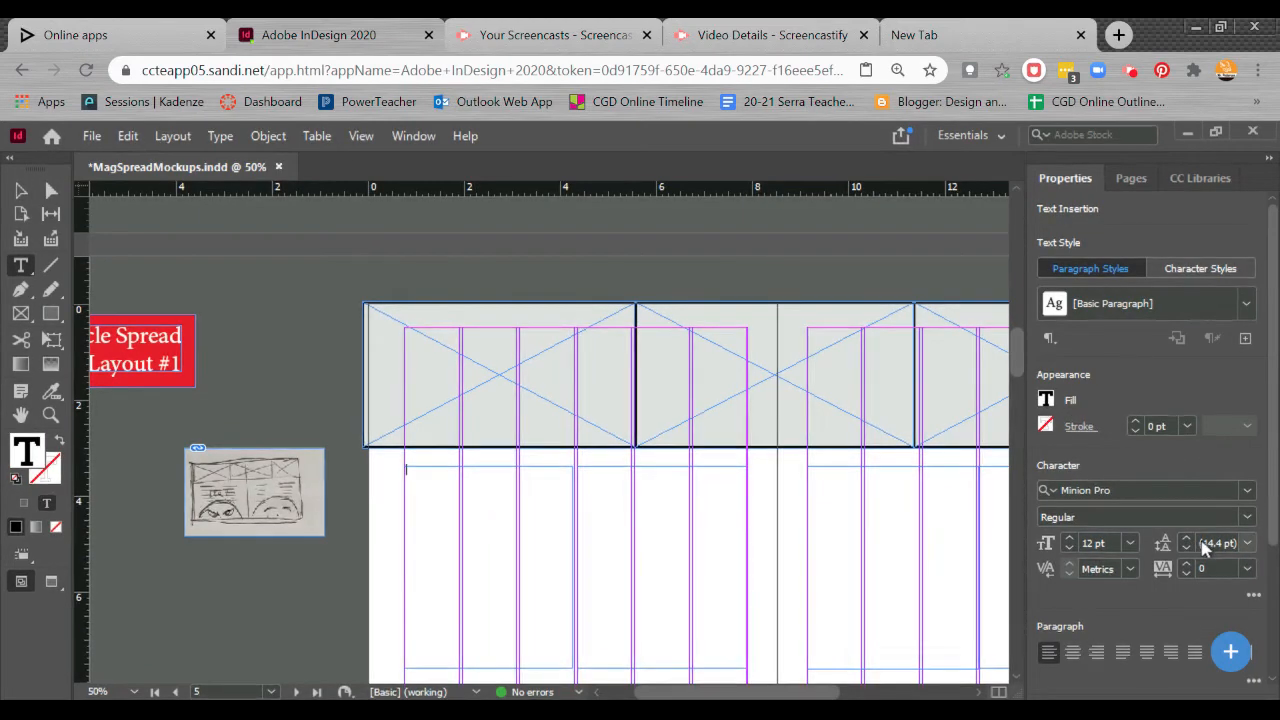
key(ctrl+v)
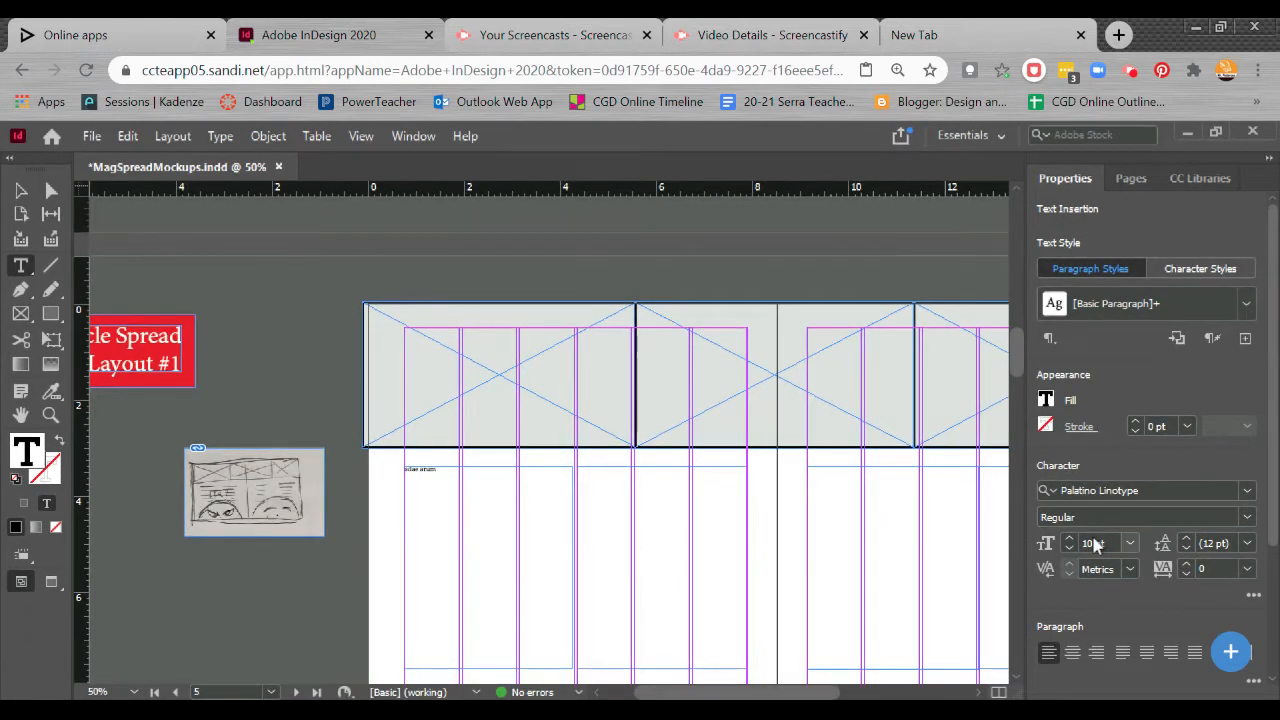
Fill the four threaded frames with placeholder text and deselect them
click(170, 136)
click(222, 138)
click(222, 137)
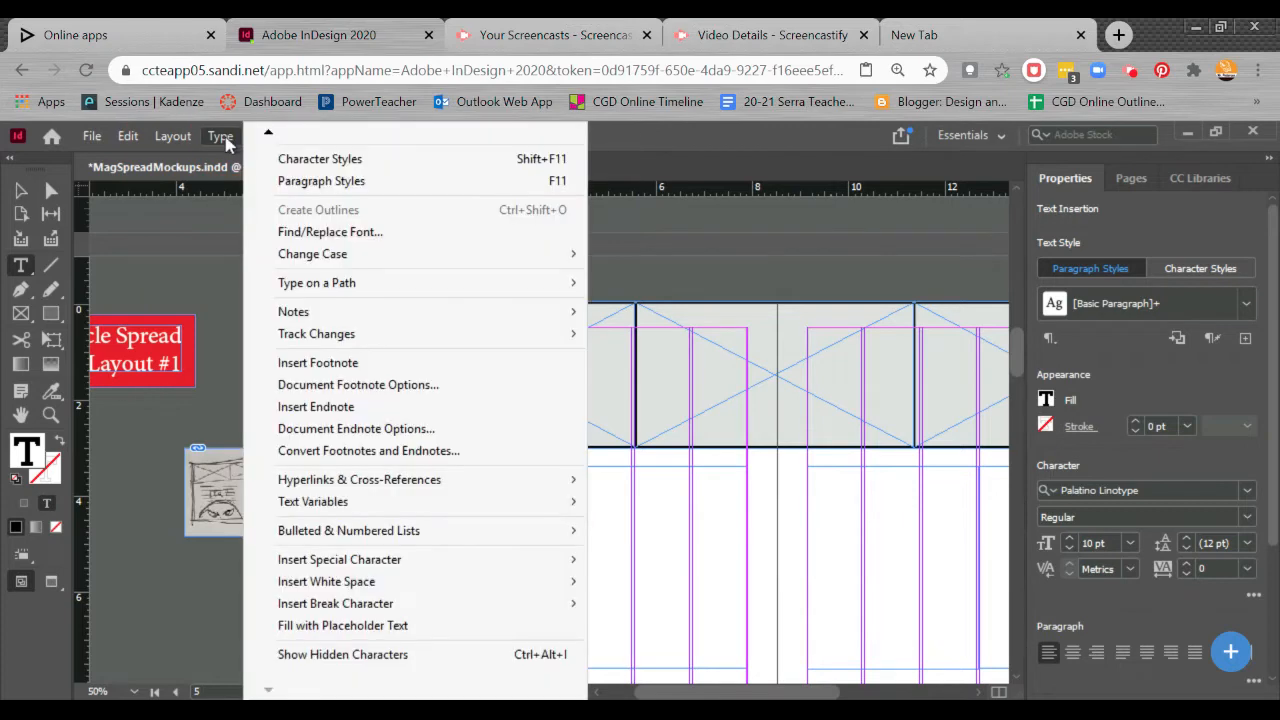
click(338, 636)
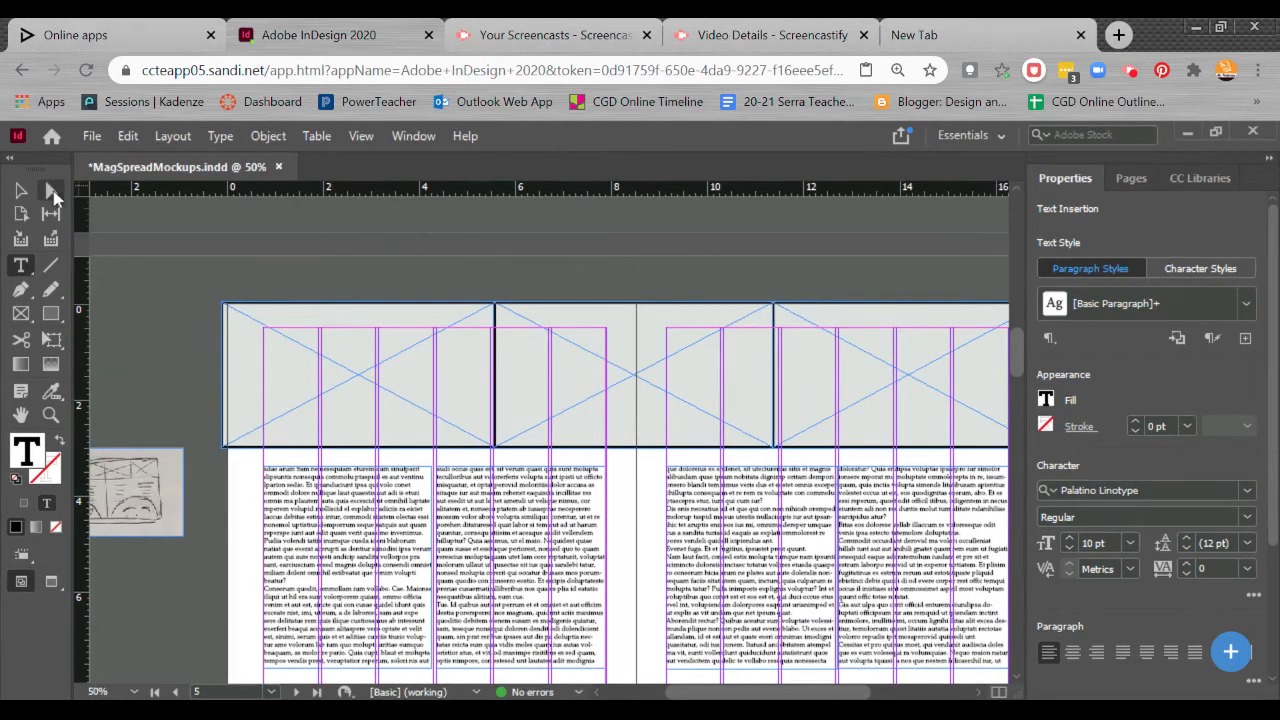
click(20, 190)
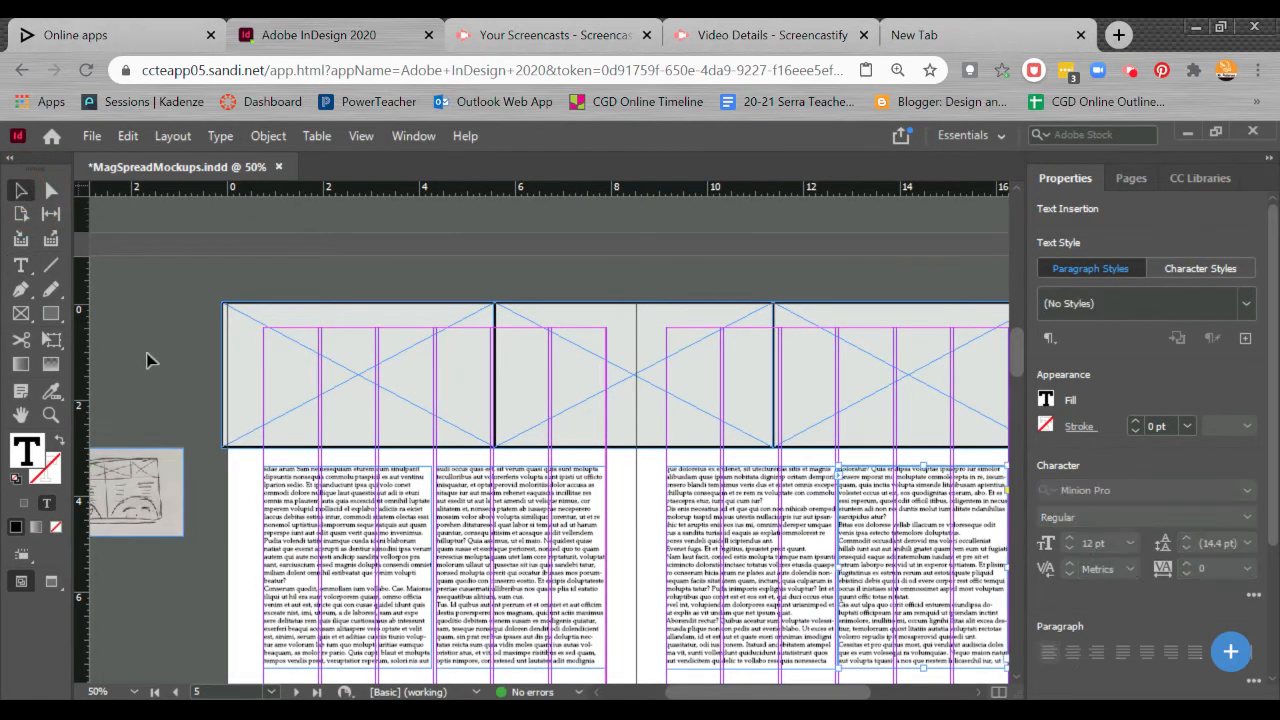
click(142, 303)
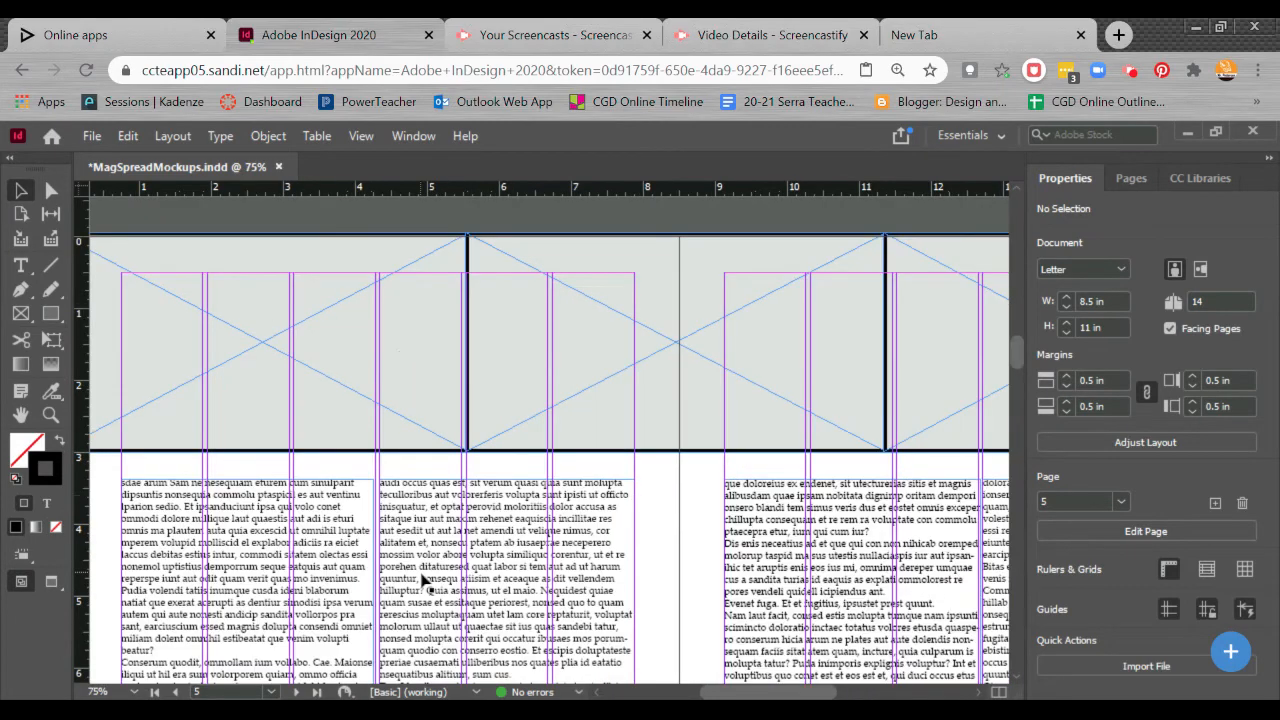
Inspect the gap between the left page's two text columns up close, then in preview mode
key(ctrl+equal)
drag(429, 534, 665, 412)
click(529, 390)
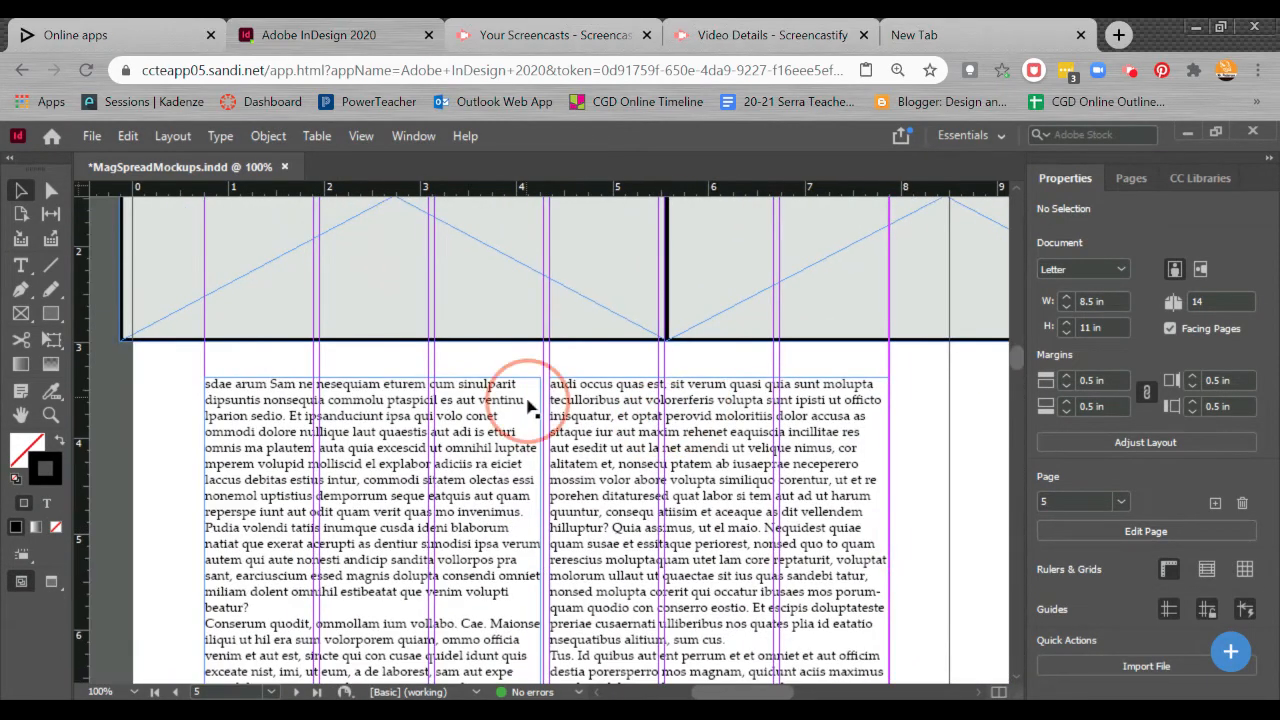
mouse_move(541, 578)
mouse_down()
mouse_move(440, 565)
mouse_move(540, 566)
mouse_up()
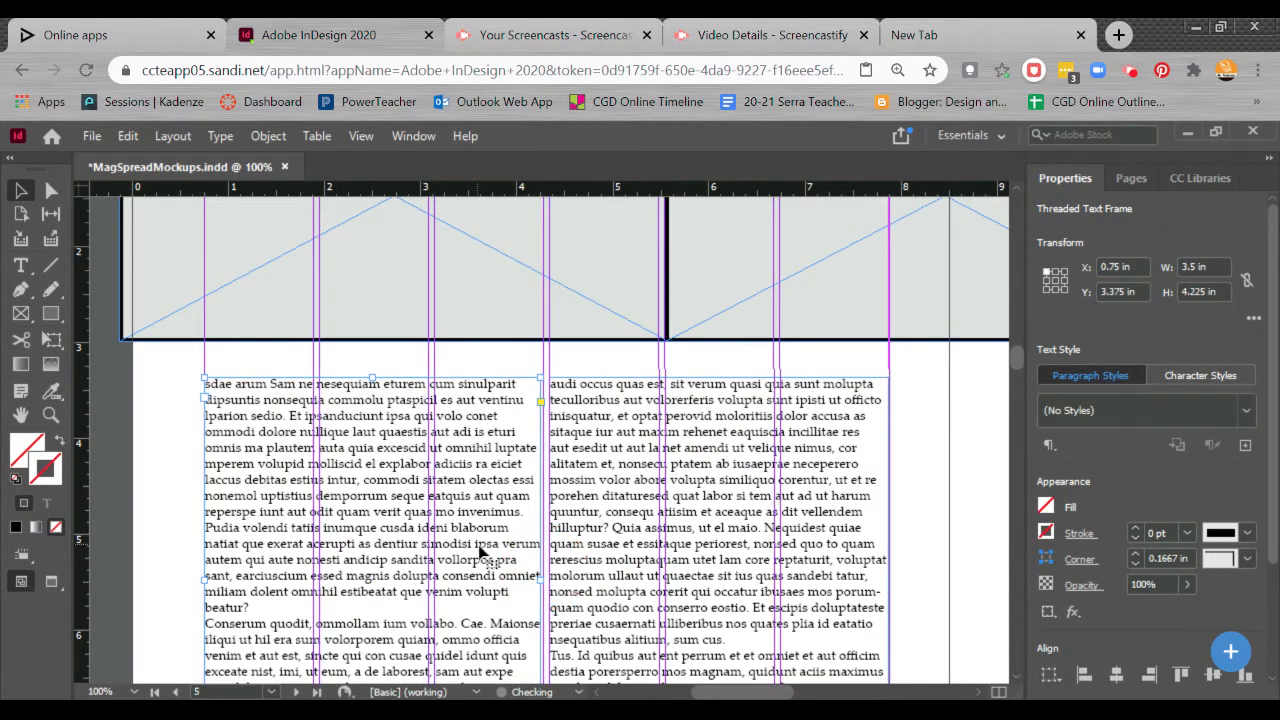
click(540, 365)
key(w)
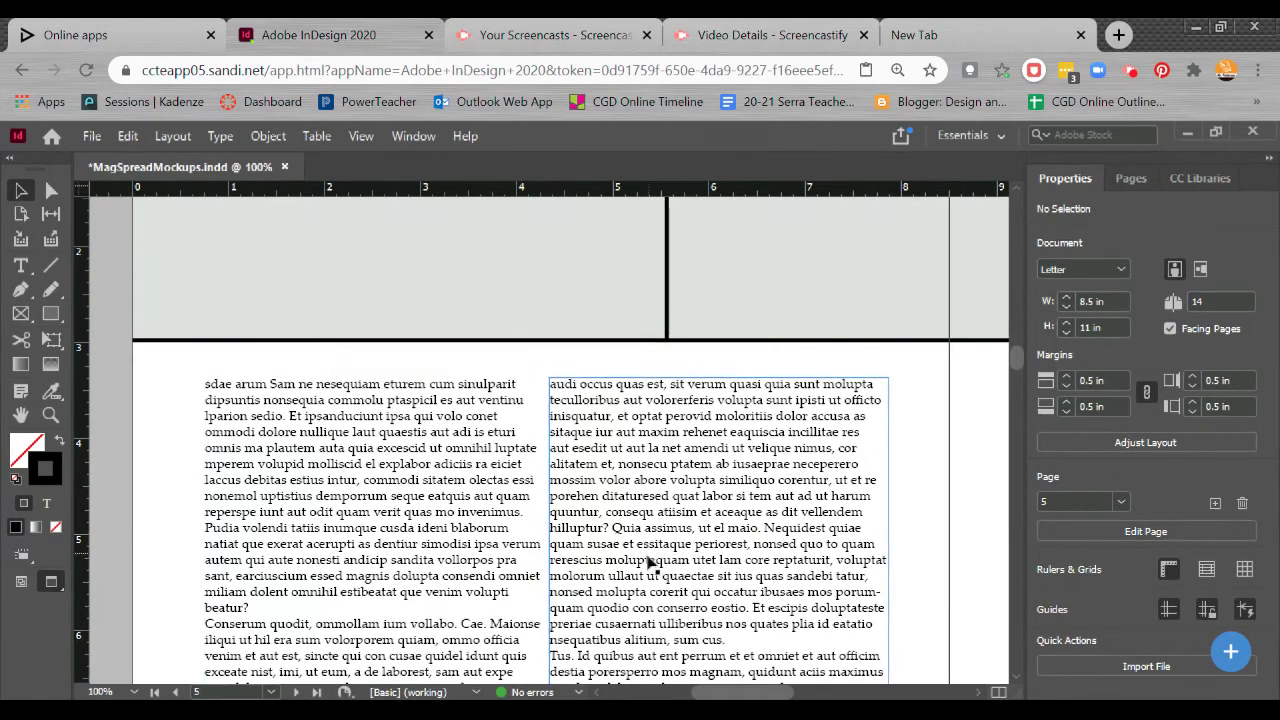
Draw a closed arch with the Pen tool across the bottom of the left page, about 8.5 in wide and 3.2 in high
key(ctrl+minus)
key(ctrl+minus)
key(ctrl+minus)
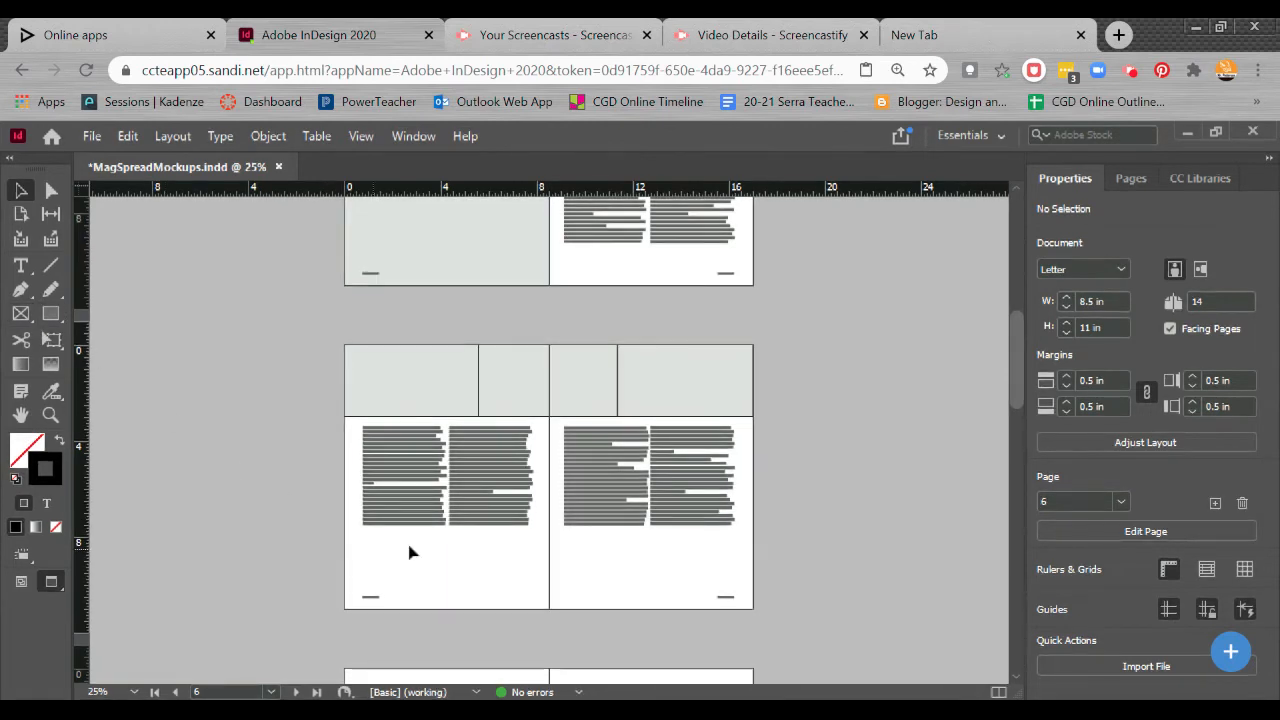
click(23, 292)
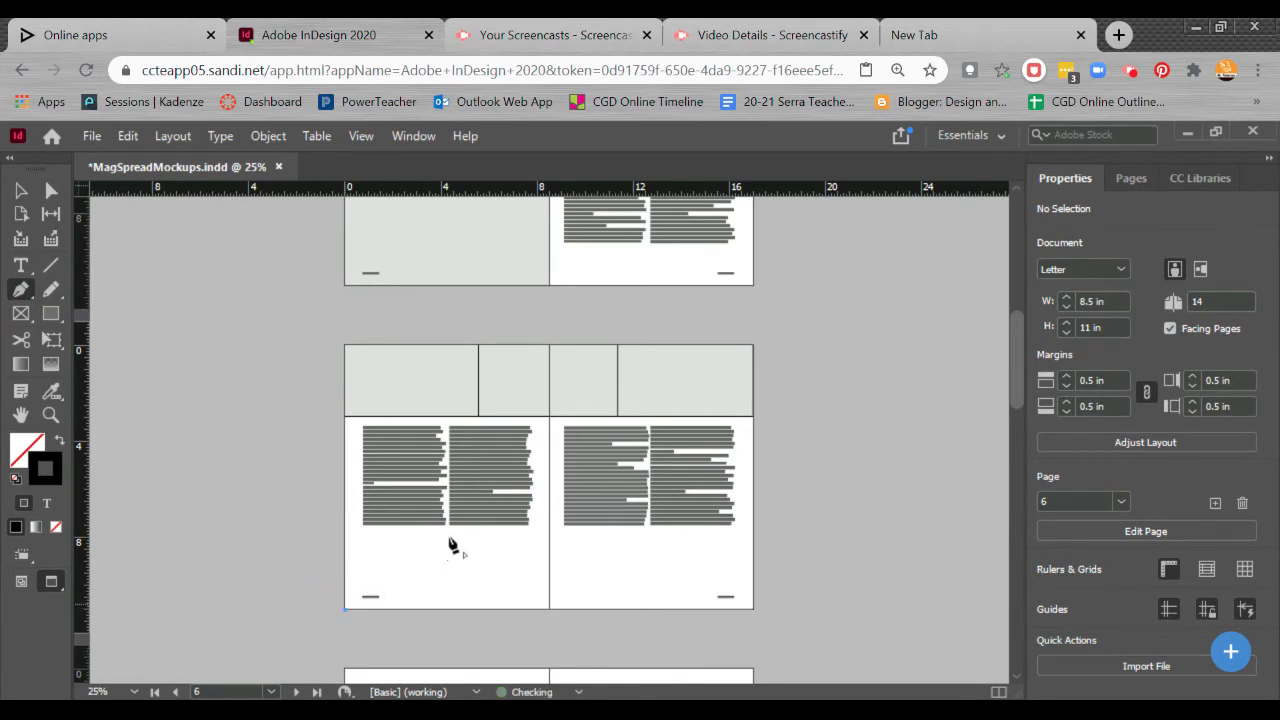
drag(443, 531, 520, 531)
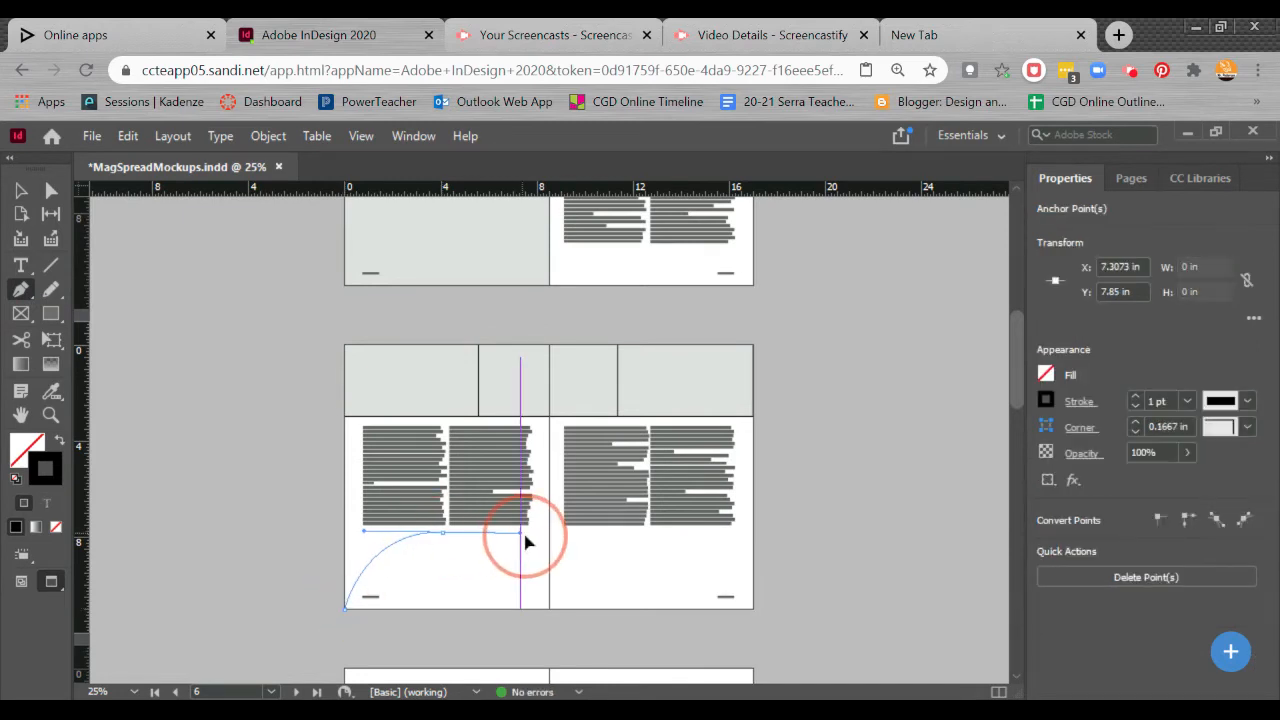
click(548, 609)
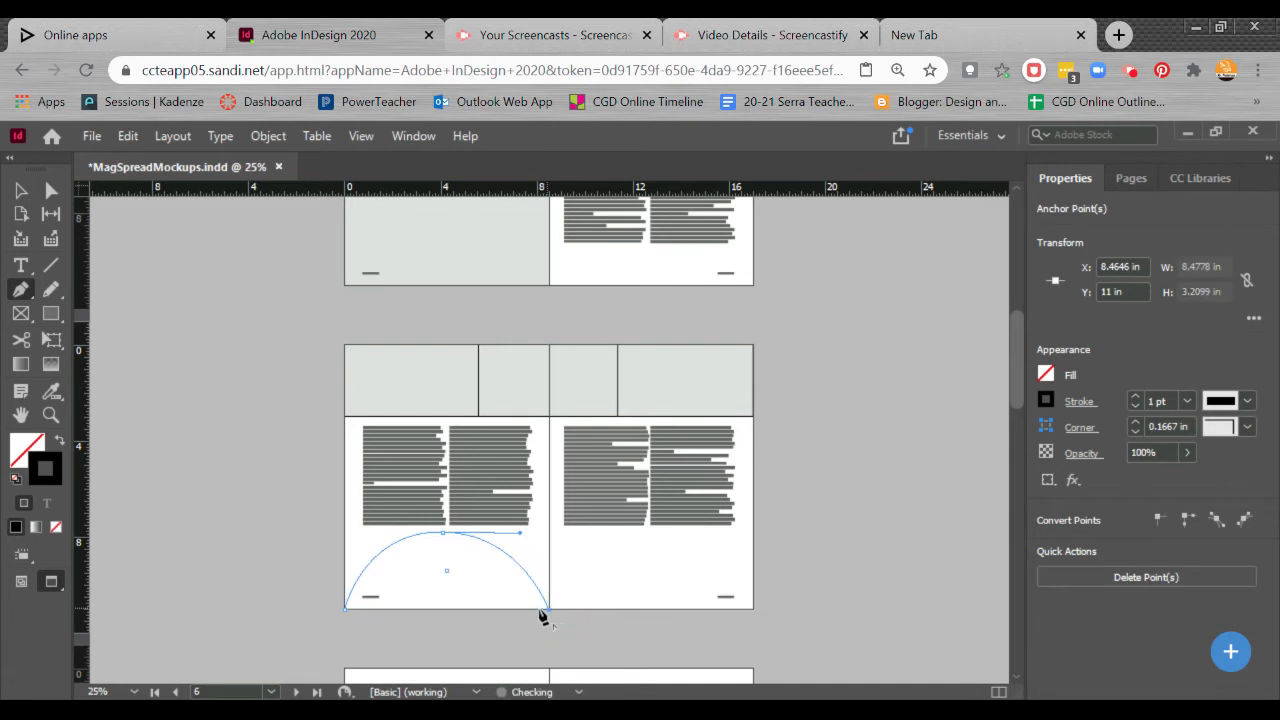
click(346, 611)
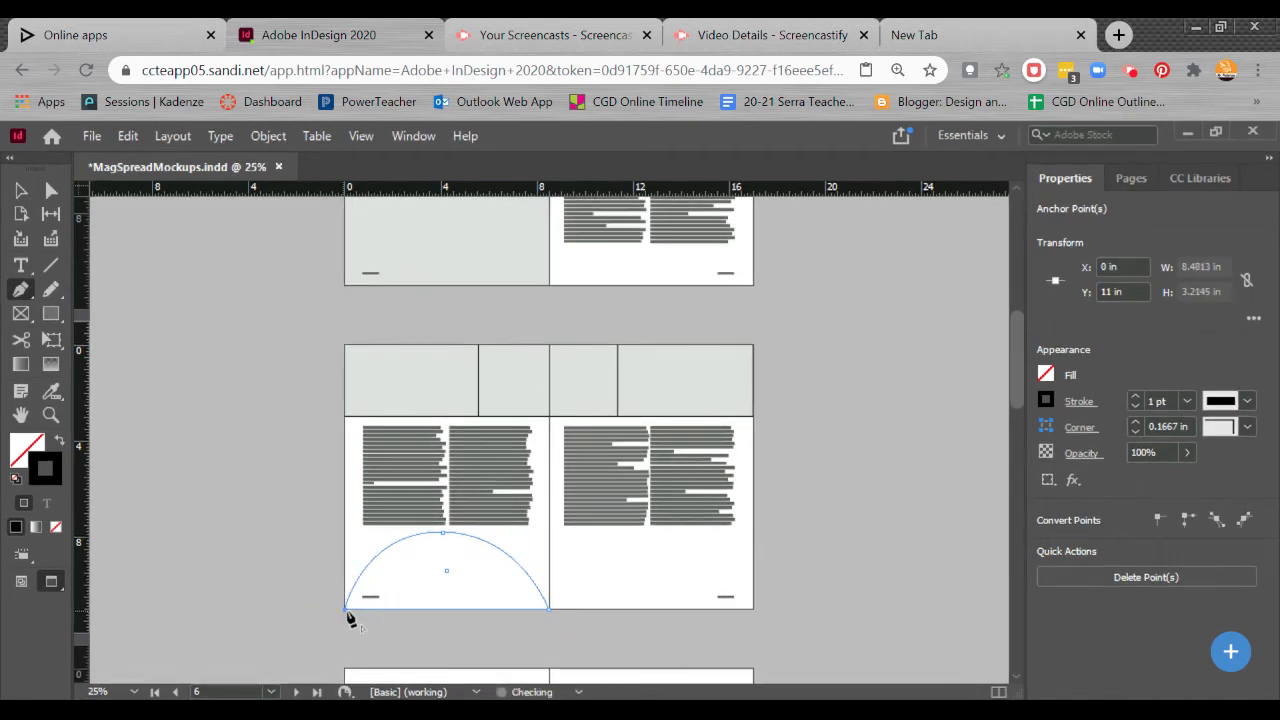
Swap the arch's fill and stroke, and duplicate the arch across the bottom of the right page
click(56, 444)
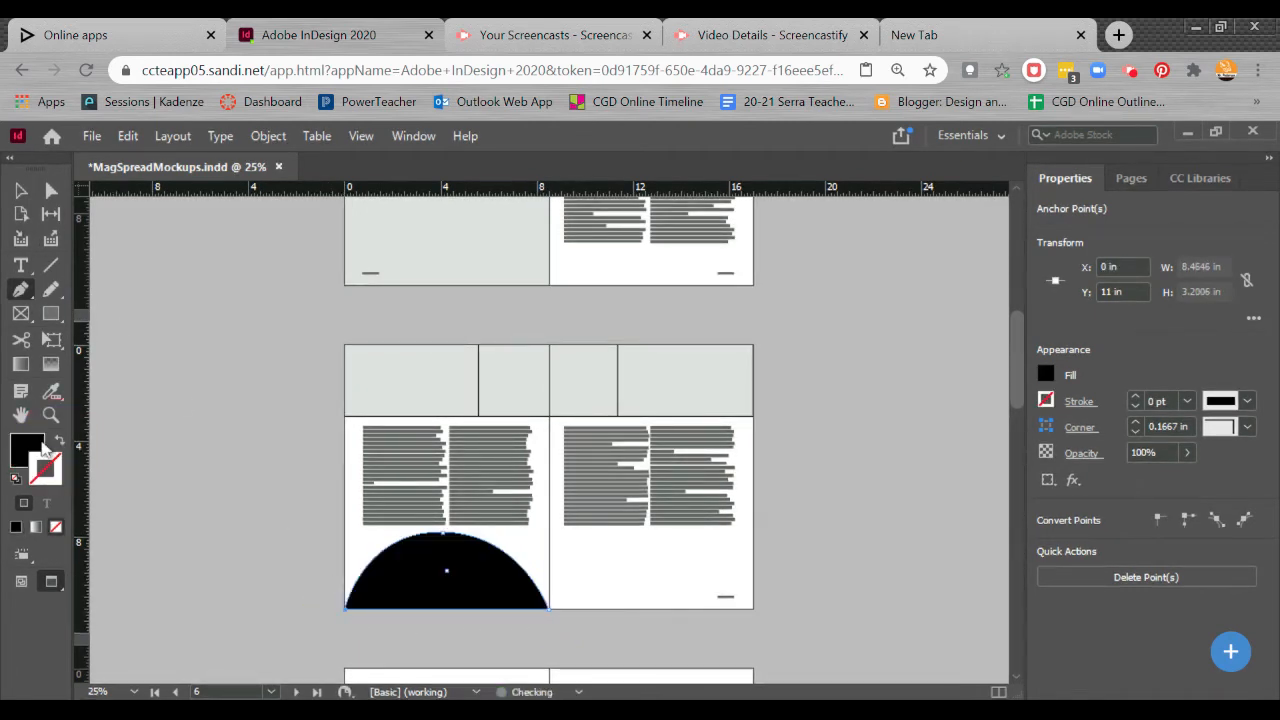
click(22, 191)
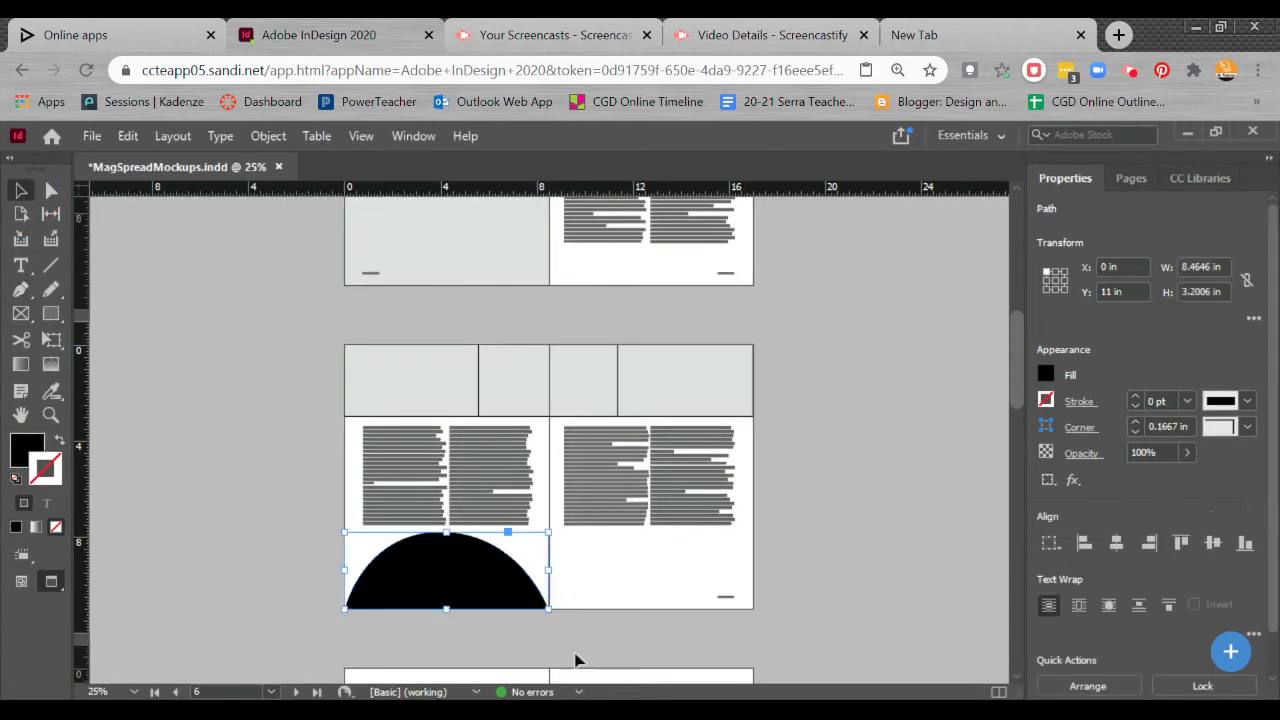
drag(491, 558, 700, 570)
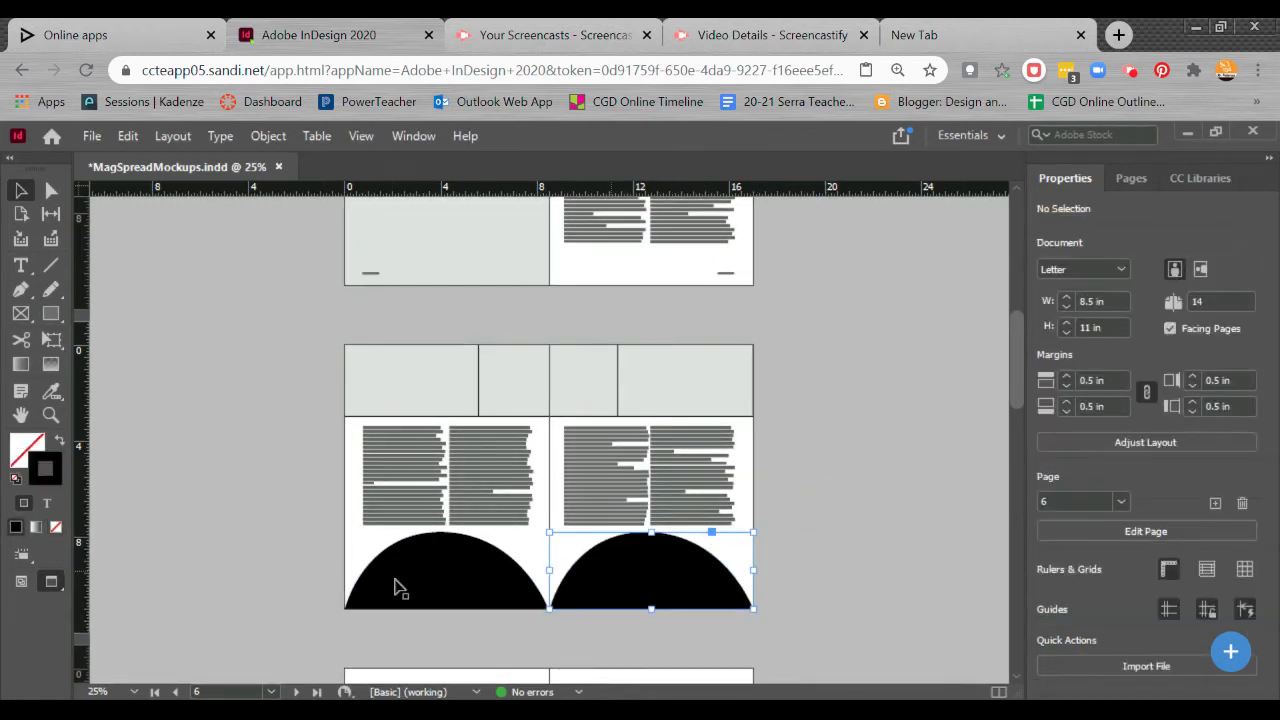
Copy the image placeholders' light grey fill and 3 pt black stroke onto both arches
shift+click(396, 586)
key(i)
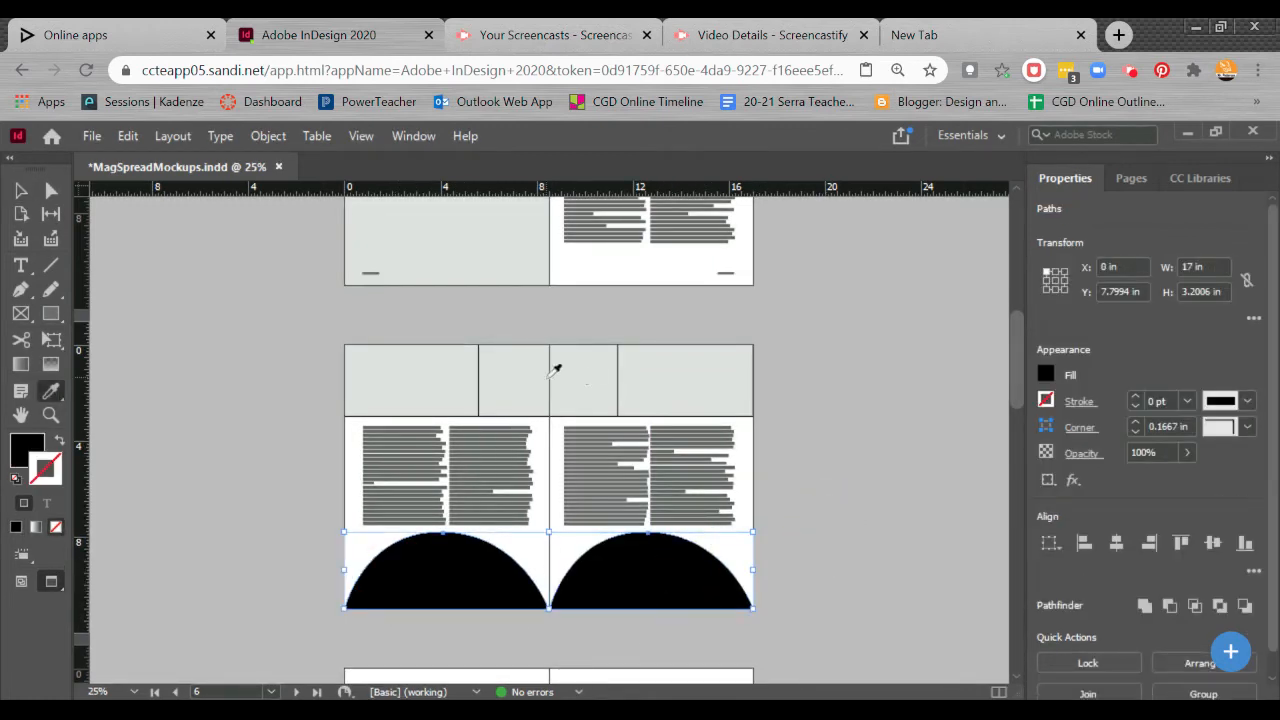
click(556, 370)
click(21, 190)
click(200, 390)
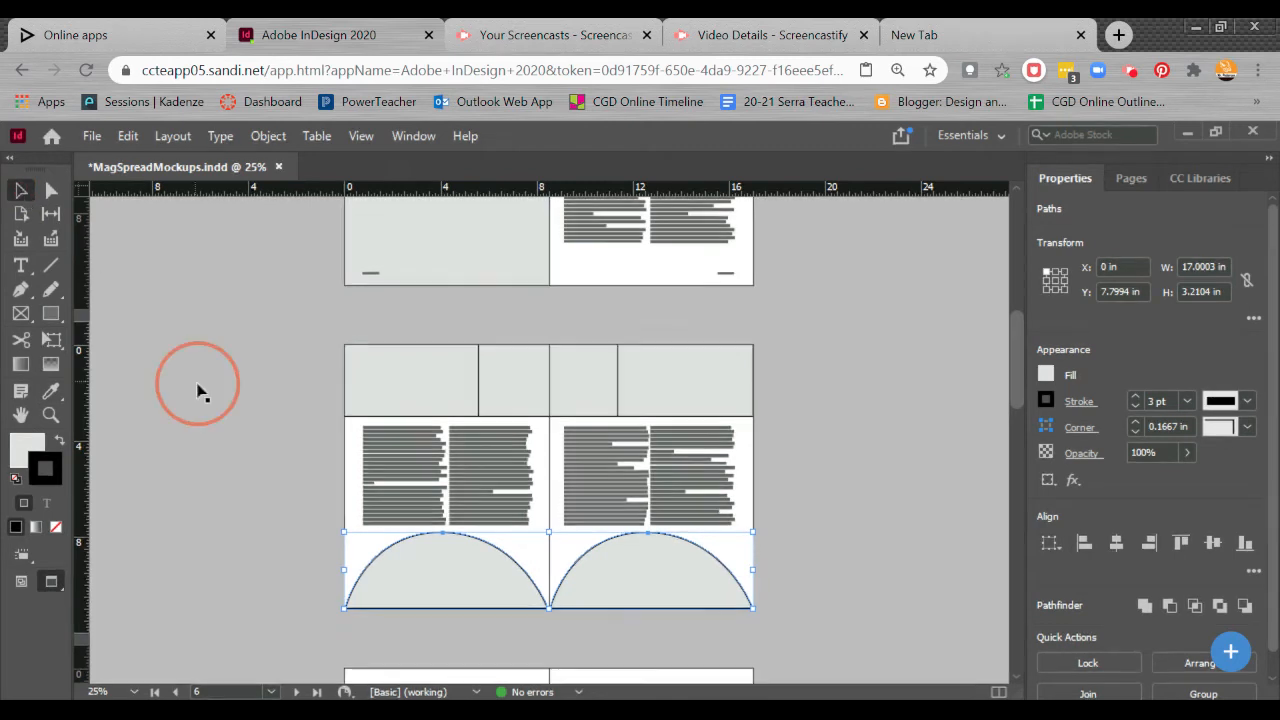
Extend all four threaded text frames downward over the arches to a height of about 6.03 in
click(378, 457)
shift+click(500, 503)
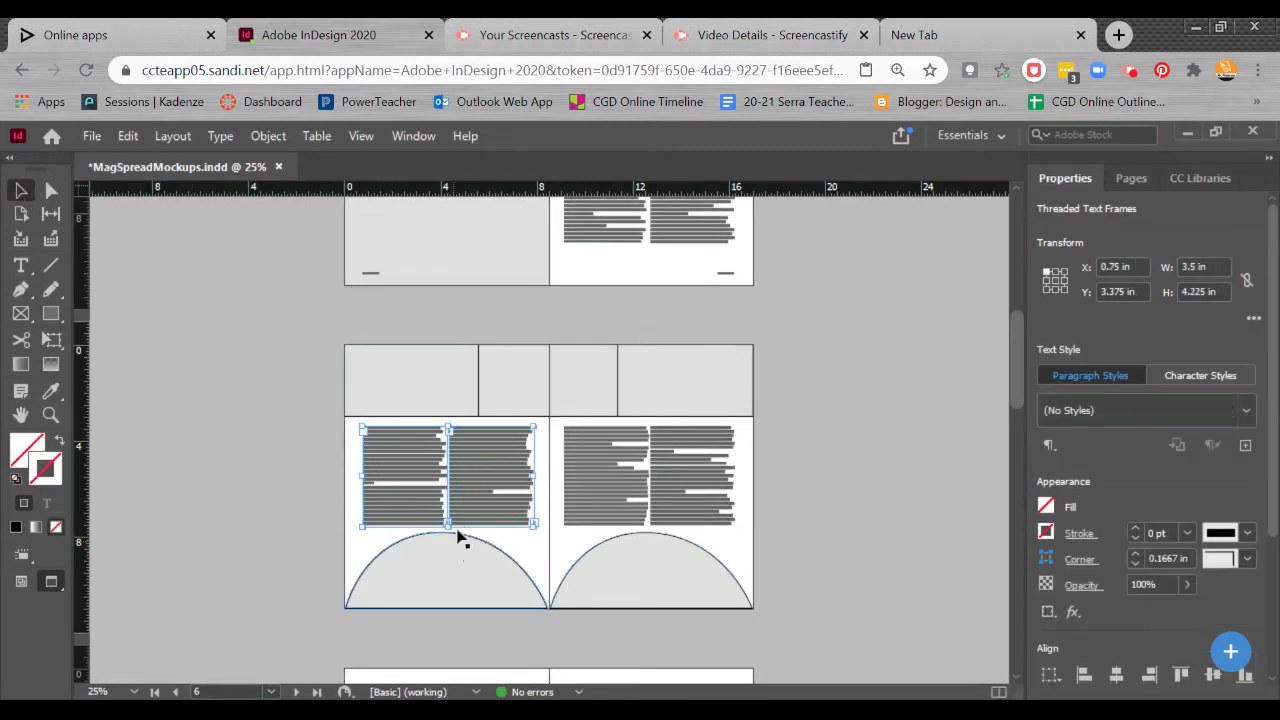
shift+click(646, 505)
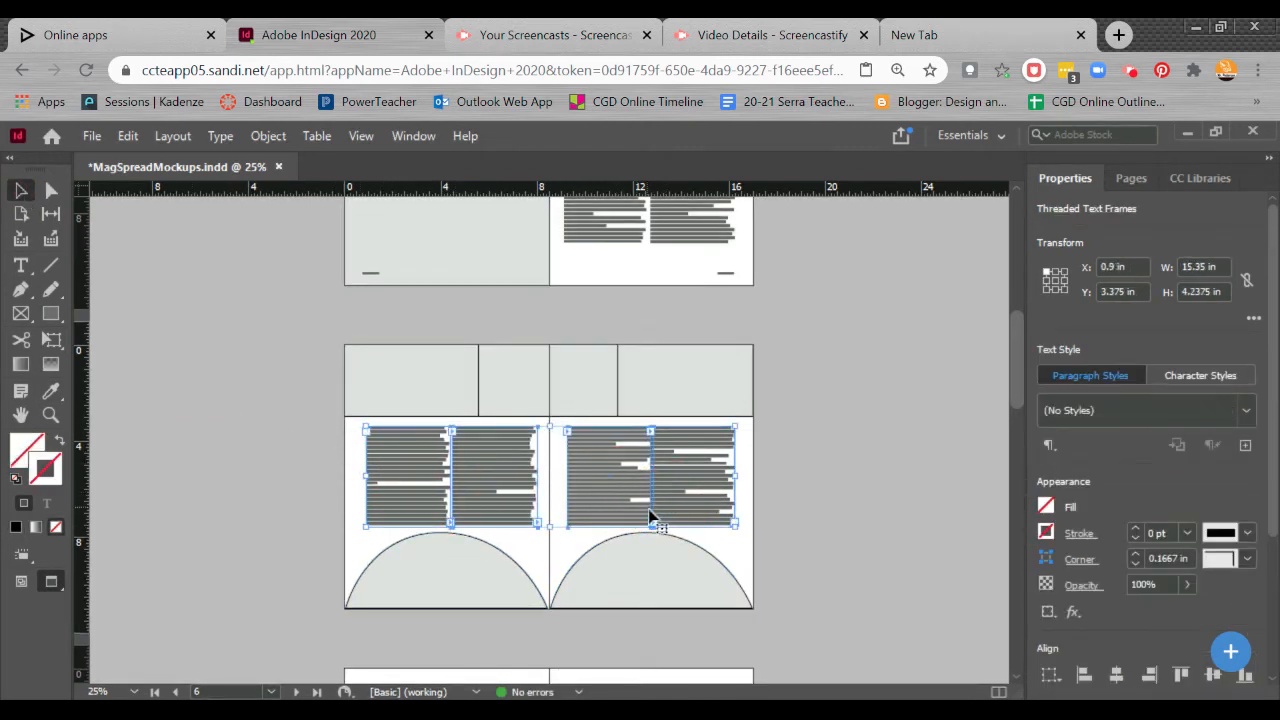
key(ctrl+z)
shift+click(674, 497)
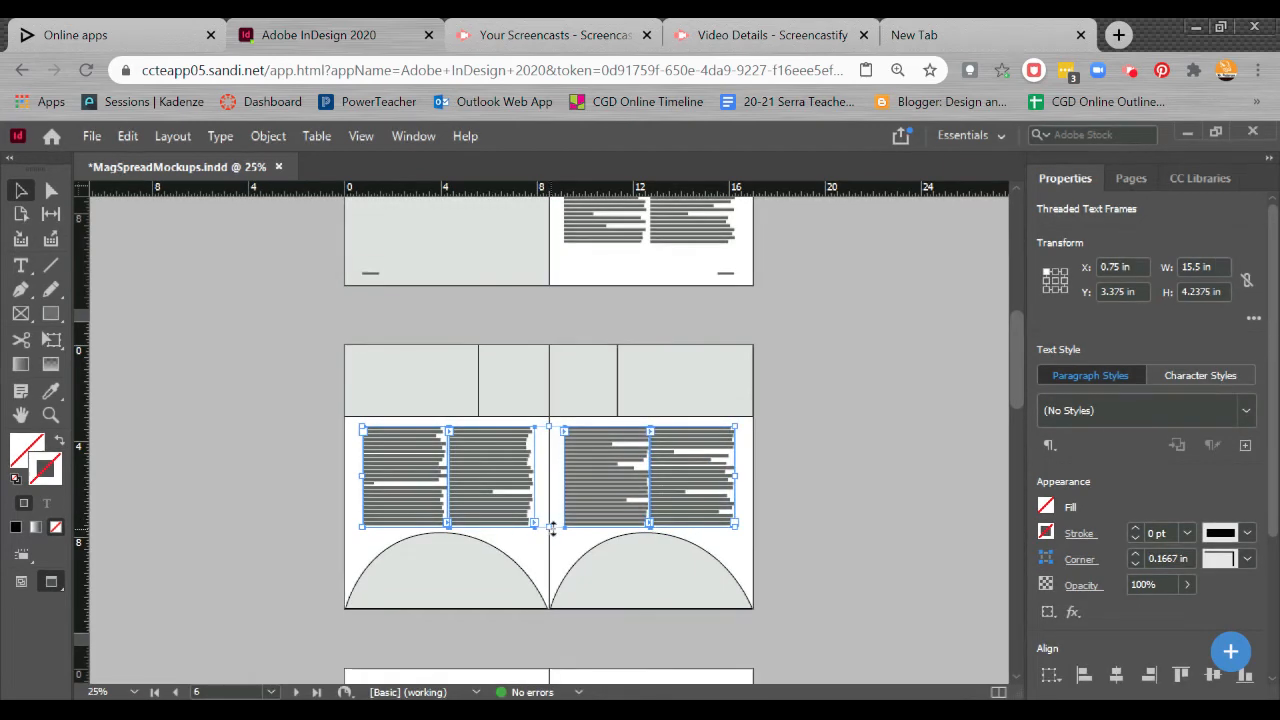
drag(551, 527, 549, 570)
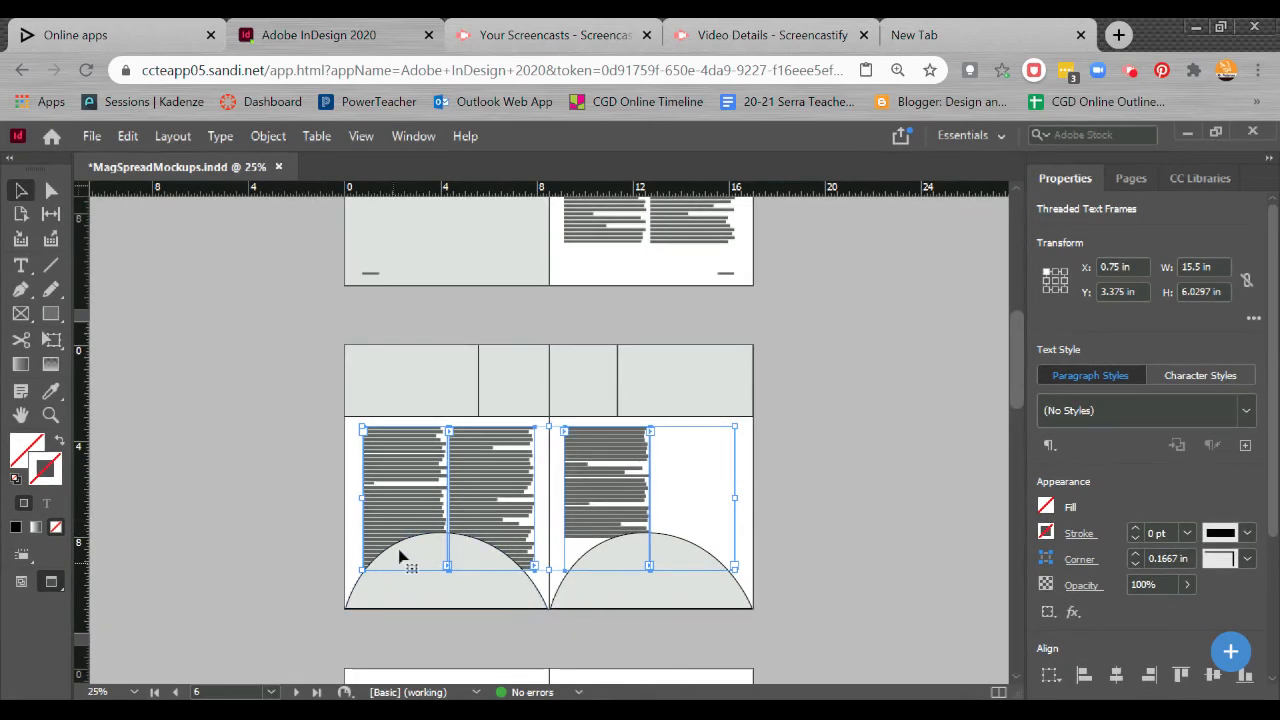
Fill the empty remainder of the threaded text frames with placeholder text and deselect the frames
double_click(637, 460)
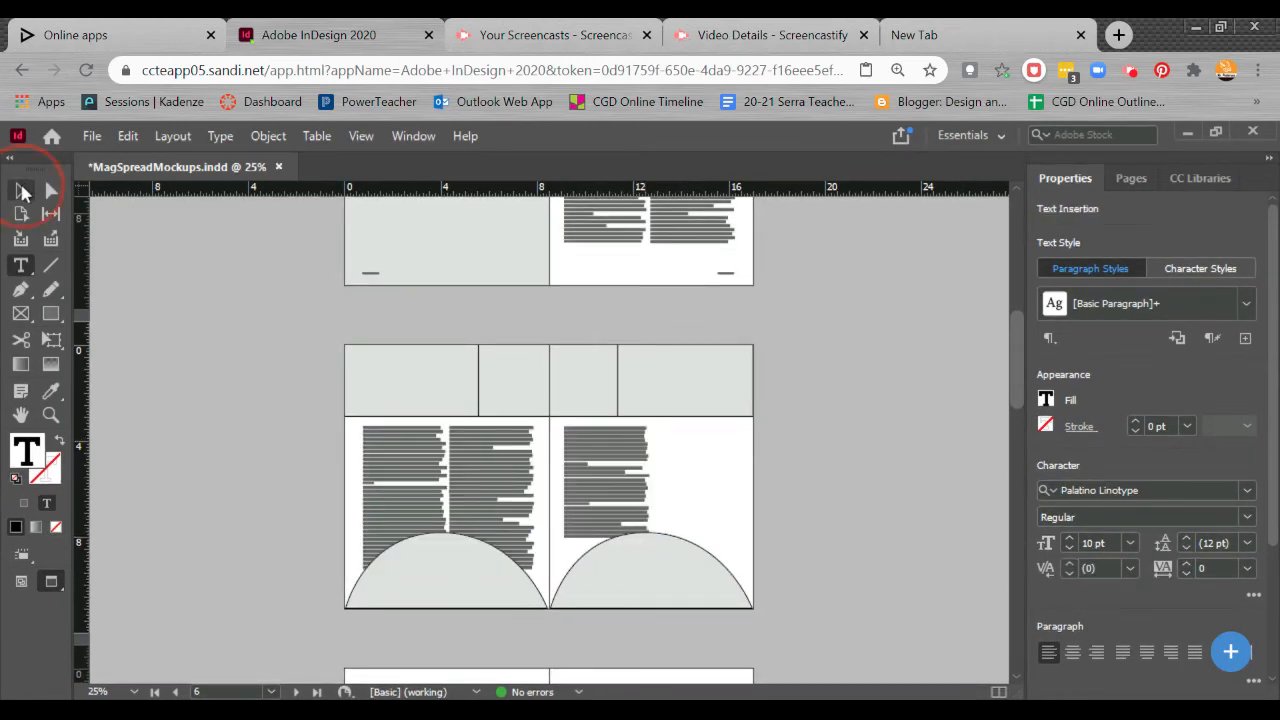
click(23, 192)
click(700, 443)
double_click(607, 432)
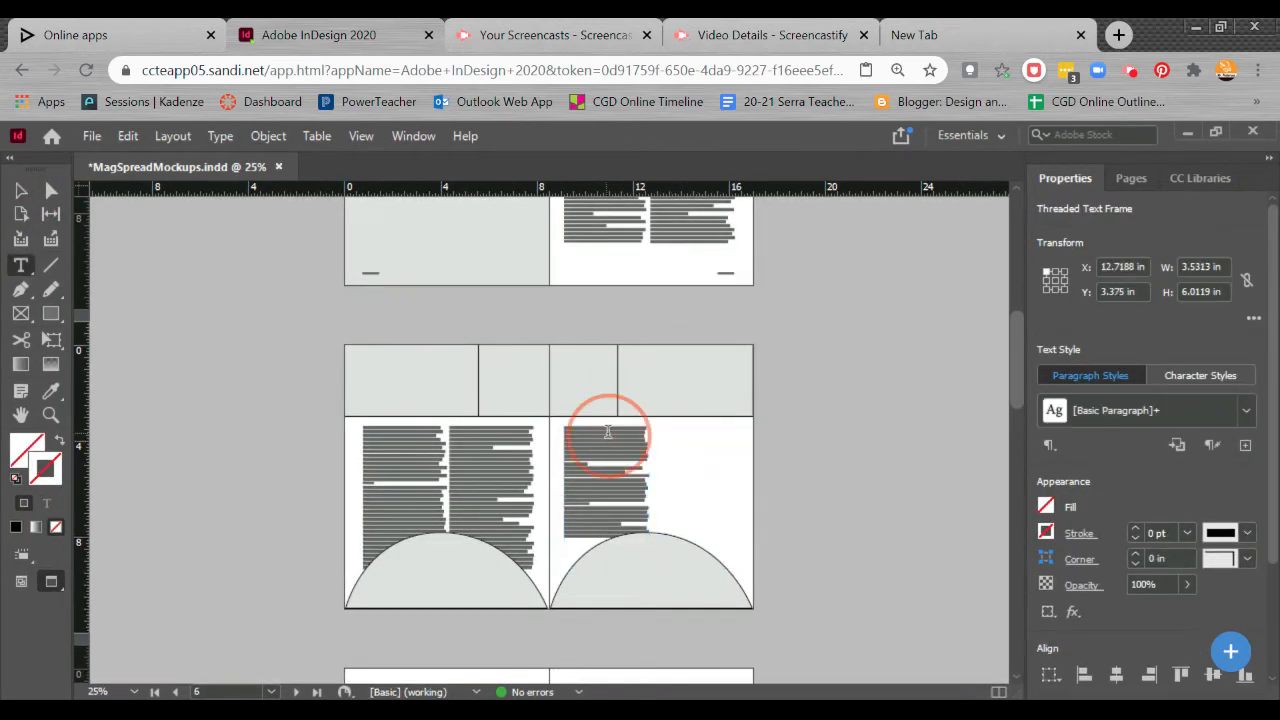
triple_click(607, 432)
click(221, 142)
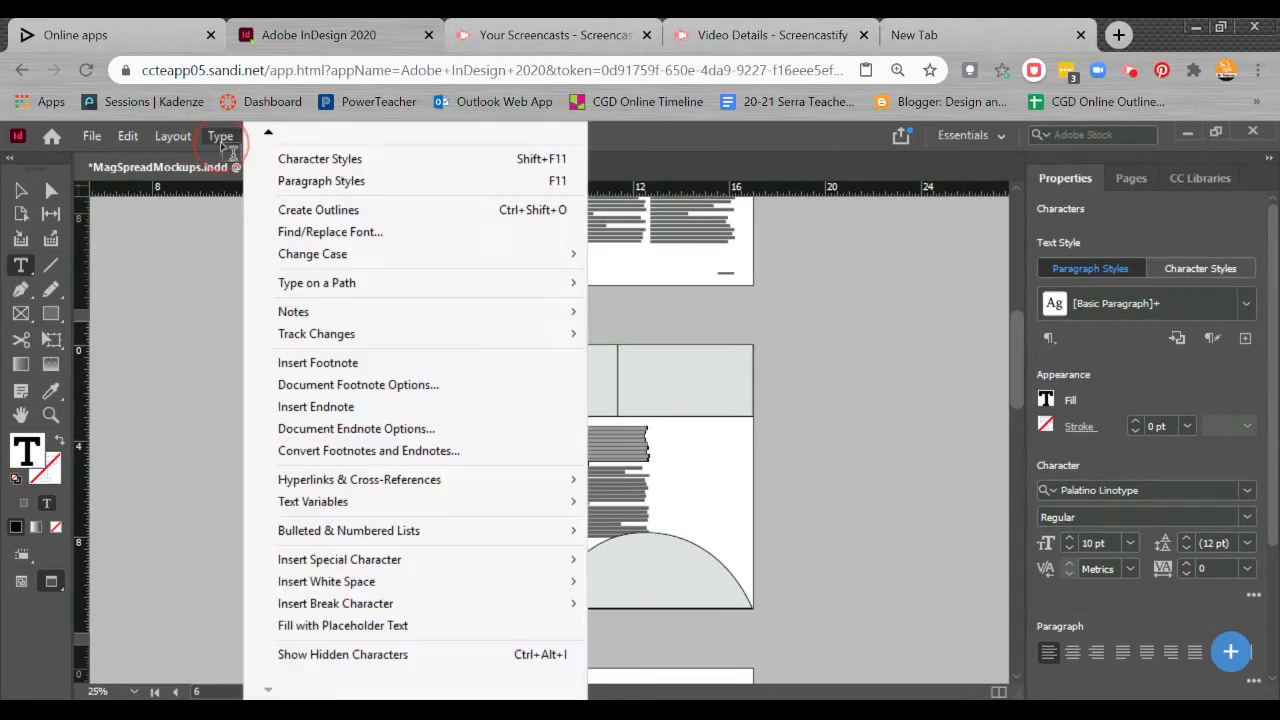
click(300, 625)
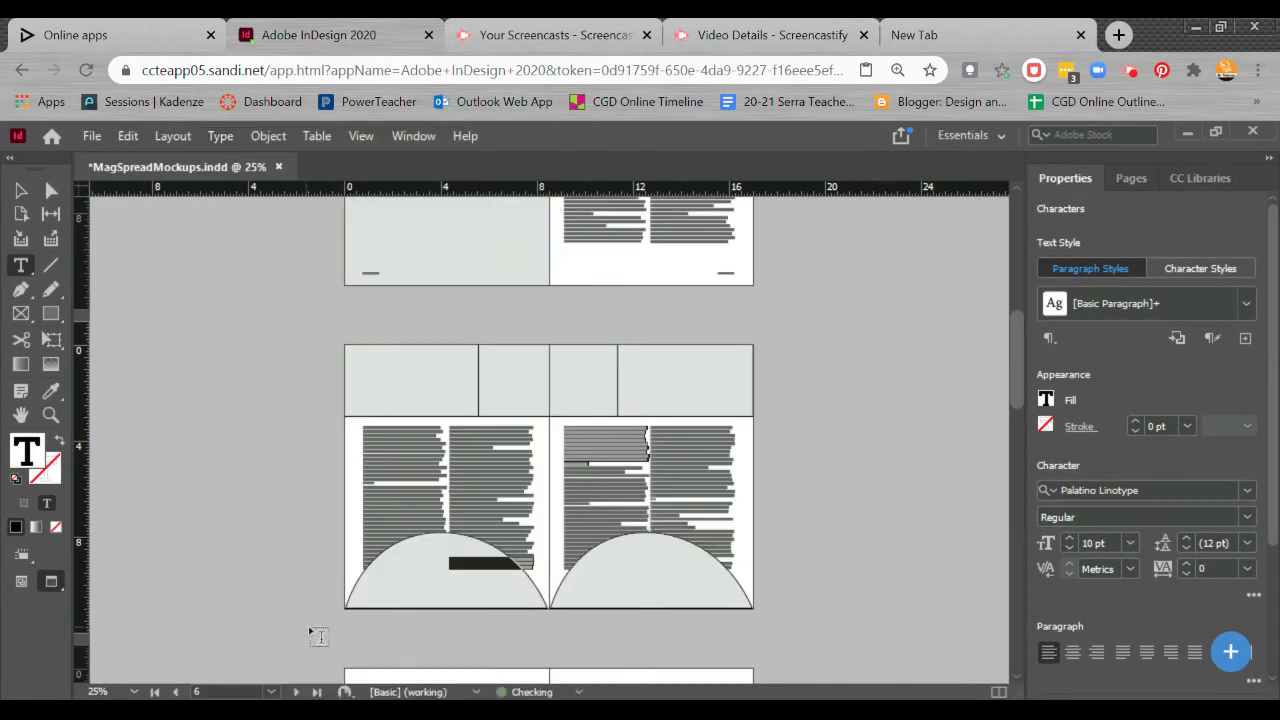
click(20, 190)
click(510, 565)
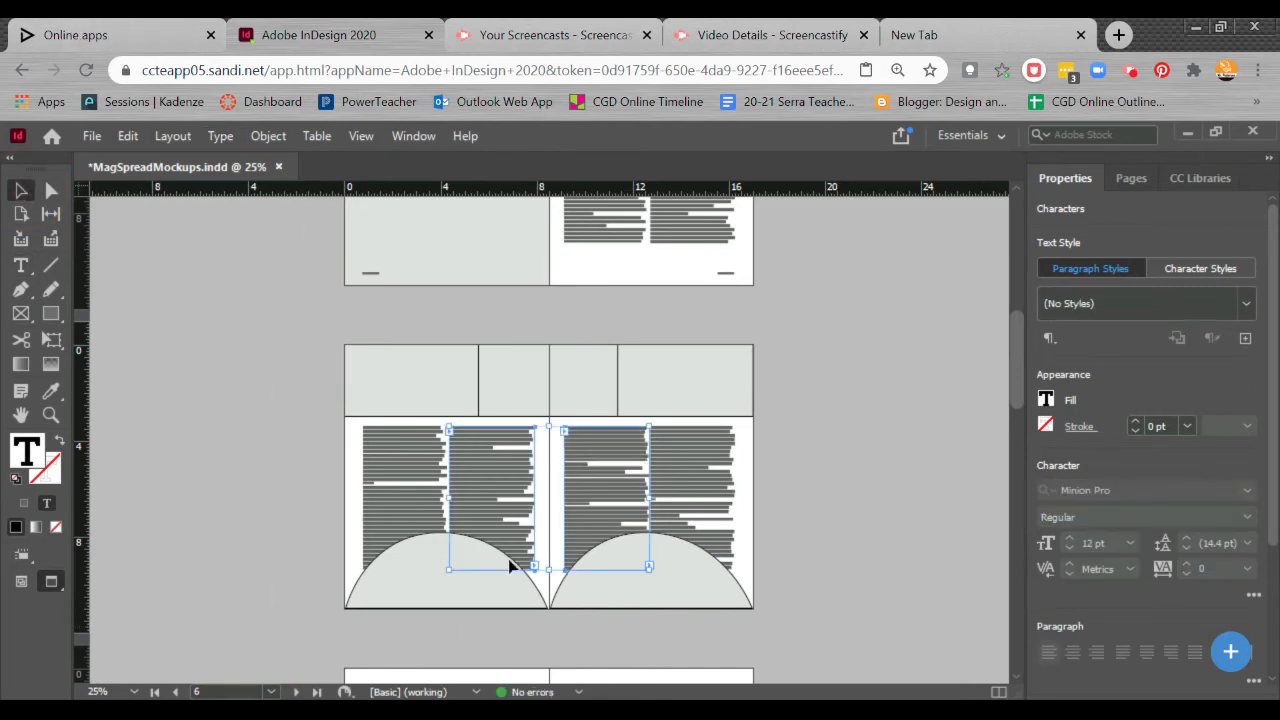
click(865, 526)
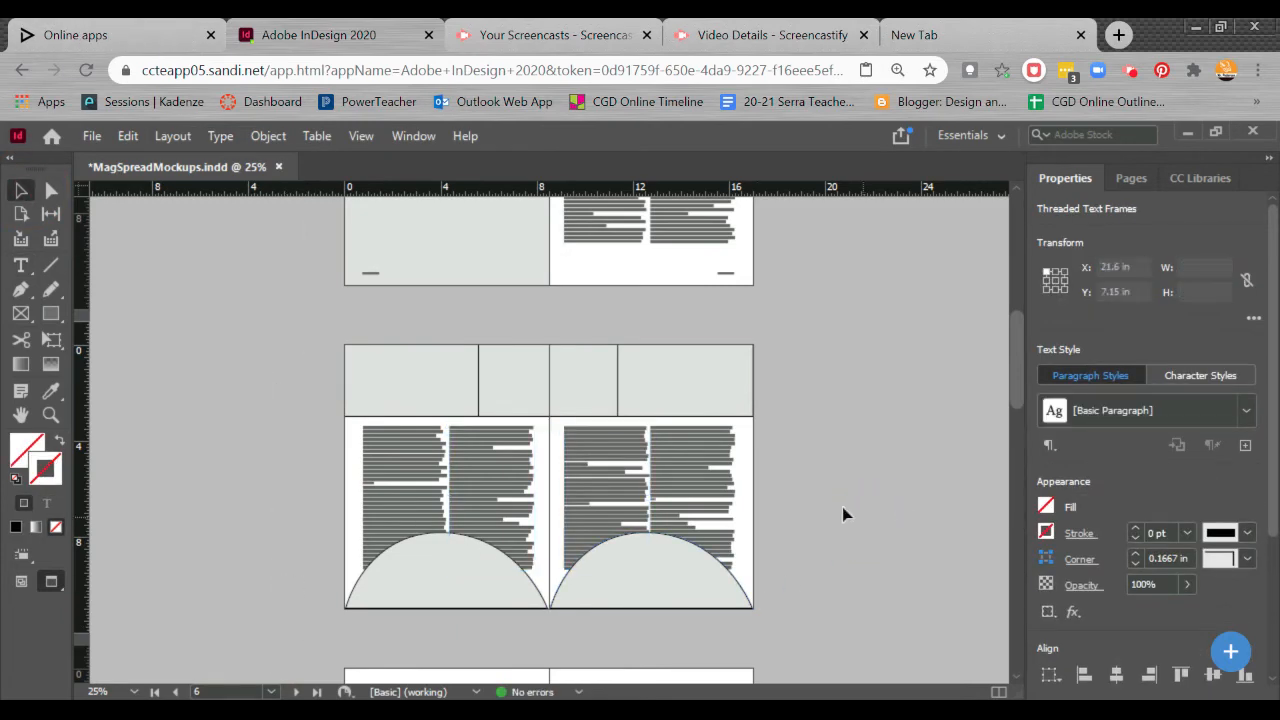
Turn on text wrap around the object shape for both arches
click(451, 603)
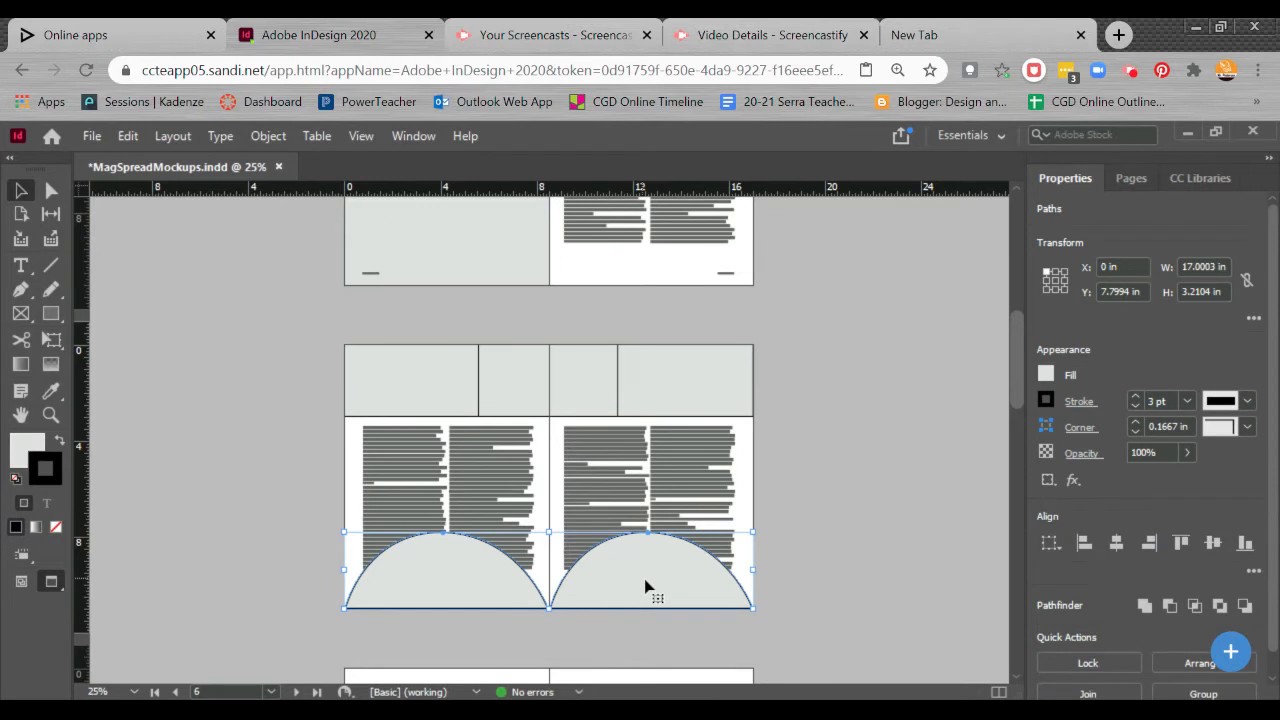
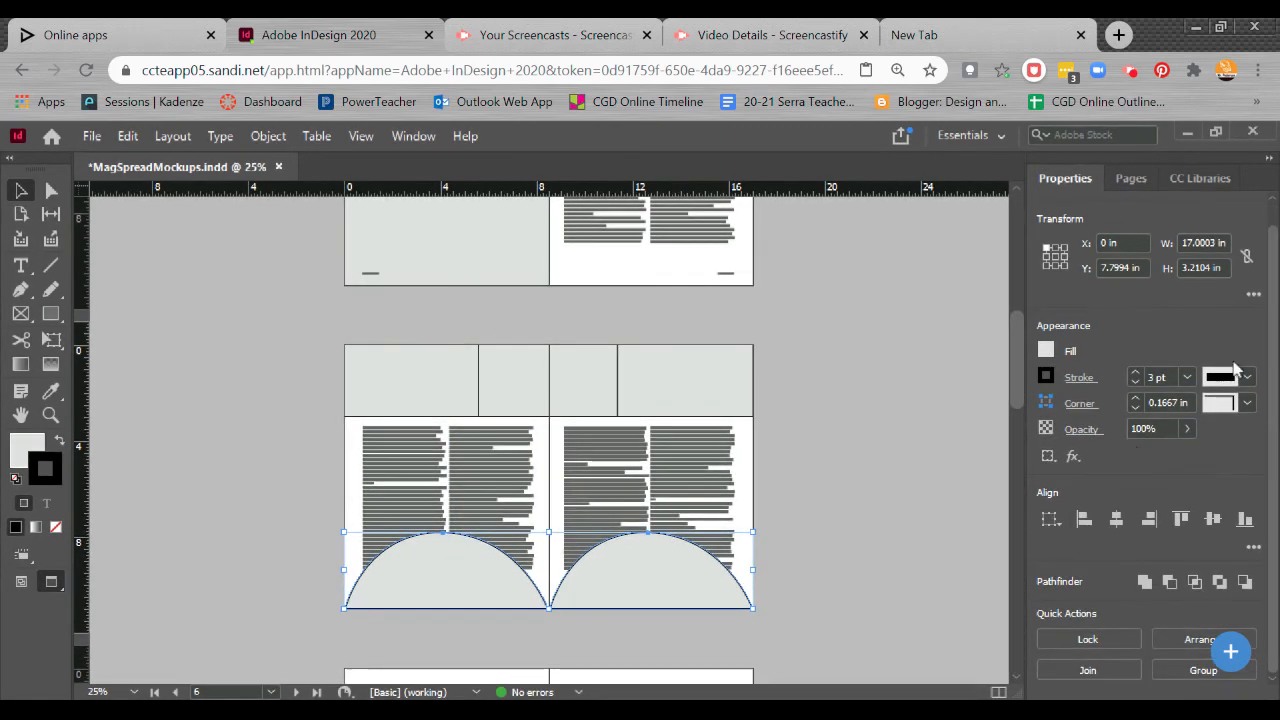
scroll(1117, 446, down, 1)
click(410, 140)
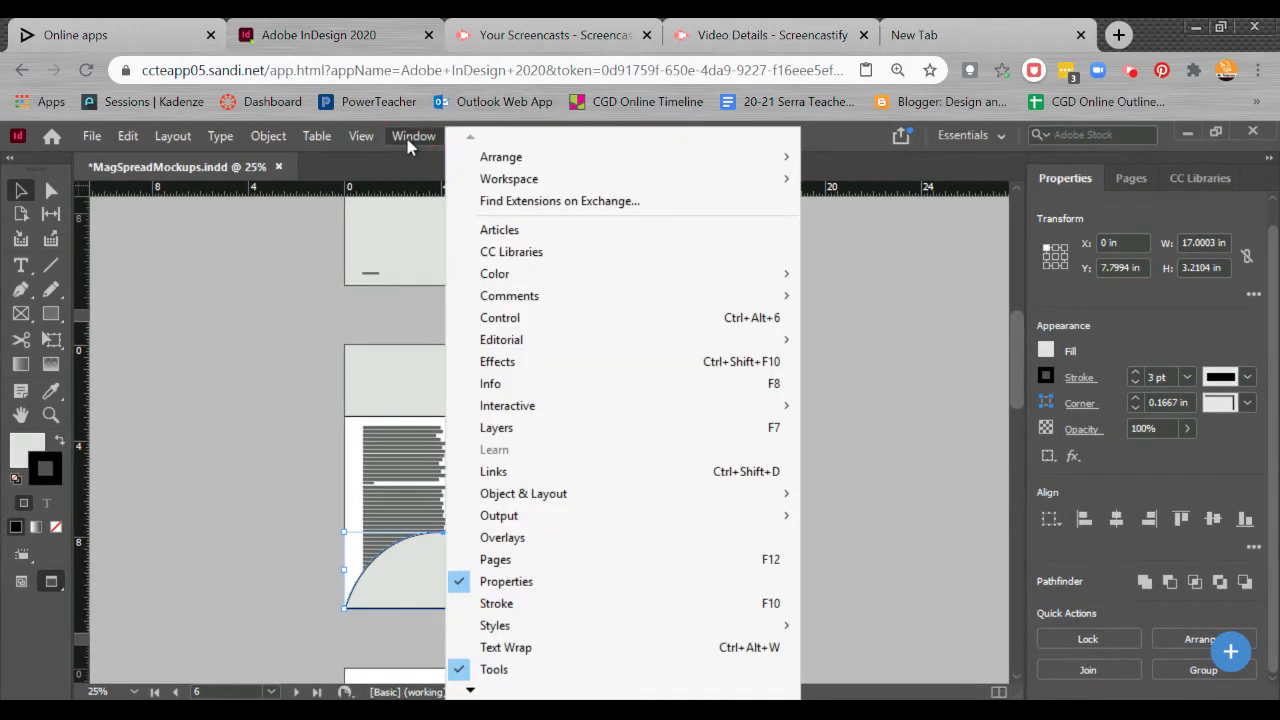
click(512, 647)
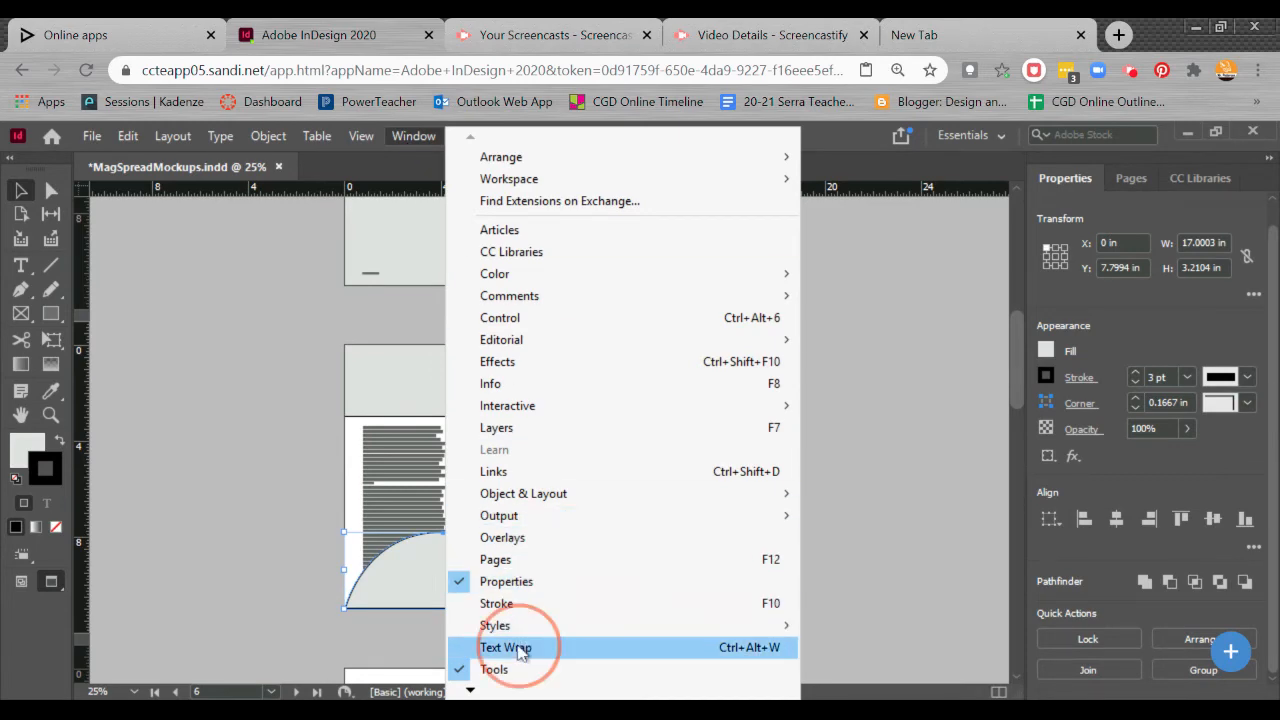
drag(735, 468, 901, 256)
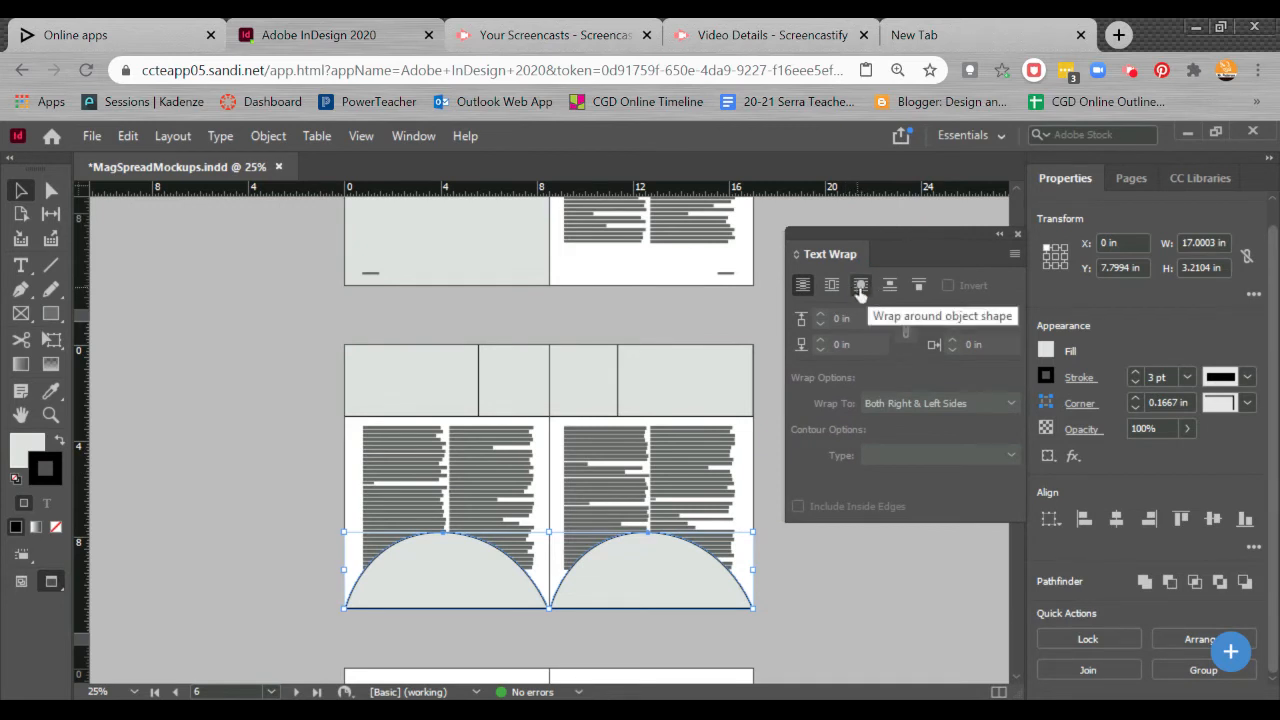
click(859, 287)
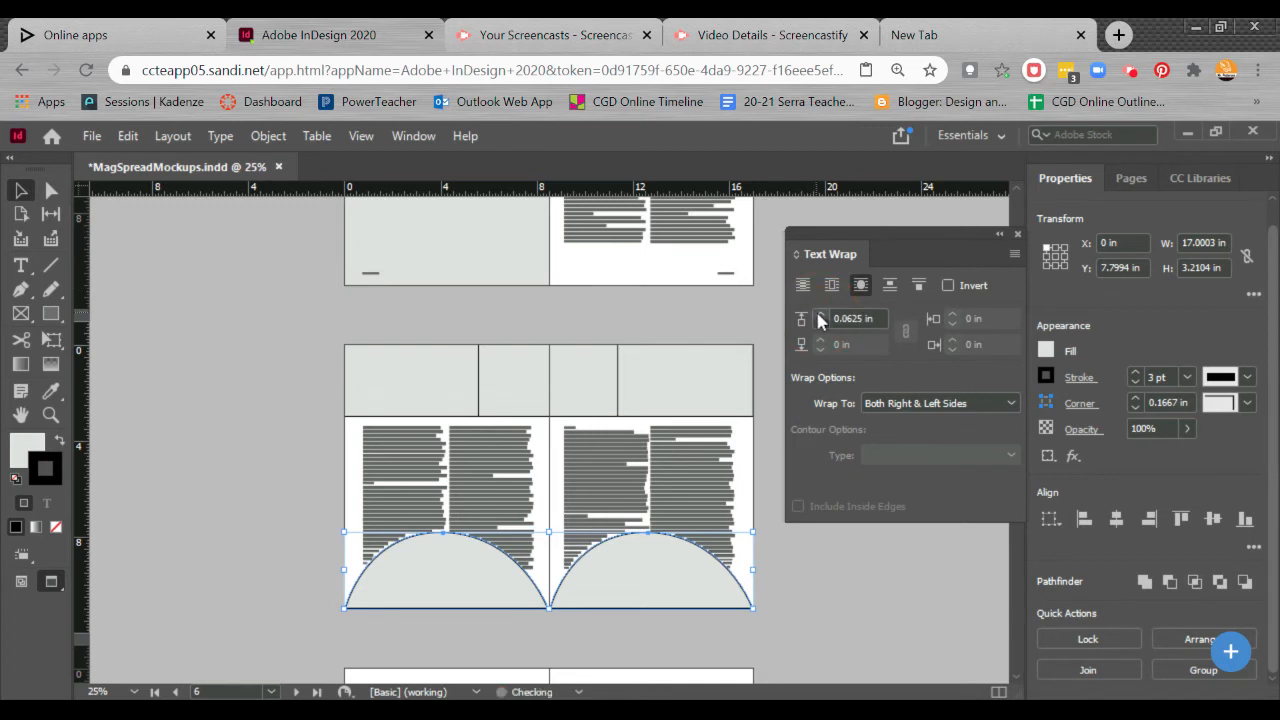
Set the arches' text wrap offset to 0.3125 in and deselect them
click(819, 314)
click(819, 314)
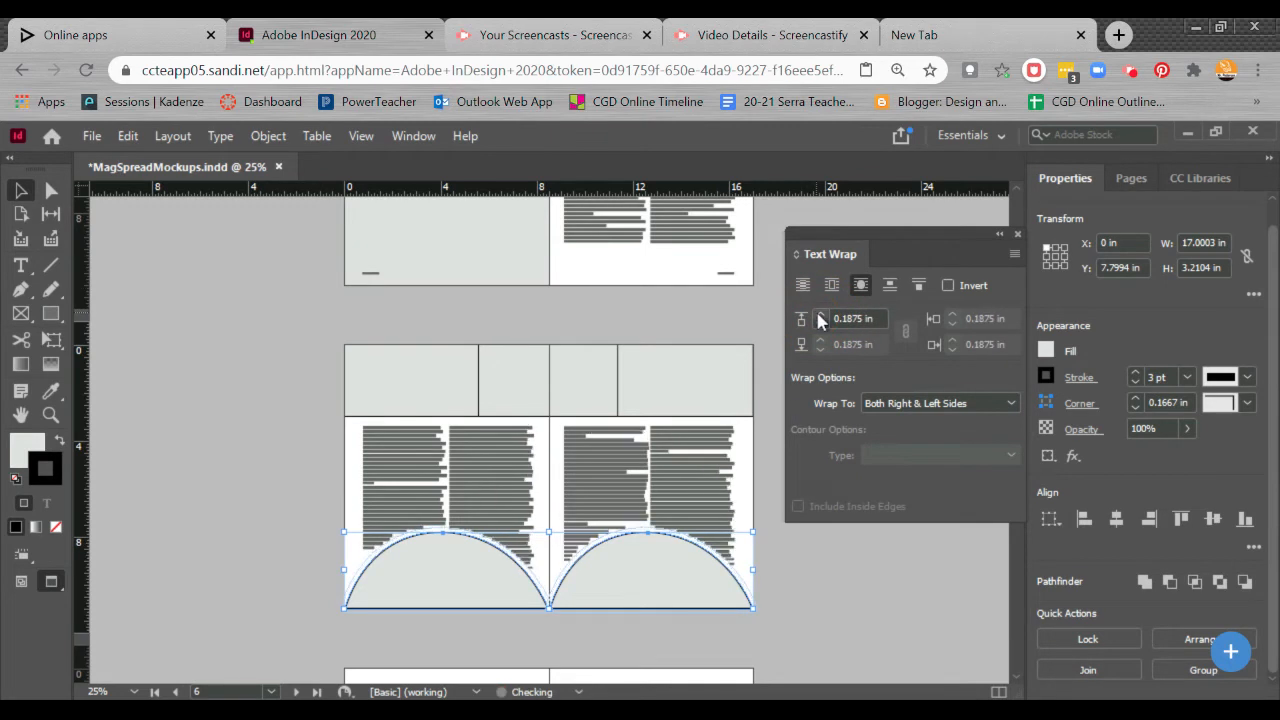
click(819, 314)
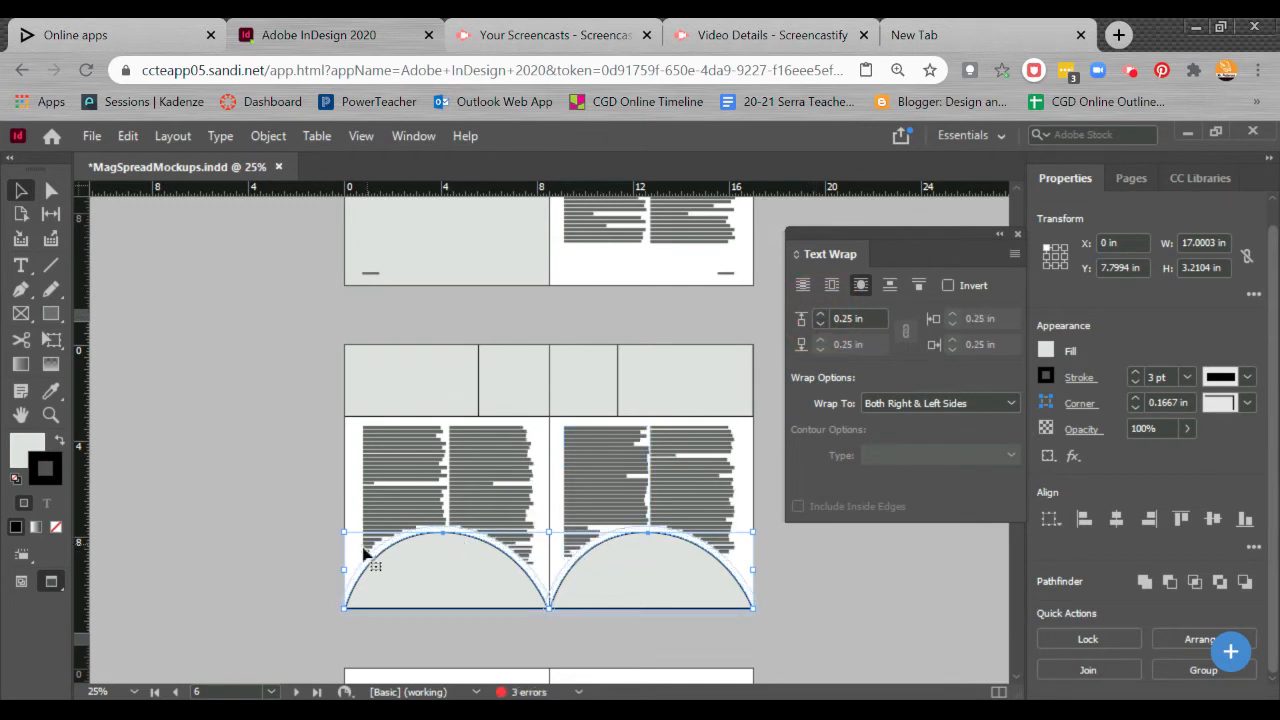
click(819, 313)
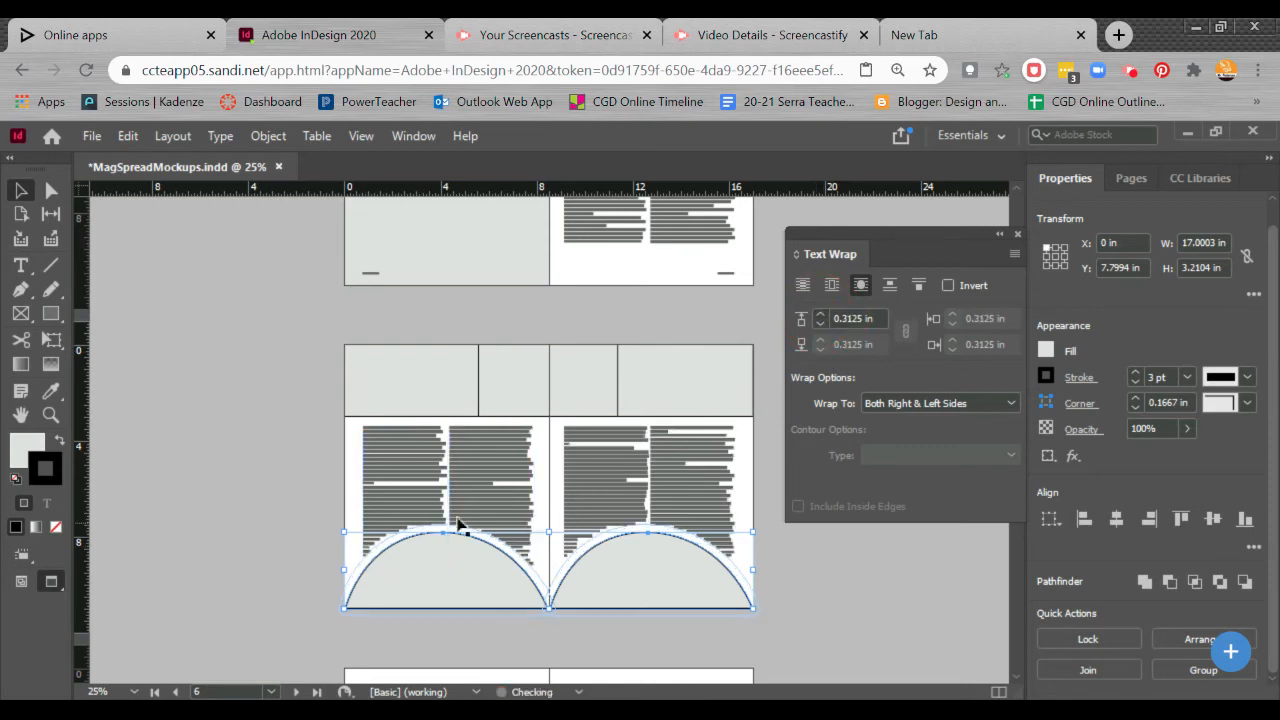
click(823, 590)
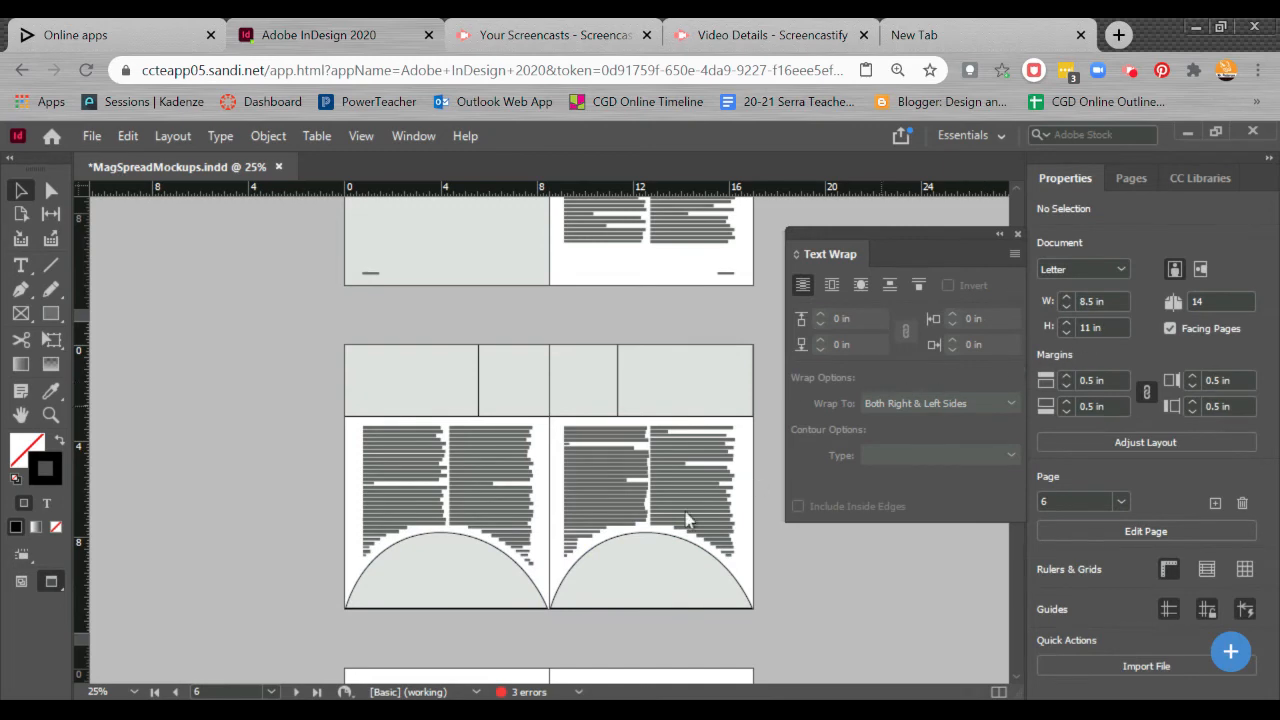
Send both arches to the back of the spread and deselect them
click(486, 557)
shift+click(622, 572)
right_click(627, 571)
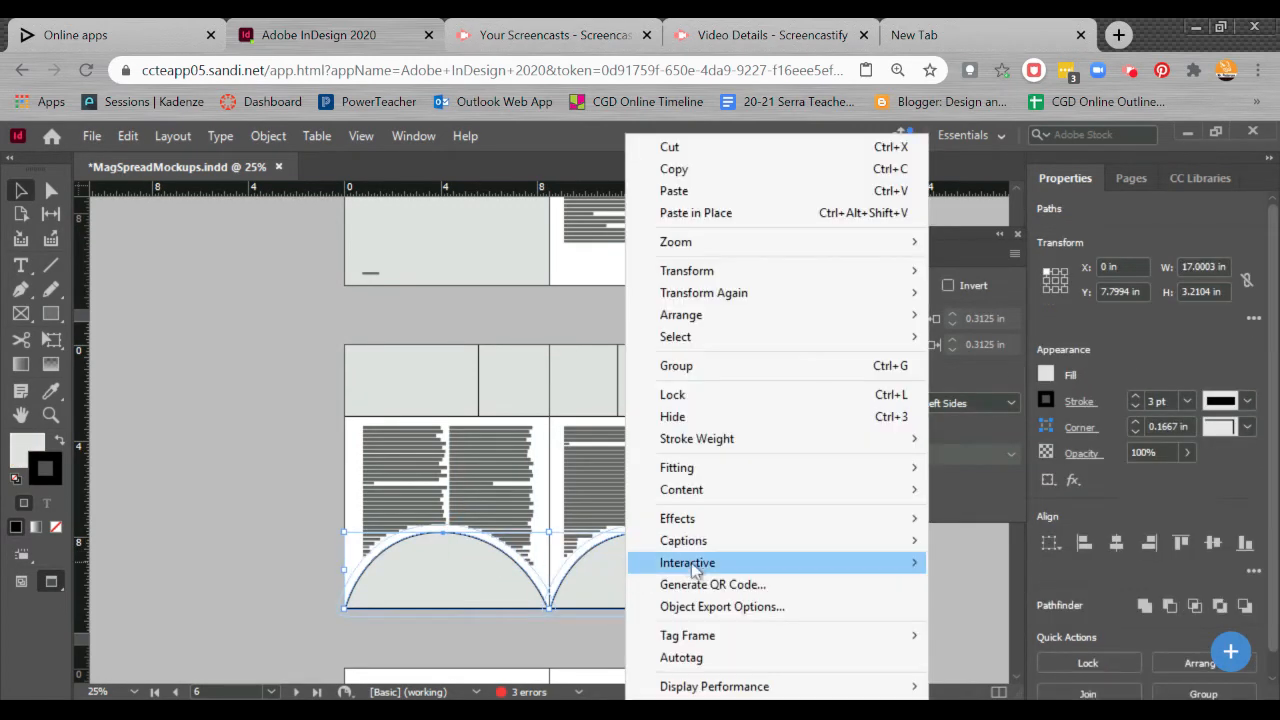
mouse_move(731, 318)
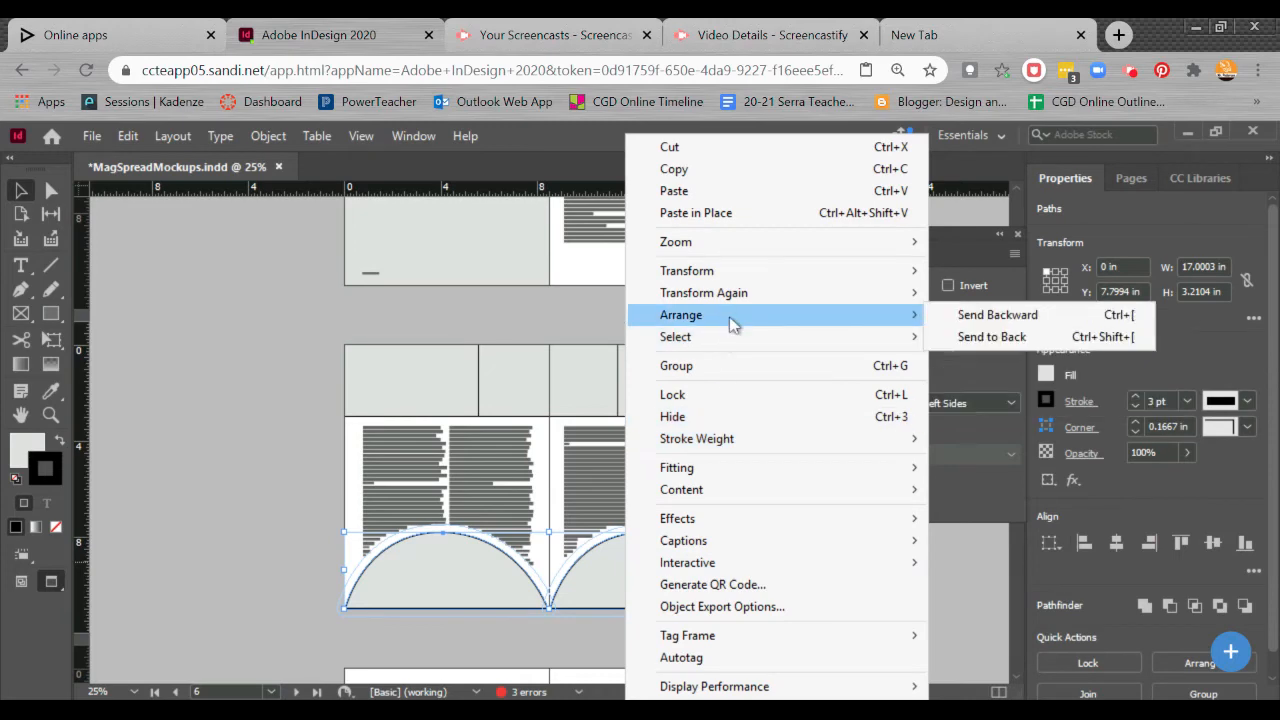
click(966, 338)
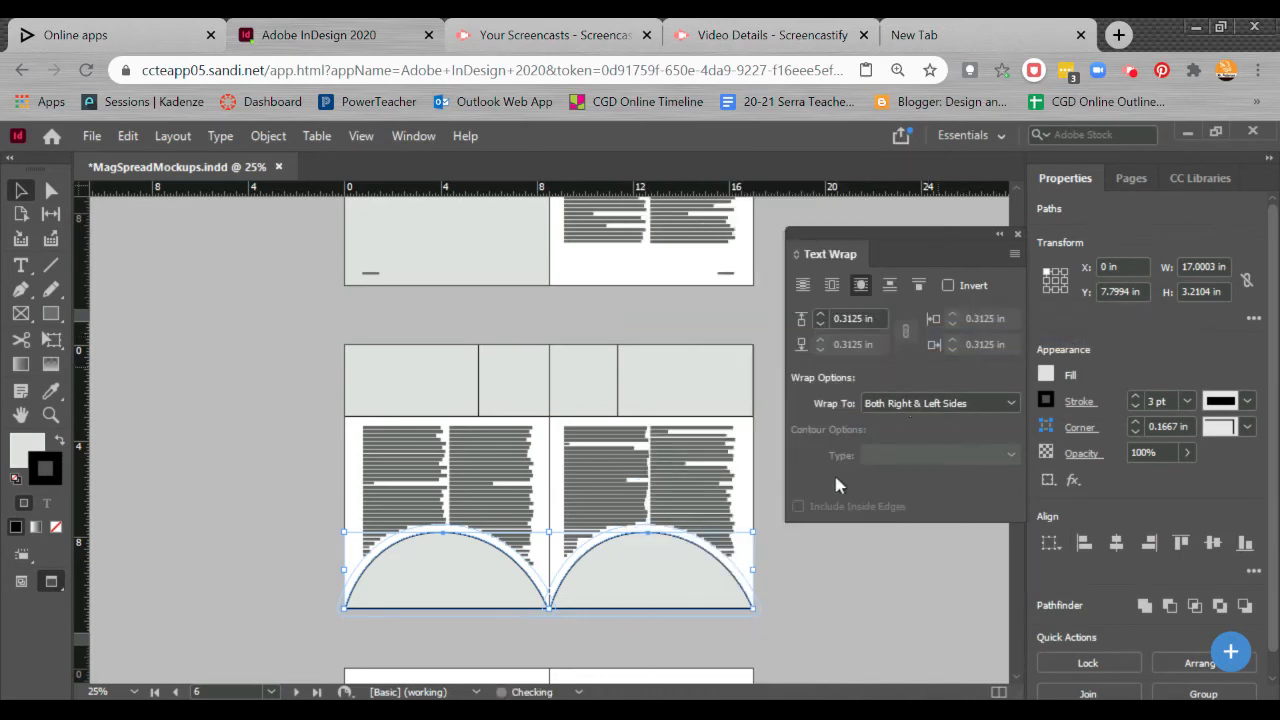
key(ctrl+equal)
key(ctrl+equal)
drag(633, 487, 177, 571)
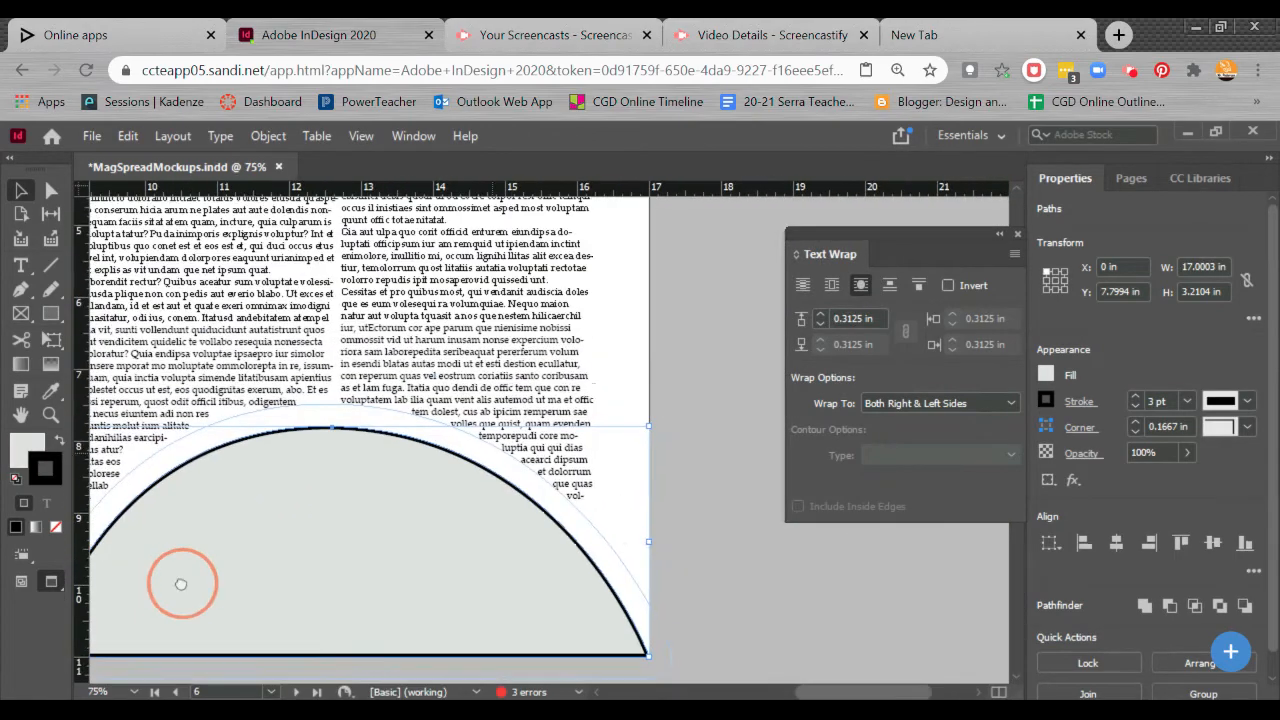
right_click(343, 531)
click(717, 606)
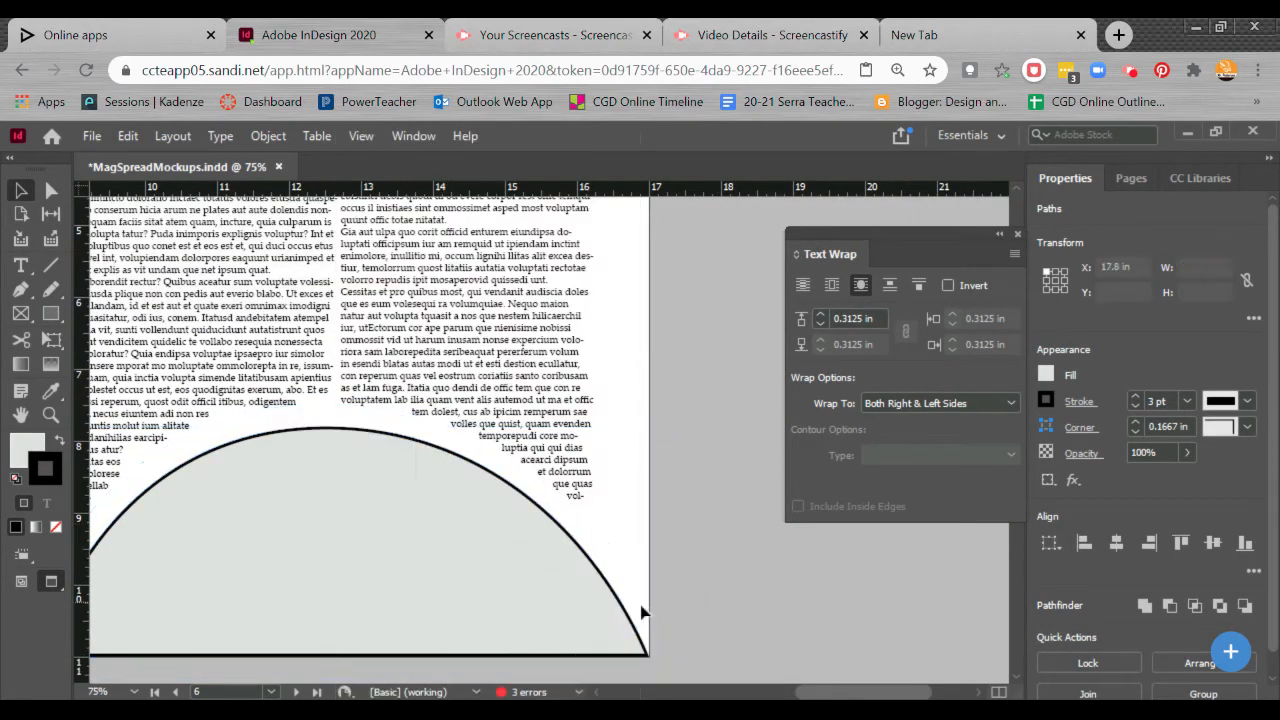
Examine the article spread as a whole, with its arches and wrapped text columns, leaving nothing selected
click(600, 609)
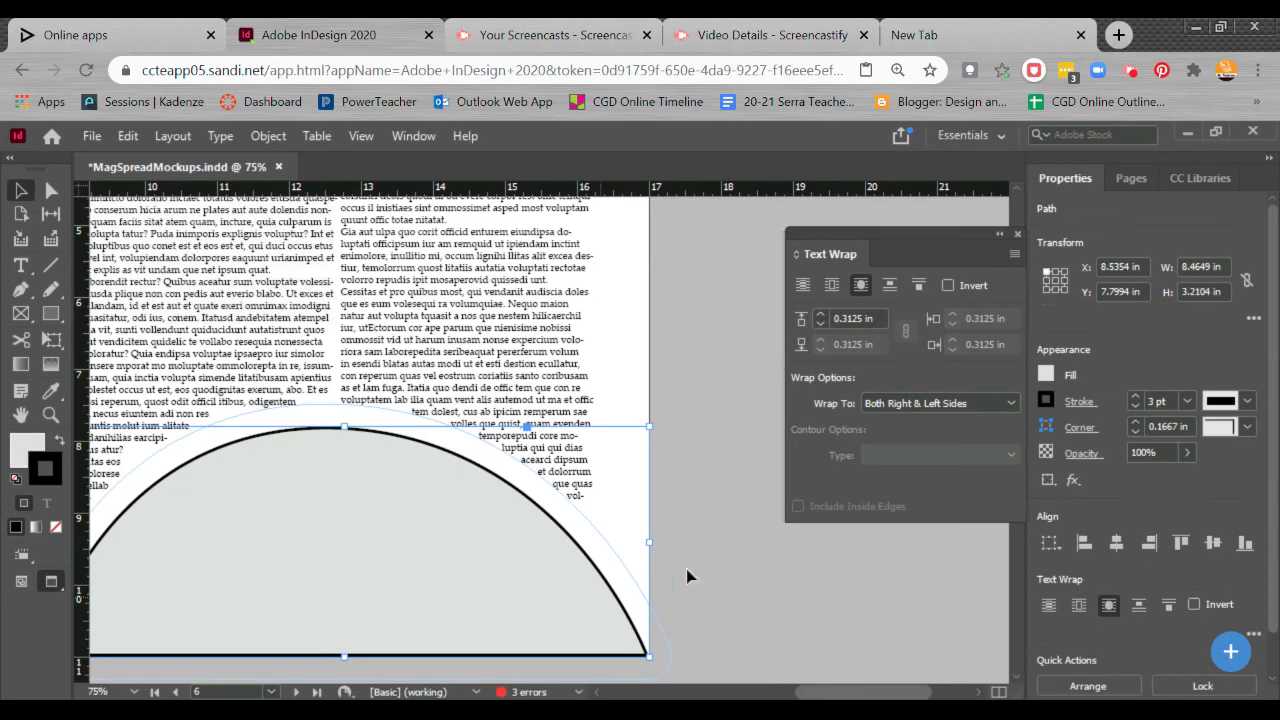
key(ctrl+minus)
key(ctrl+minus)
key(ctrl+minus)
key(ctrl+minus)
key(ctrl+minus)
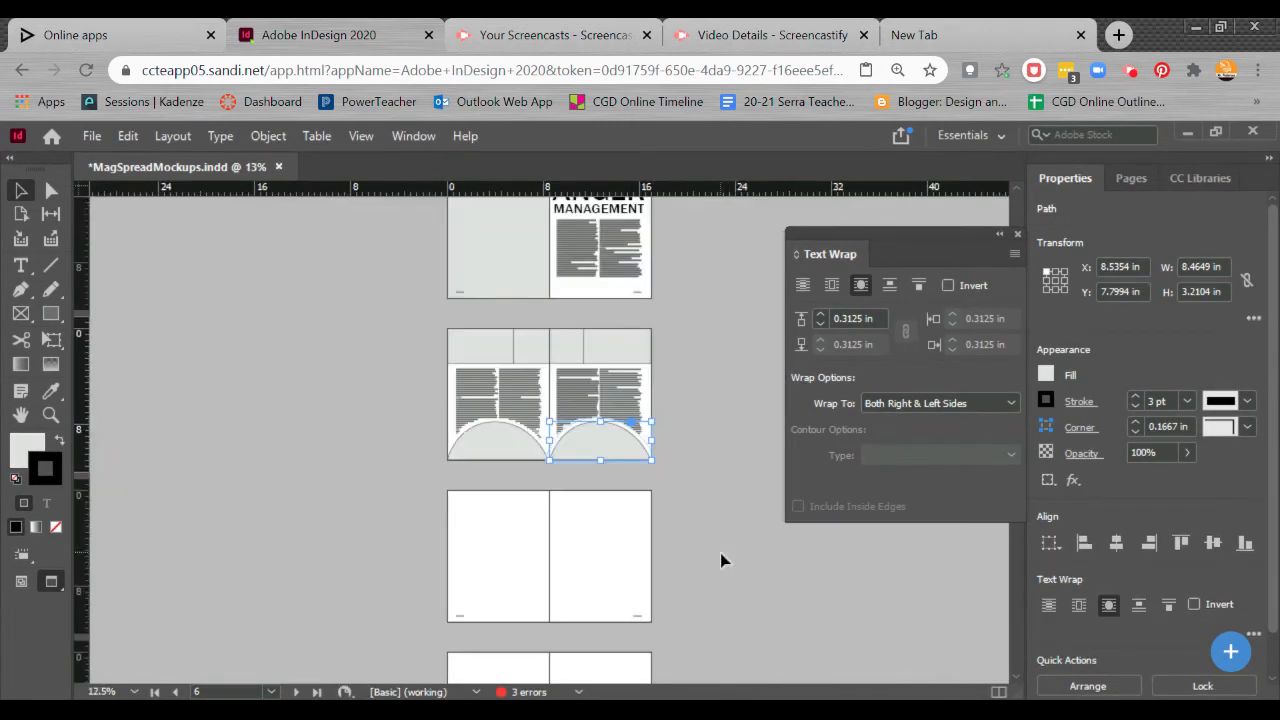
click(762, 464)
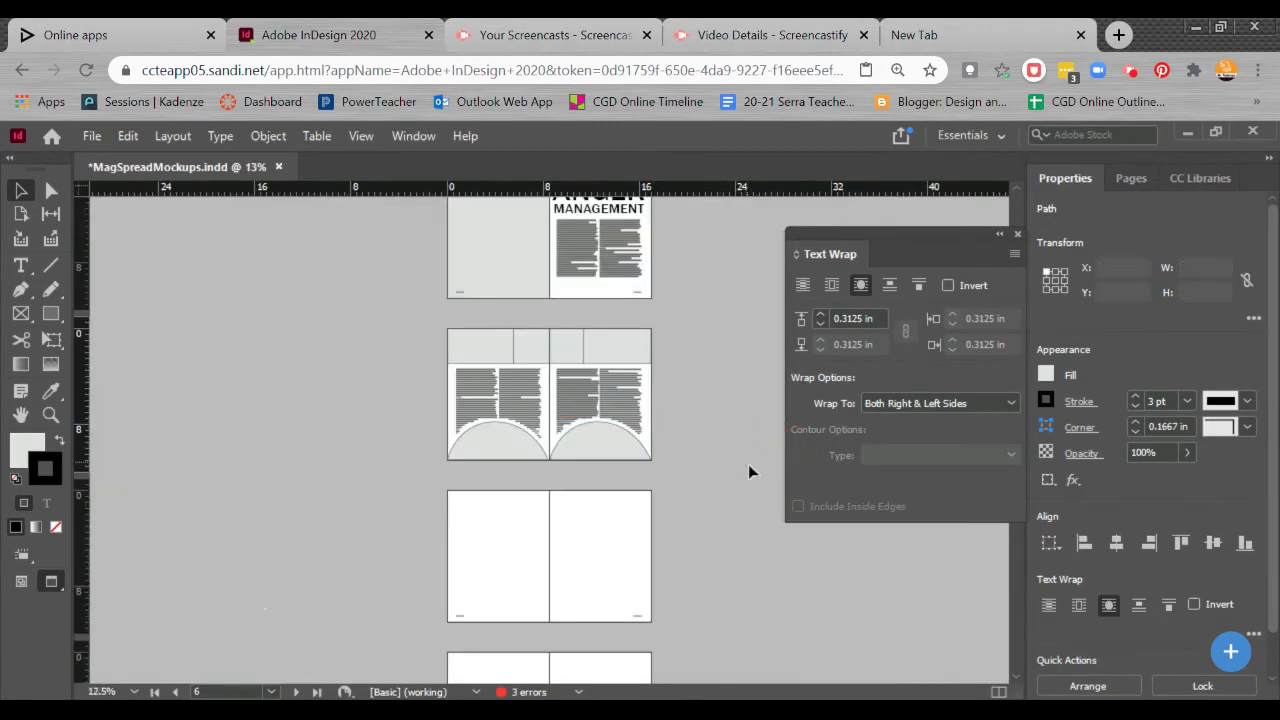
Show the guides and draw a rectangle about 4.8 by 2.05 in on the pasteboard below the article spread's thumbnail sketch
click(52, 314)
key(ctrl+equal)
key(ctrl+equal)
key(ctrl+equal)
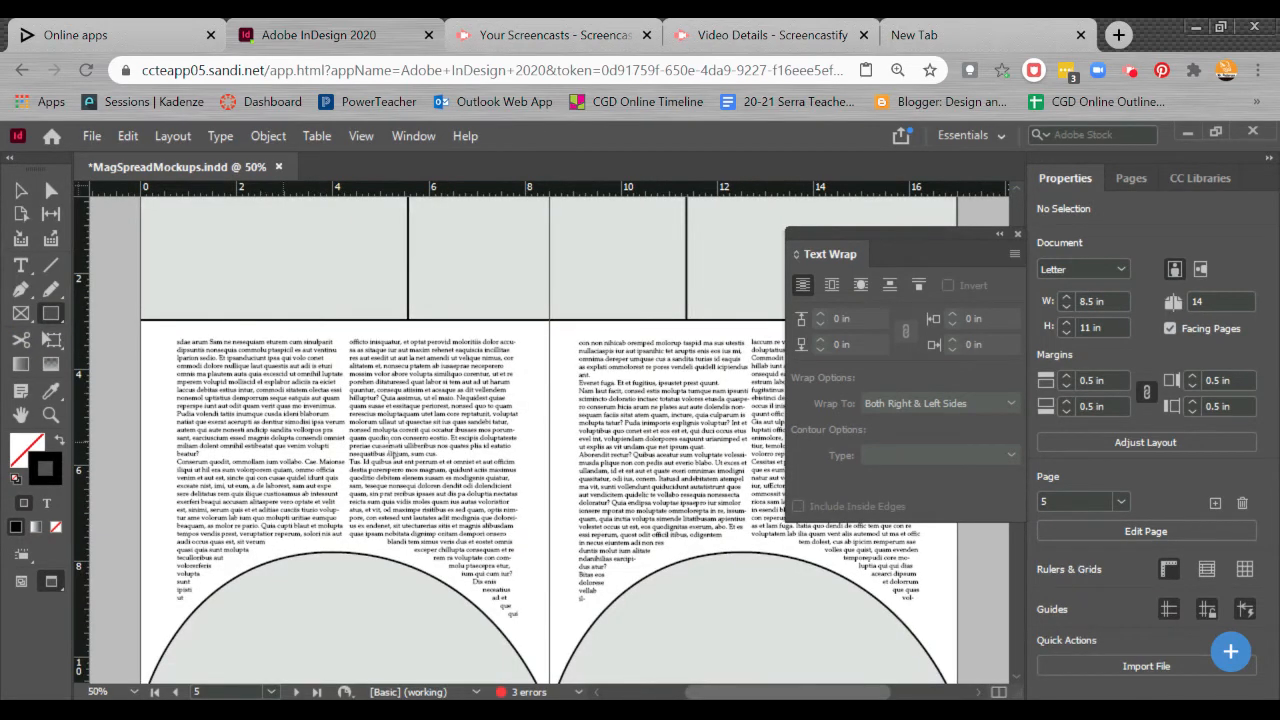
drag(276, 426, 768, 397)
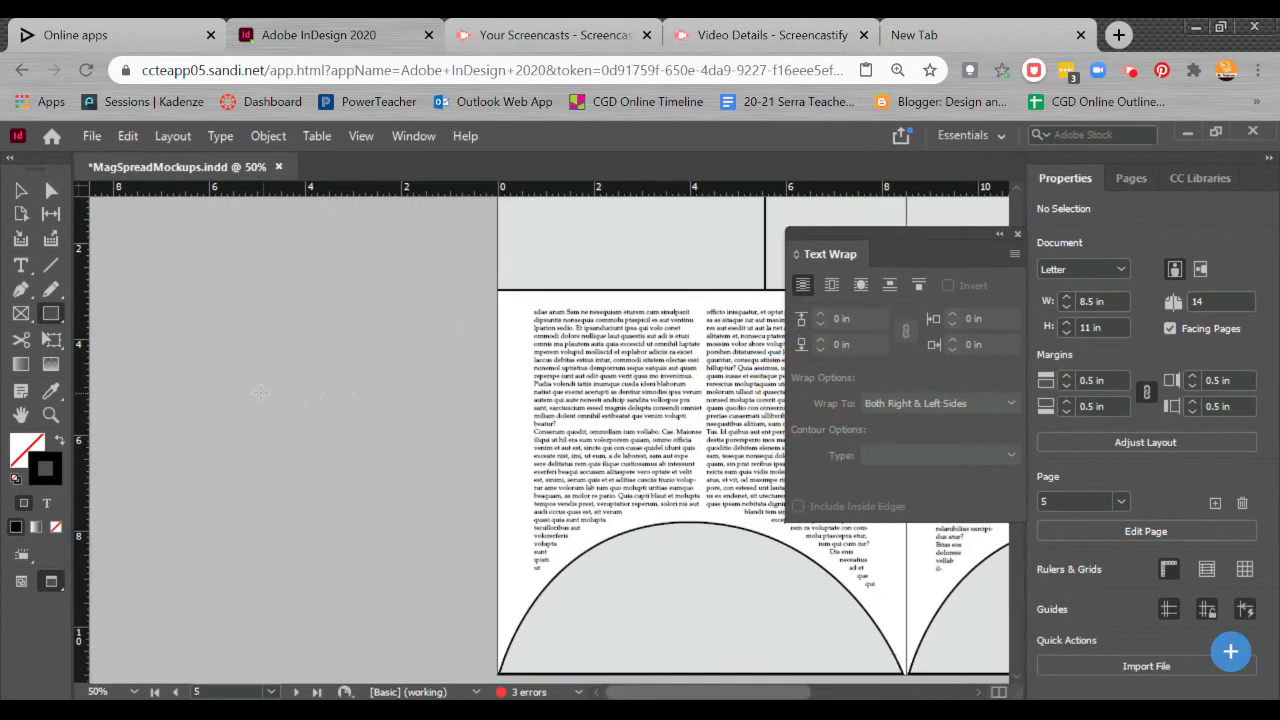
key(w)
drag(226, 428, 457, 526)
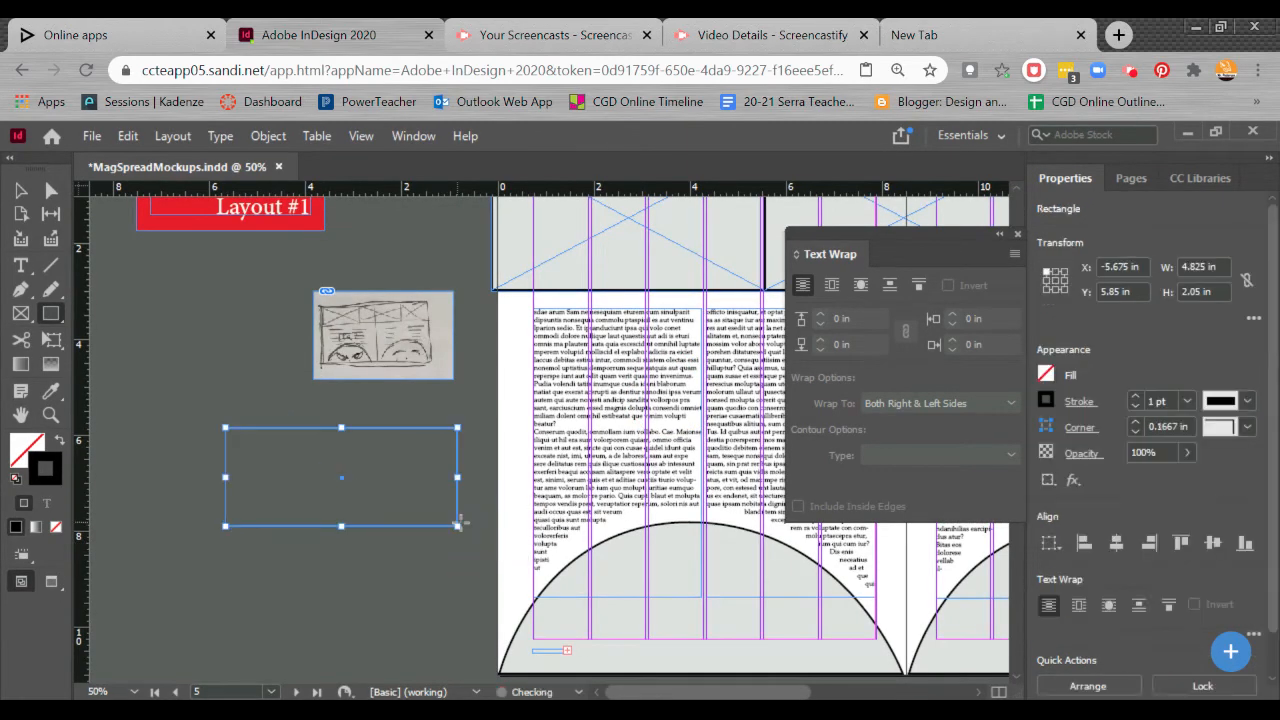
Enter PULL QUOTE inside the new rectangle and set the text size to 72 pt
click(262, 452)
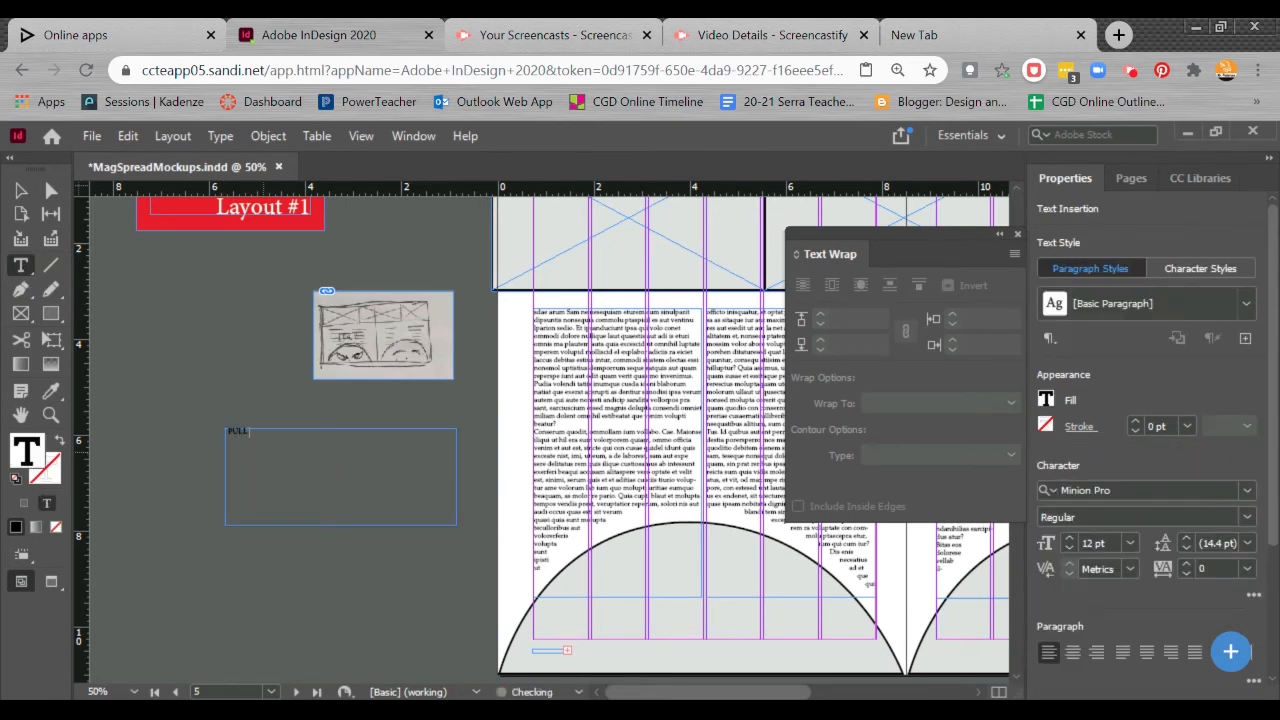
text(PULL QUOTE)
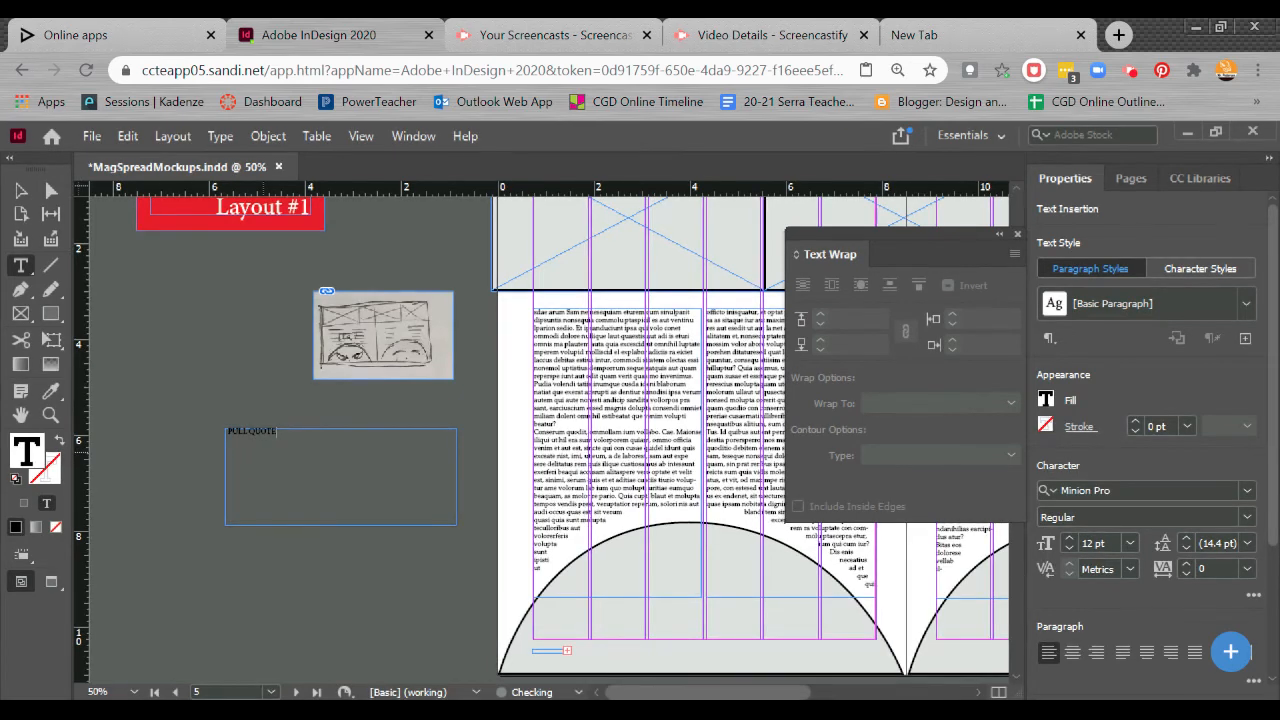
key(ctrl+a)
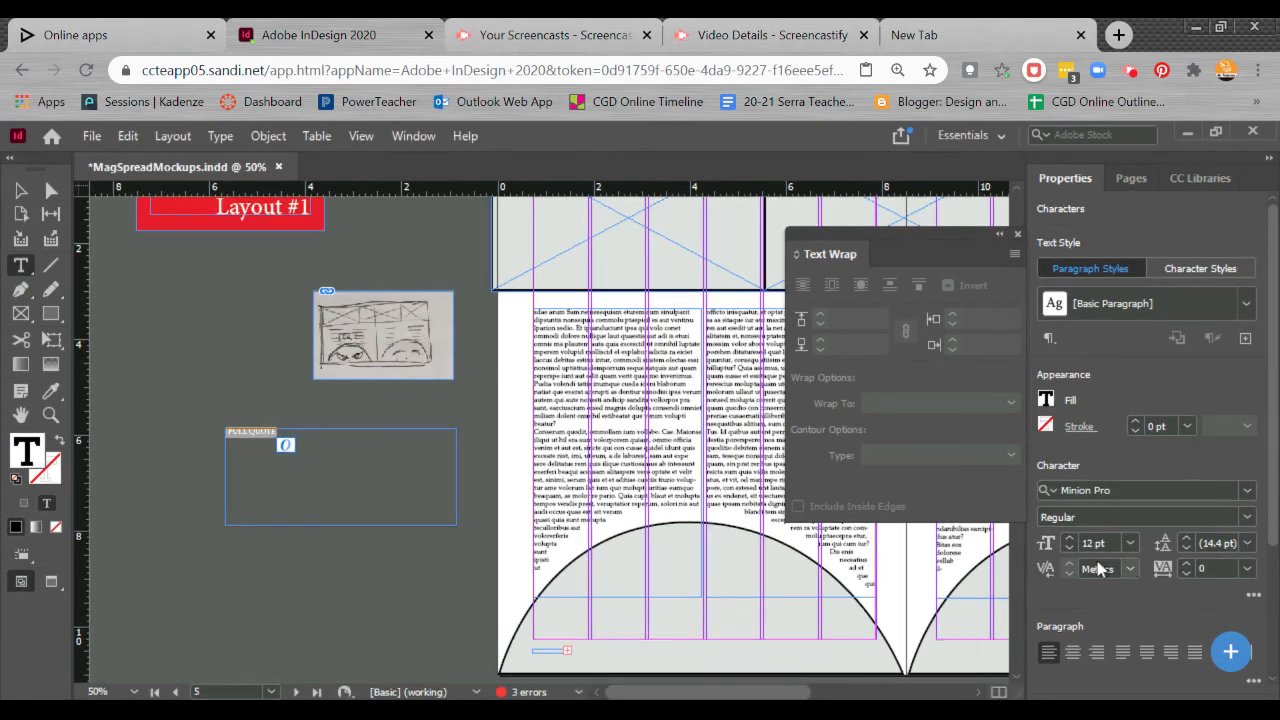
click(1131, 543)
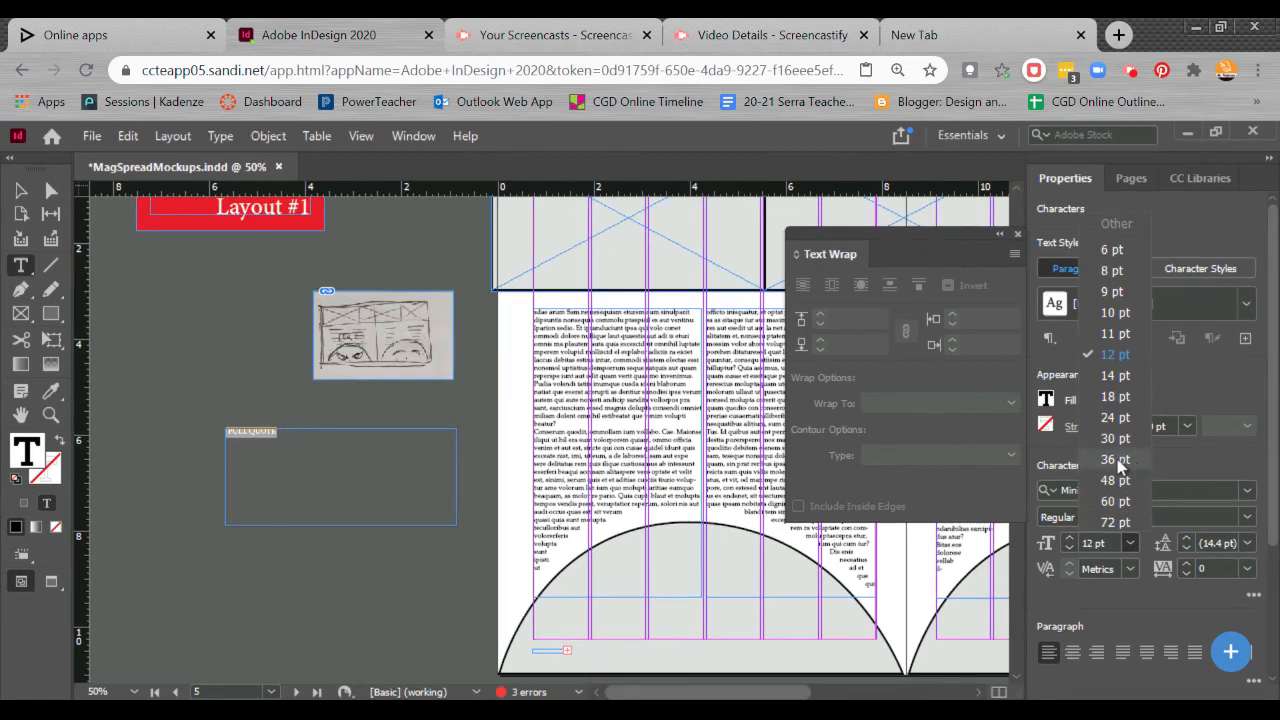
click(1118, 464)
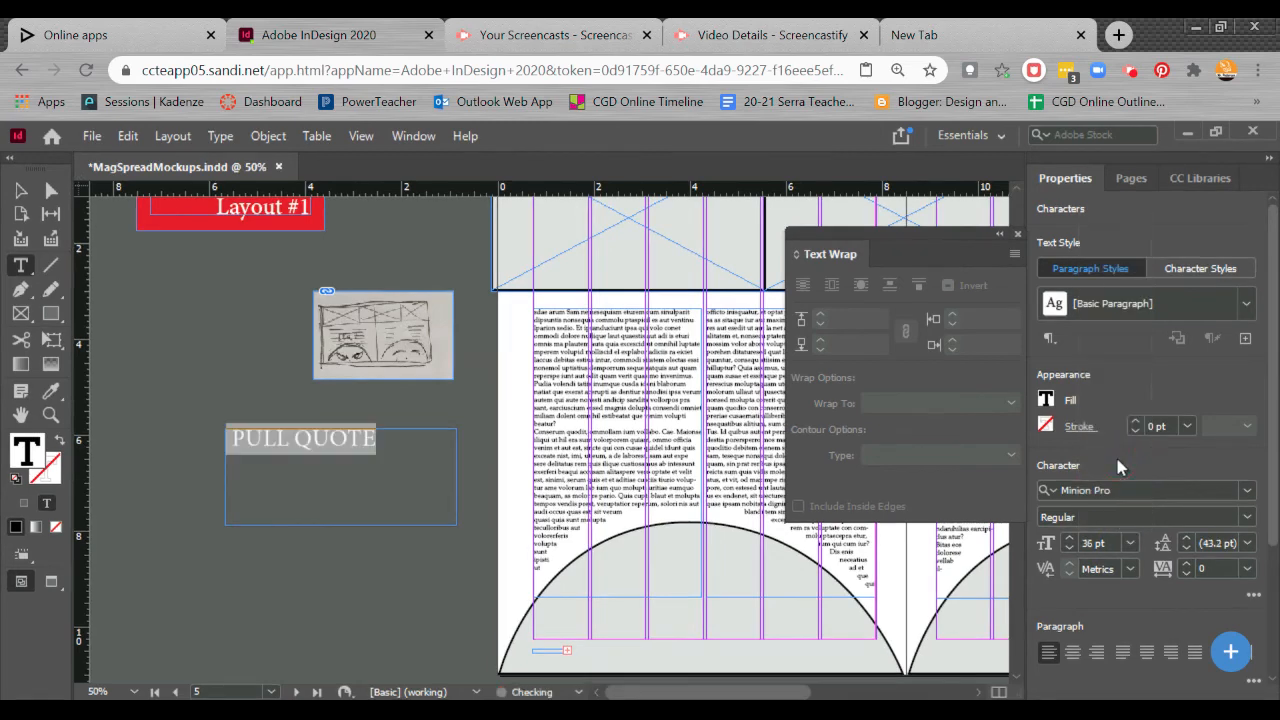
click(1130, 543)
click(1118, 522)
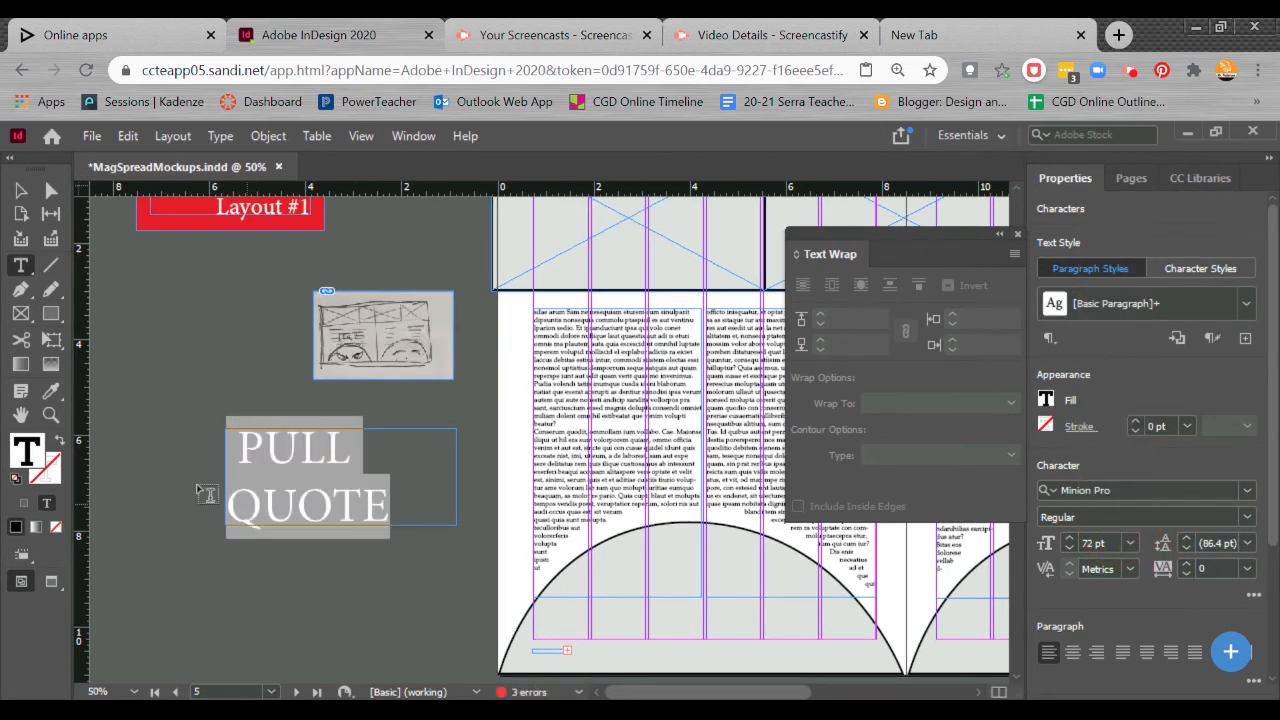
Center-align the PULL QUOTE text in its frame
triple_click(230, 445)
click(230, 445)
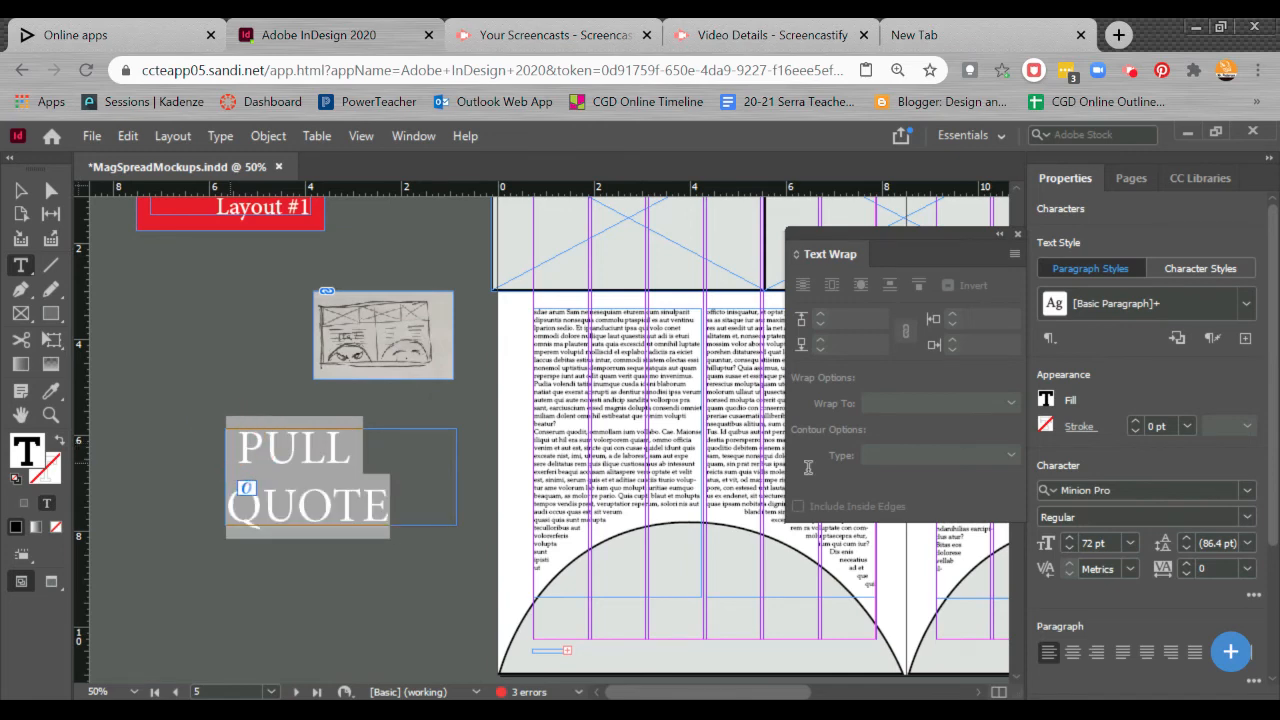
click(1073, 652)
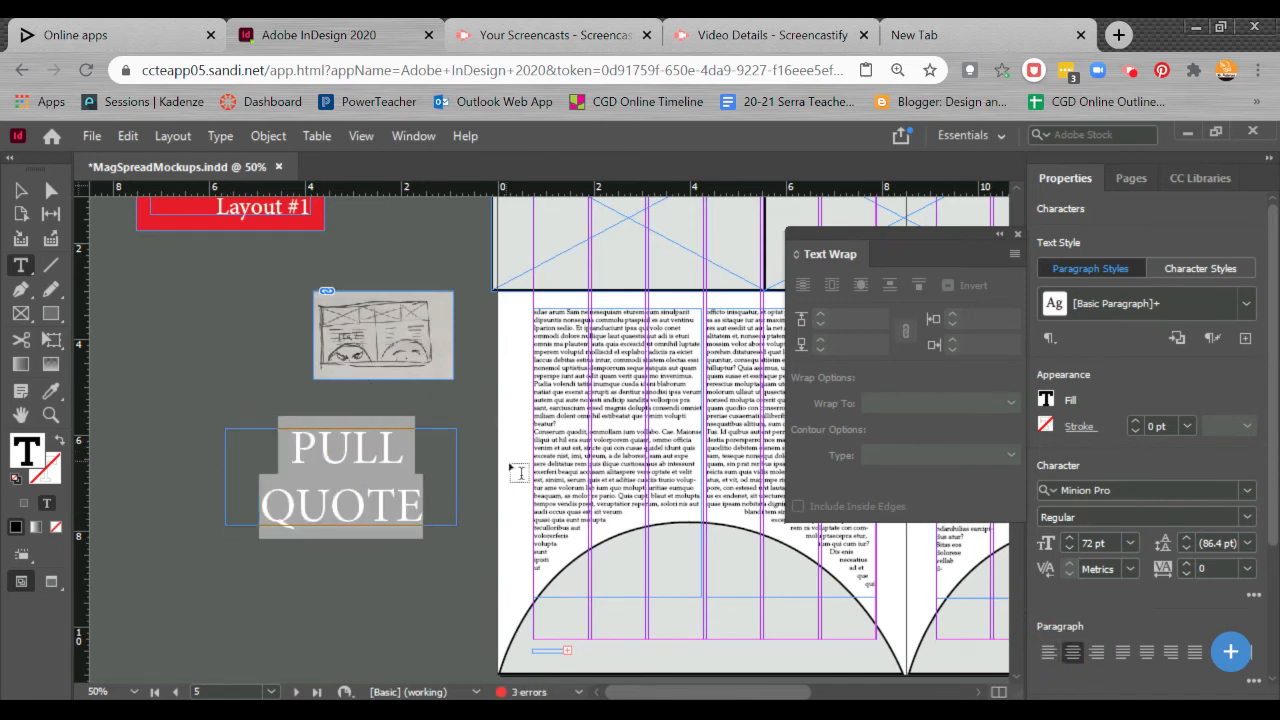
Tighten the leading of the PULL QUOTE text to 58.4 pt
key(alt+Up)
key(alt+Up)
key(alt+Up)
key(alt+Up)
key(alt+Up)
key(alt+Up)
key(alt+Up)
key(alt+Up)
key(alt+Up)
key(alt+Up)
key(alt+Up)
key(alt+Up)
key(alt+Up)
key(alt+Up)
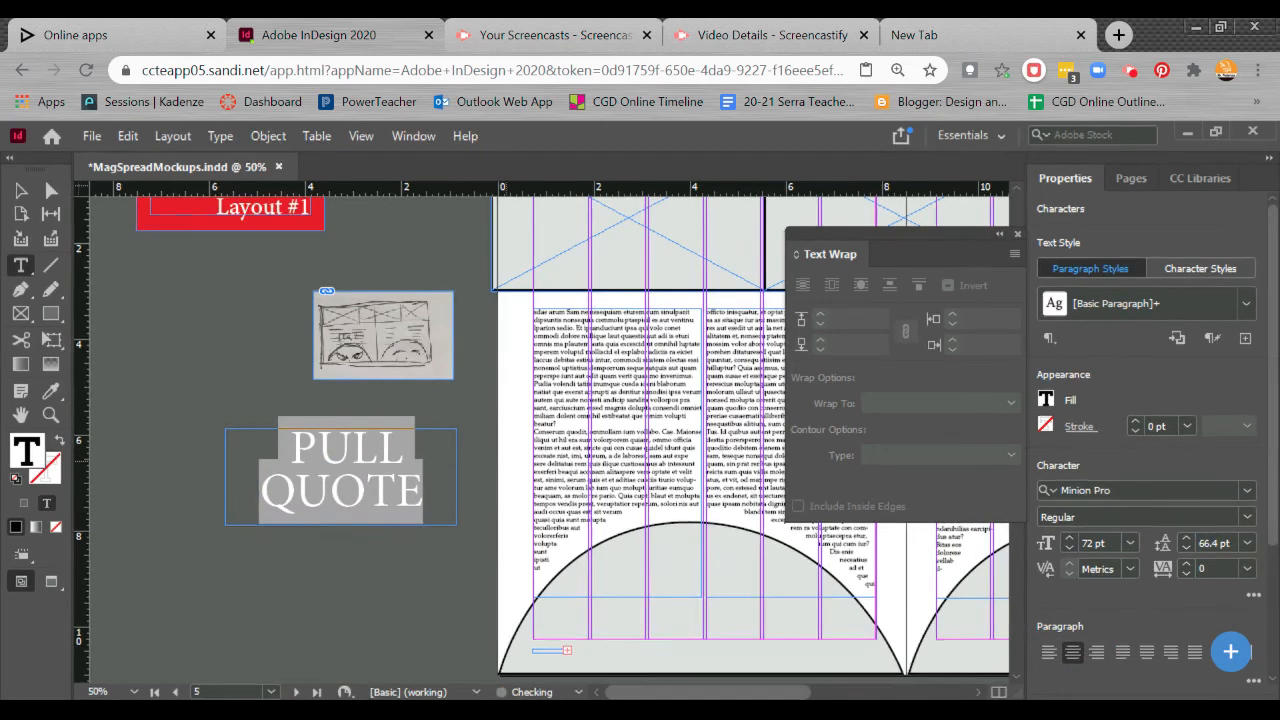
Place the pull quote frame across the left page's two text columns and resize it to about 4.73 by 1.83 in between column guides
click(20, 190)
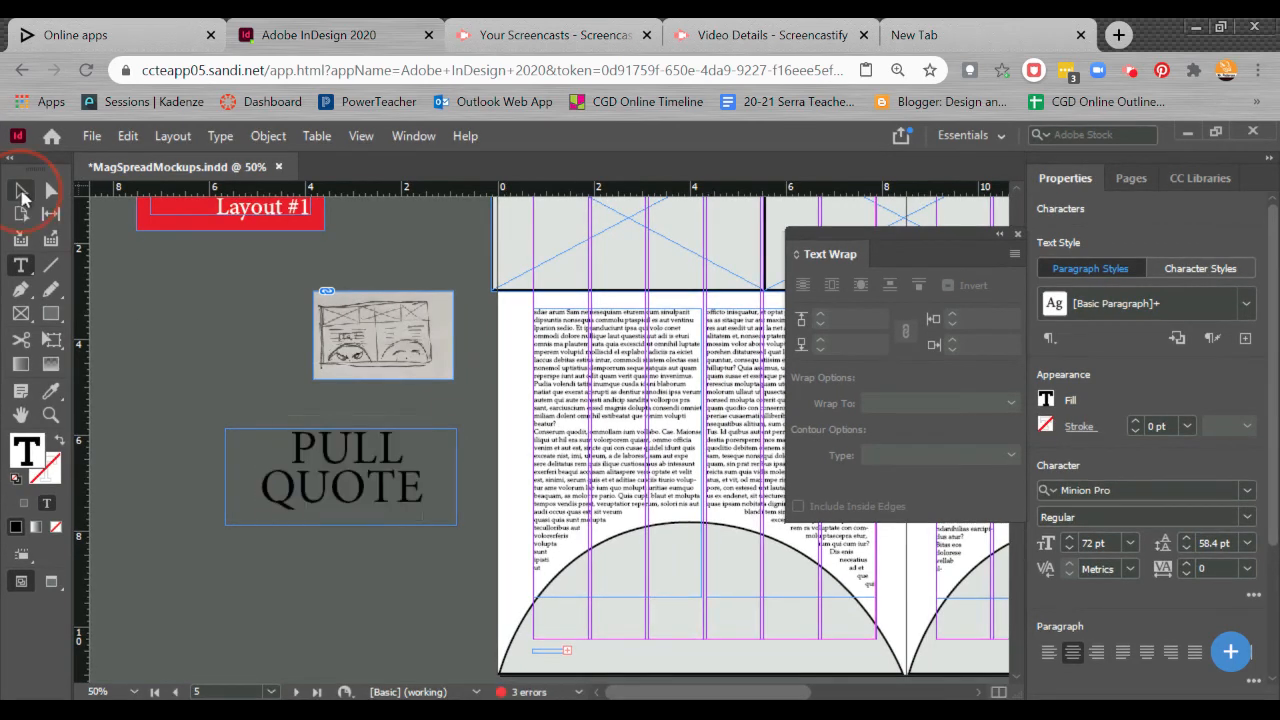
click(230, 455)
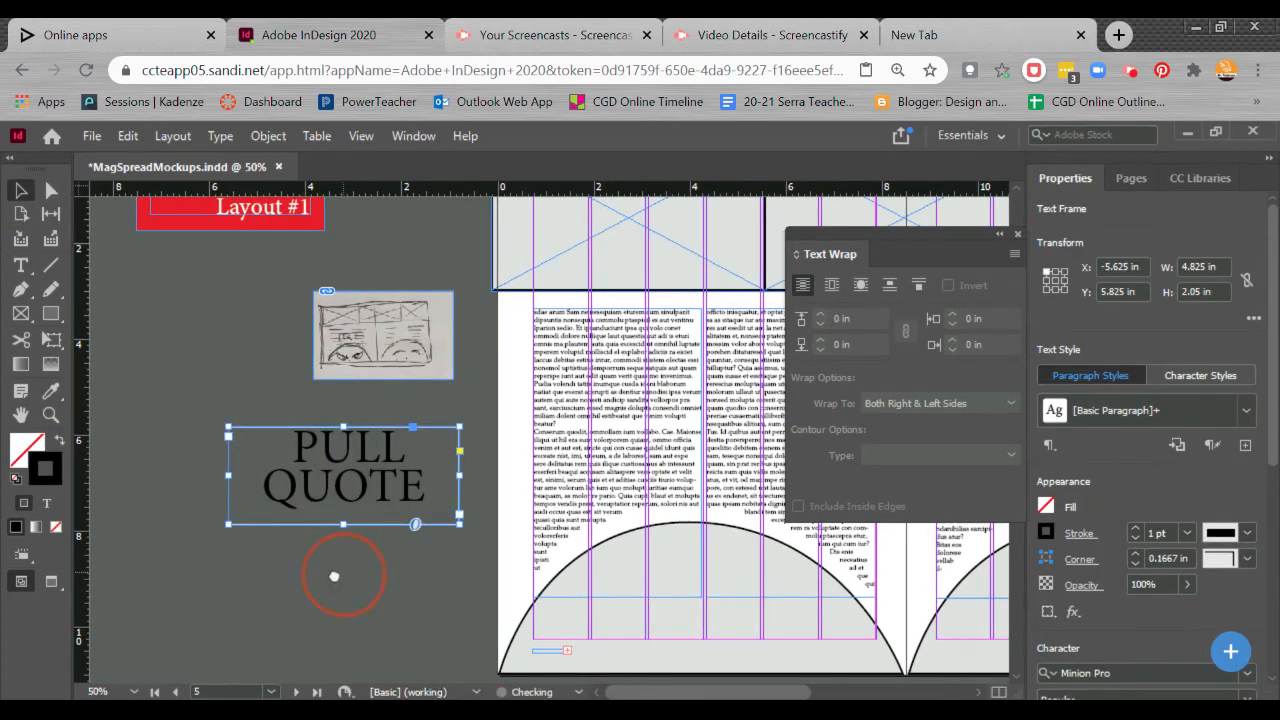
drag(334, 576, 193, 577)
drag(194, 461, 552, 409)
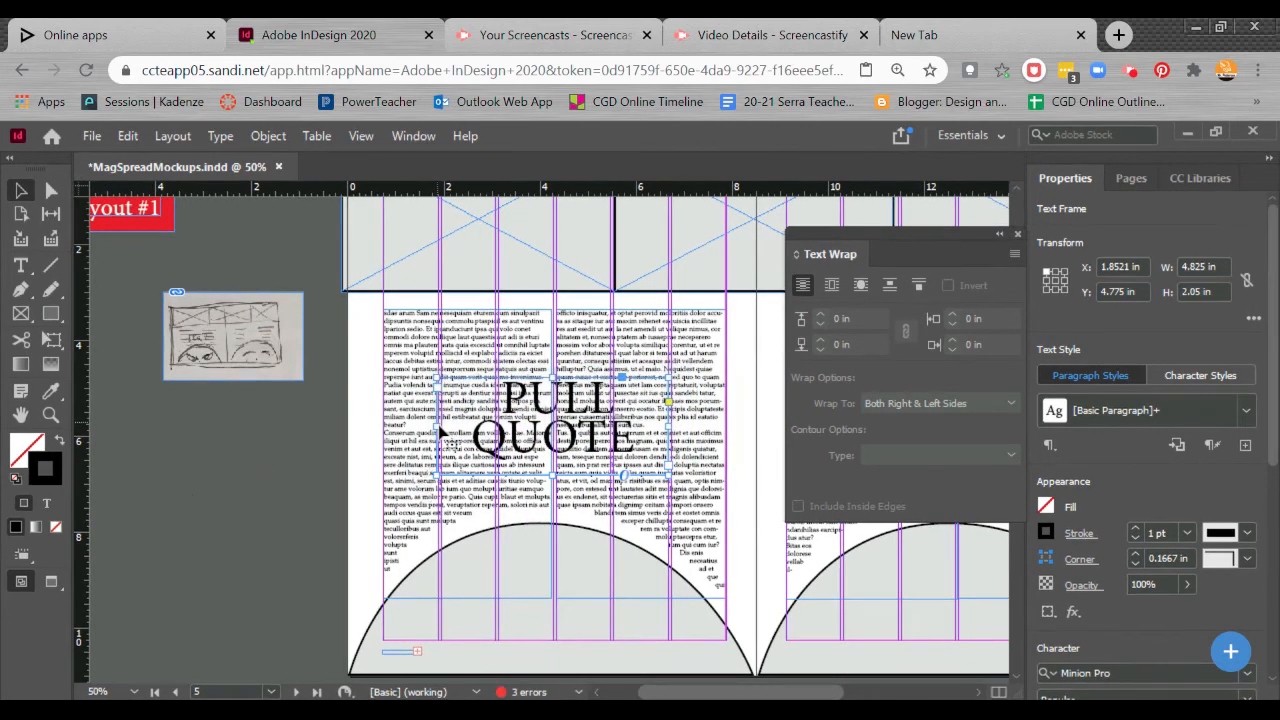
drag(441, 432, 441, 424)
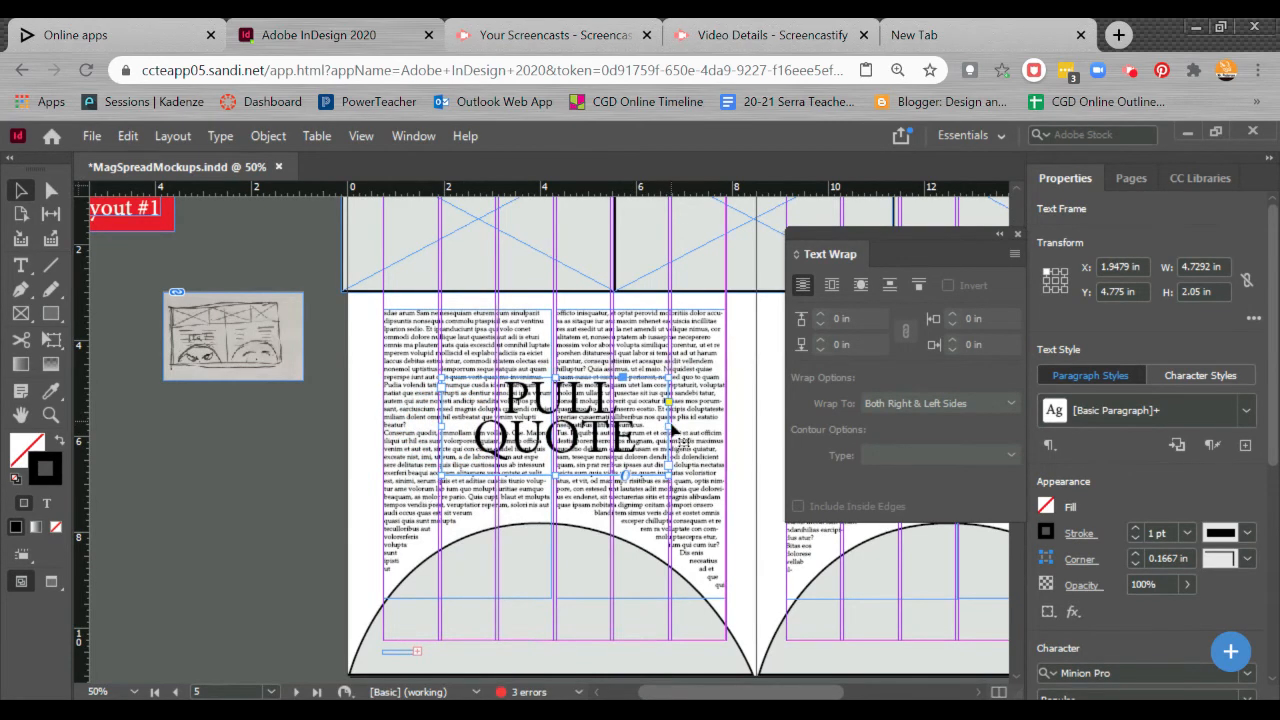
drag(668, 427, 557, 465)
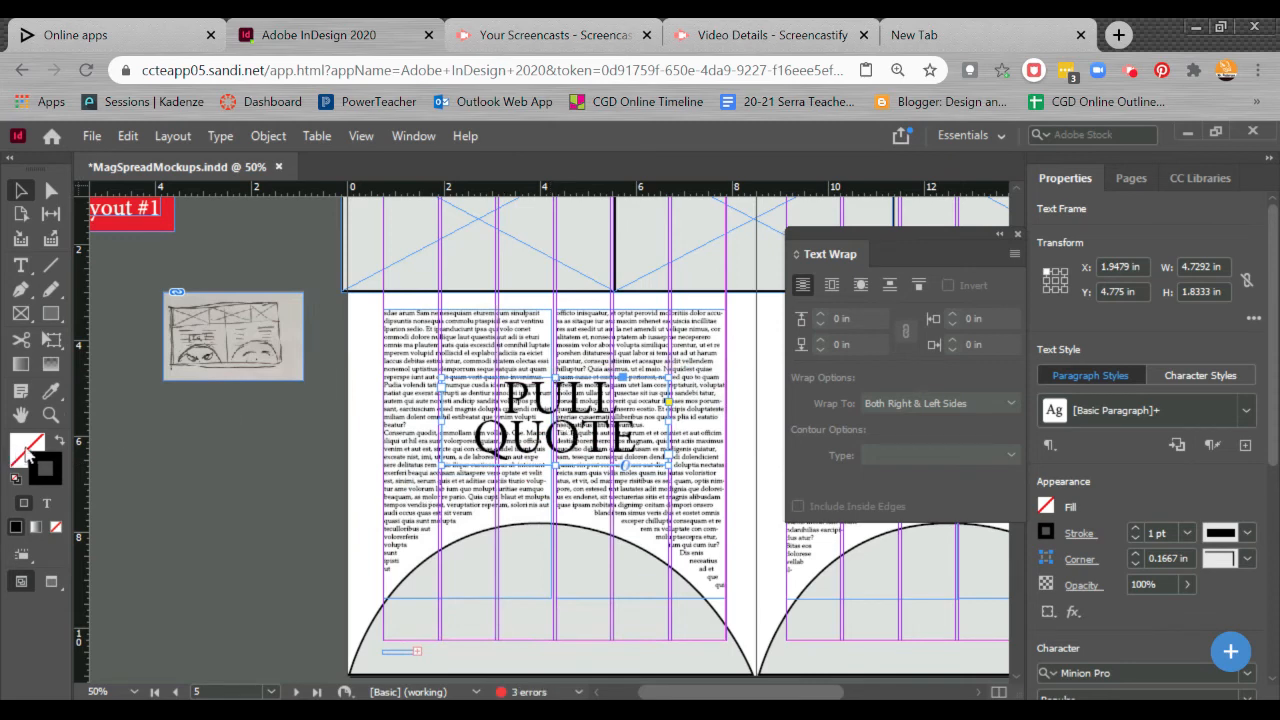
Turn on text wrap around the object shape for the pull quote frame and leave it deselected in preview mode
click(862, 294)
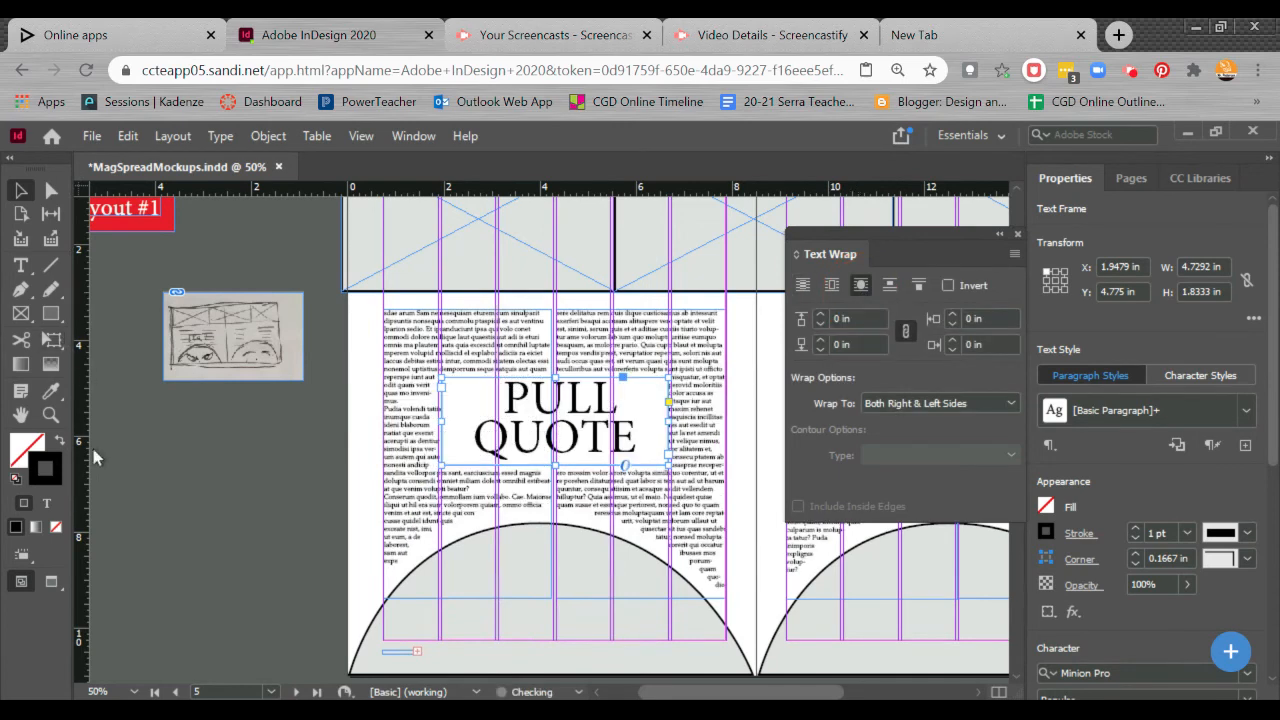
click(160, 505)
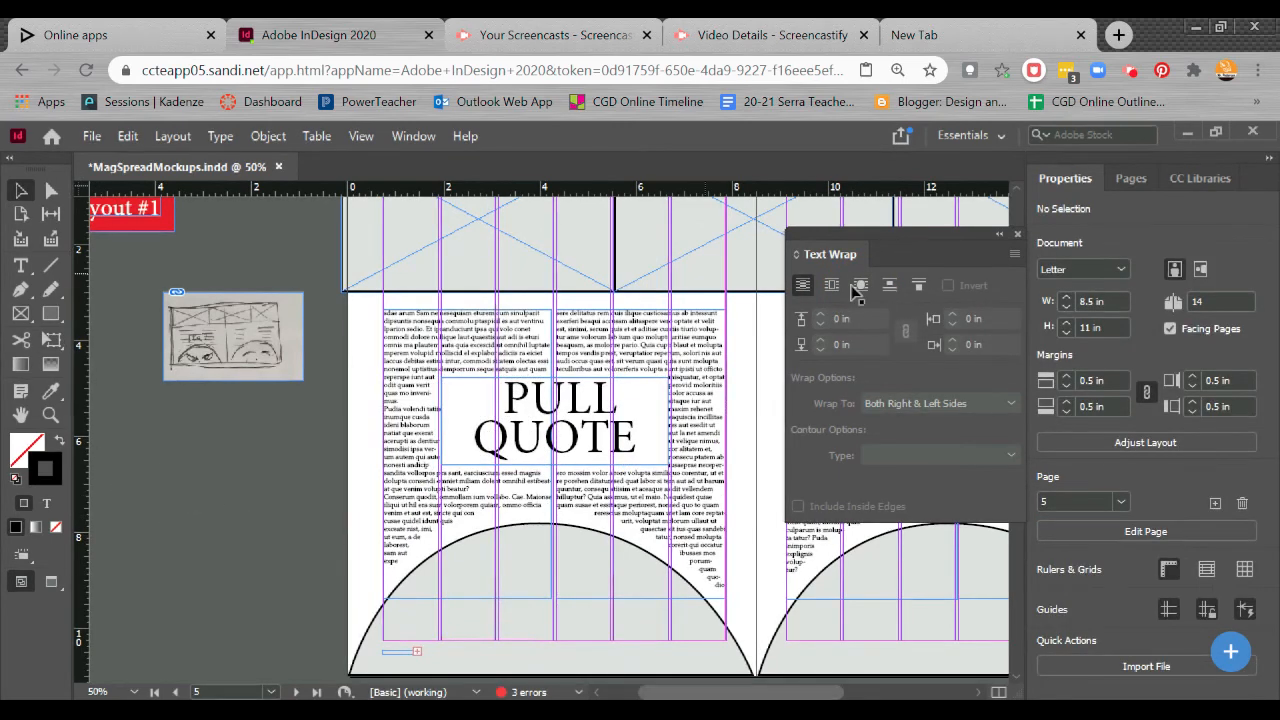
click(1017, 234)
key(w)
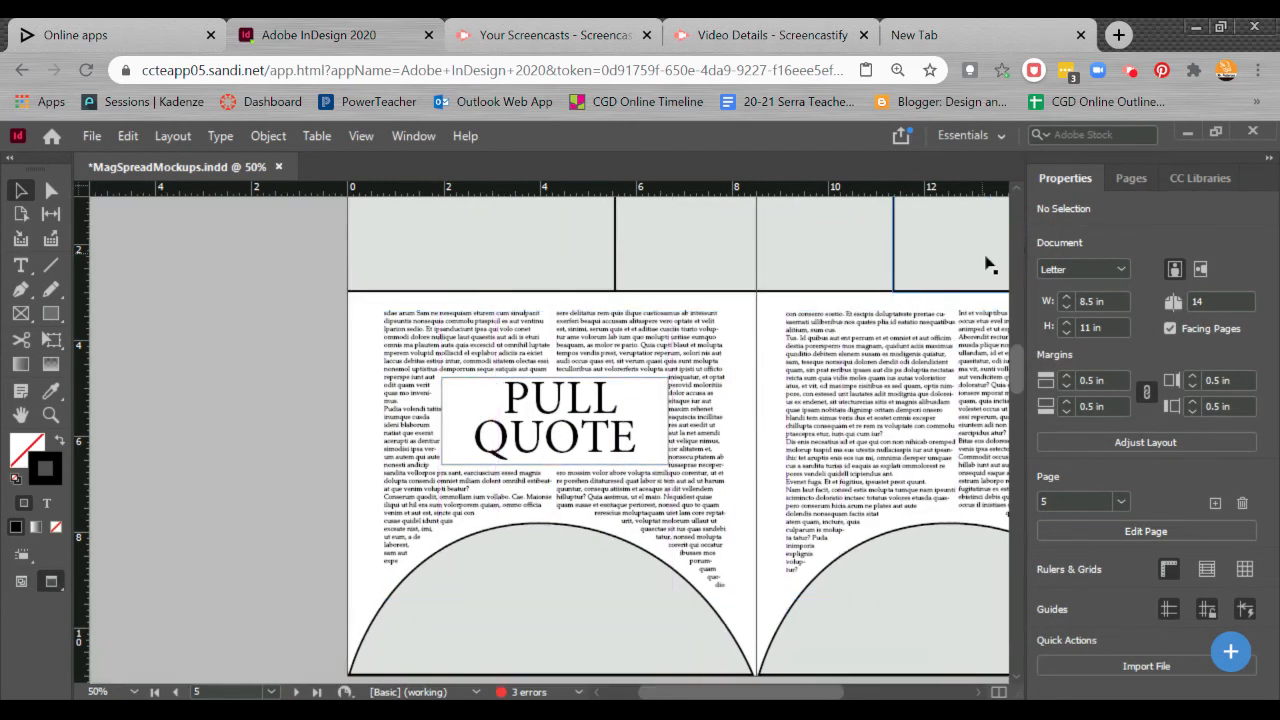
key(ctrl+minus)
key(ctrl+minus)
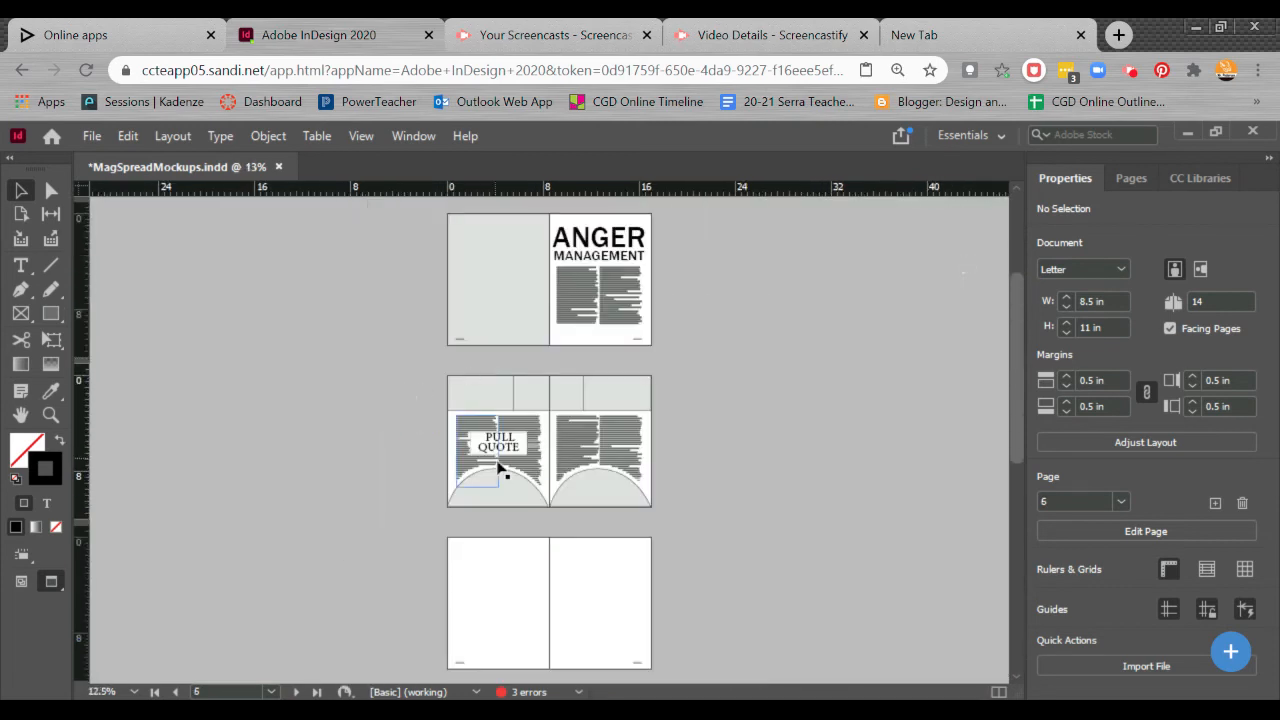
click(495, 453)
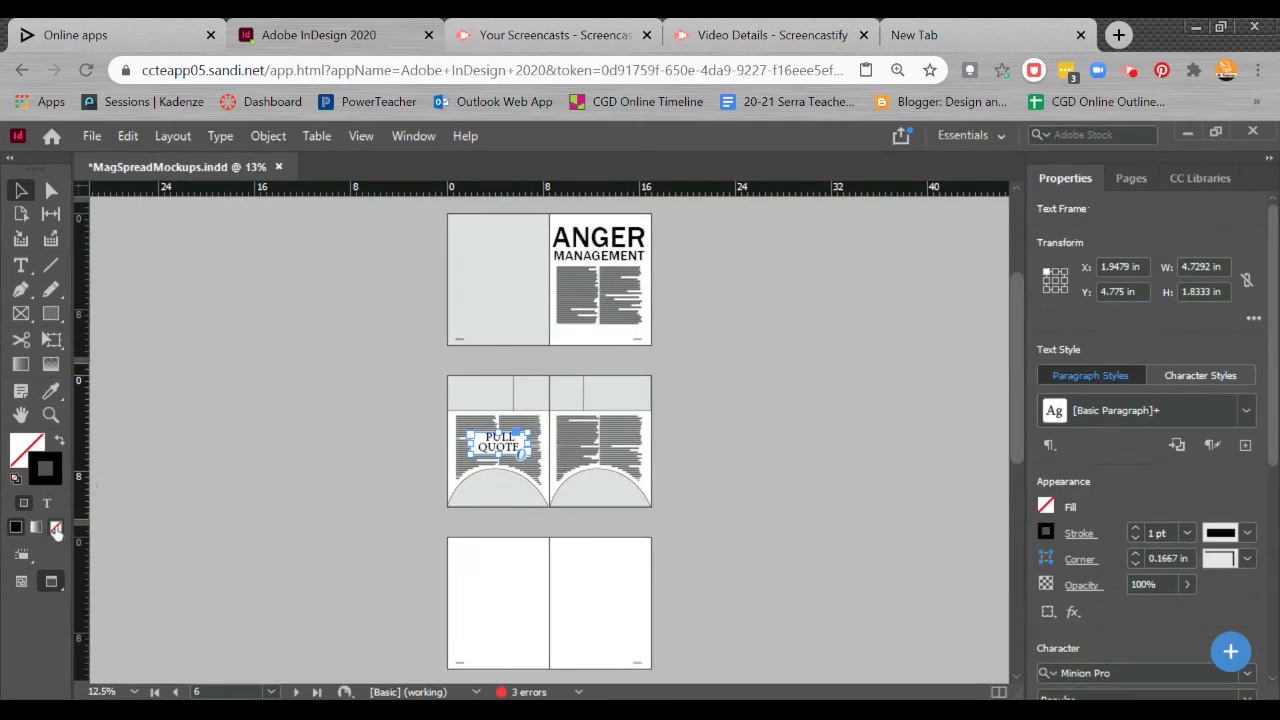
click(258, 511)
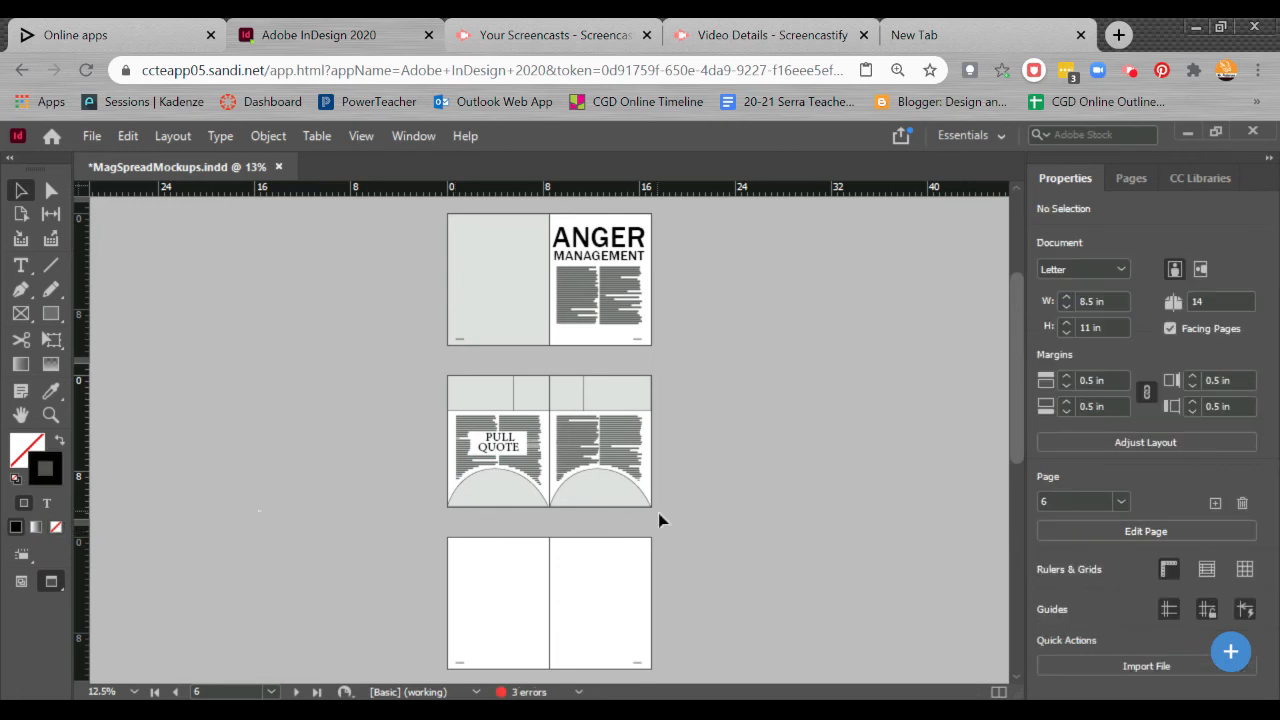
Copy the ANGER MANAGEMENT title to the blank spread below the article spread, enlarged to about 13.74 in wide across both pages
click(505, 264)
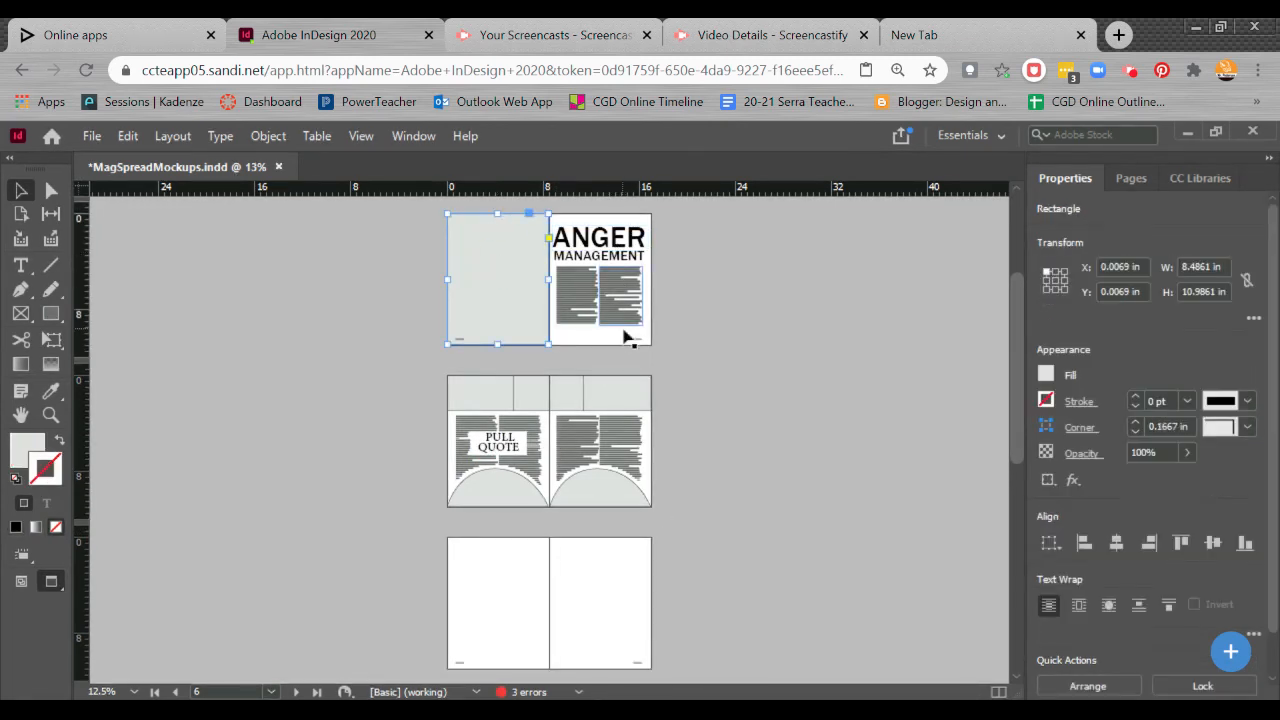
click(725, 320)
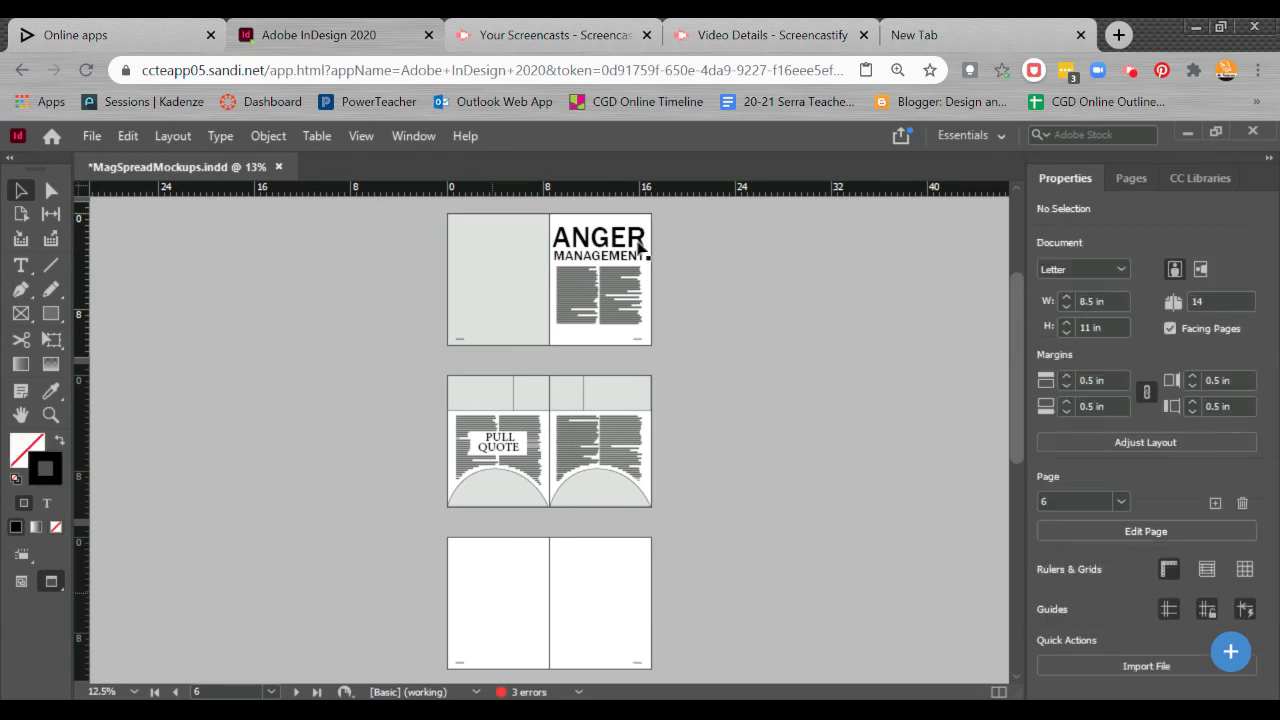
click(586, 234)
click(625, 257)
drag(628, 258, 628, 562)
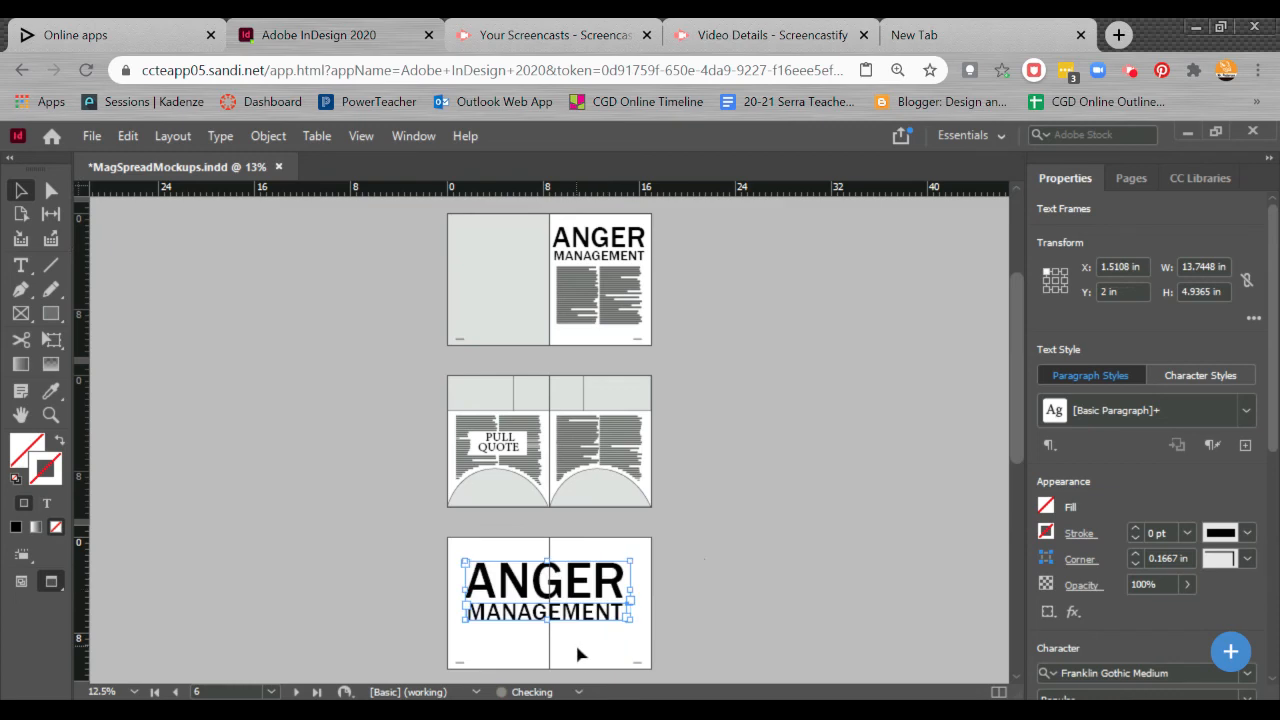
drag(572, 592, 574, 583)
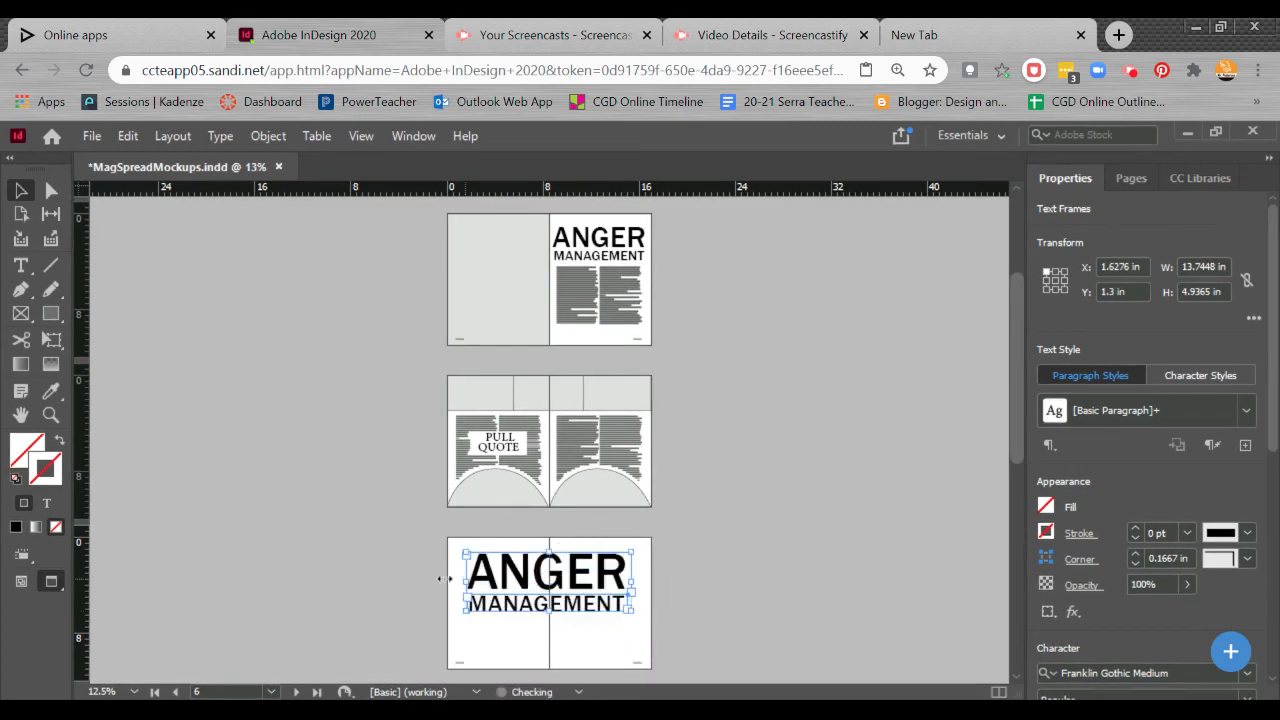
click(302, 599)
Examine all spreads with and without guides, from the finished layouts down to the remaining blank ones
key(w)
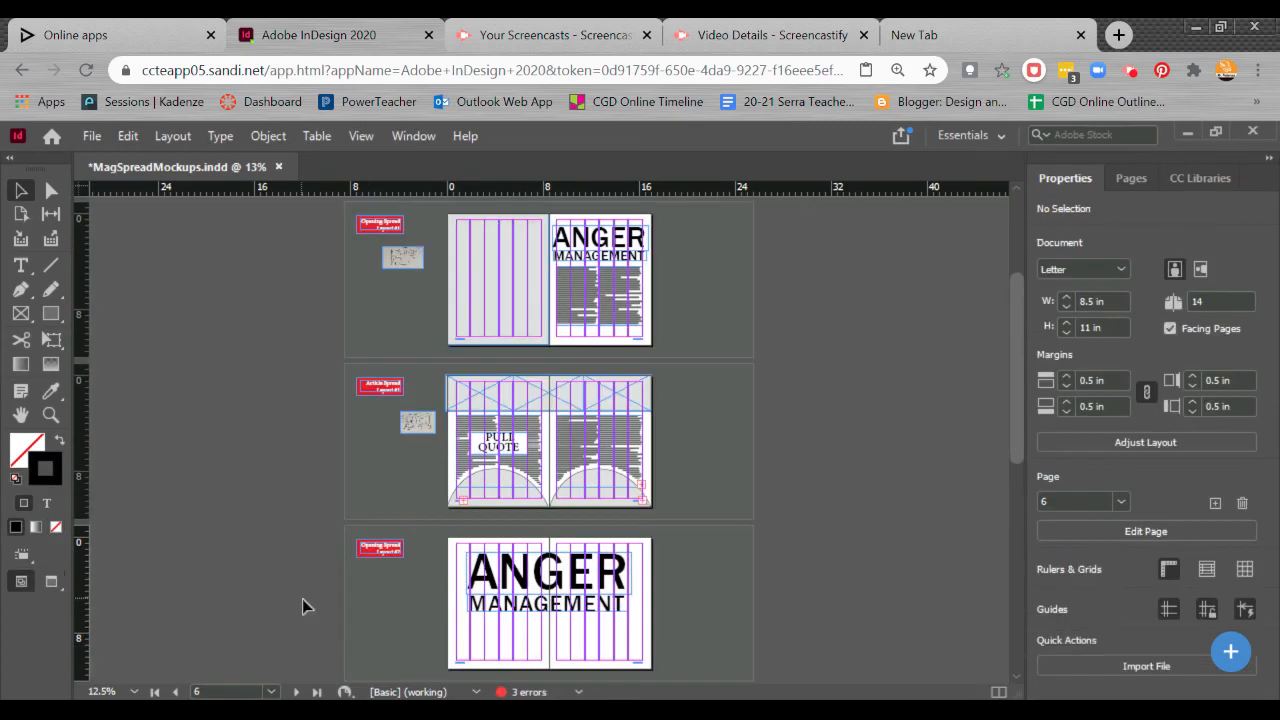
key(w)
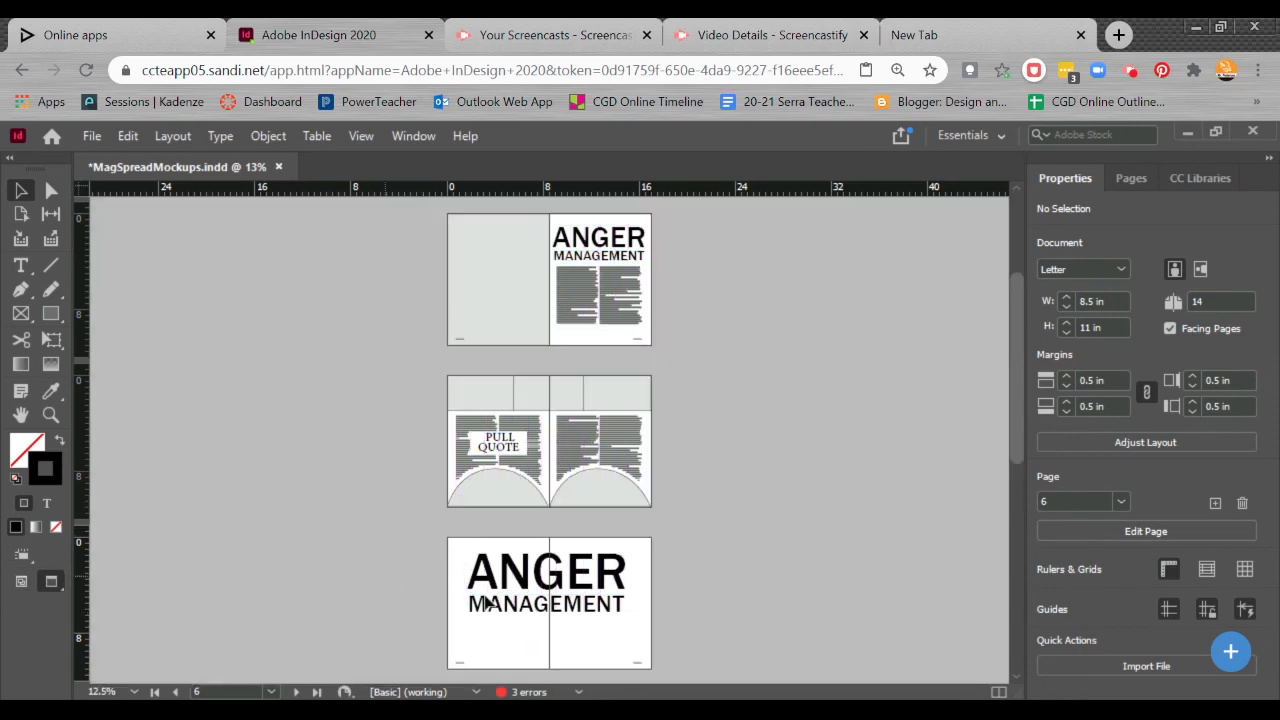
scroll(657, 430, down, 5)
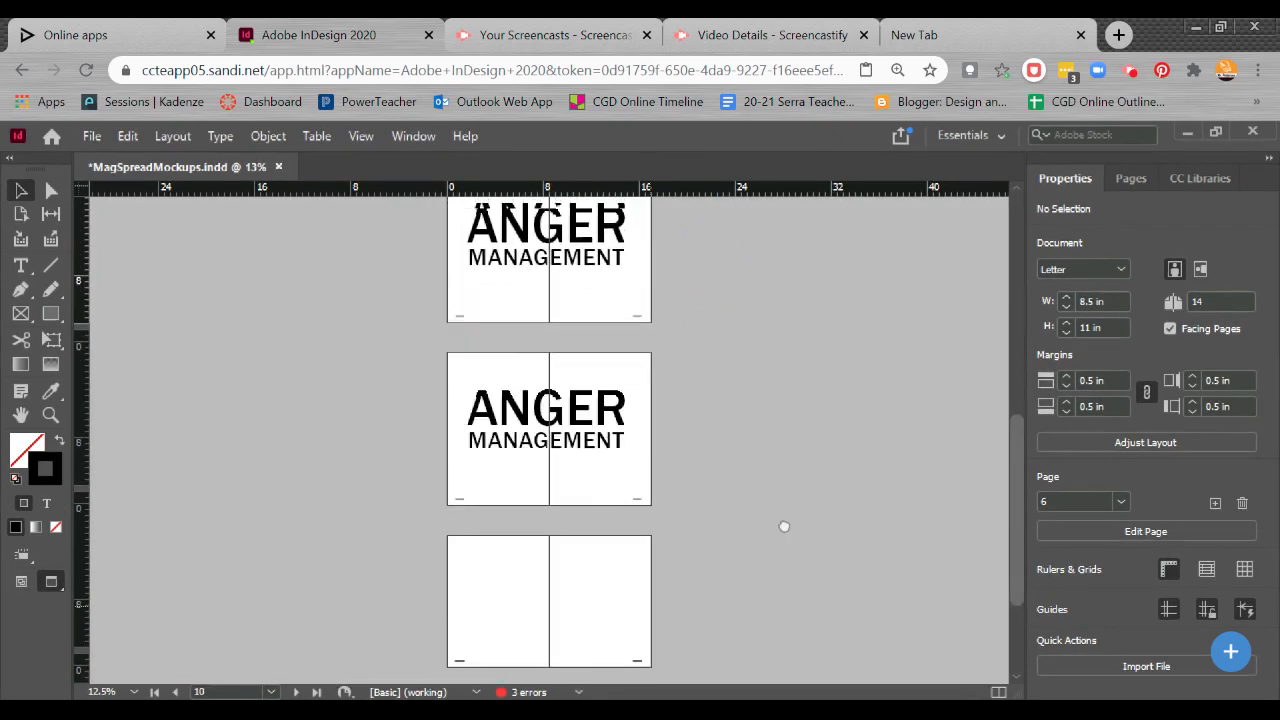
drag(784, 526, 775, 480)
key(ctrl+minus)
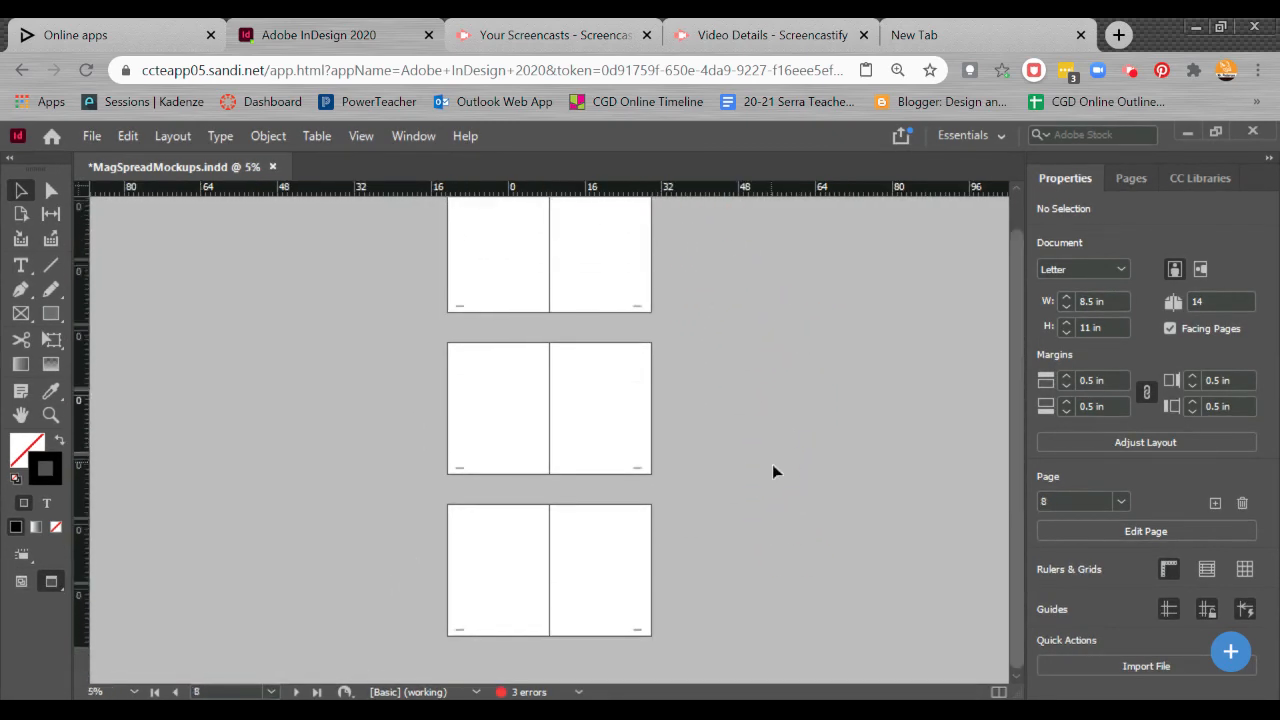
drag(617, 346, 627, 538)
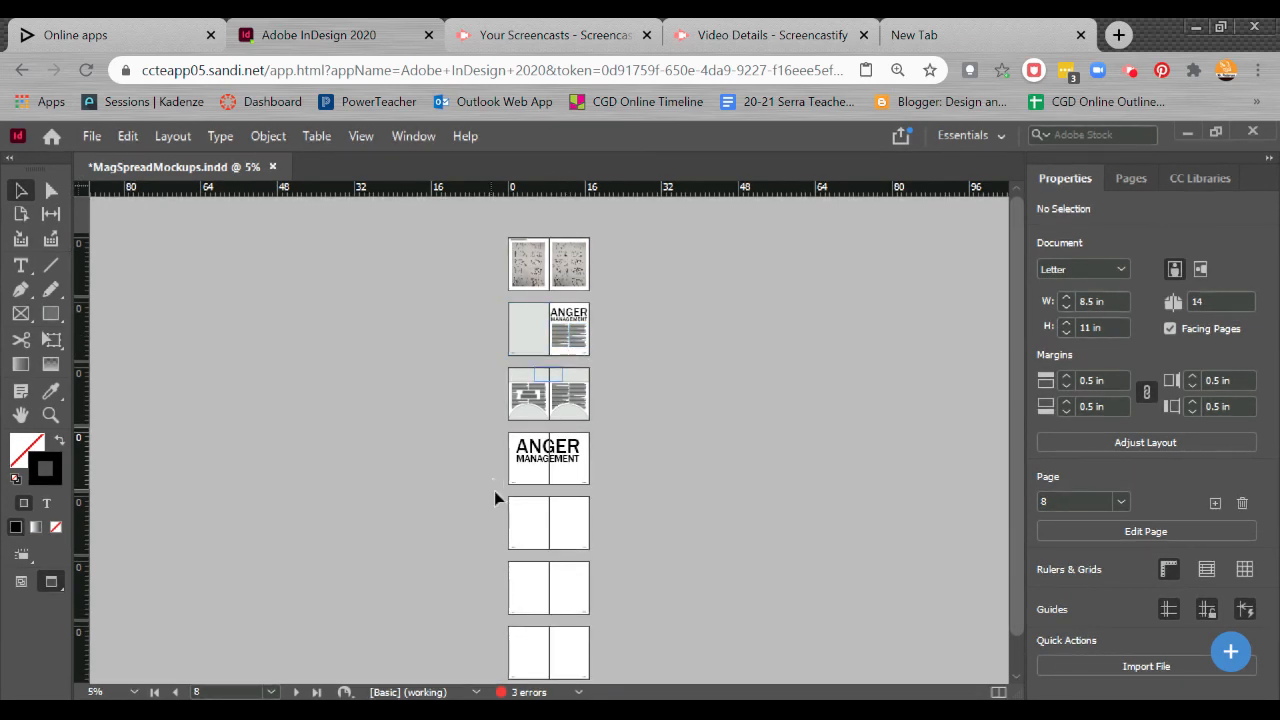
key(ctrl+equal)
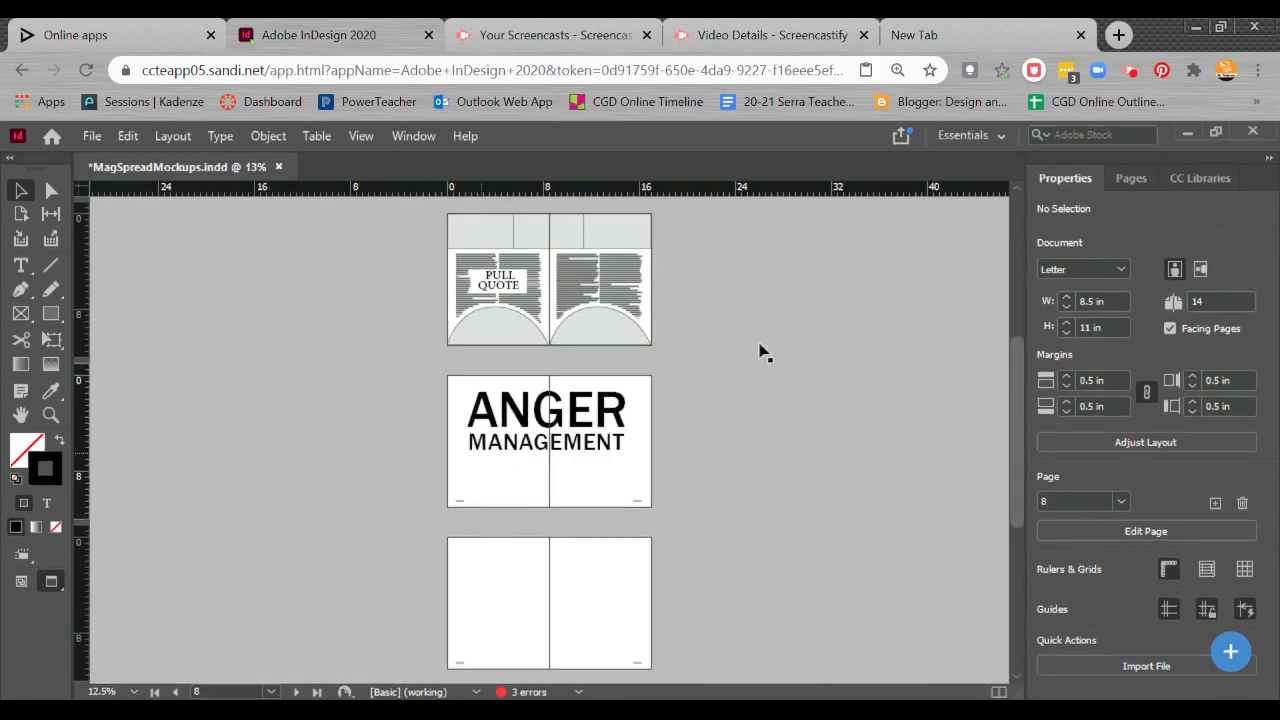
scroll(630, 420, up, 2)
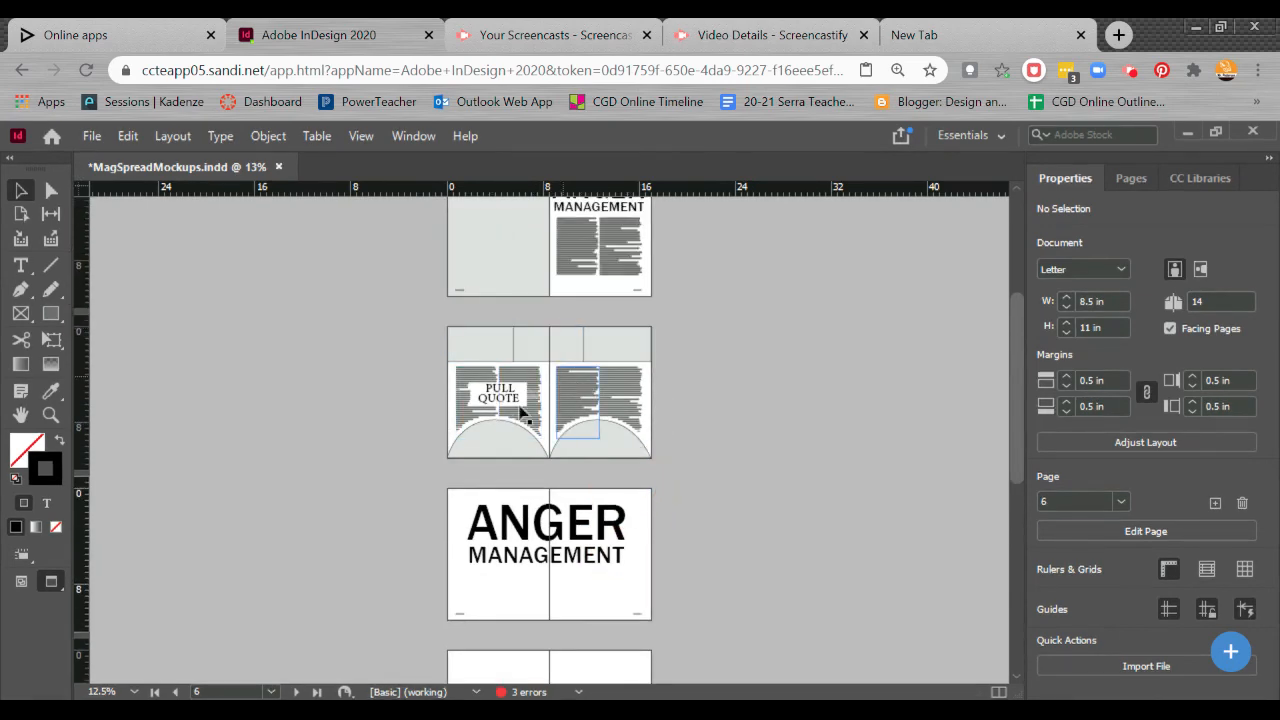
scroll(550, 420, down, 2)
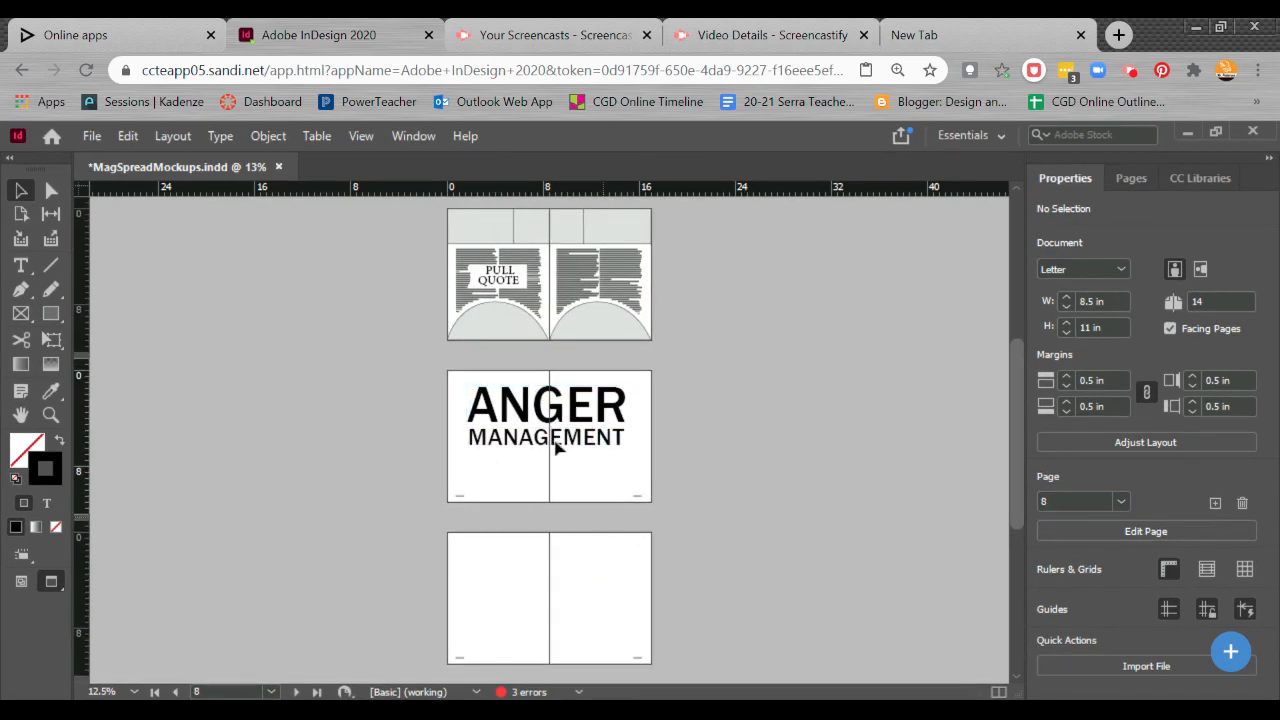
drag(565, 492, 643, 263)
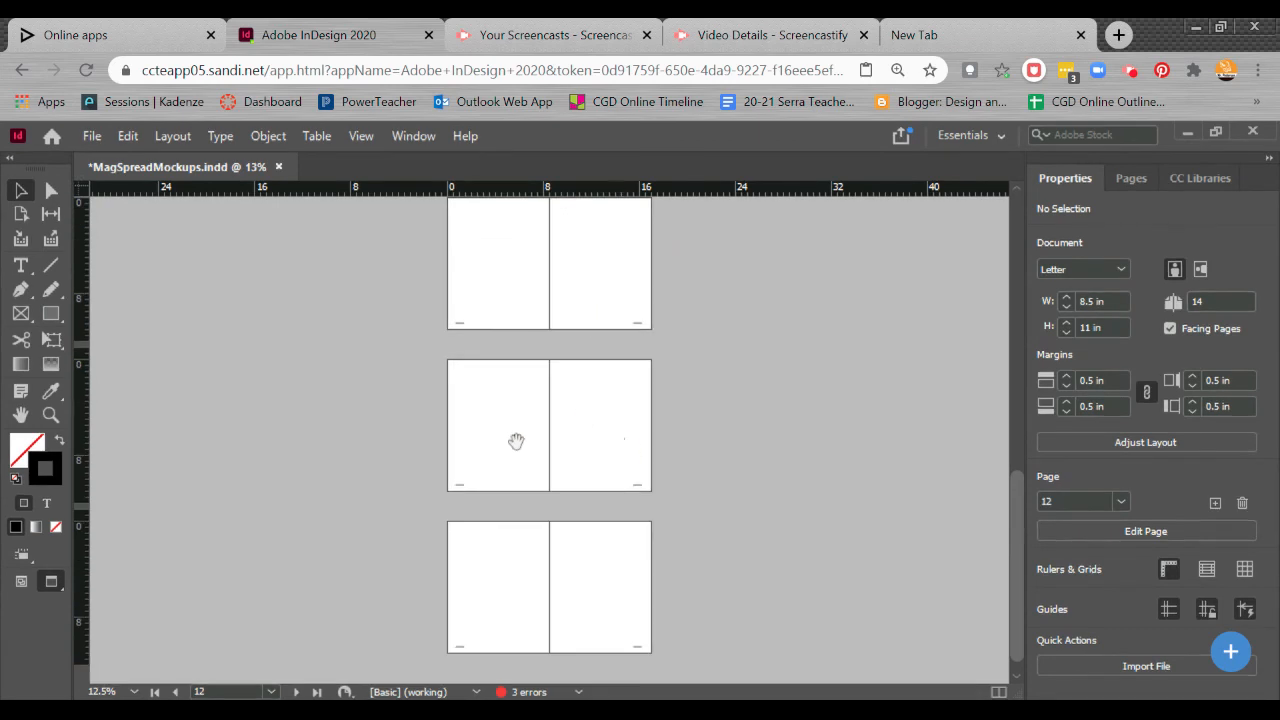